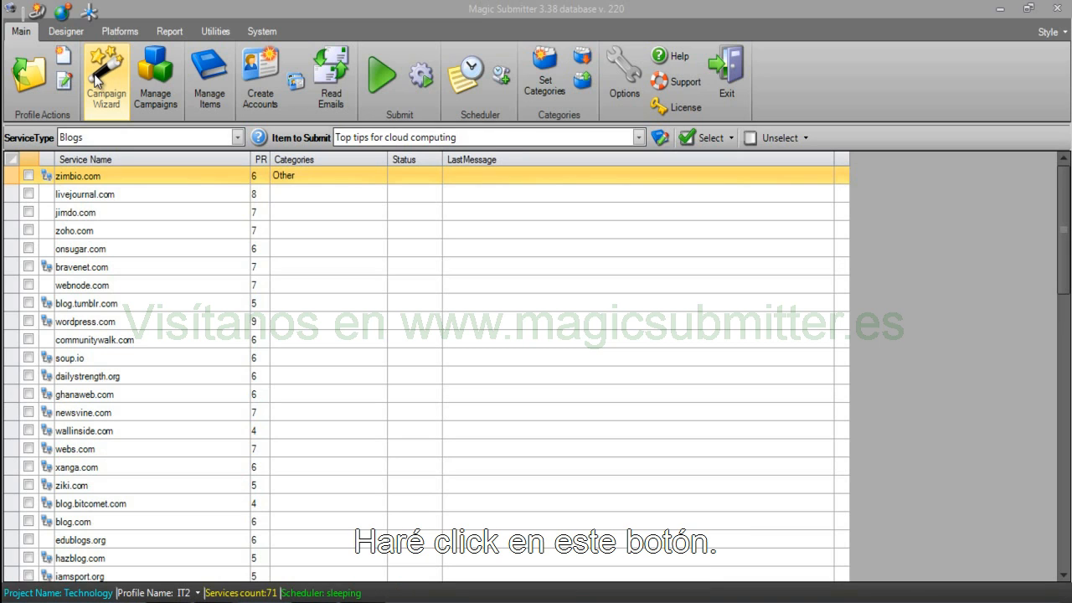
# Cancel the new-campaign wizard and load the Plumber 1 profile from the Plumbers project.
pyautogui.click(97, 80)
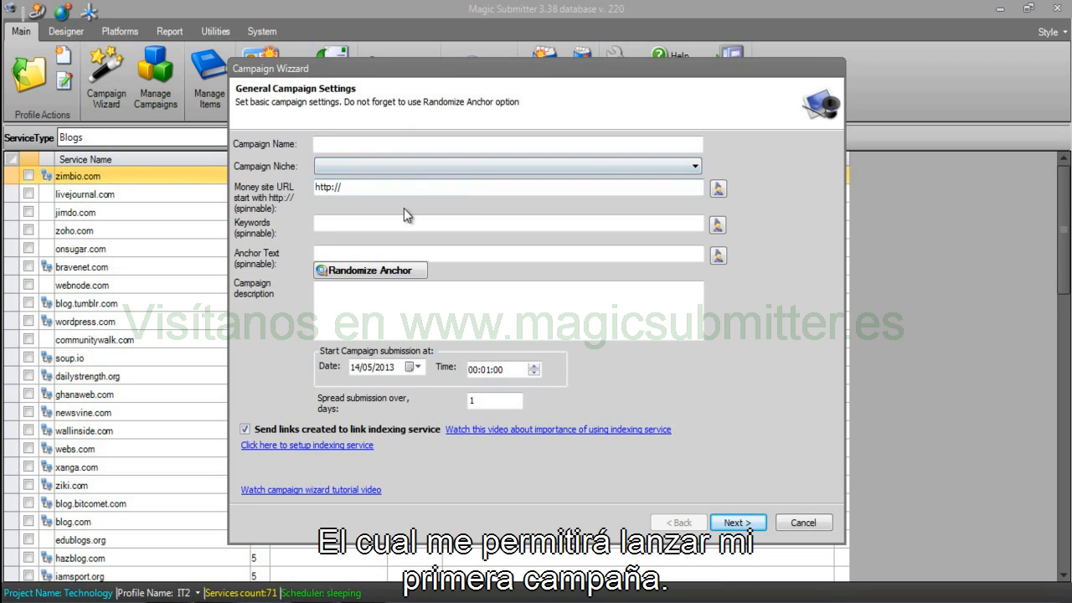
pyautogui.click(803, 522)
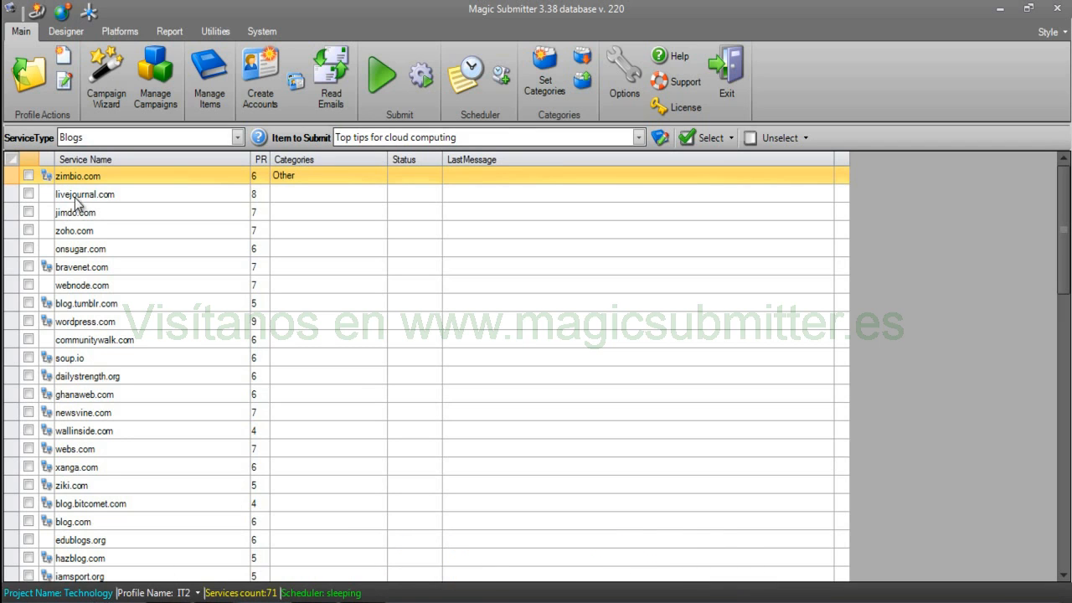
pyautogui.click(36, 82)
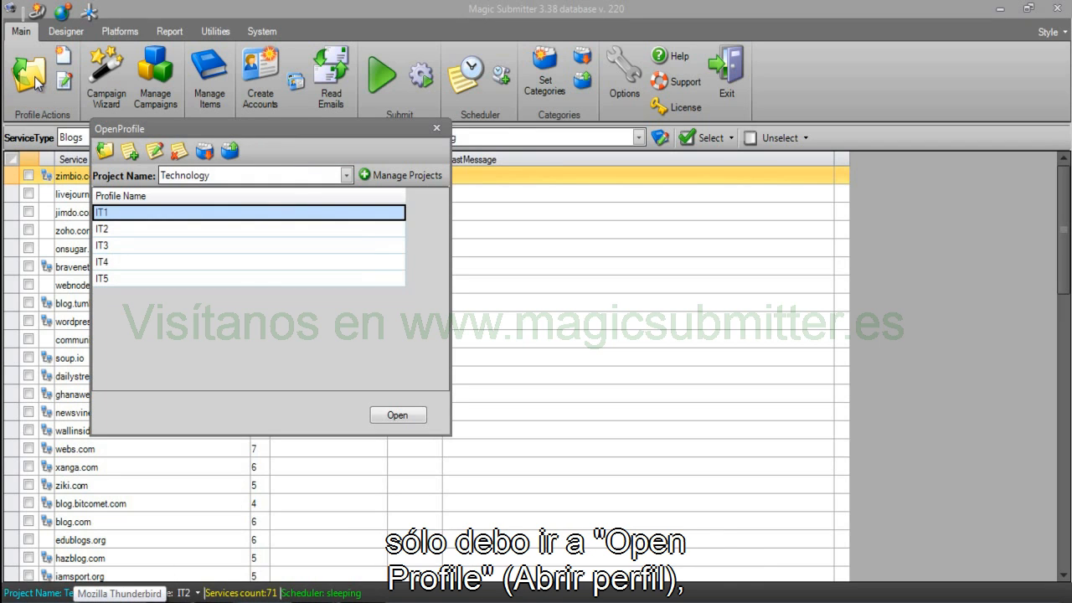
pyautogui.click(184, 175)
pyautogui.scroll(1, 183, 191)
pyautogui.click(183, 191)
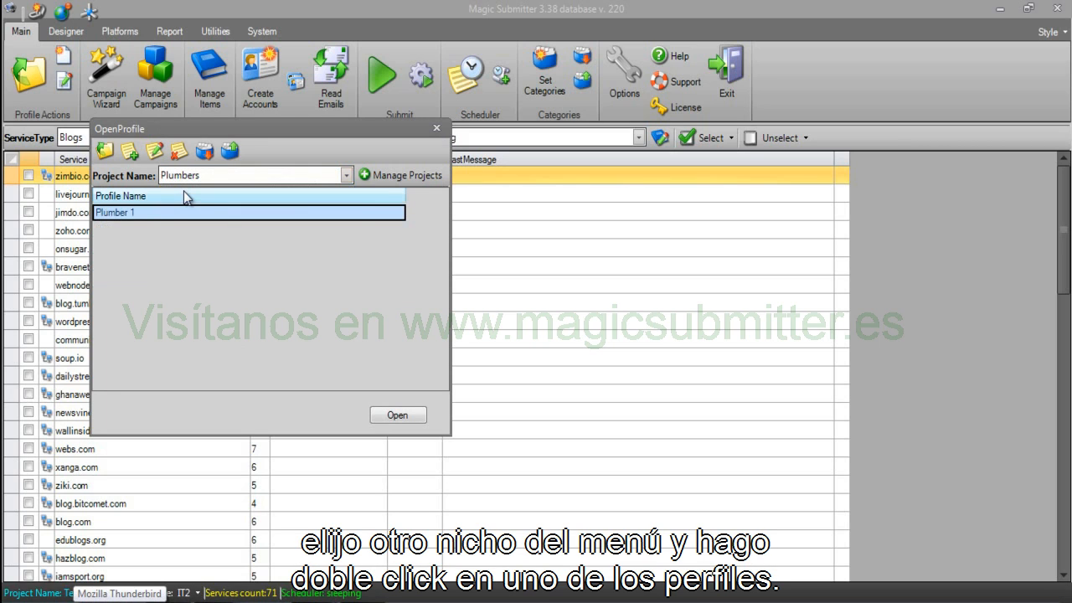
pyautogui.doubleClick(159, 214)
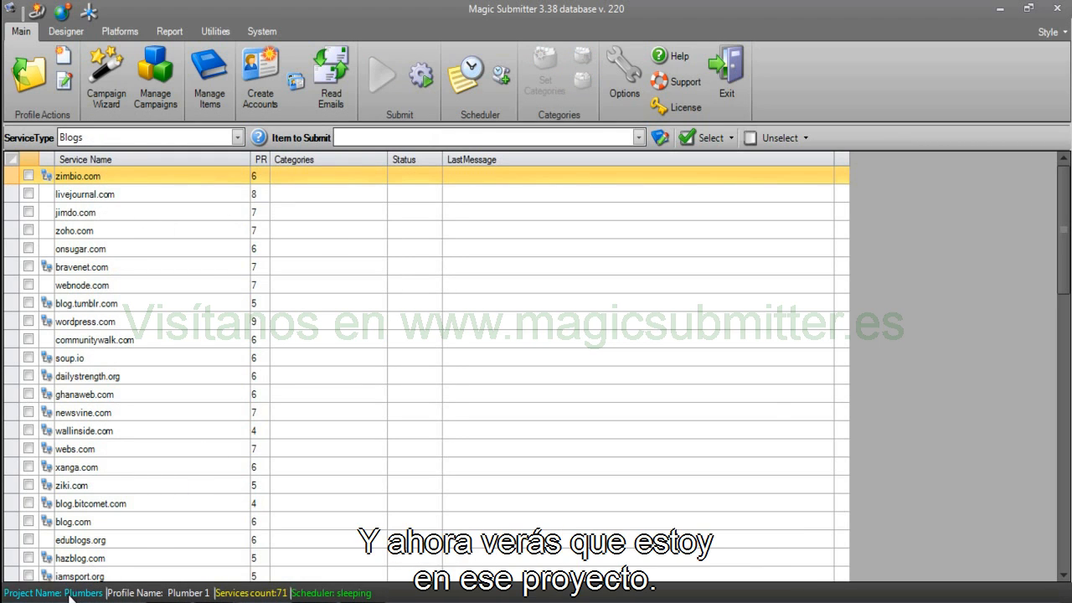
# Switch to the Technology project, loading the IT1 profile and then IT2.
pyautogui.click(34, 104)
pyautogui.click(209, 175)
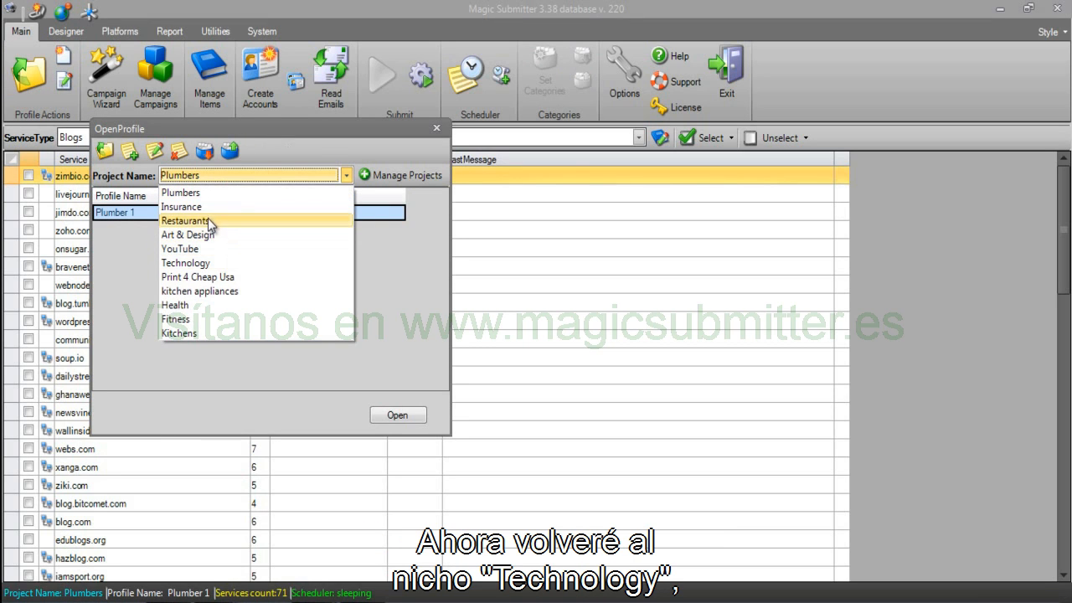
pyautogui.click(210, 263)
pyautogui.click(191, 216)
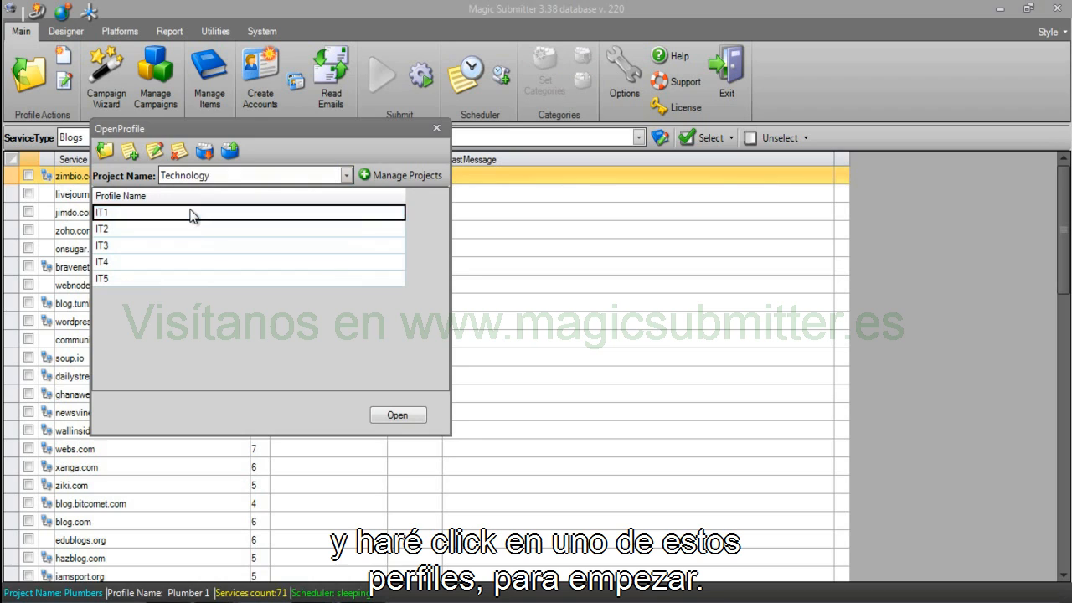
pyautogui.doubleClick(191, 216)
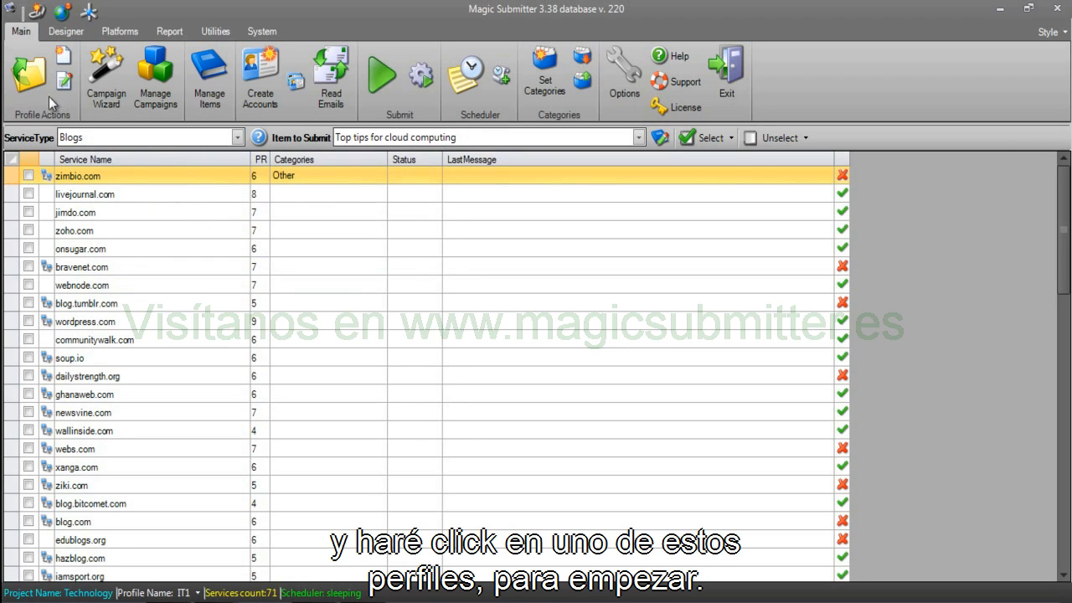
pyautogui.click(48, 96)
pyautogui.doubleClick(174, 228)
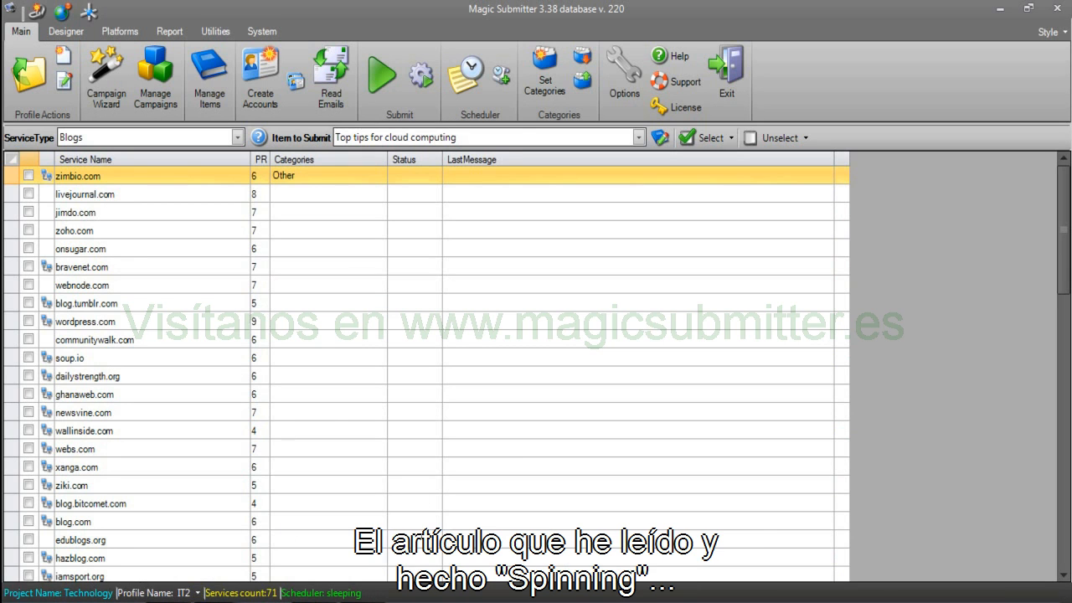
# Check the spun article file, then select the soup.io service and start the Campaign Wizard.
pyautogui.click(230, 580)
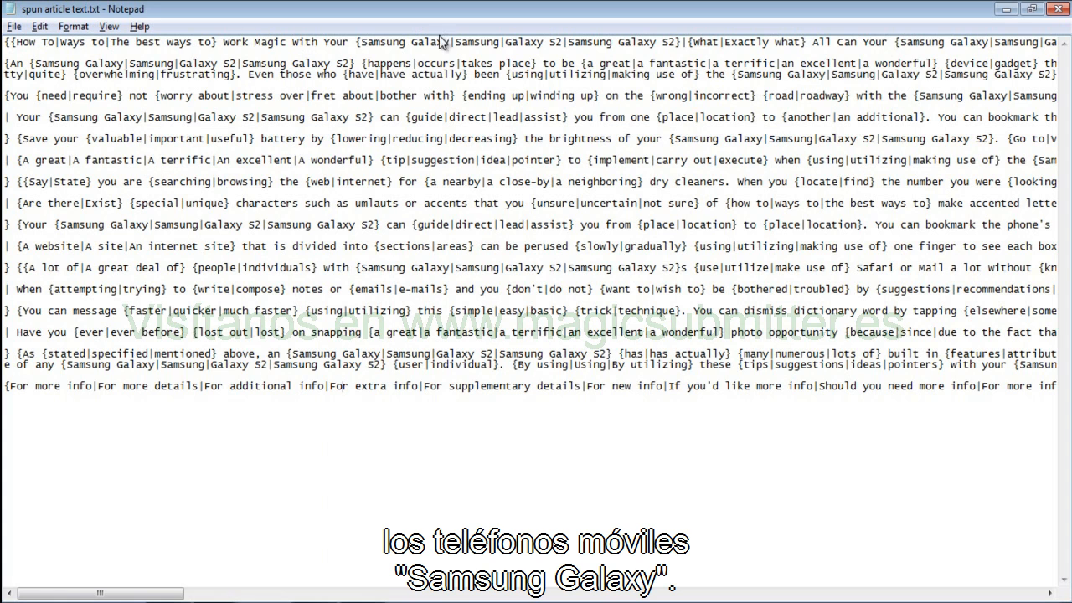
pyautogui.click(1008, 10)
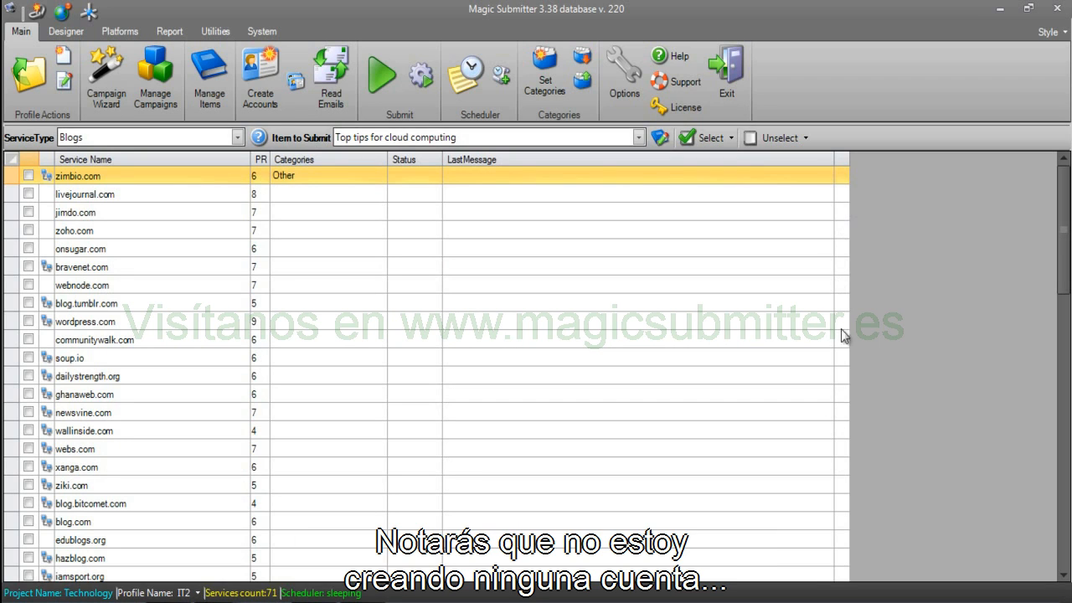
pyautogui.click(844, 358)
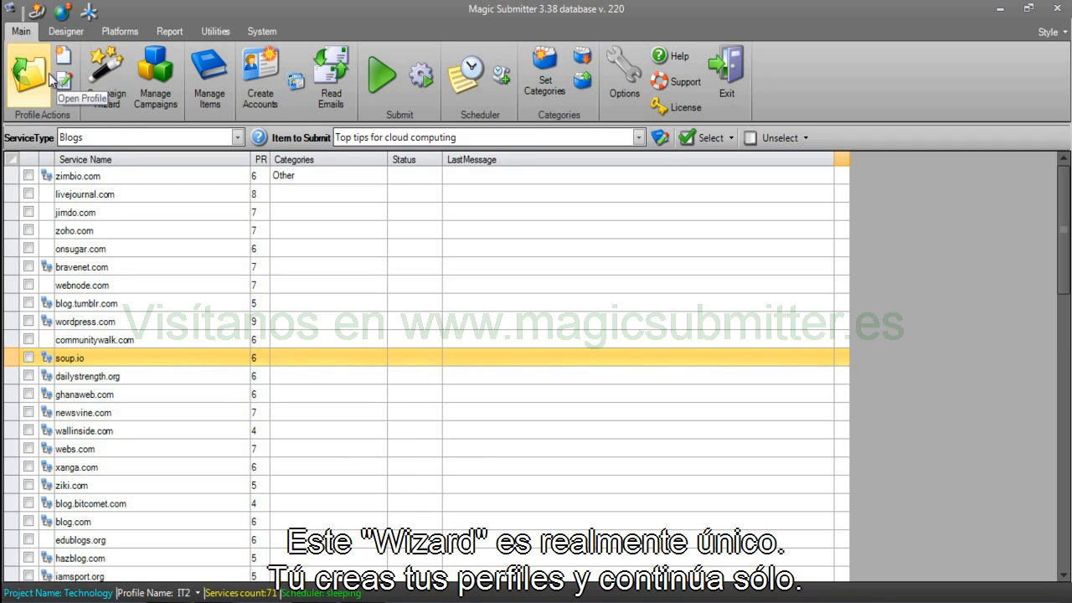
pyautogui.click(105, 89)
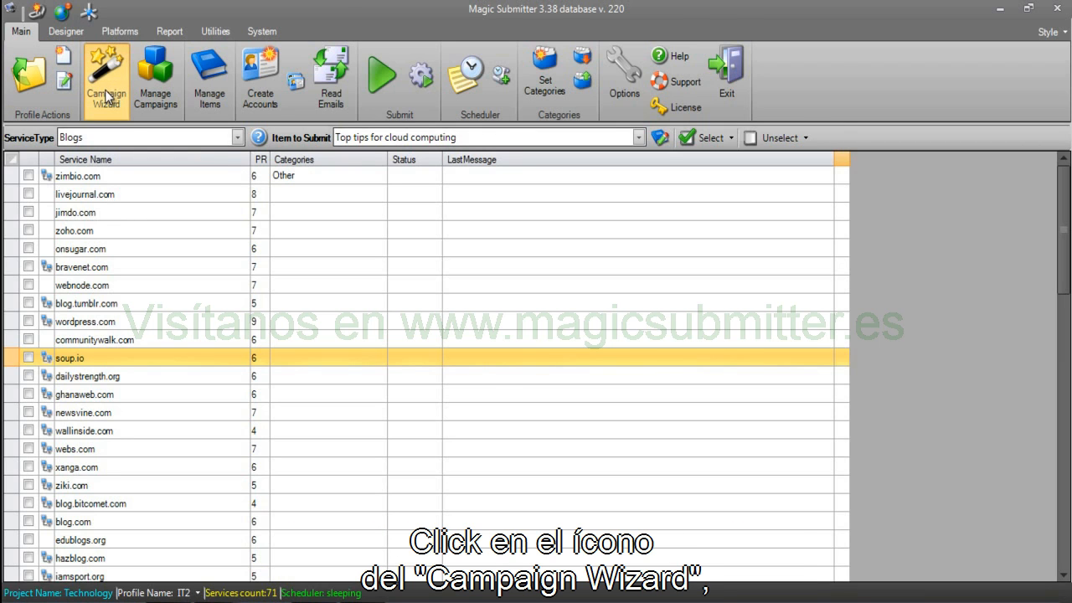
# Enter 'Samsung Galaxy | 1' as the campaign name, correcting typos along the way.
pyautogui.click(348, 139)
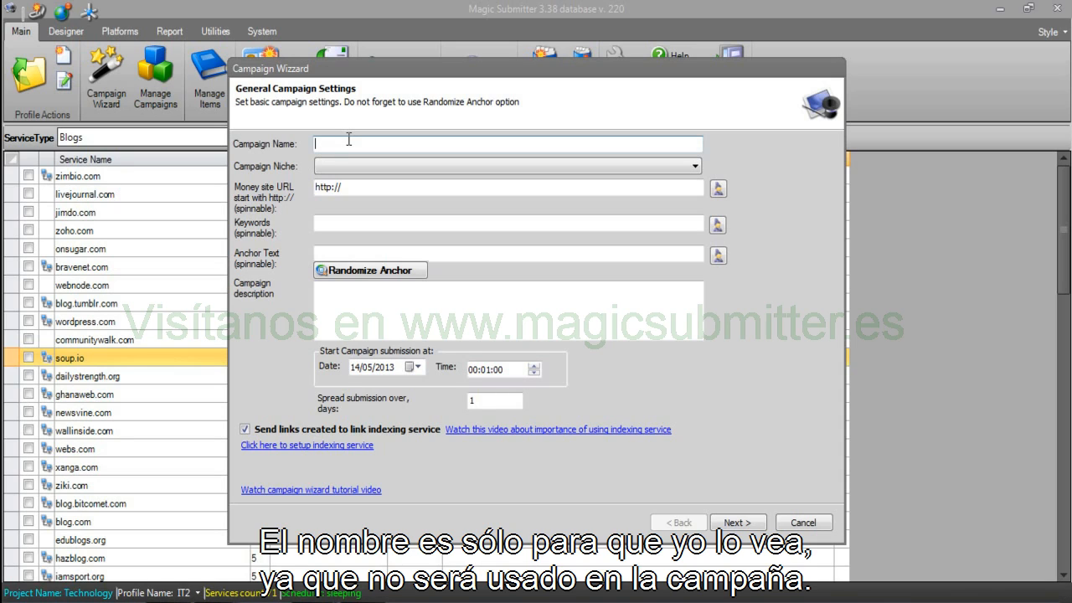
pyautogui.write('Samsung')
pyautogui.press('BackSpace')
pyautogui.press('BackSpace')
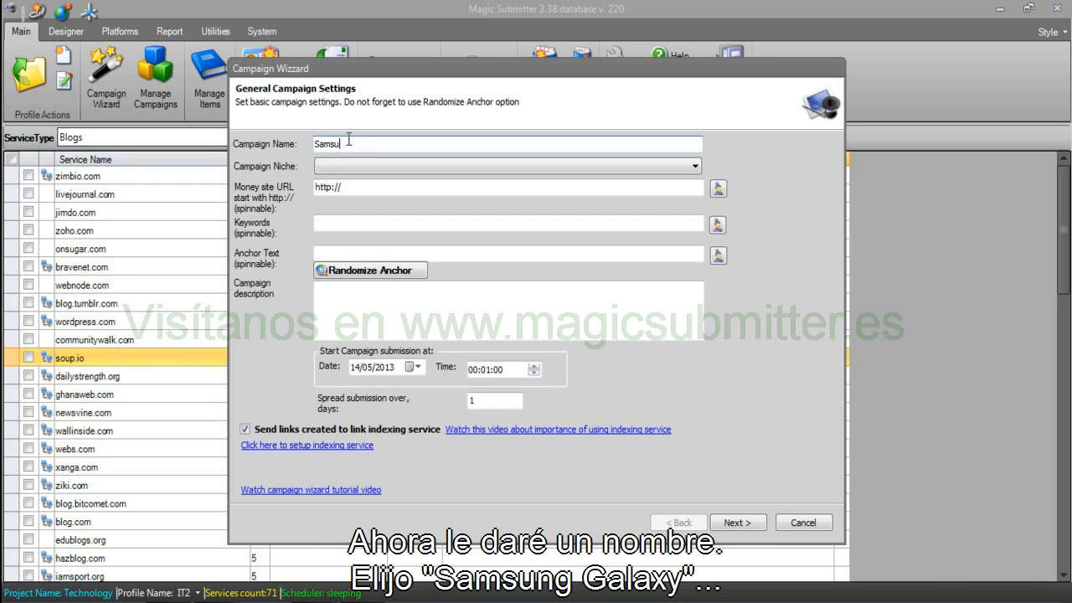
pyautogui.write('ng Gala')
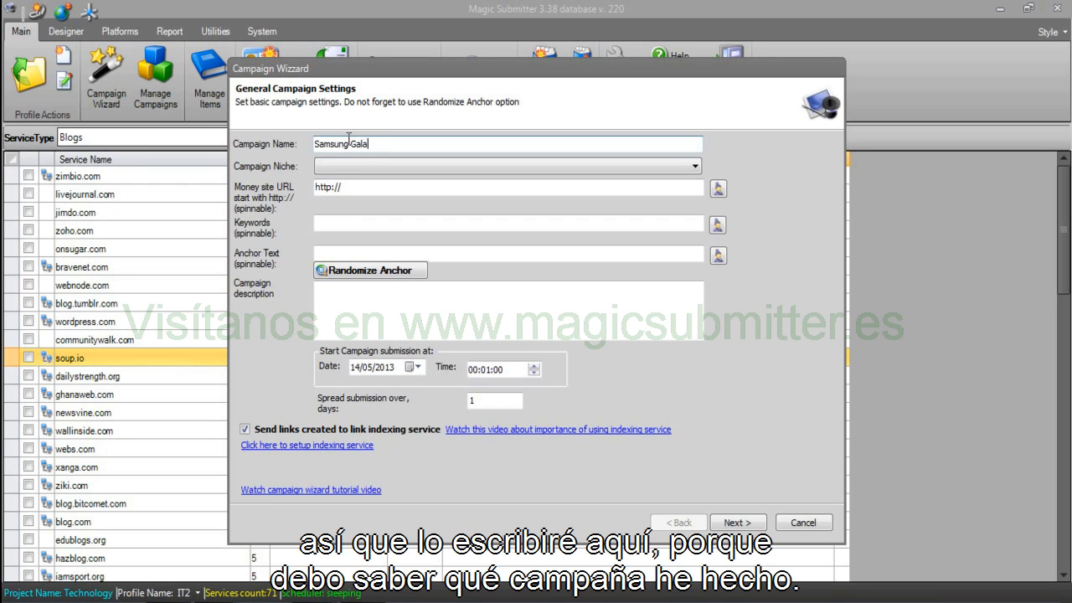
pyautogui.write('xy I 1')
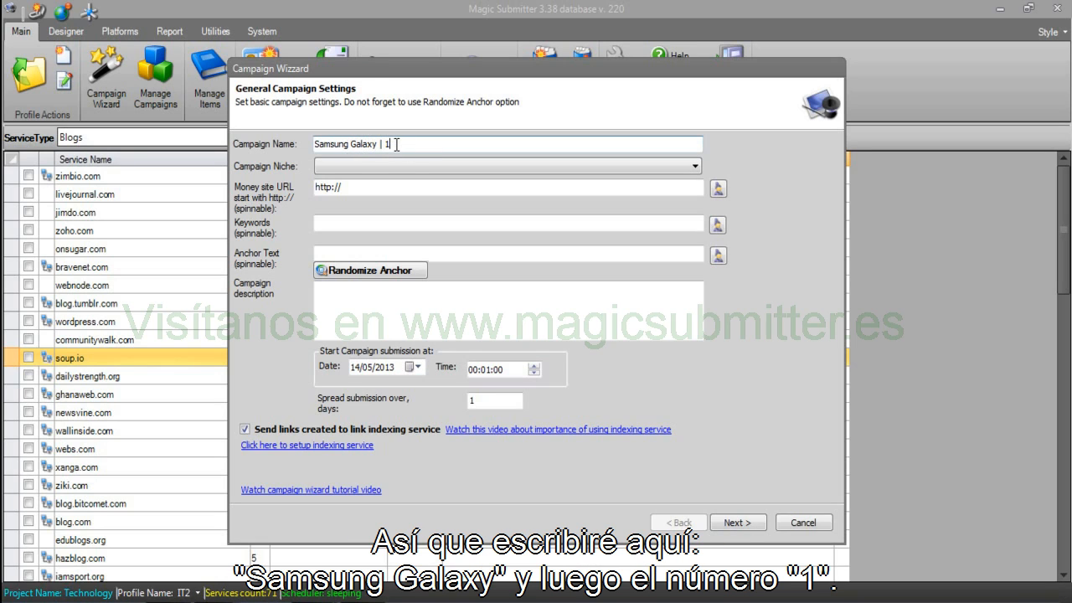
pyautogui.moveTo(395, 144); pyautogui.dragTo(293, 144)
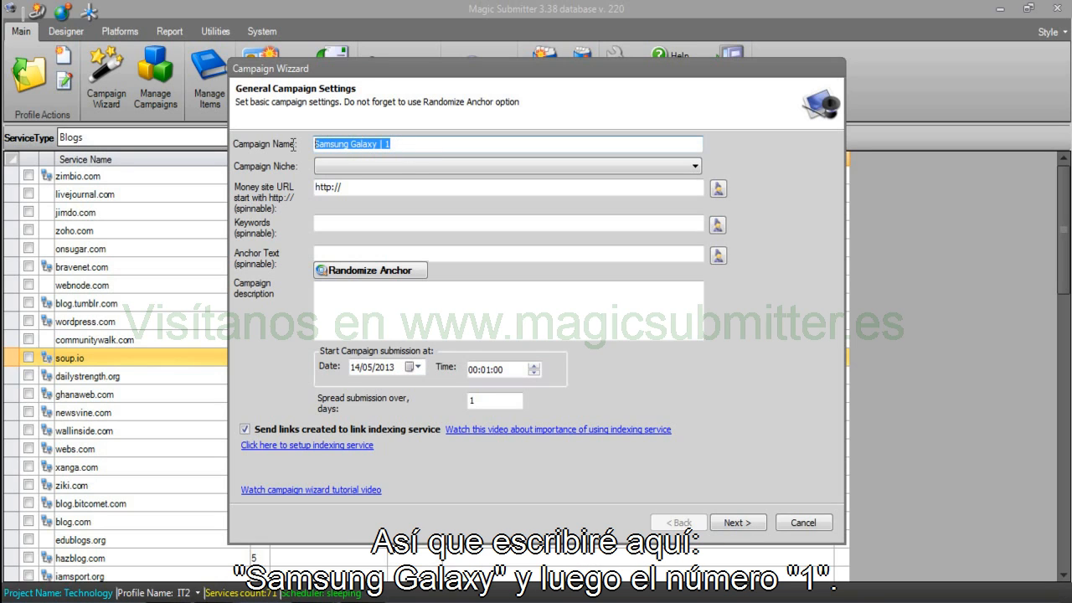
pyautogui.click(393, 144)
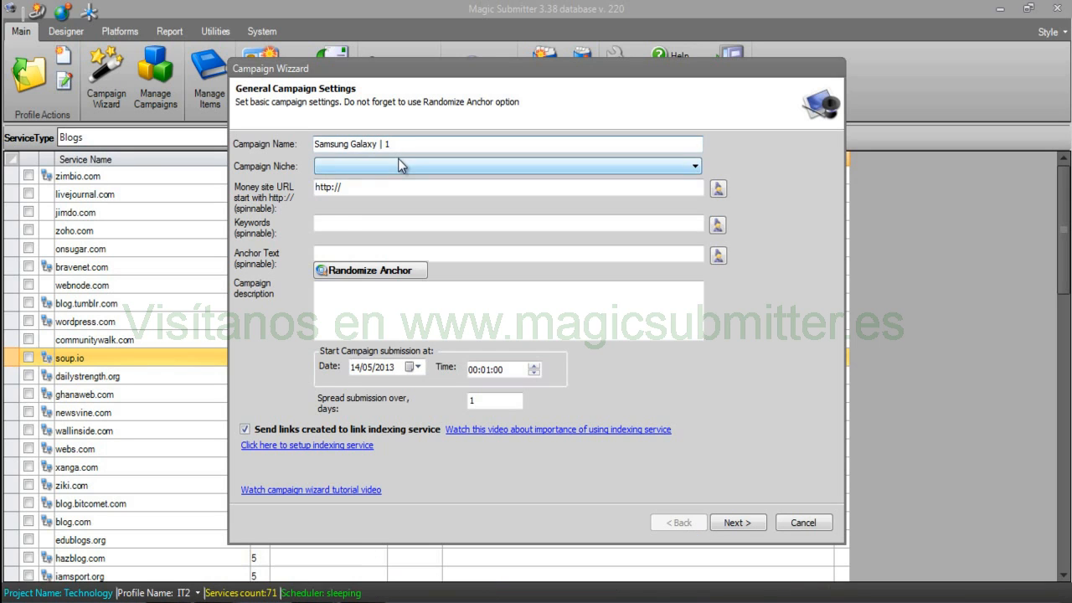
# Set the niche to Computers and Technology and enter site.com as the money site URL.
pyautogui.click(400, 164)
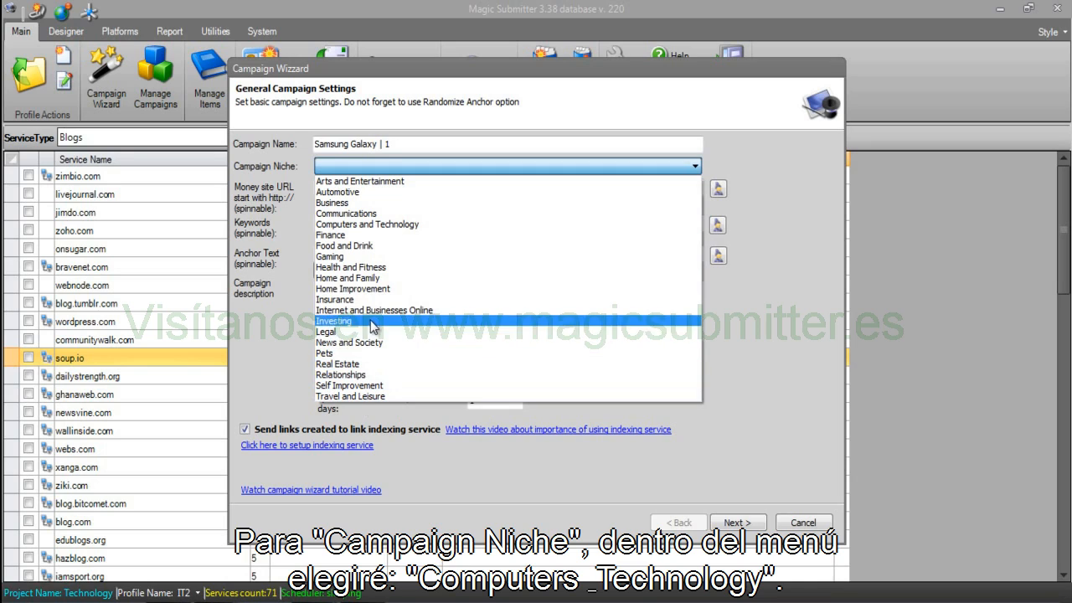
pyautogui.click(392, 223)
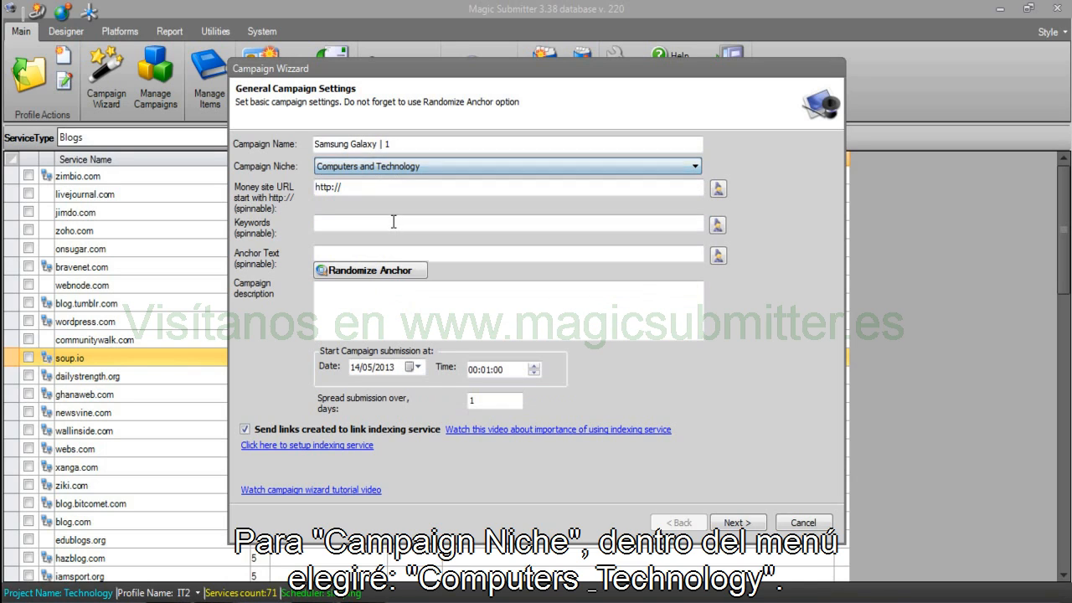
pyautogui.click(378, 190)
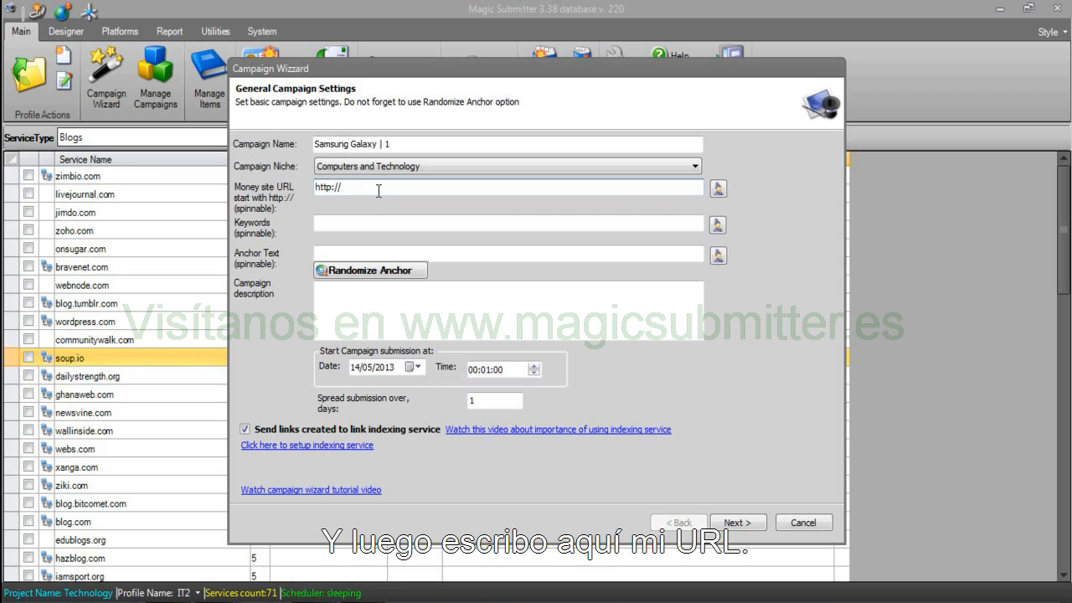
pyautogui.write('site.com')
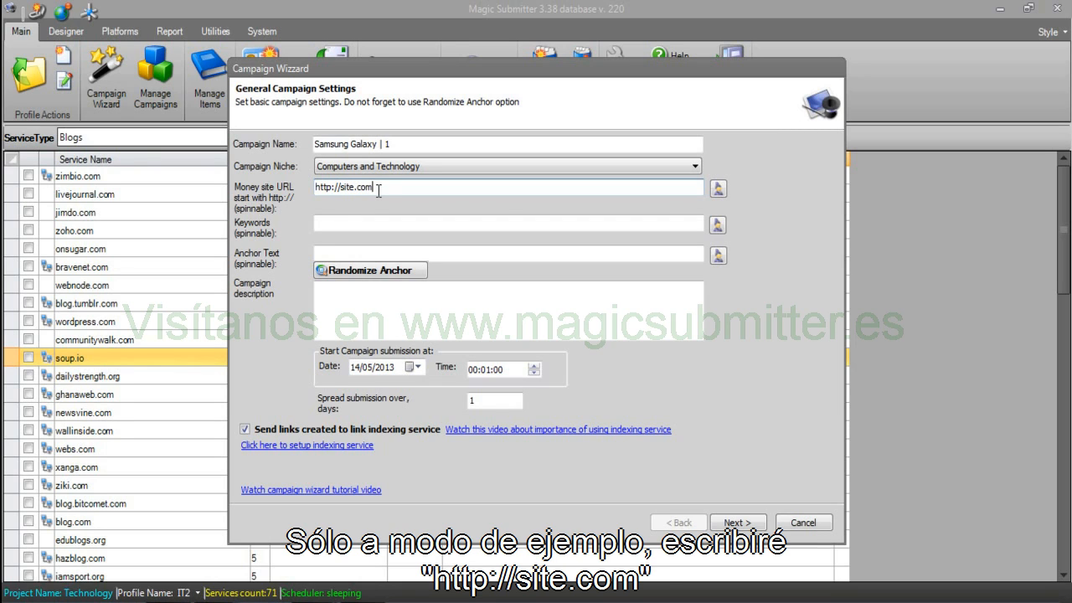
pyautogui.click(316, 187)
pyautogui.write('{')
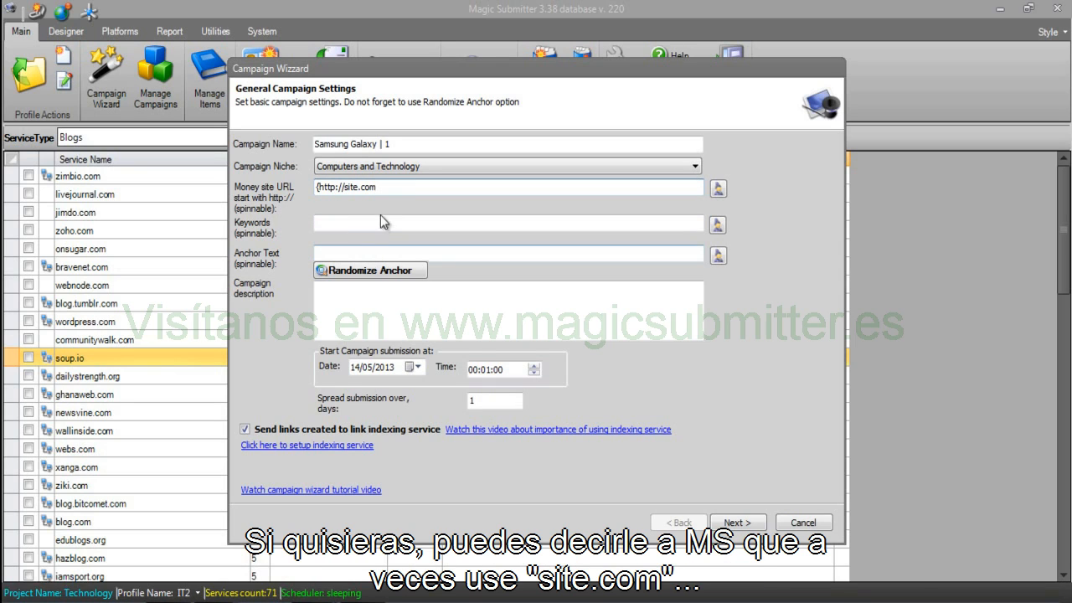
pyautogui.click(389, 187)
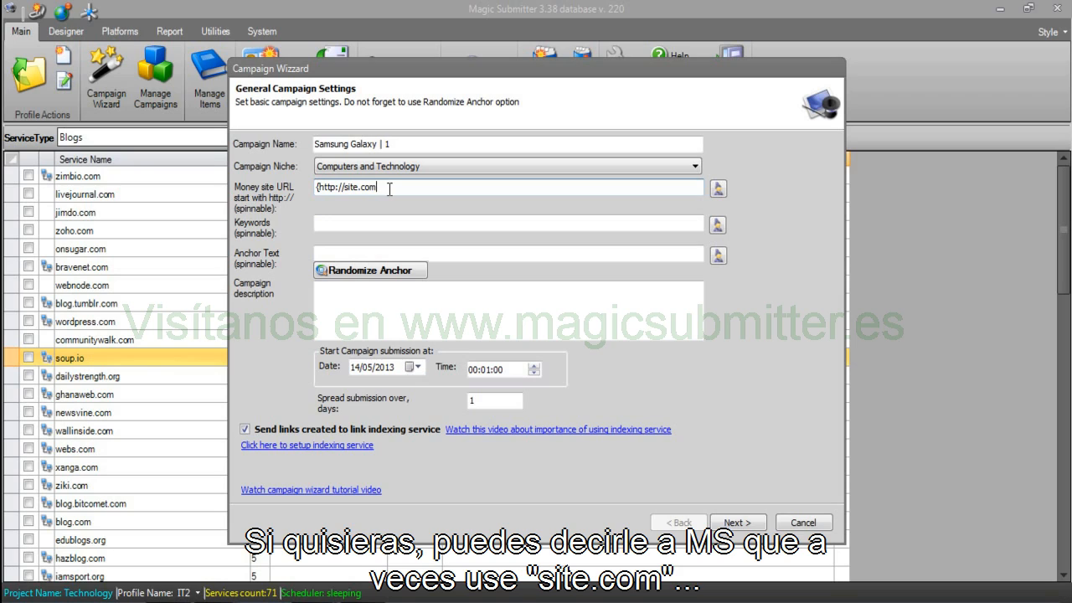
pyautogui.write('|http')
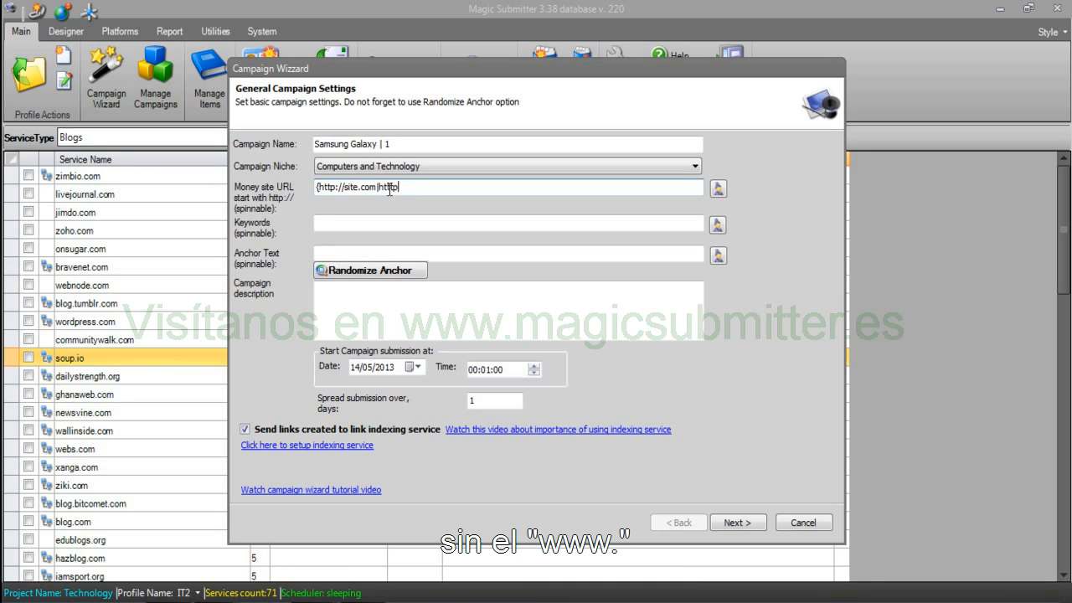
pyautogui.press('BackSpace')
pyautogui.write('p://www.')
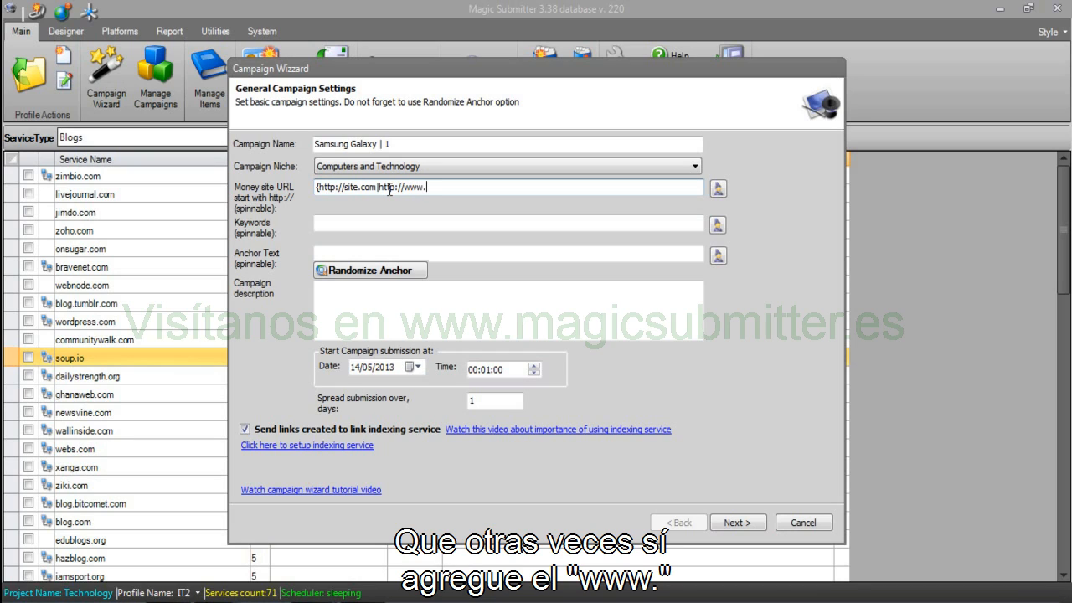
pyautogui.write('site.com|')
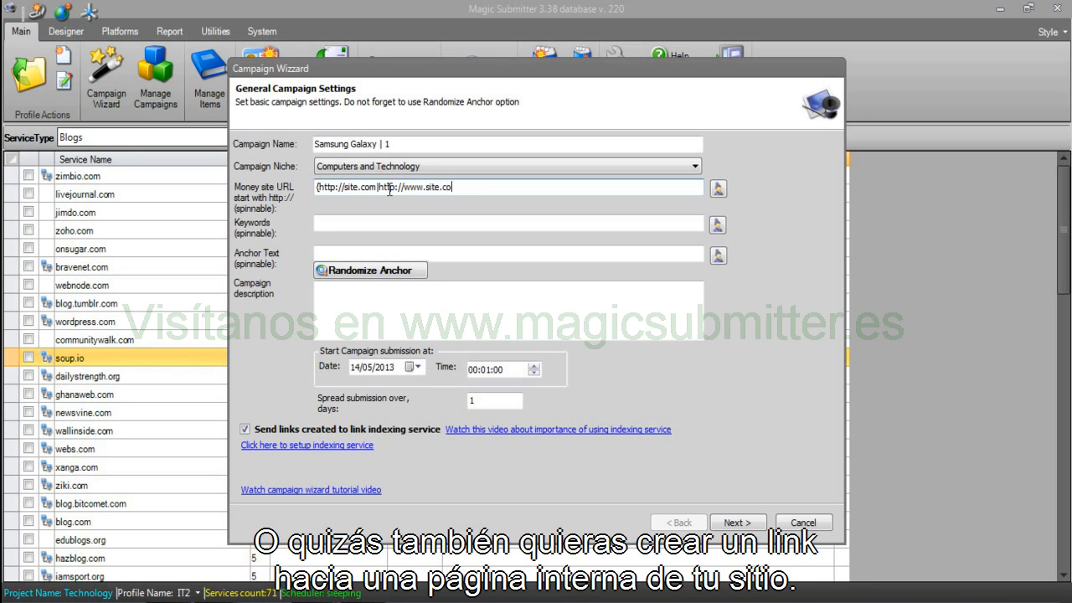
pyautogui.write('http://')
pyautogui.write('samsung')
pyautogui.press('BackSpace')
pyautogui.press('BackSpace')
pyautogui.press('BackSpace')
pyautogui.press('BackSpace')
pyautogui.press('BackSpace')
pyautogui.press('BackSpace')
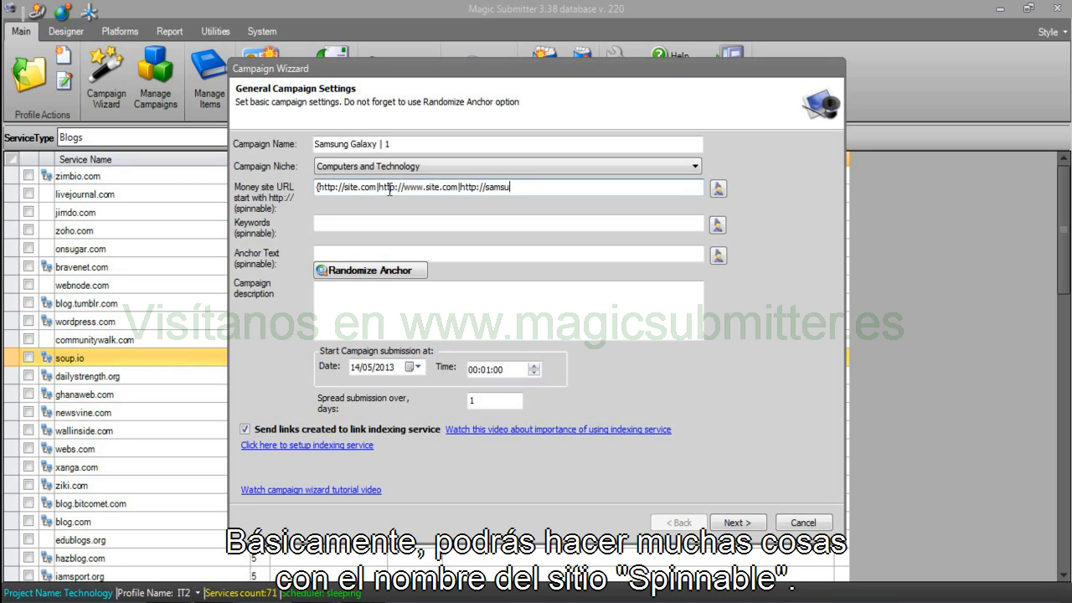
pyautogui.write('ite.com/inne')
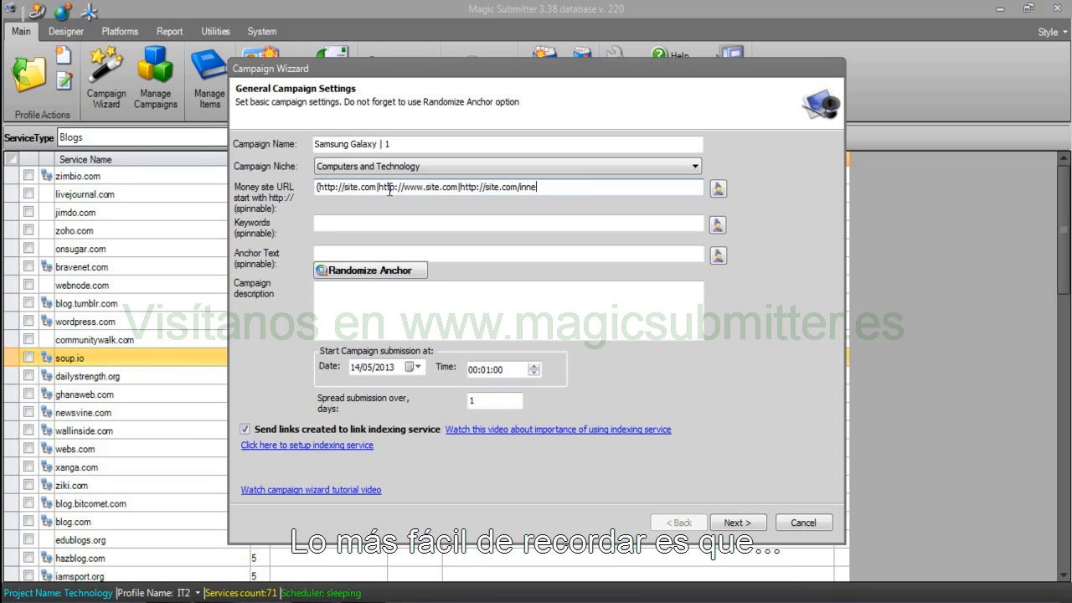
pyautogui.write('r-page')
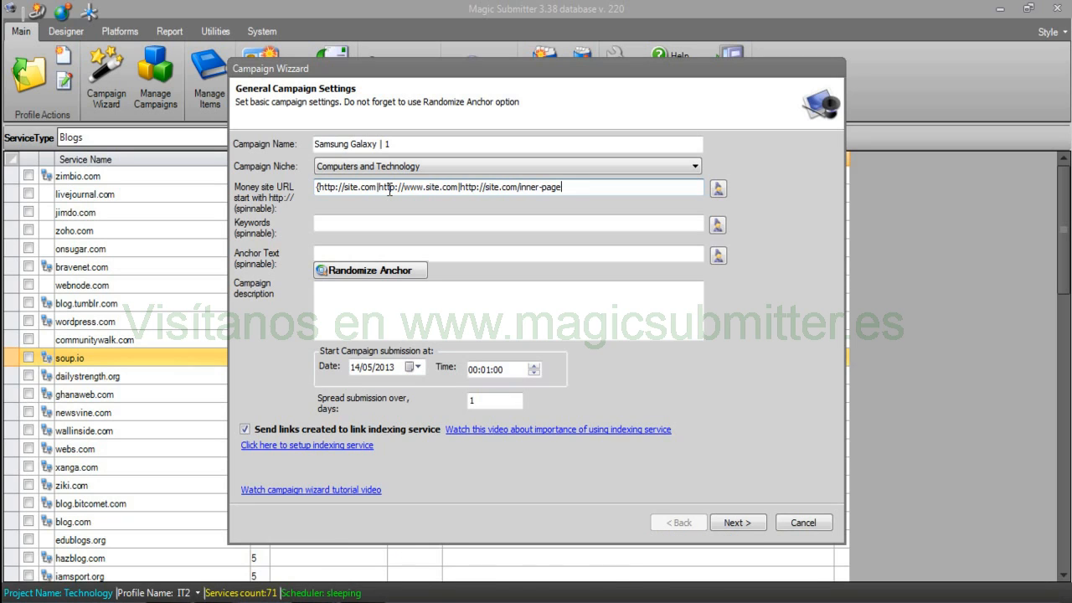
pyautogui.write('}')
pyautogui.click(350, 225)
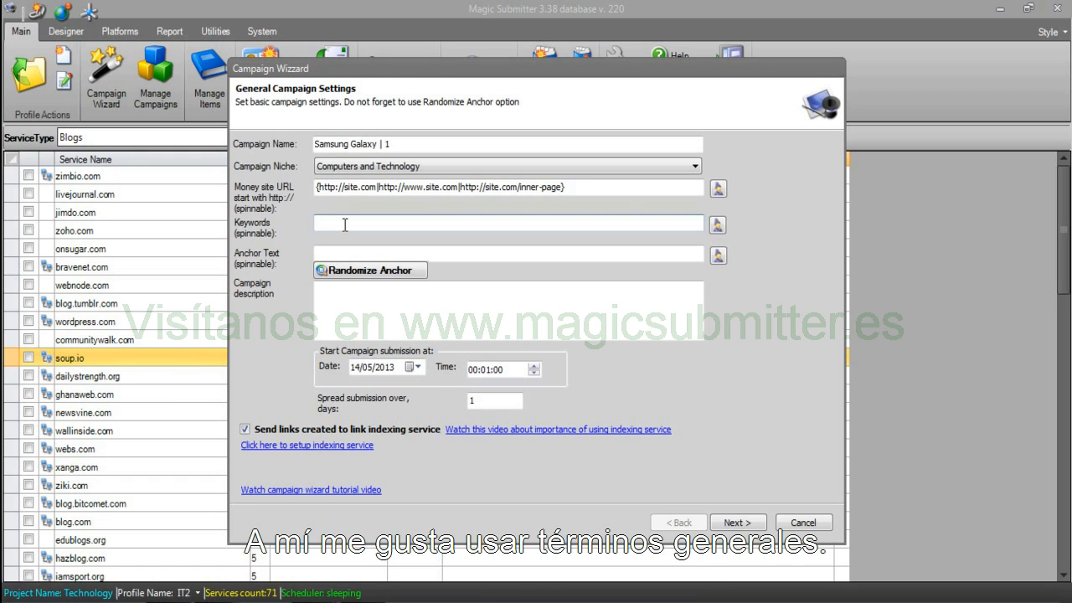
# In the article rewriter, type keyword spintax {samsung galaxy|samsung|phones|technology}.
pyautogui.click(717, 225)
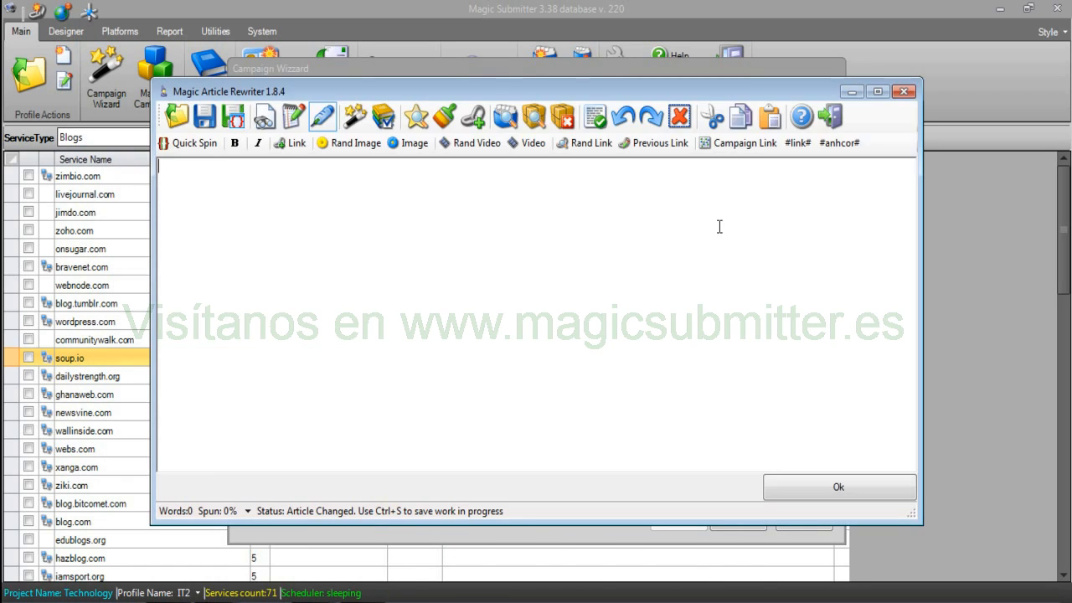
pyautogui.write('{')
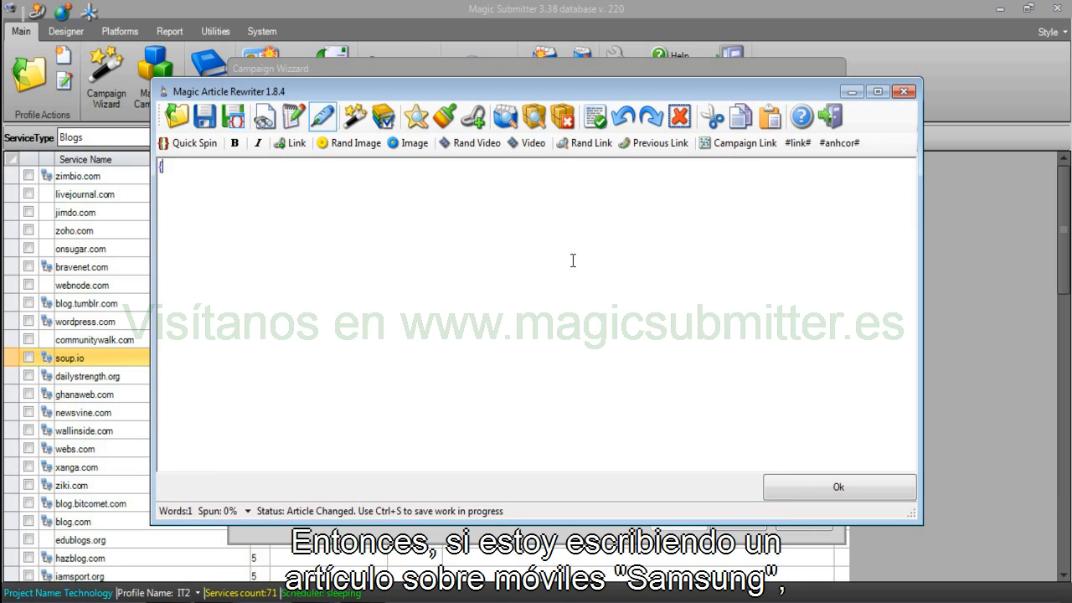
pyautogui.write('samsung')
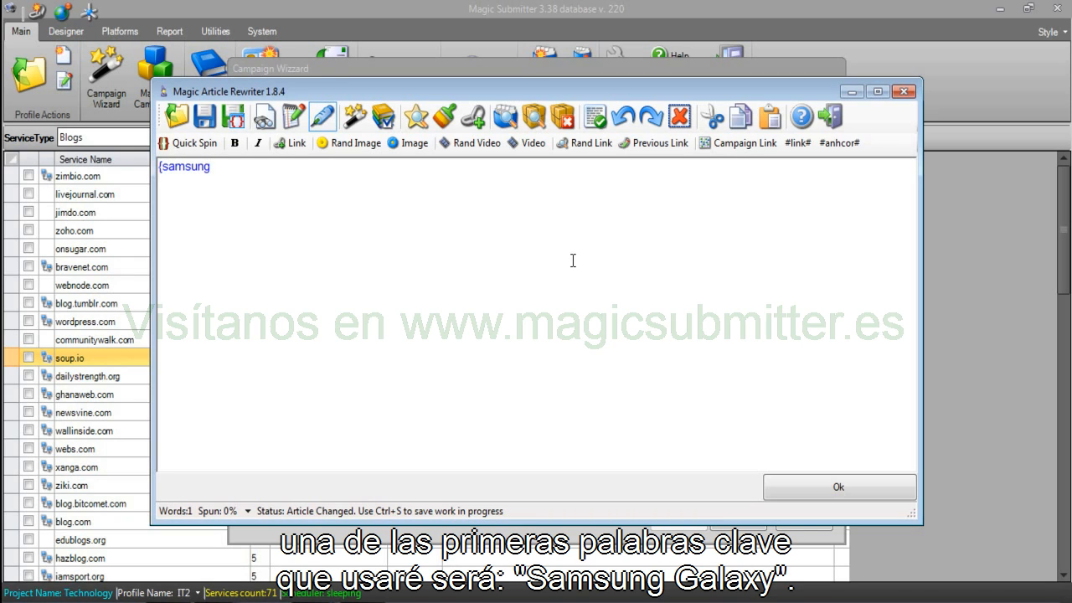
pyautogui.write(' galaxy')
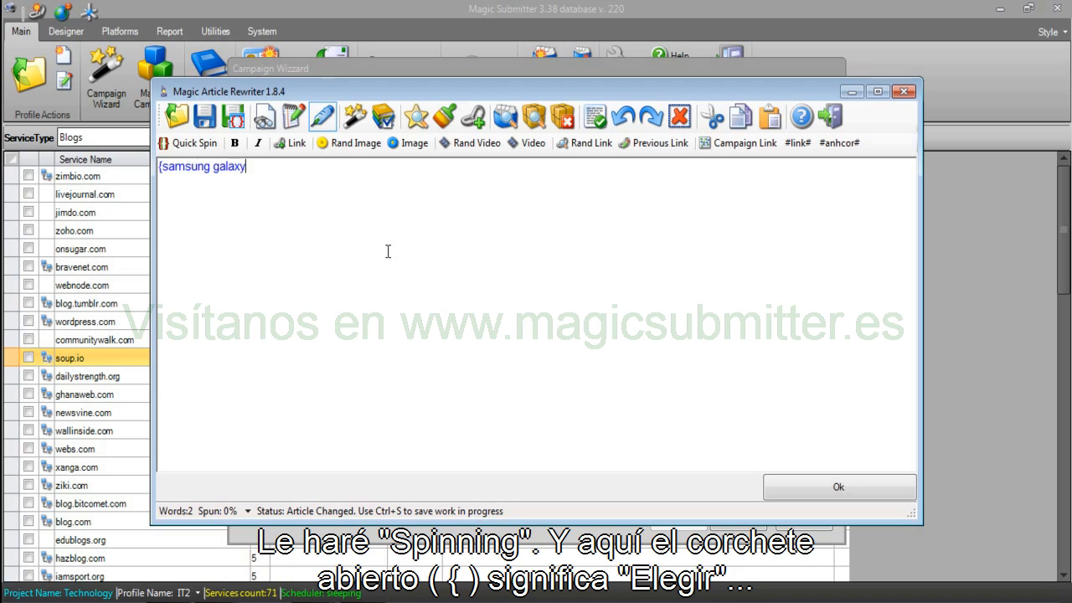
pyautogui.click(154, 165)
pyautogui.click(301, 173)
pyautogui.write('|sams')
pyautogui.write('ung')
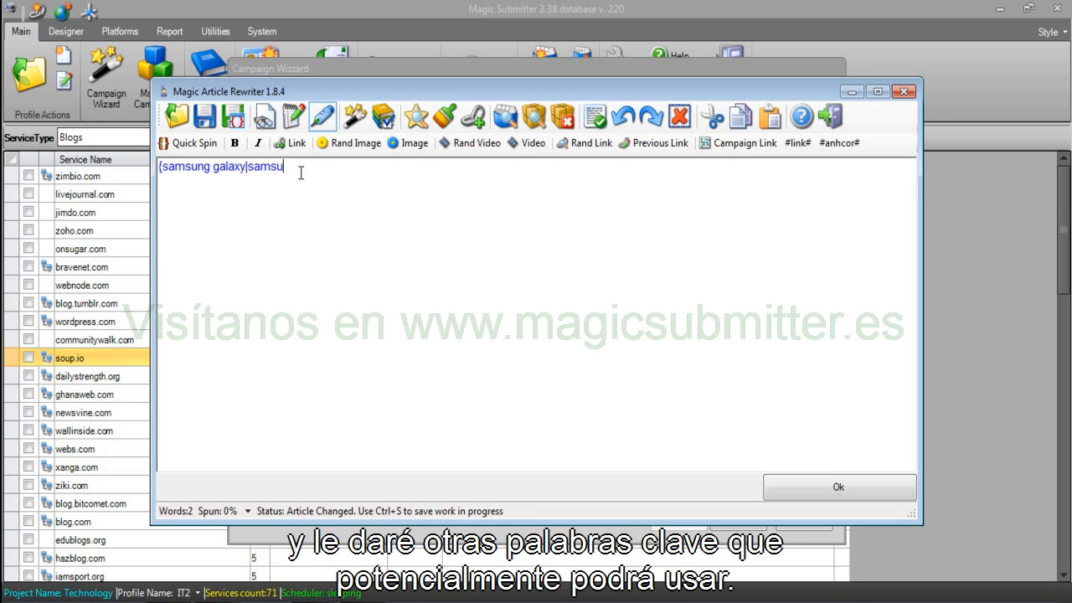
pyautogui.write('}')
pyautogui.press('Return')
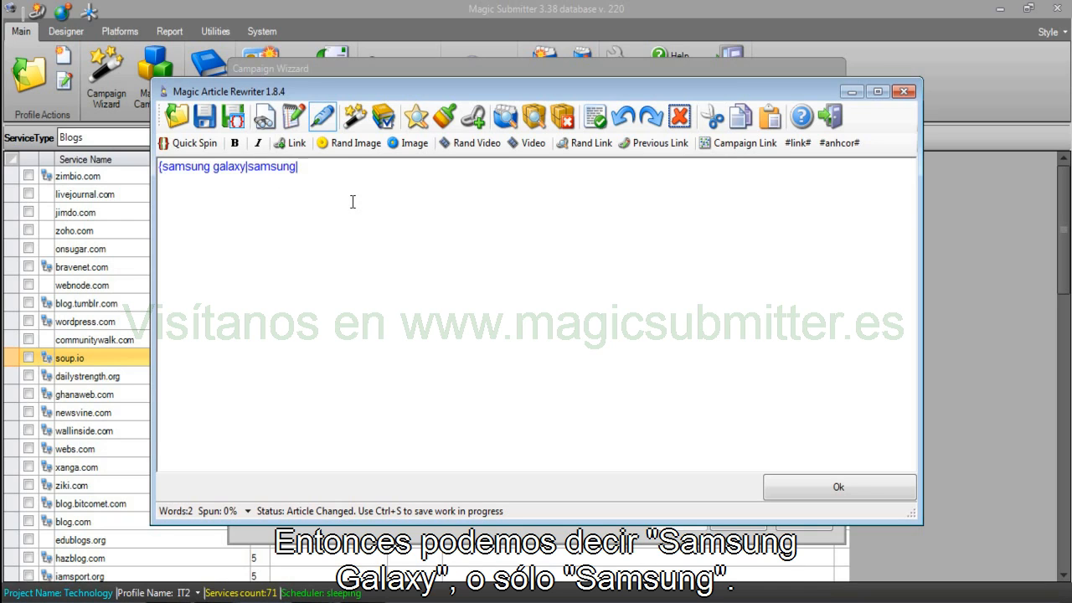
pyautogui.write('phones')
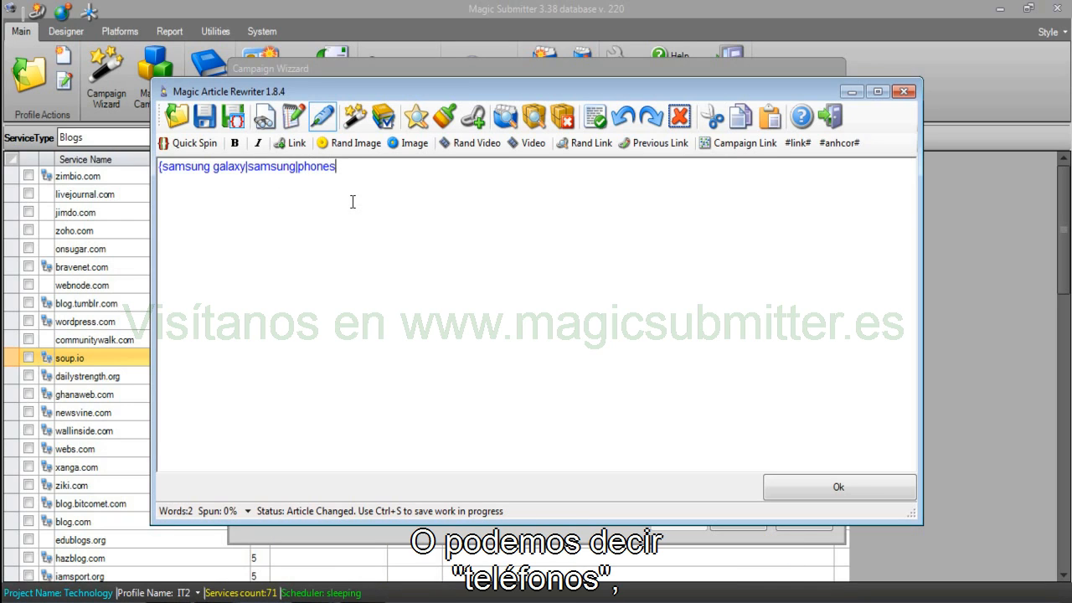
pyautogui.write('|technolgy')
pyautogui.press('BackSpace')
pyautogui.press('BackSpace')
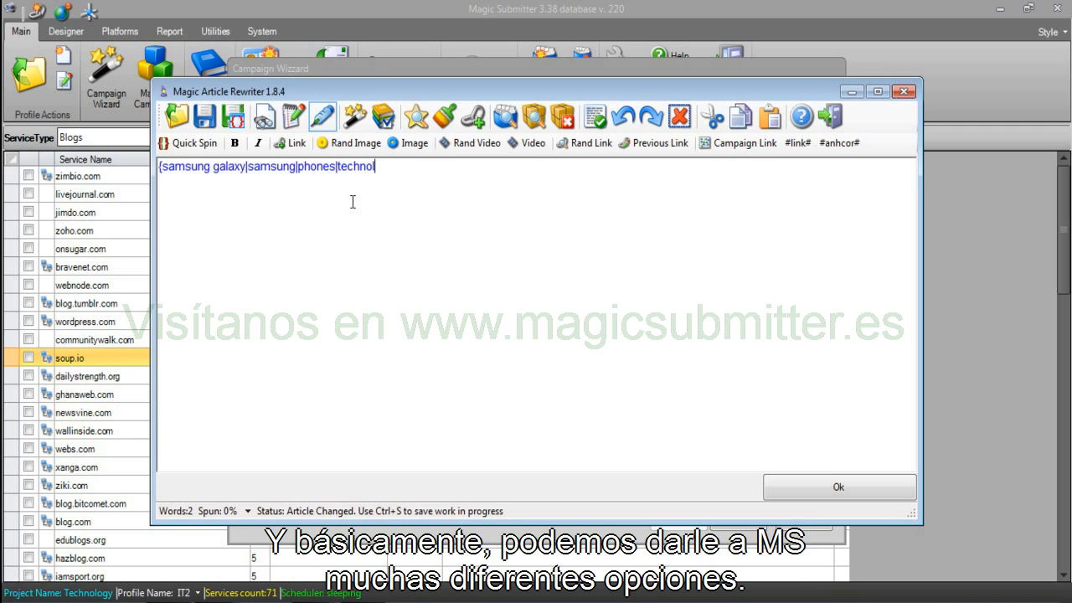
pyautogui.write('ogy}')
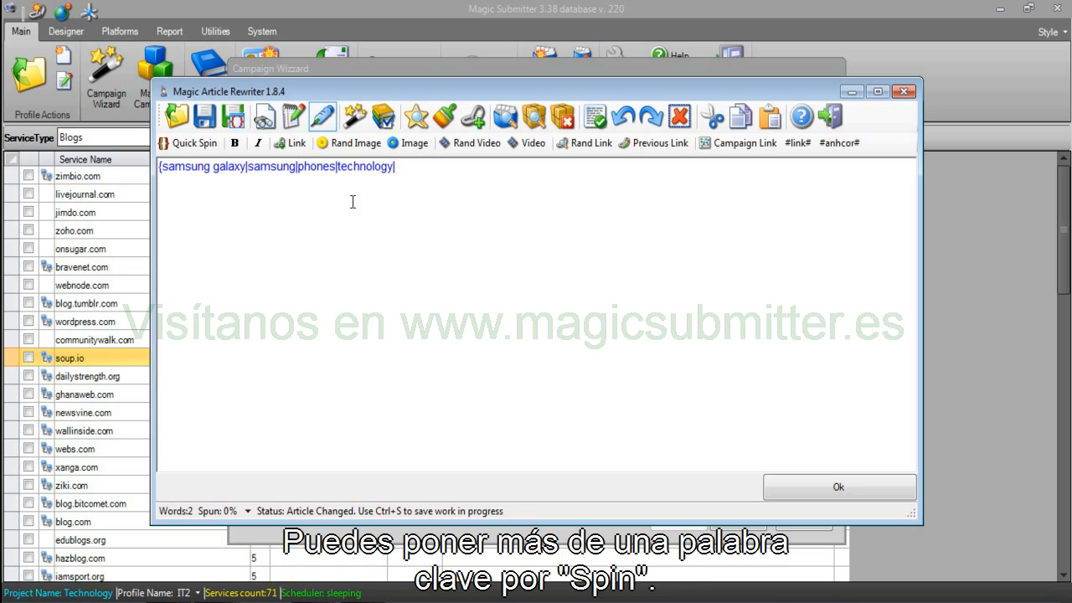
# Add the options 'samsung, technology' and 'phones, technology, samsung' to the keyword spintax.
pyautogui.write('samsung')
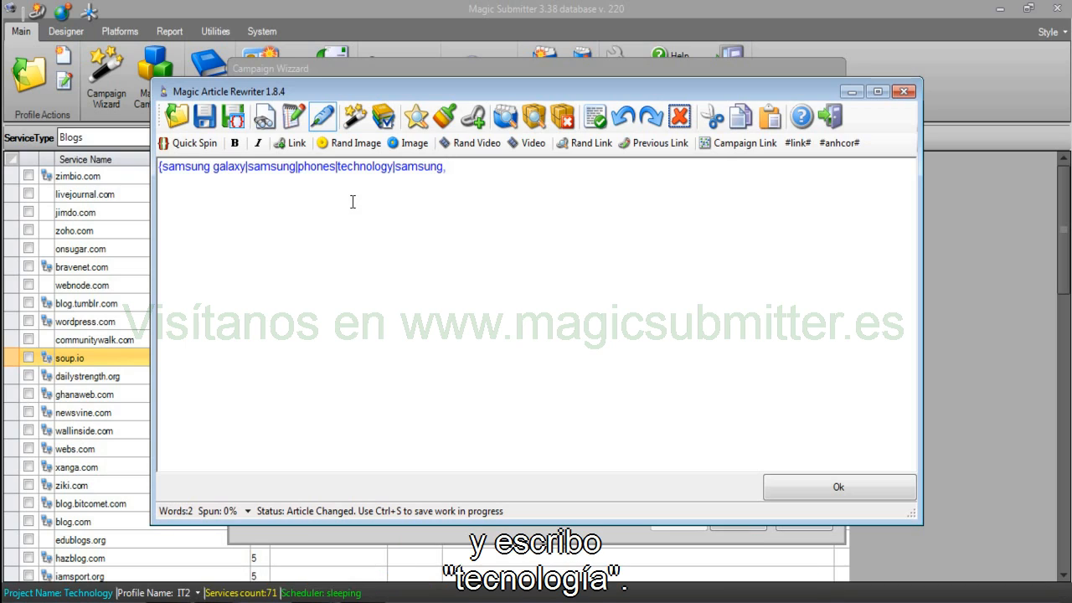
pyautogui.write(', technology}')
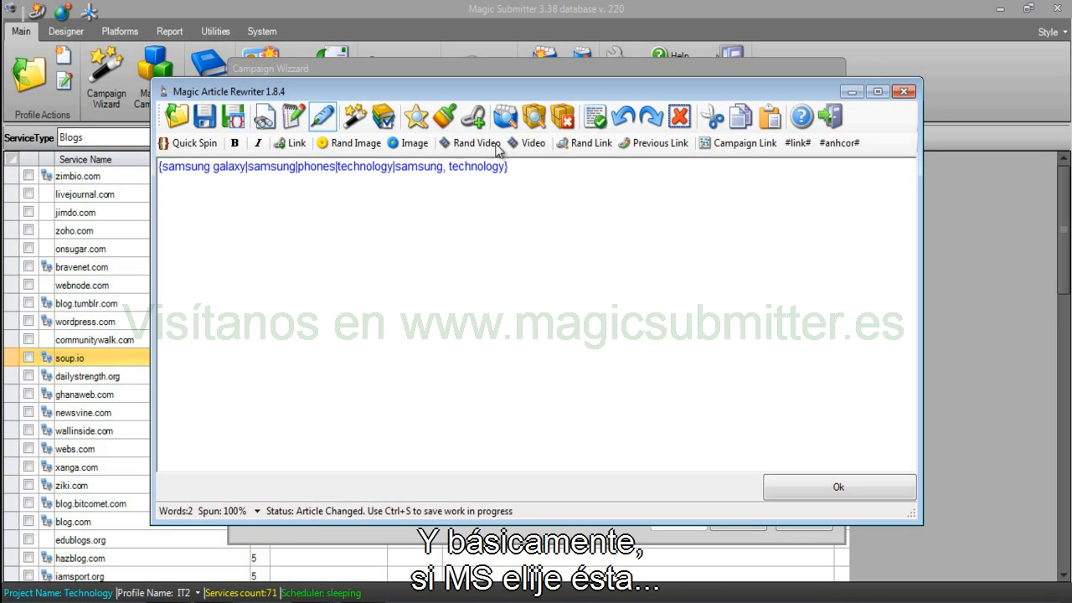
pyautogui.moveTo(506, 167); pyautogui.dragTo(479, 184)
pyautogui.click(566, 167)
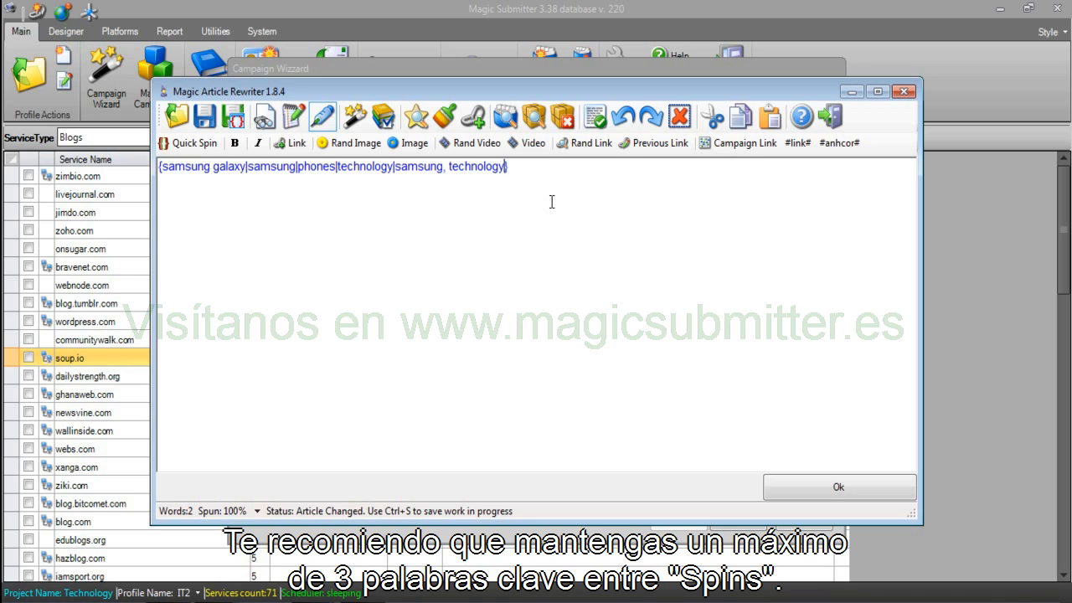
pyautogui.write('|phones, technolgy')
pyautogui.press('BackSpace')
pyautogui.press('BackSpace')
pyautogui.write('ogy')
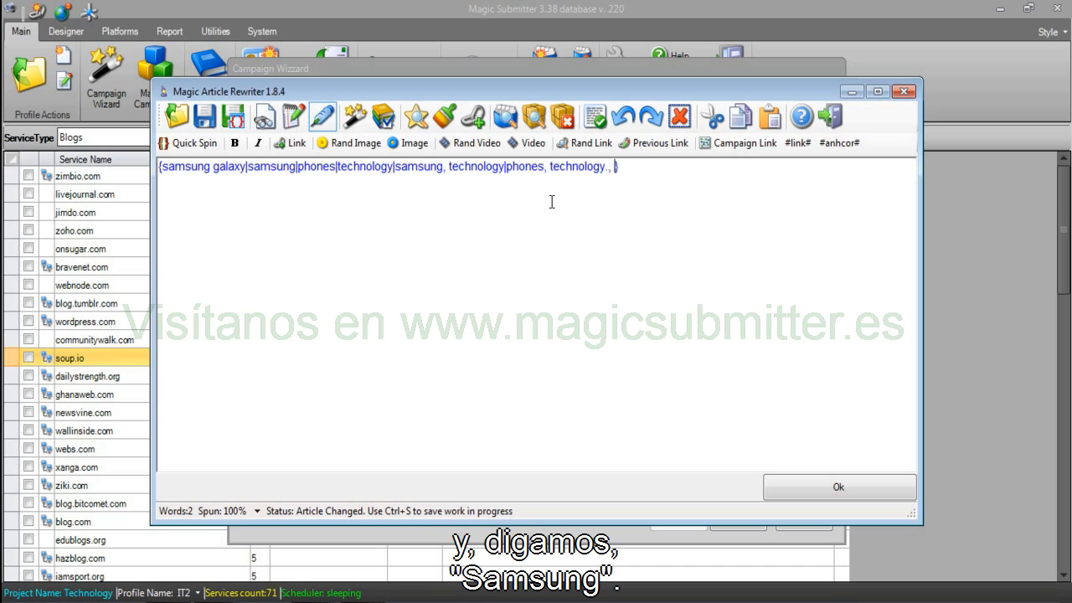
pyautogui.write(', samsung')
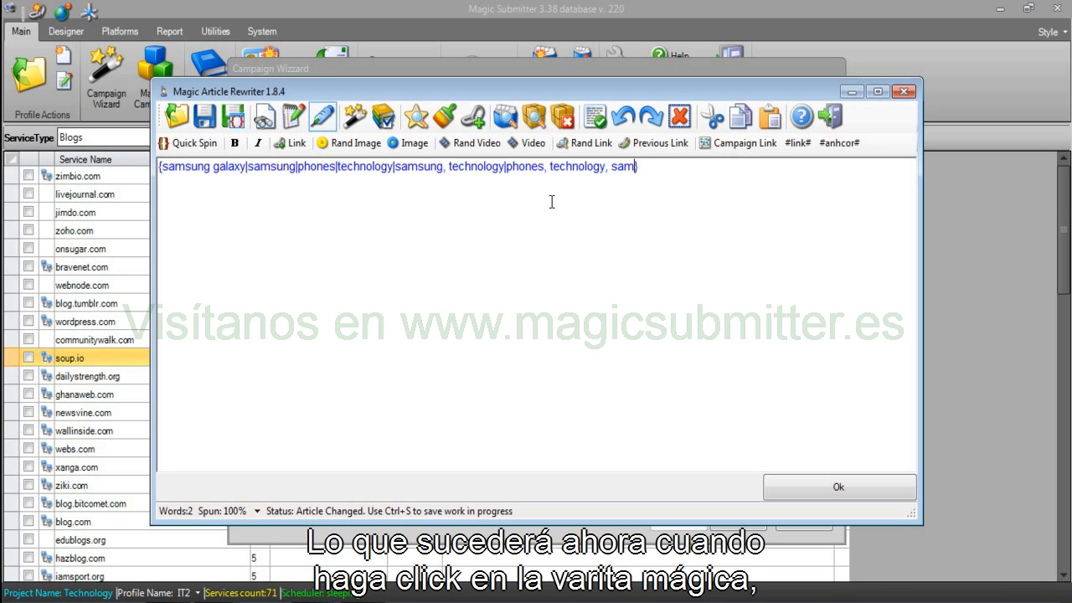
# Generate several random keyword versions from the spintax, then close the preview.
pyautogui.click(355, 117)
pyautogui.moveTo(456, 177); pyautogui.dragTo(288, 172)
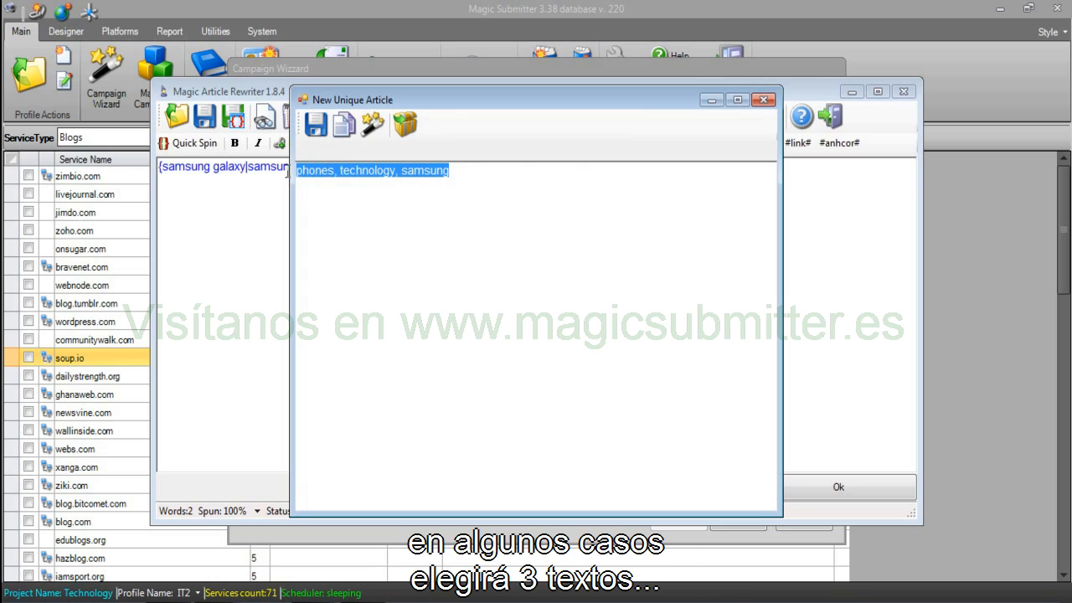
pyautogui.click(371, 124)
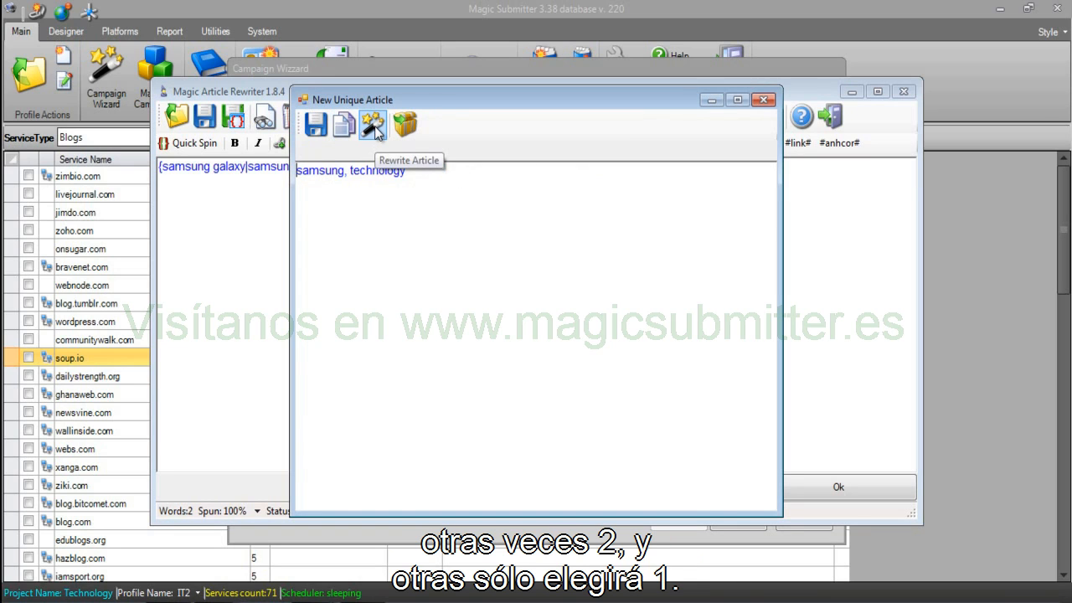
pyautogui.click(372, 123)
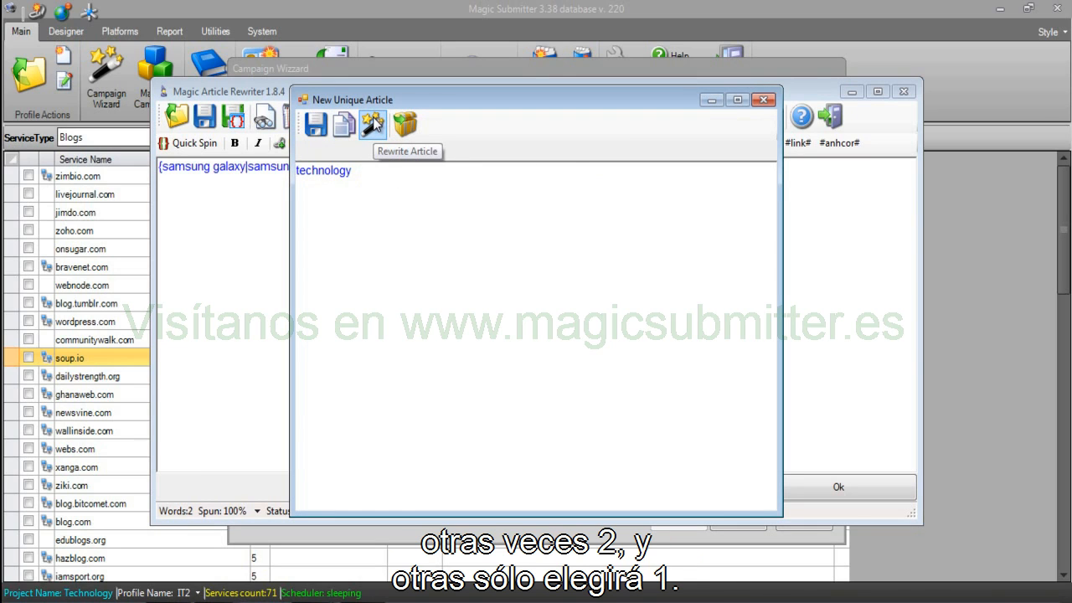
pyautogui.click(764, 101)
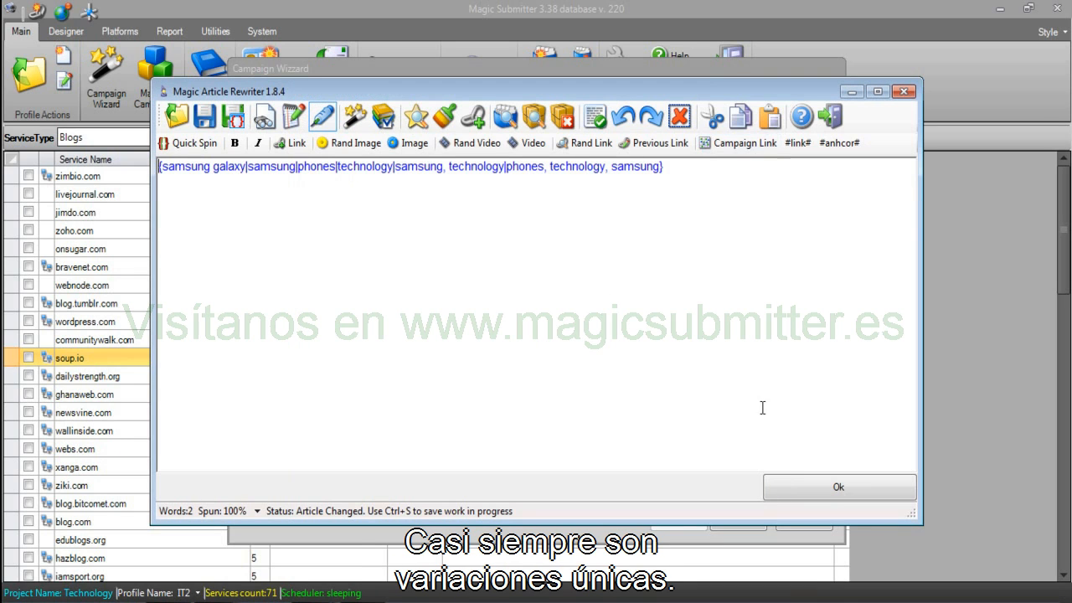
# Accept the keyword spintax, enter 'samsung galaxy' as anchor text, and randomize it into variations.
pyautogui.click(765, 479)
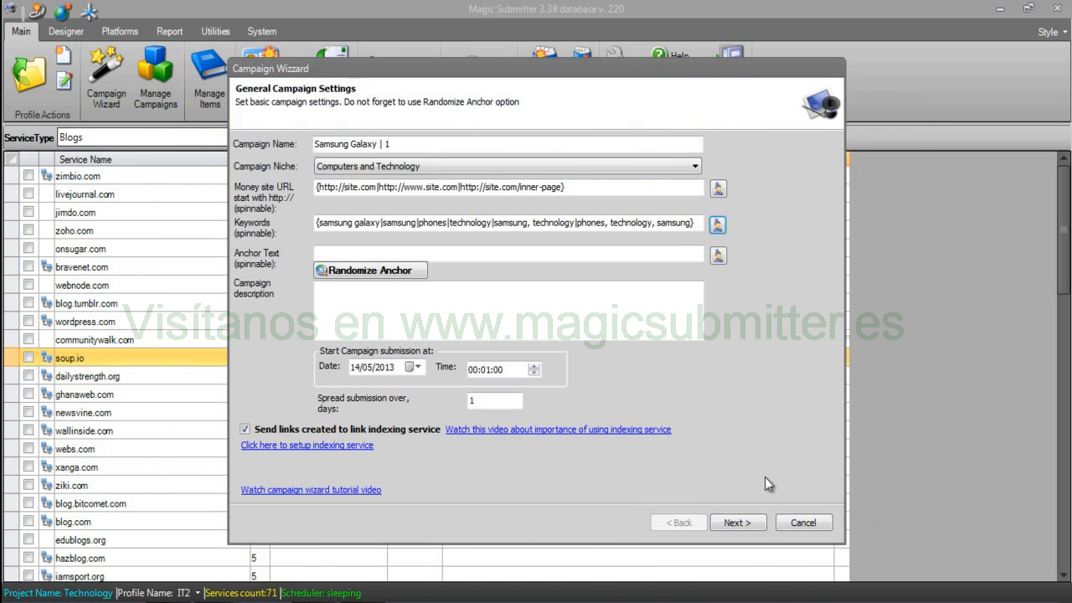
pyautogui.click(457, 254)
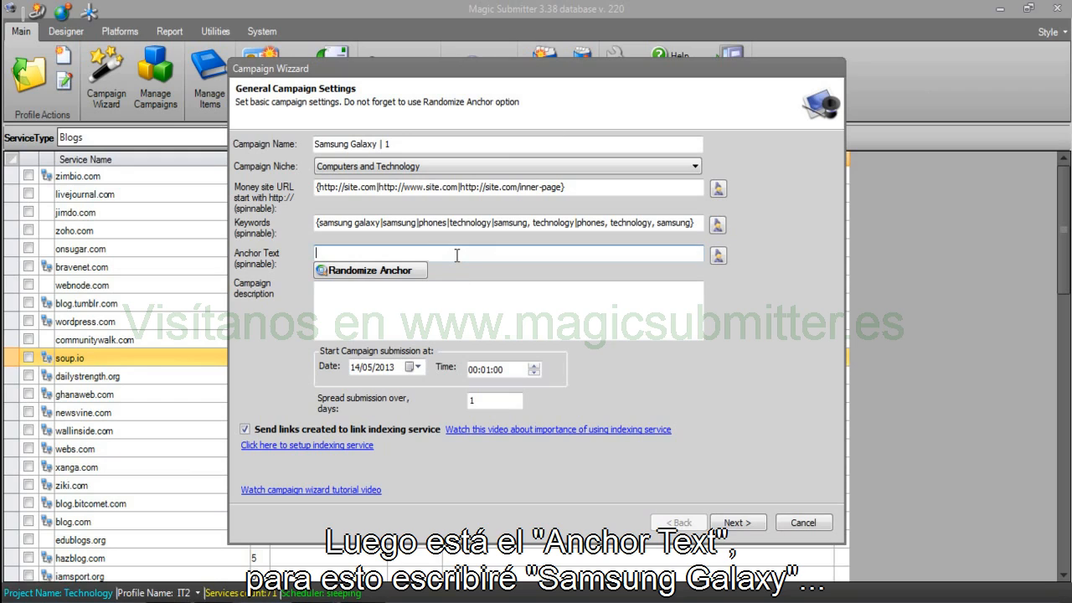
pyautogui.write('samsung')
pyautogui.write(' ga')
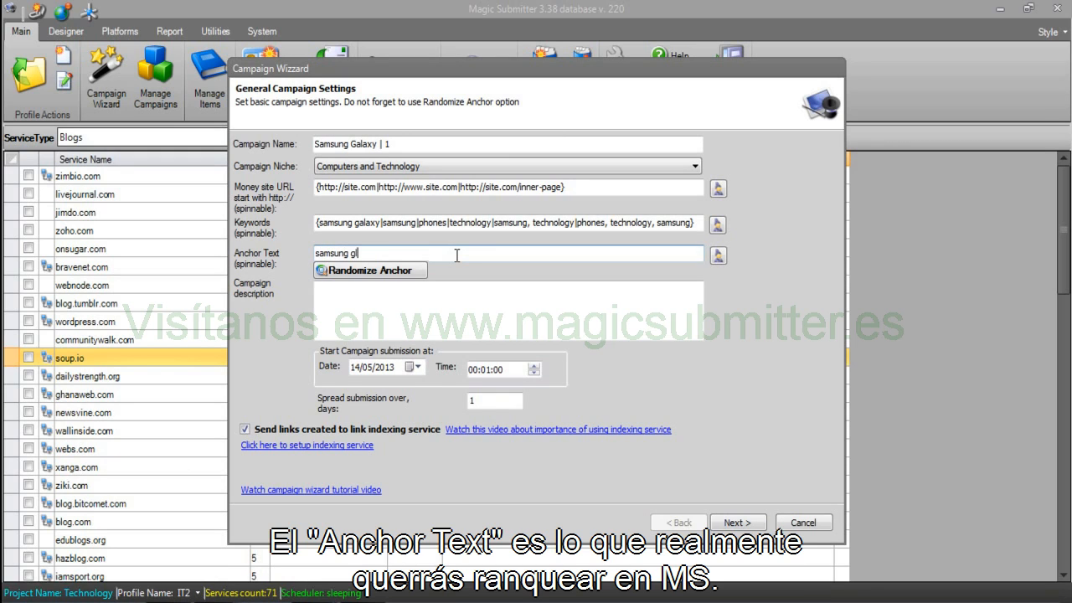
pyautogui.write('laxy')
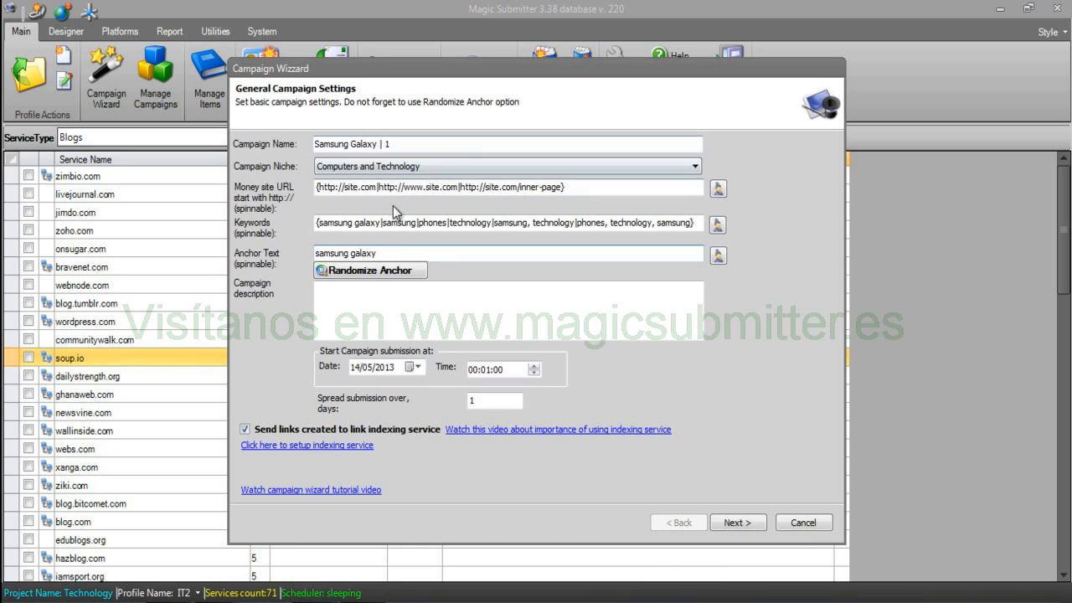
pyautogui.moveTo(376, 247); pyautogui.dragTo(291, 253)
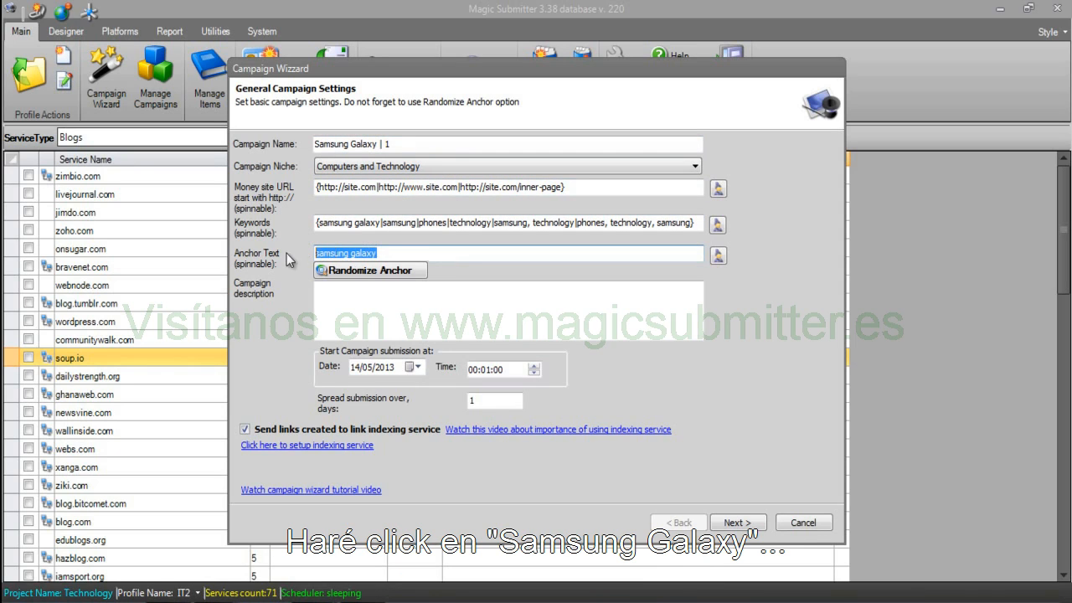
pyautogui.click(383, 253)
pyautogui.moveTo(382, 253); pyautogui.dragTo(258, 253)
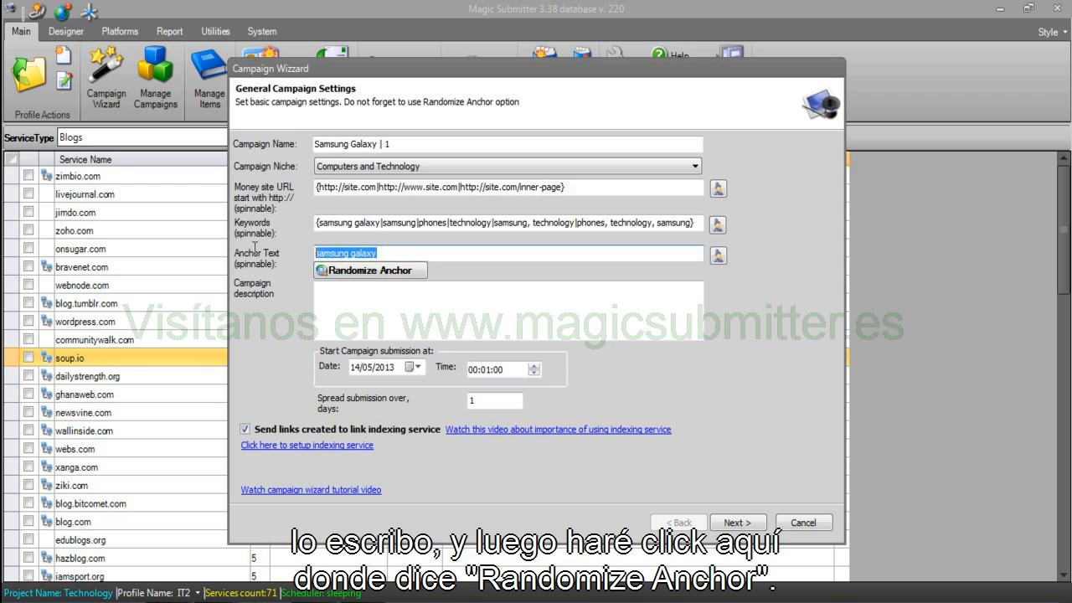
pyautogui.click(375, 271)
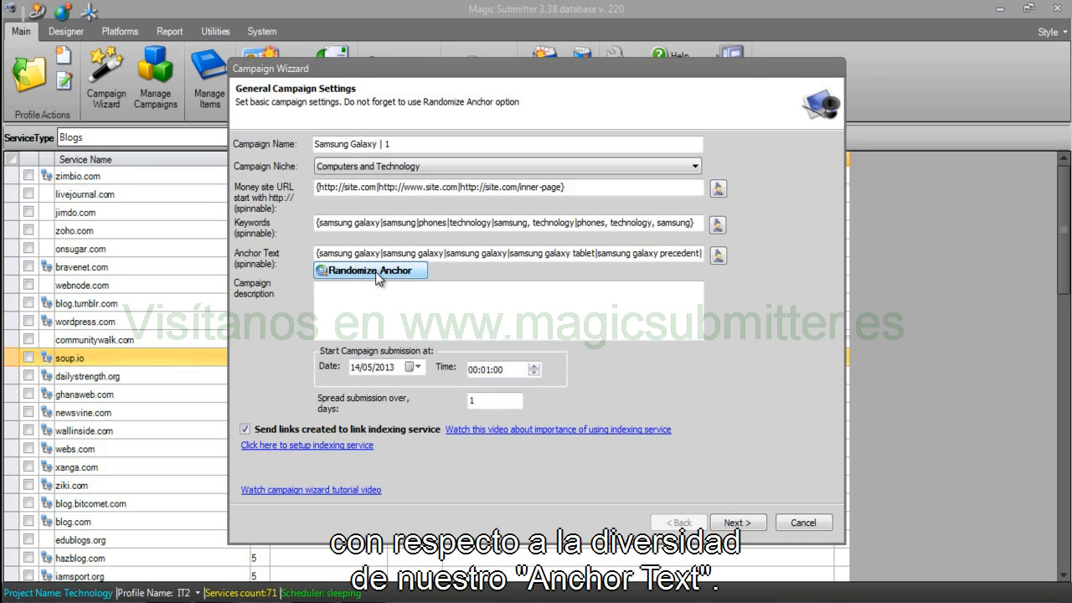
pyautogui.moveTo(323, 252); pyautogui.dragTo(666, 254)
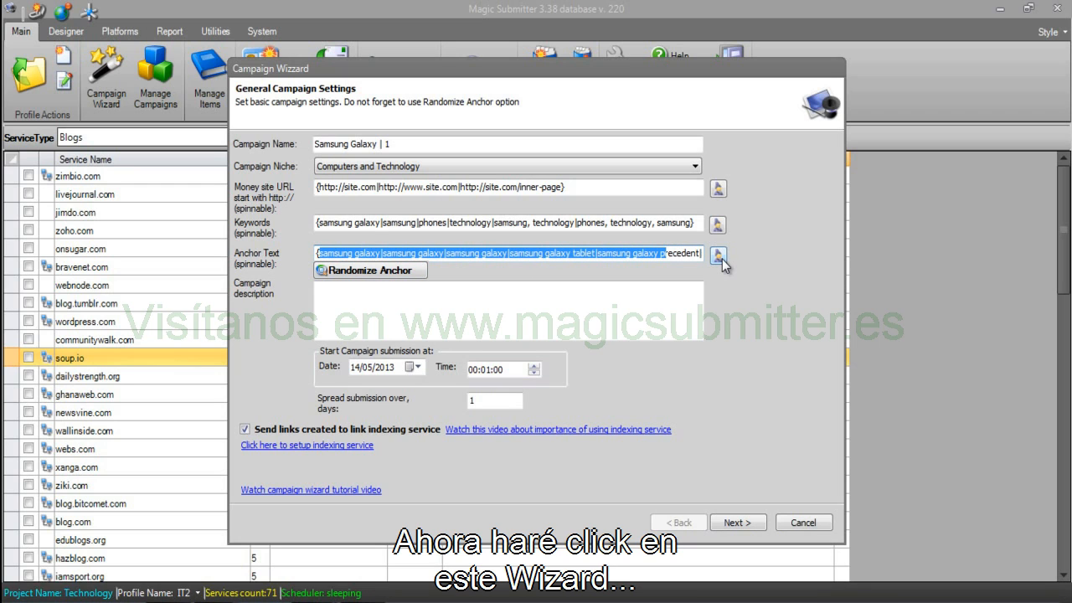
# Open the anchor spintax in the rewriter and note counts 3 and 5 for its keyword variations.
pyautogui.click(718, 256)
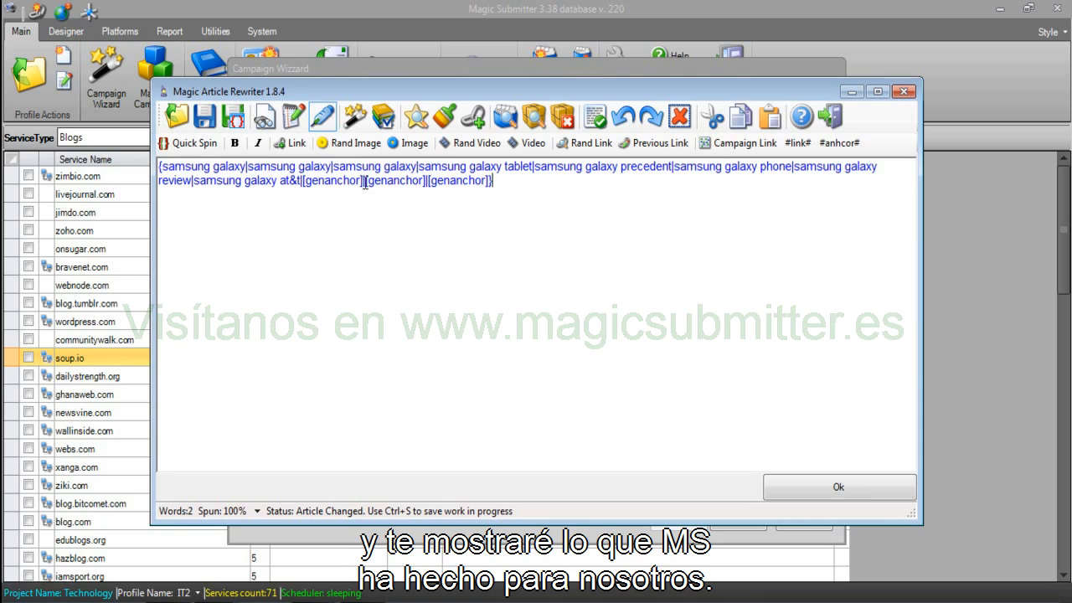
pyautogui.moveTo(416, 167); pyautogui.dragTo(174, 170)
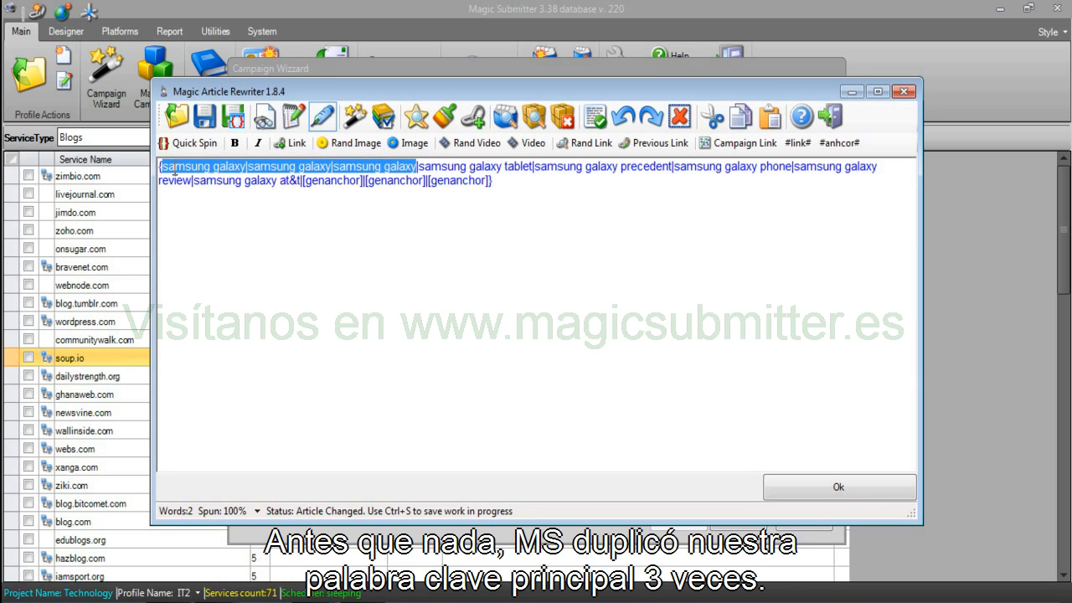
pyautogui.click(511, 181)
pyautogui.press('Return')
pyautogui.press('Return')
pyautogui.write('3')
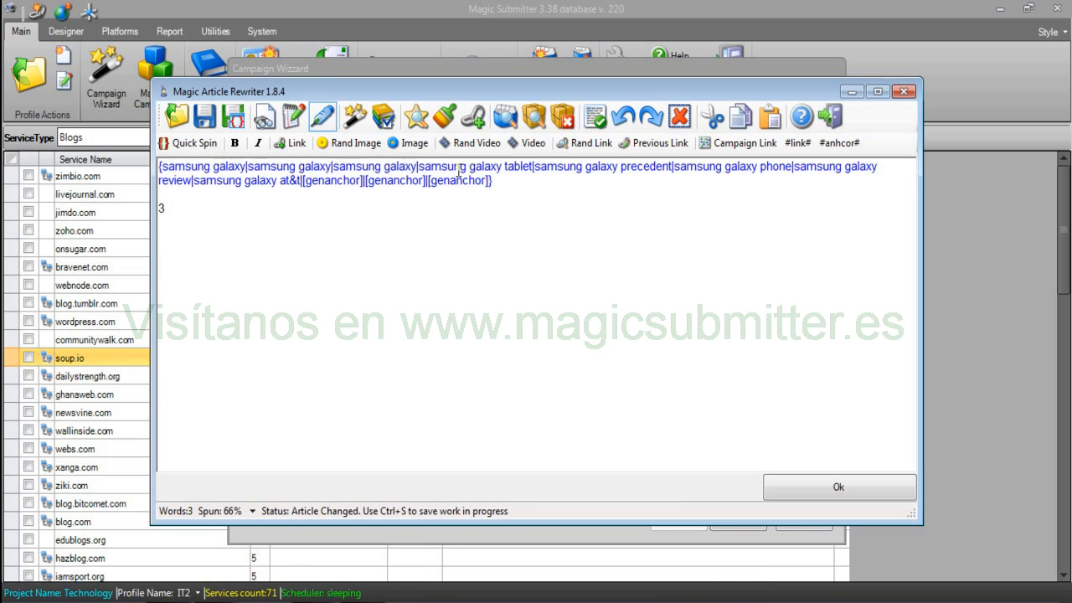
pyautogui.moveTo(333, 168); pyautogui.dragTo(531, 167)
pyautogui.click(418, 166)
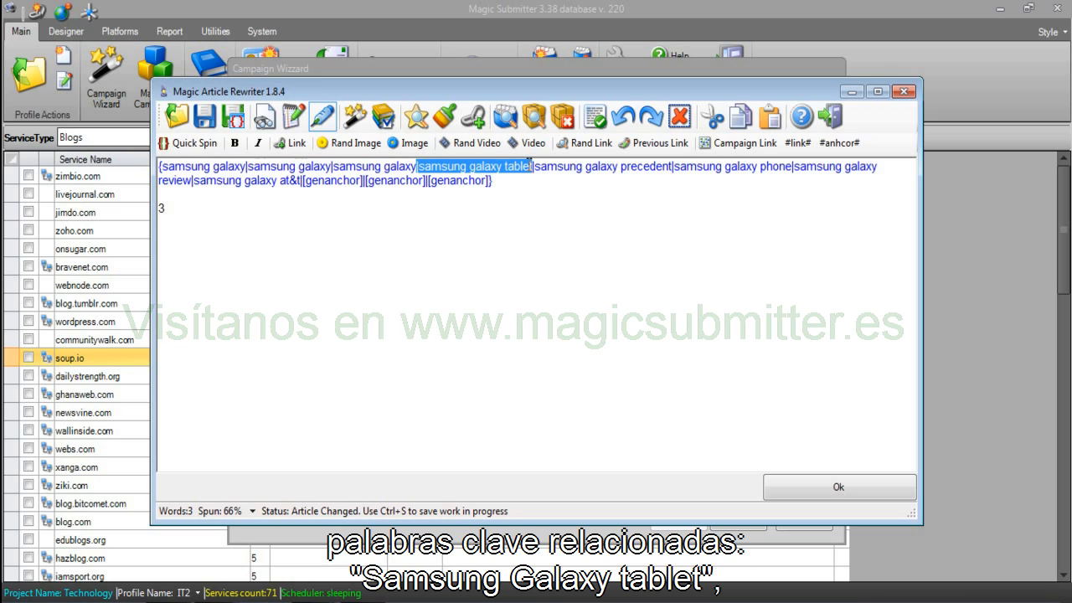
pyautogui.moveTo(529, 164); pyautogui.dragTo(632, 170)
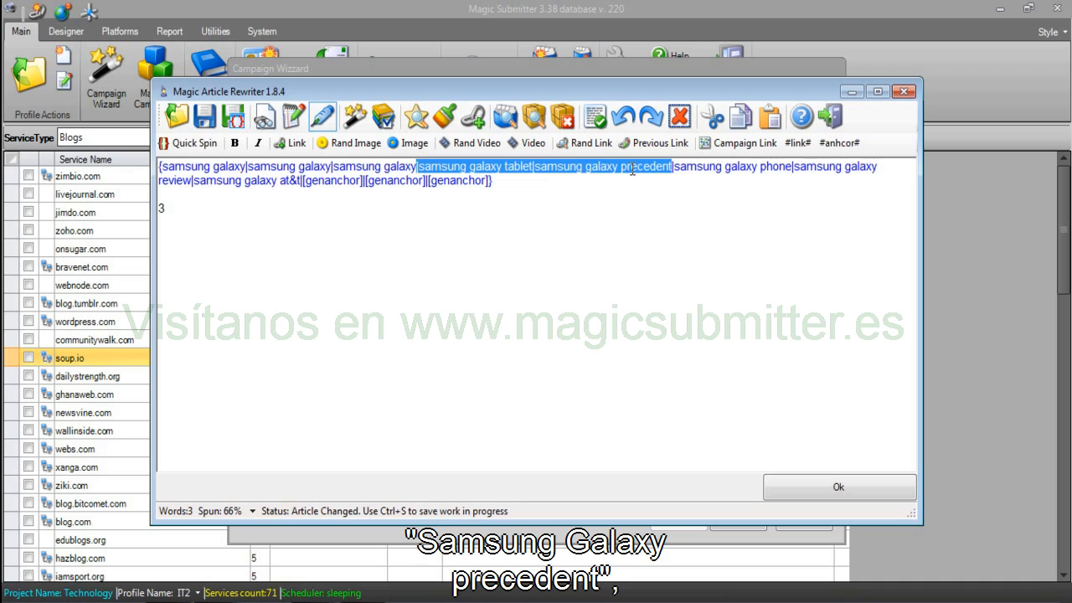
pyautogui.moveTo(641, 170); pyautogui.dragTo(297, 185)
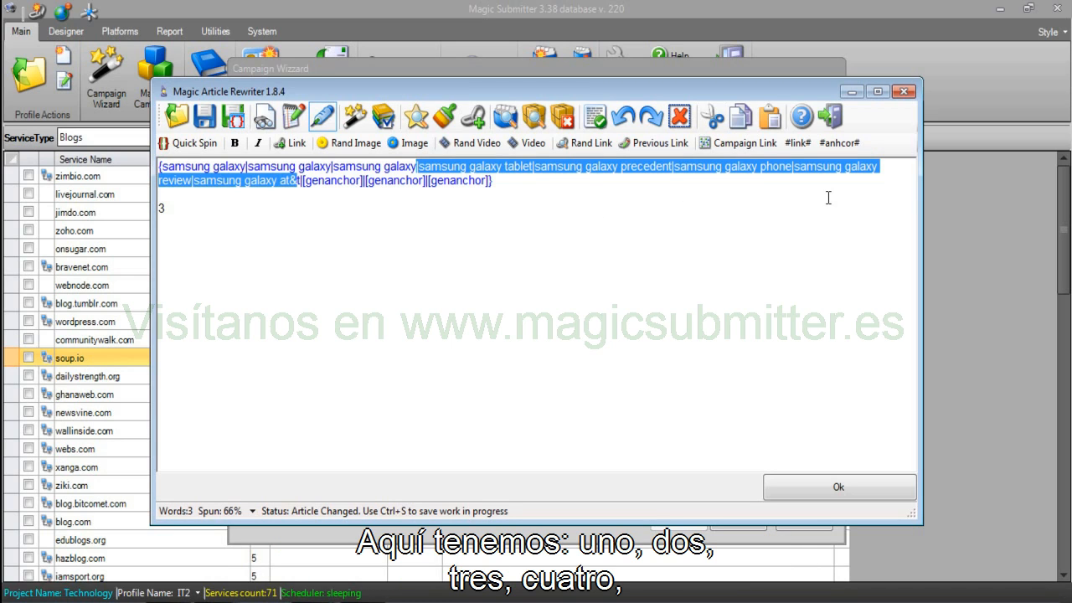
pyautogui.press('Return')
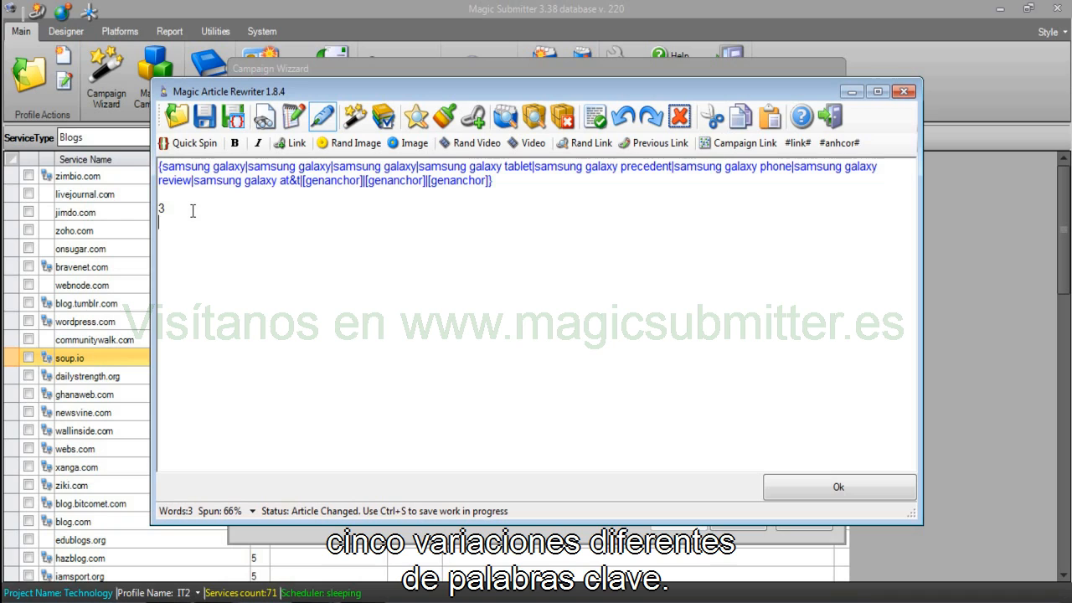
pyautogui.write('5')
# Delete the note lines and clear all text from the editor.
pyautogui.moveTo(307, 189); pyautogui.dragTo(481, 189)
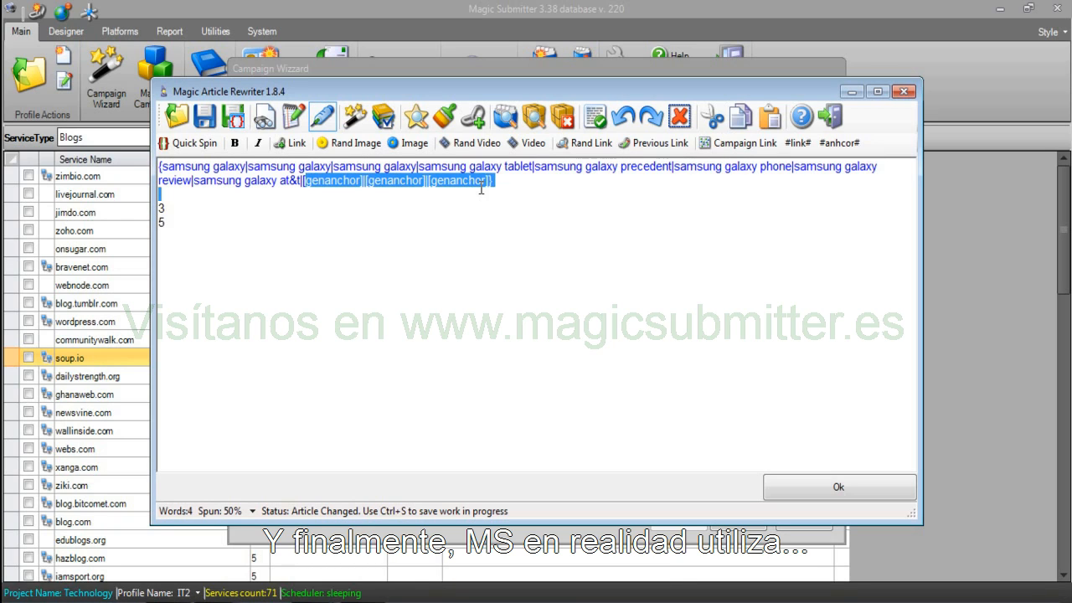
pyautogui.click(287, 239)
pyautogui.moveTo(286, 239); pyautogui.dragTo(146, 205)
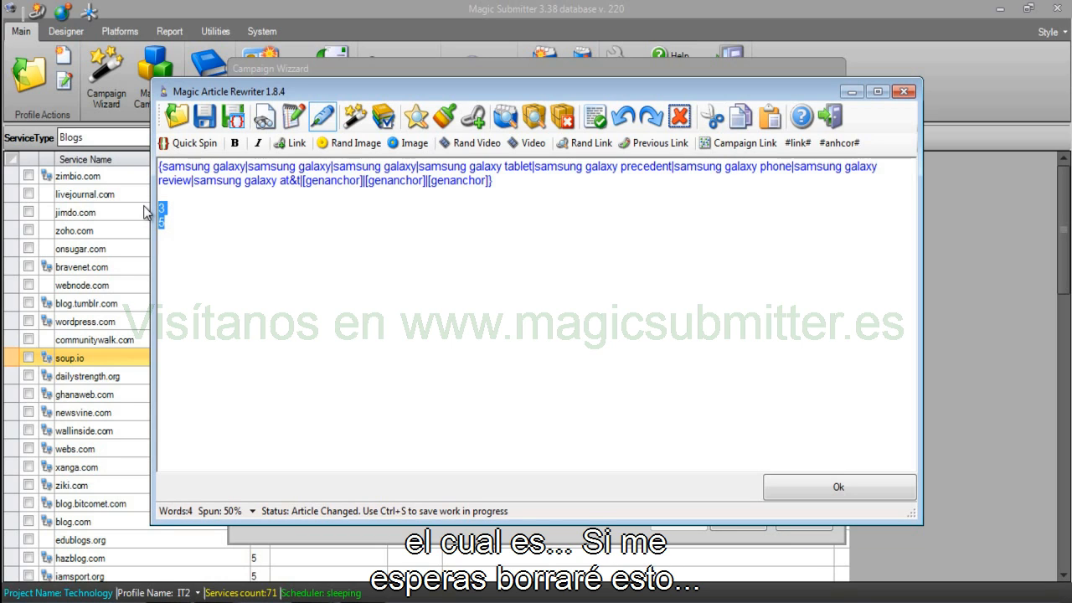
pyautogui.press('Delete')
pyautogui.hotkey('ctrl', 'a')
pyautogui.press('Delete')
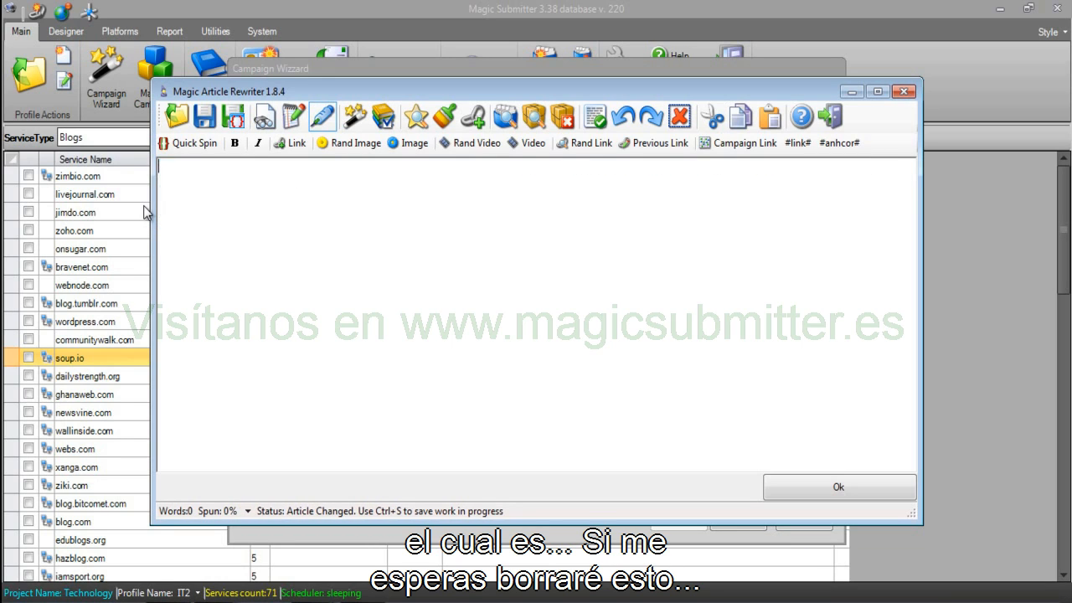
# Type [genanchor] and preview several generated anchor phrases, then close the preview.
pyautogui.write('[genanchor]')
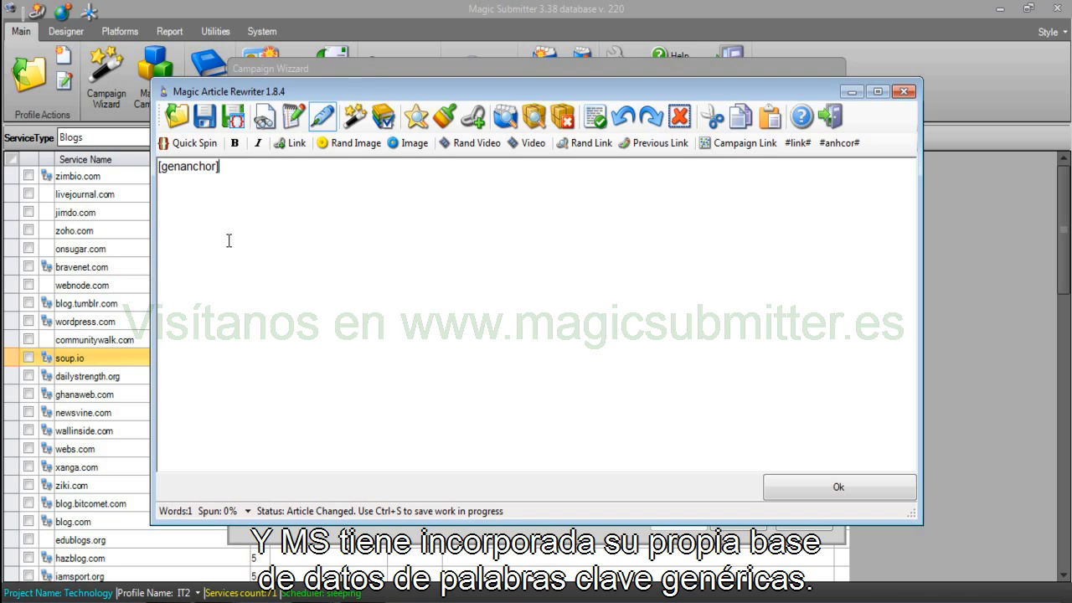
pyautogui.click(355, 118)
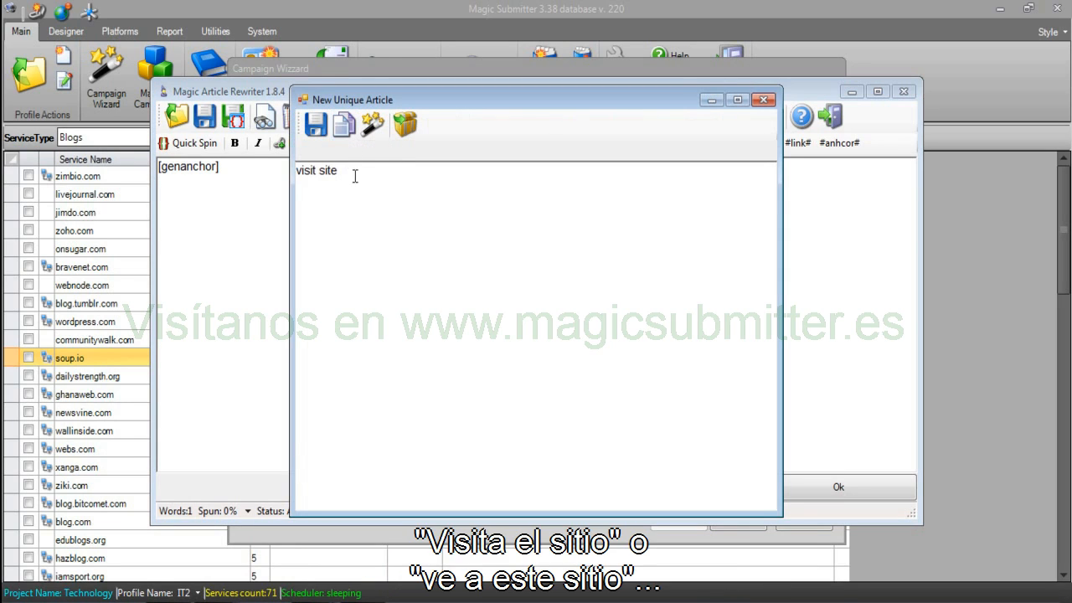
pyautogui.click(373, 125)
pyautogui.click(372, 126)
pyautogui.click(372, 125)
pyautogui.click(373, 125)
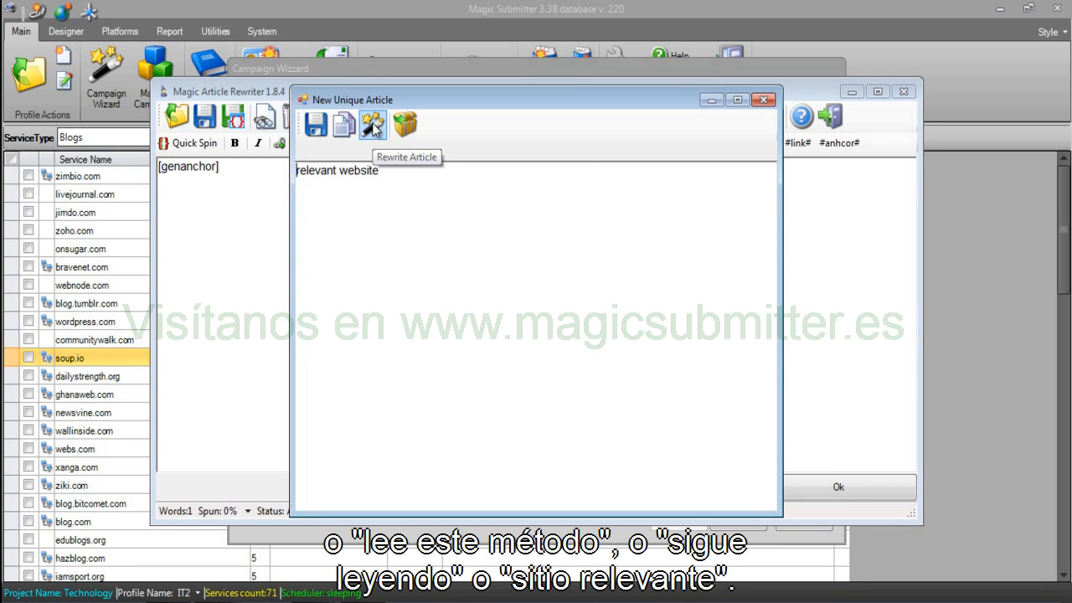
pyautogui.click(762, 99)
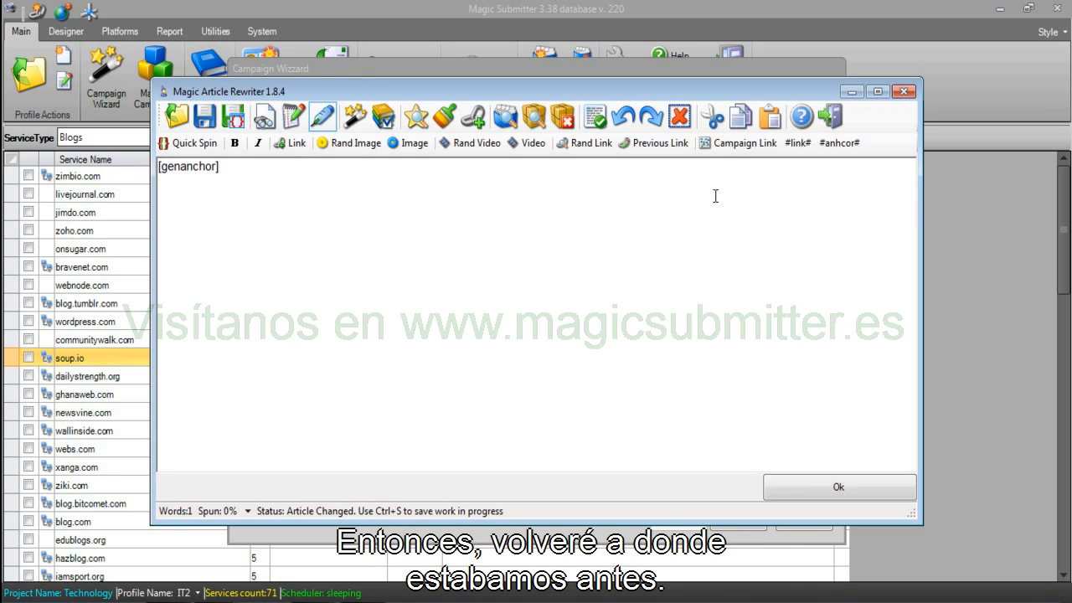
# Replace [genanchor] with the pasted original anchor spintax and return to the wizard.
pyautogui.press('BackSpace')
pyautogui.press('BackSpace')
pyautogui.press('BackSpace')
pyautogui.press('BackSpace')
pyautogui.press('BackSpace')
pyautogui.press('BackSpace')
pyautogui.press('BackSpace')
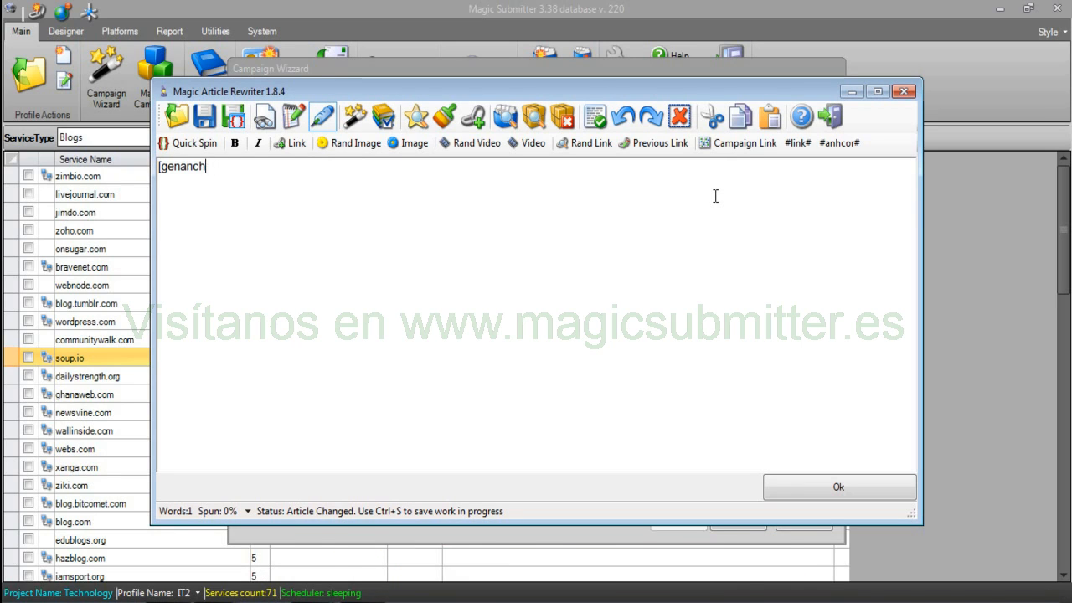
pyautogui.press('BackSpace')
pyautogui.press('BackSpace')
pyautogui.press('BackSpace')
pyautogui.press('BackSpace')
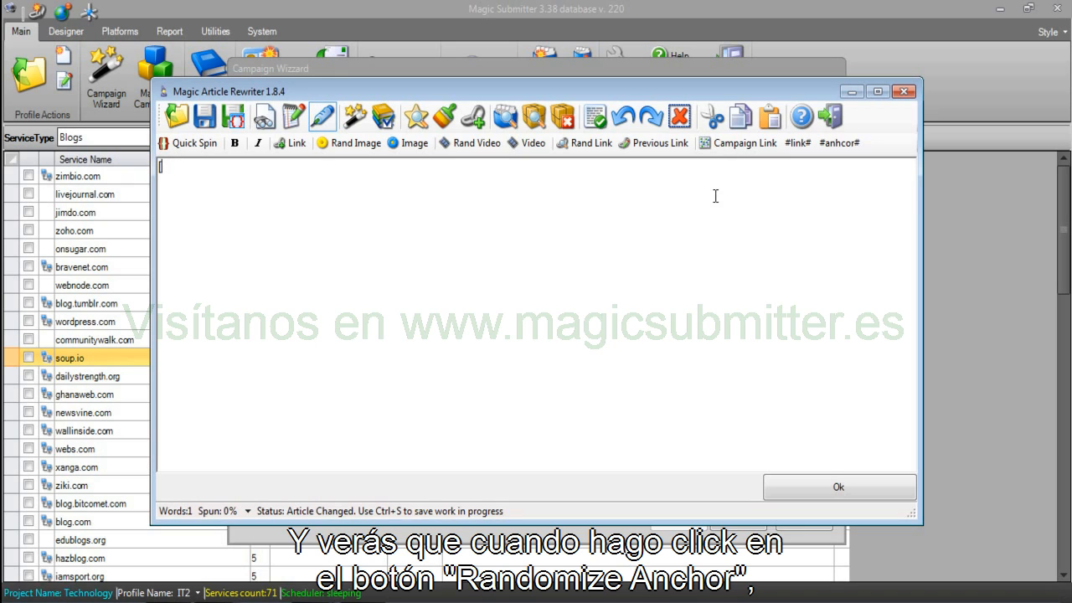
pyautogui.write('{samsung galaxy|samsung galaxy|samsung galaxy|samsung galaxy tablet|samsung galaxy precedent|samsung galaxy phone|samsung galaxy review|samsung galaxy at&t|[genanchor]|[genanchor]|[genanchor]}')
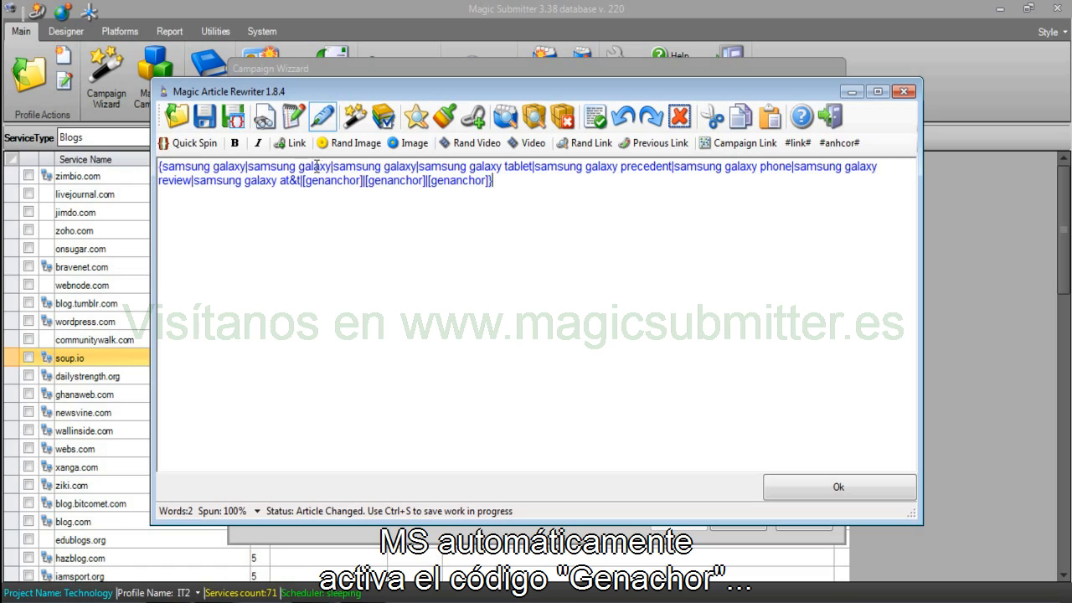
pyautogui.moveTo(494, 181); pyautogui.dragTo(347, 180)
pyautogui.click(774, 484)
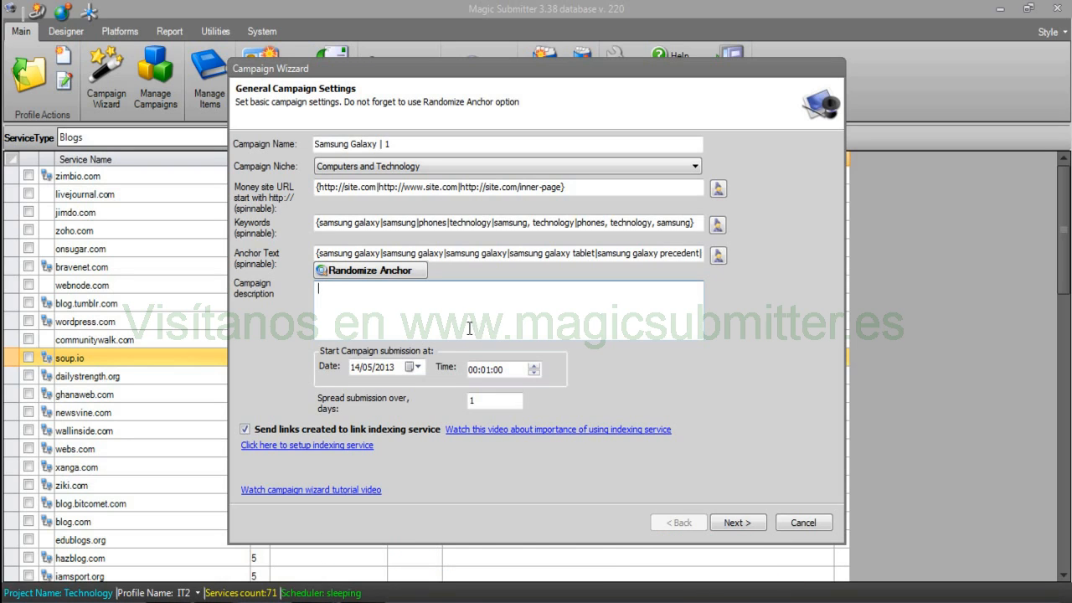
pyautogui.write('mnm')
pyautogui.press('BackSpace')
pyautogui.press('BackSpace')
pyautogui.press('BackSpace')
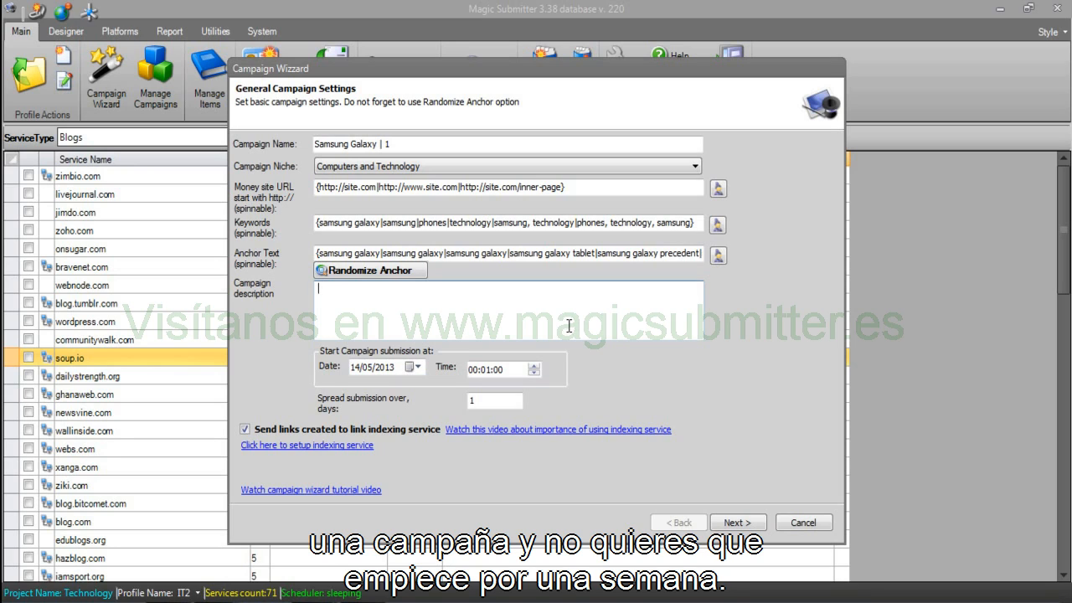
pyautogui.click(496, 370)
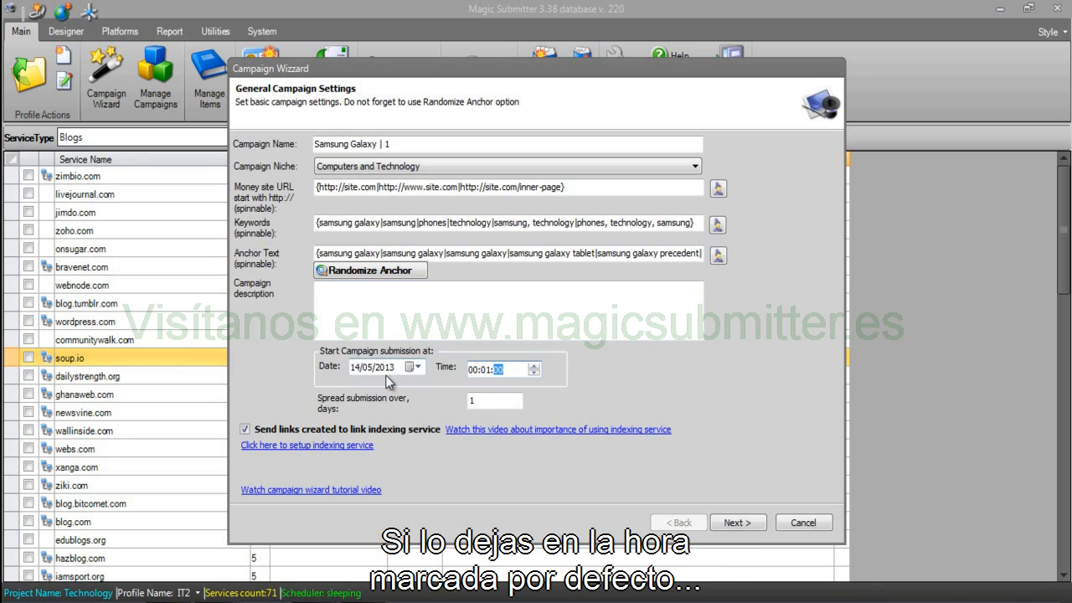
pyautogui.click(353, 370)
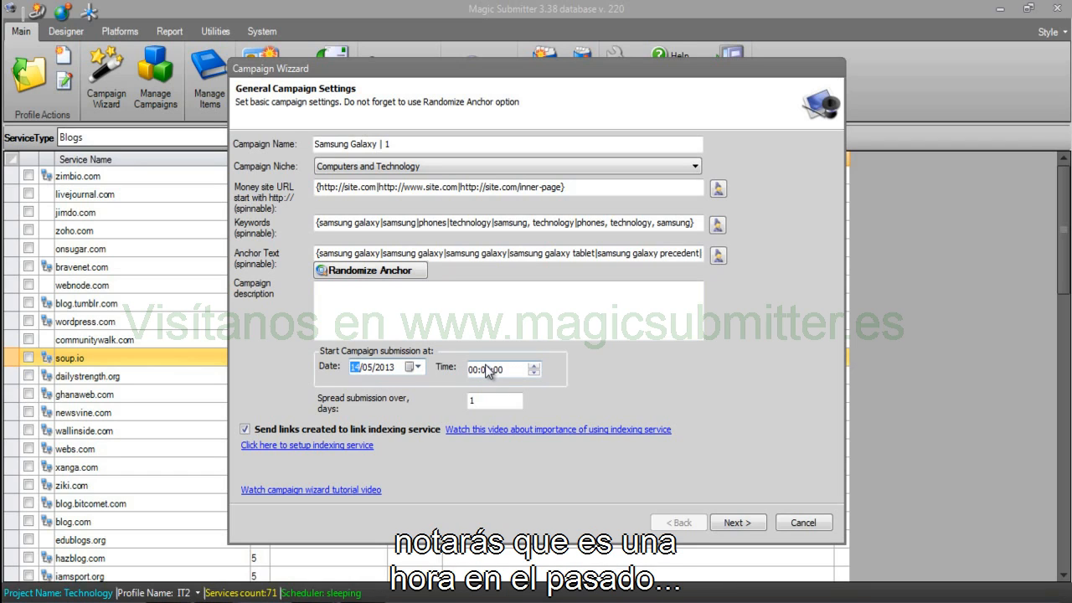
pyautogui.click(488, 370)
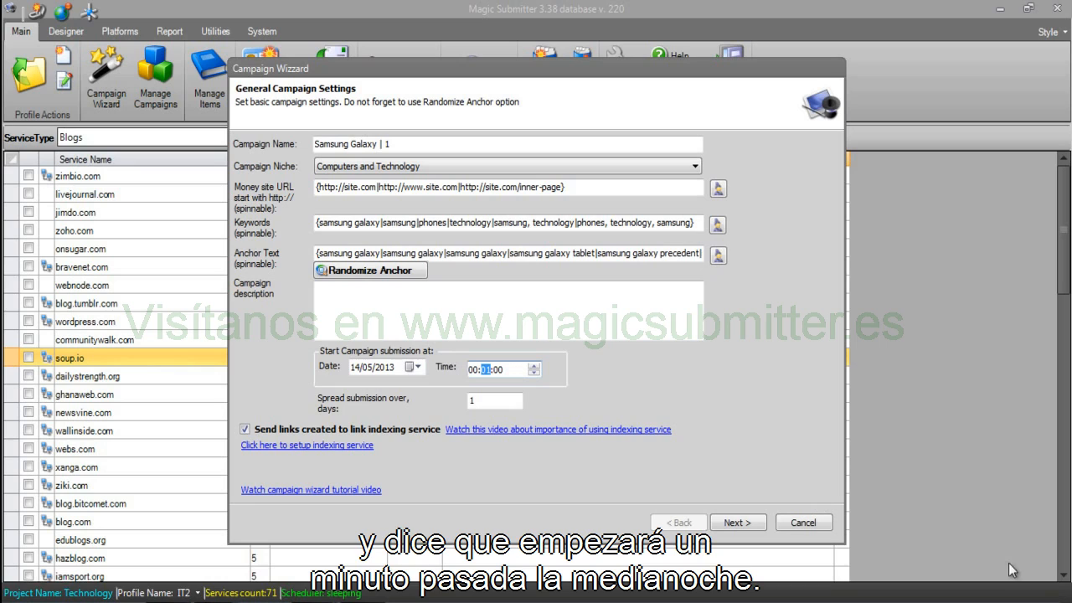
pyautogui.click(477, 329)
pyautogui.click(472, 371)
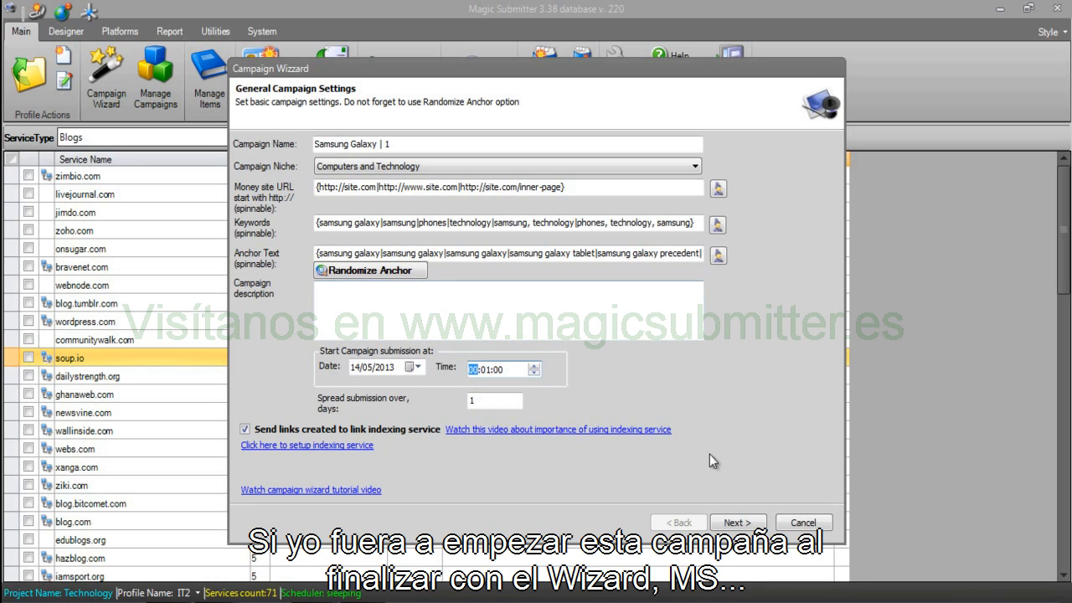
pyautogui.click(486, 371)
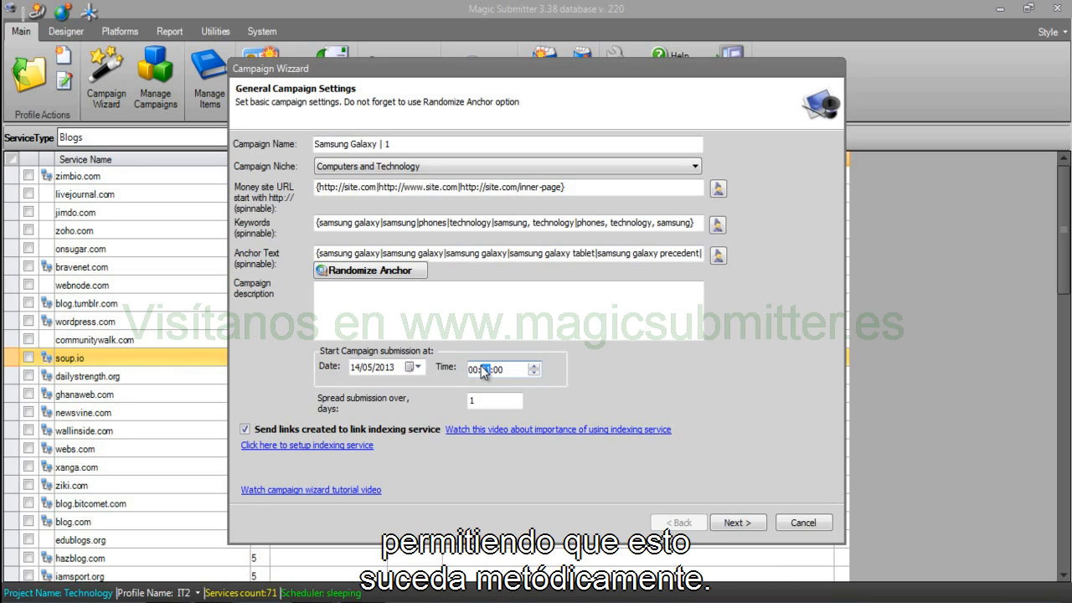
pyautogui.click(505, 368)
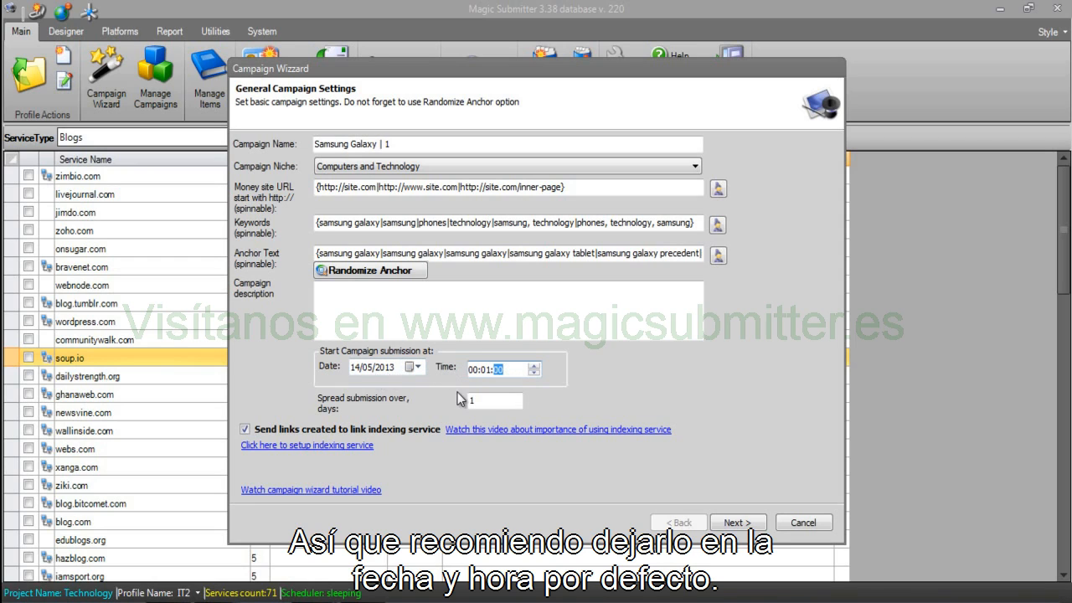
pyautogui.click(490, 400)
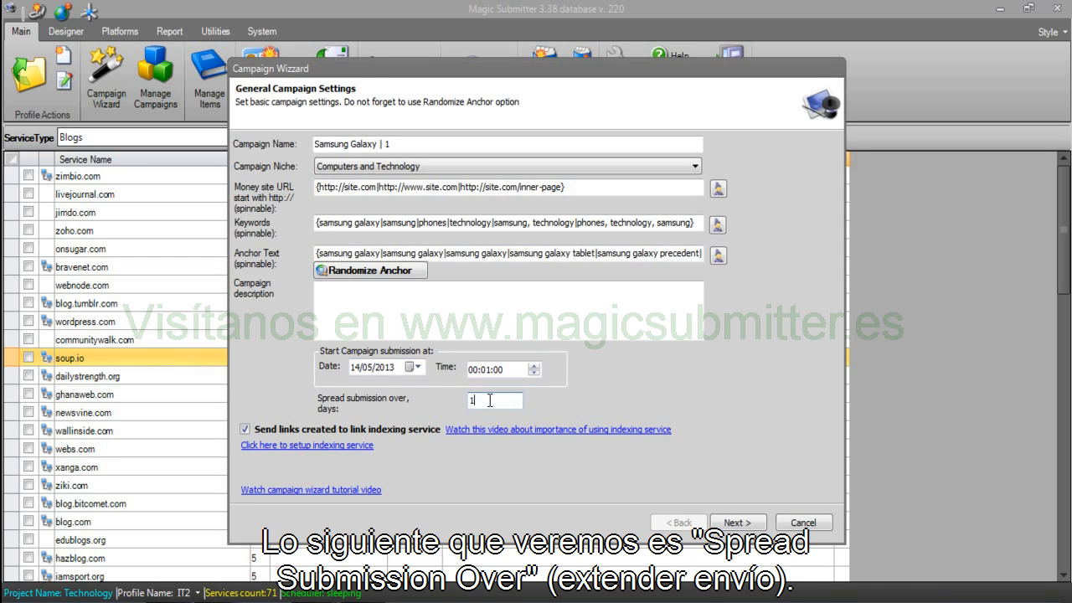
pyautogui.moveTo(490, 400); pyautogui.dragTo(453, 408)
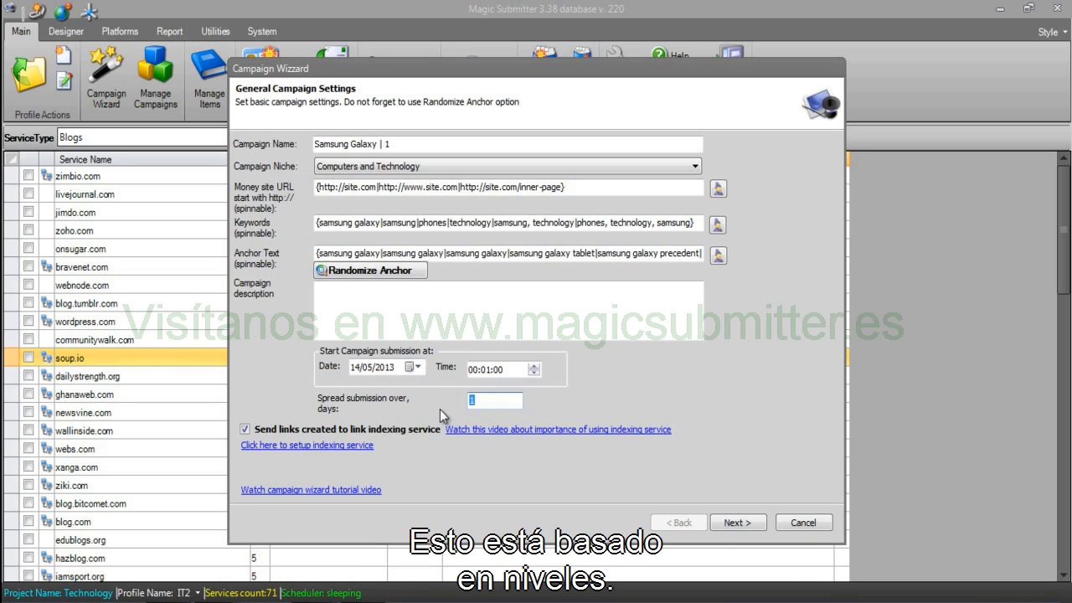
# Type 'site', '^^' and 'article, bookmarks (1st tier links)' into the campaign description.
pyautogui.click(488, 403)
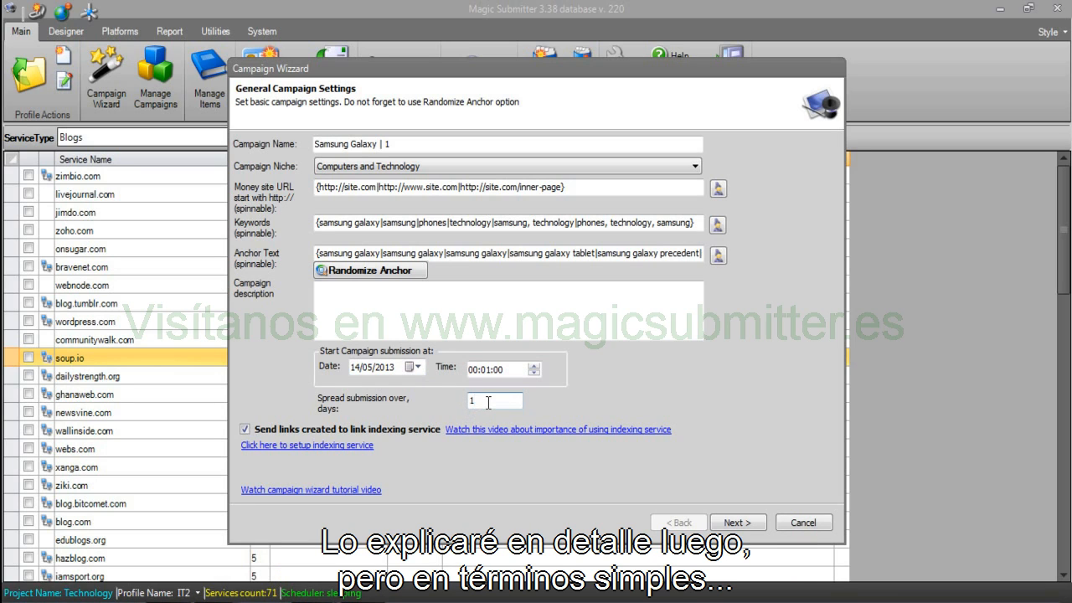
pyautogui.click(441, 301)
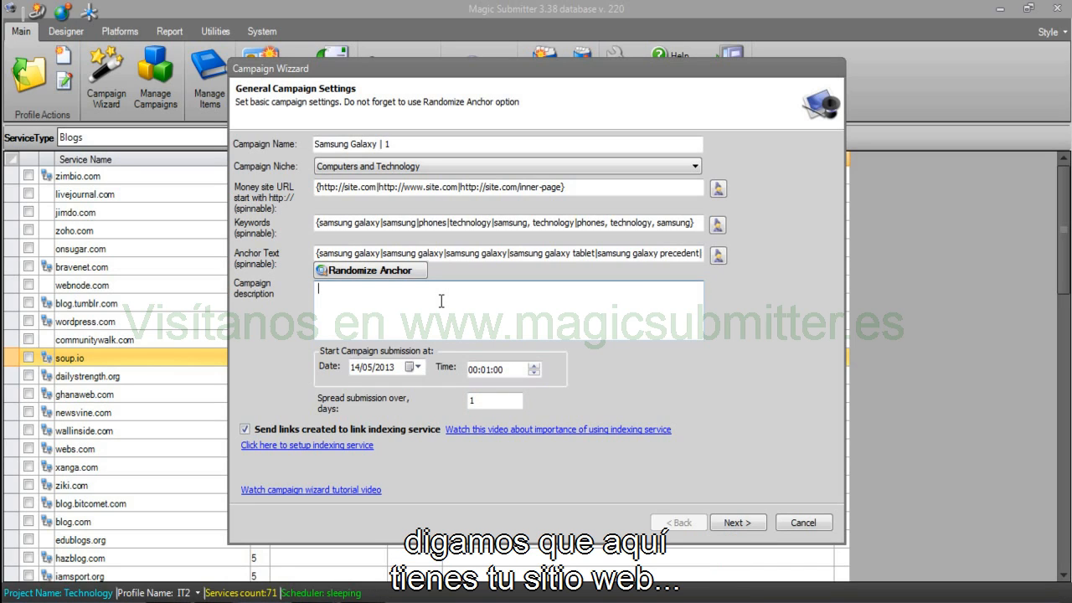
pyautogui.write('site')
pyautogui.press('Return')
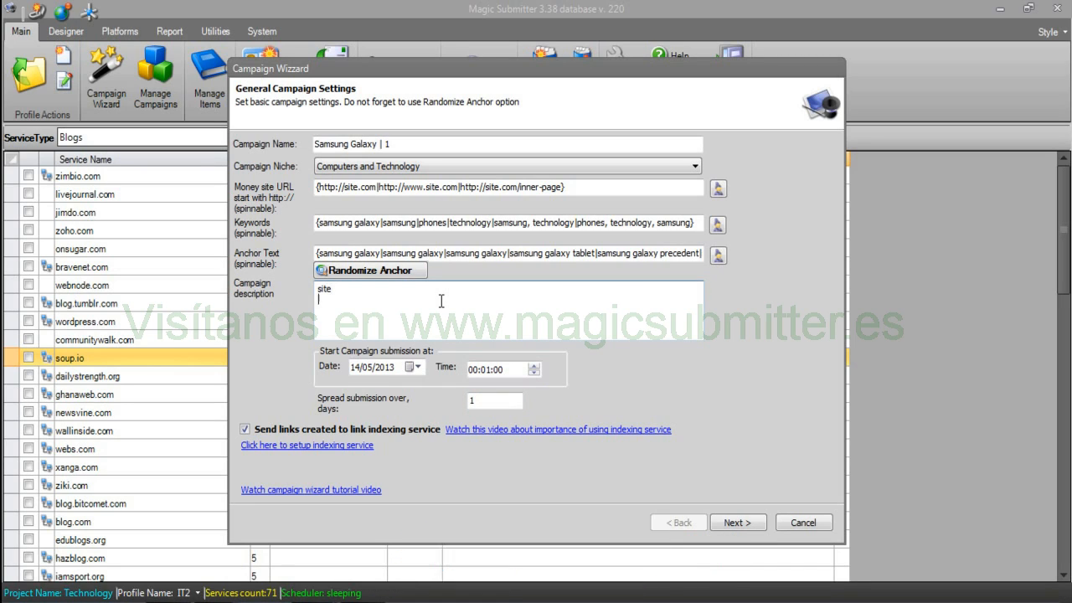
pyautogui.write('^^')
pyautogui.press('Return')
pyautogui.write('article, bo')
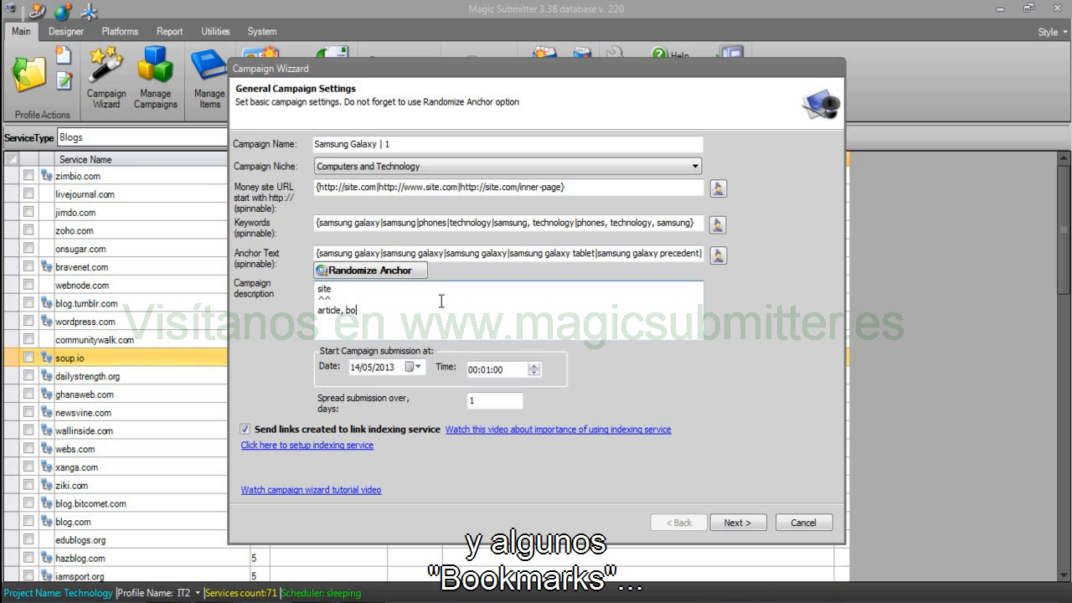
pyautogui.write('okmarks')
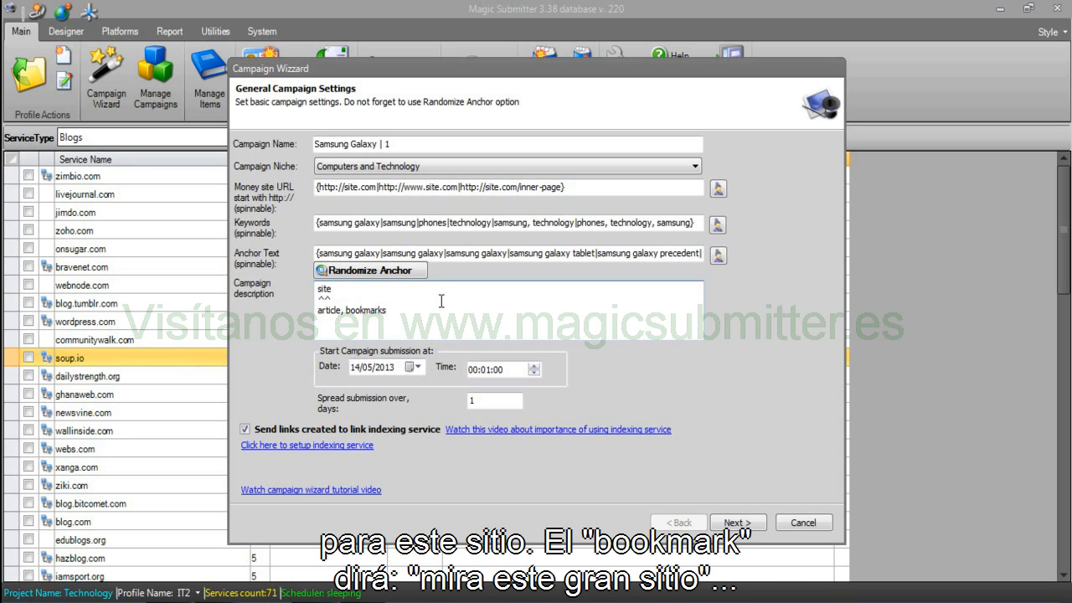
pyautogui.moveTo(386, 309); pyautogui.dragTo(355, 311)
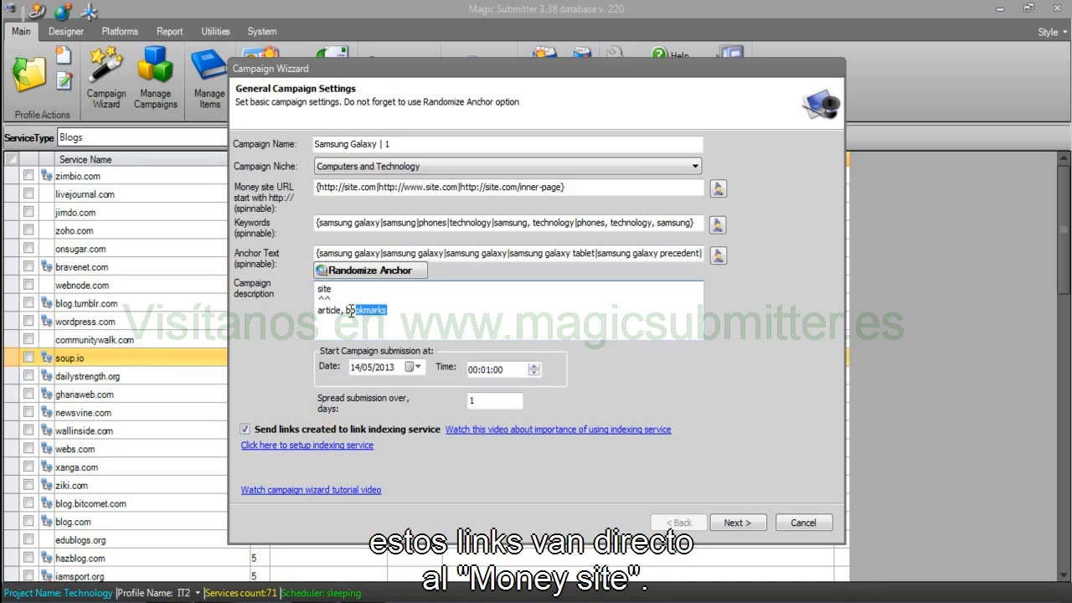
pyautogui.click(404, 307)
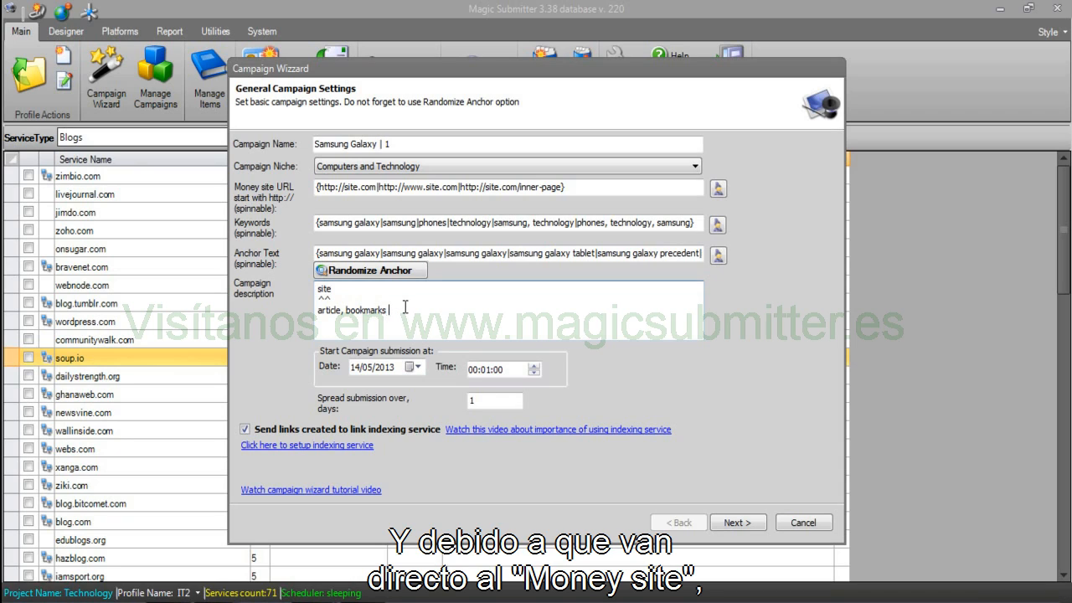
pyautogui.write('(1s')
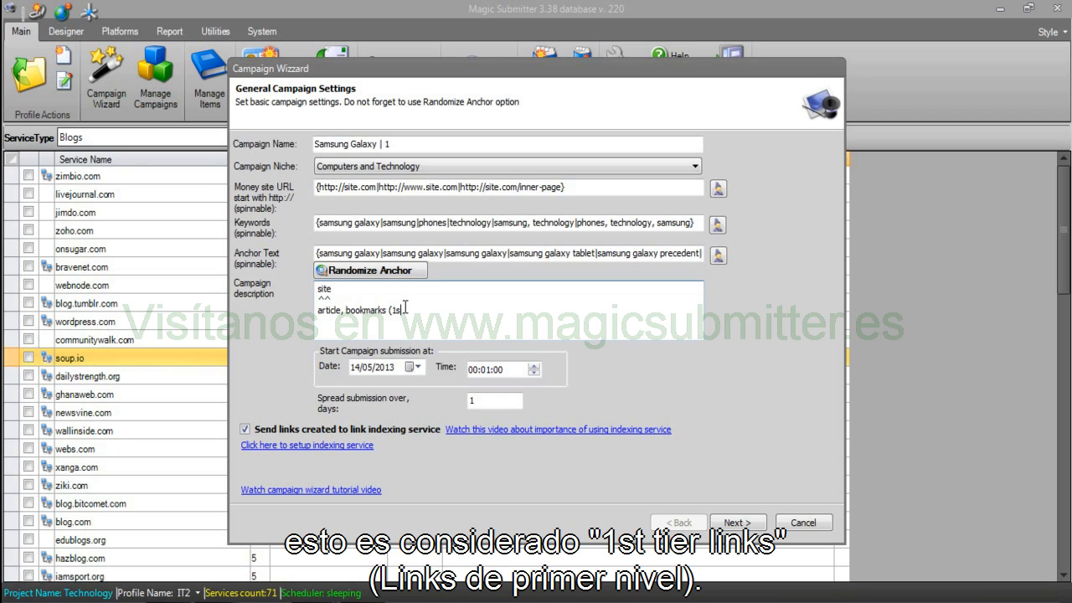
pyautogui.write('t tier links)')
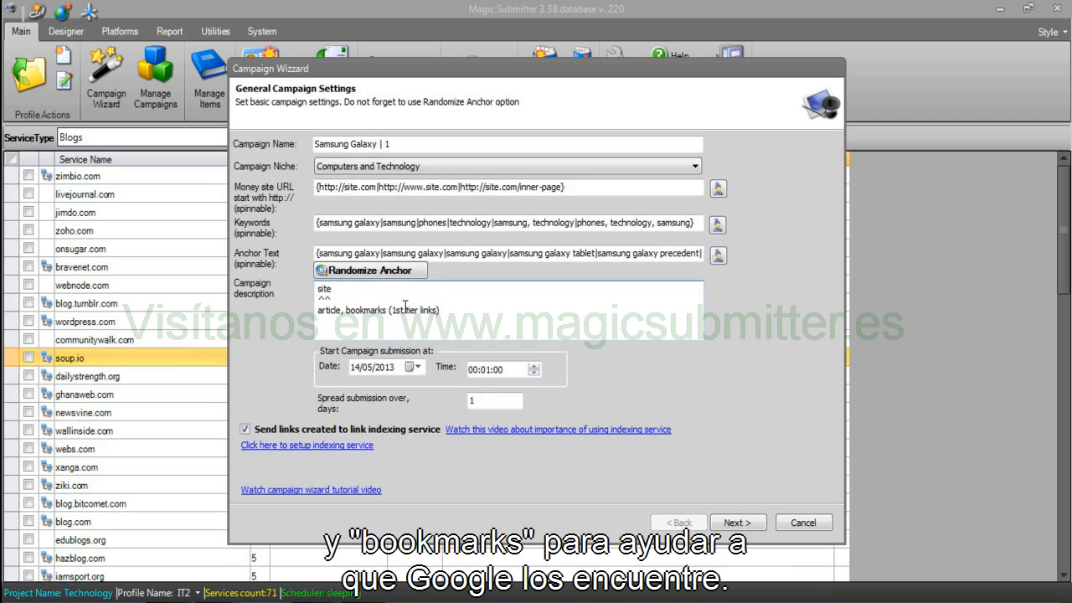
# Add the lines 'rss feeds, bookmarks (2nd tier links)' and 'links (3rd tier)', separated by '^^'.
pyautogui.write('^^')
pyautogui.press('Return')
pyautogui.write('rss ')
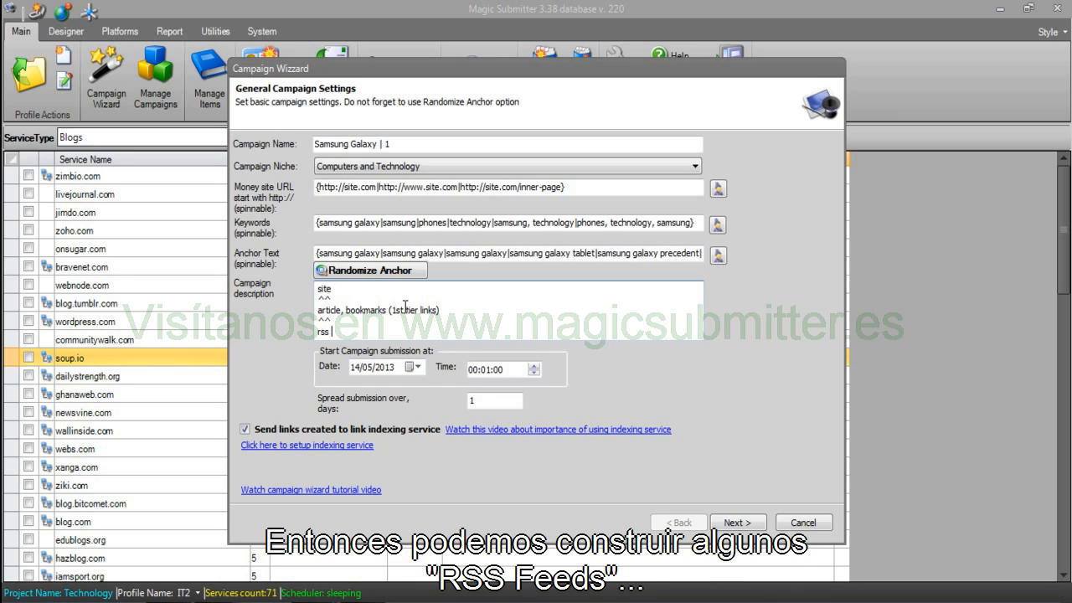
pyautogui.write('feeds, ')
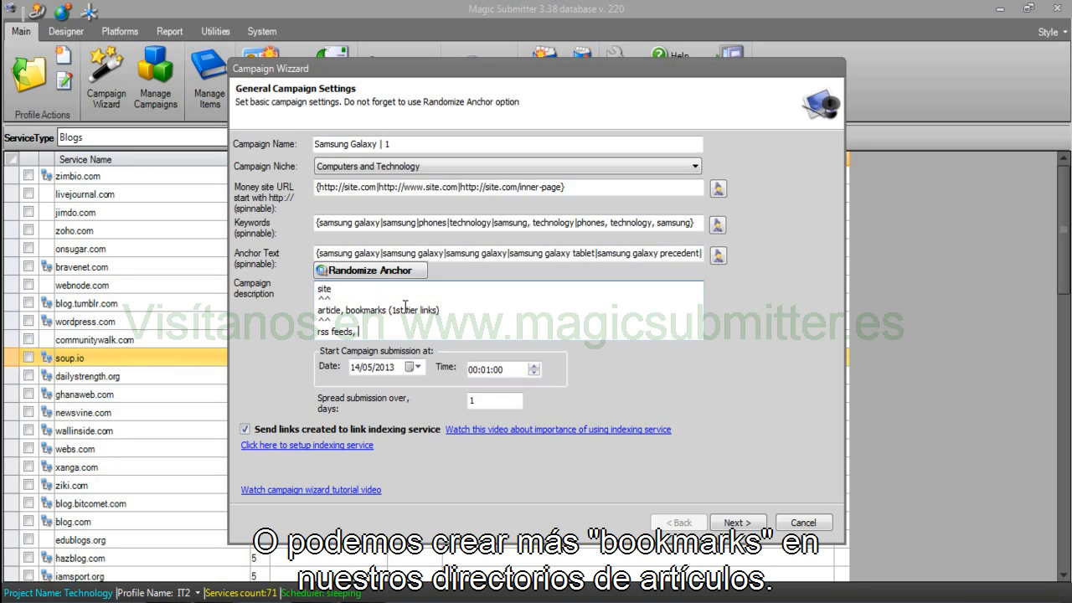
pyautogui.write('bookmarks')
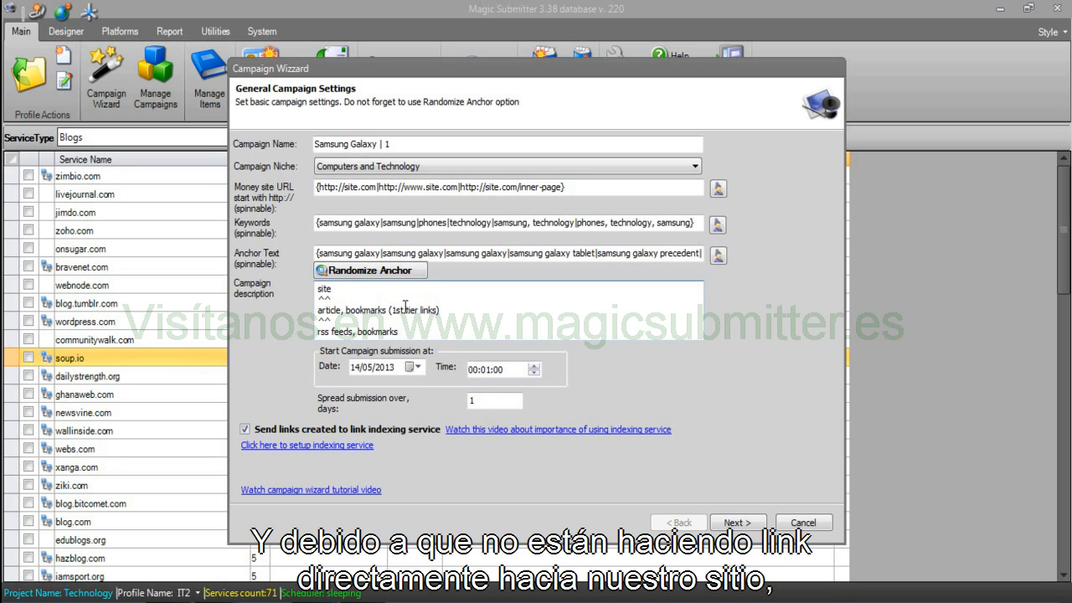
pyautogui.write(' (')
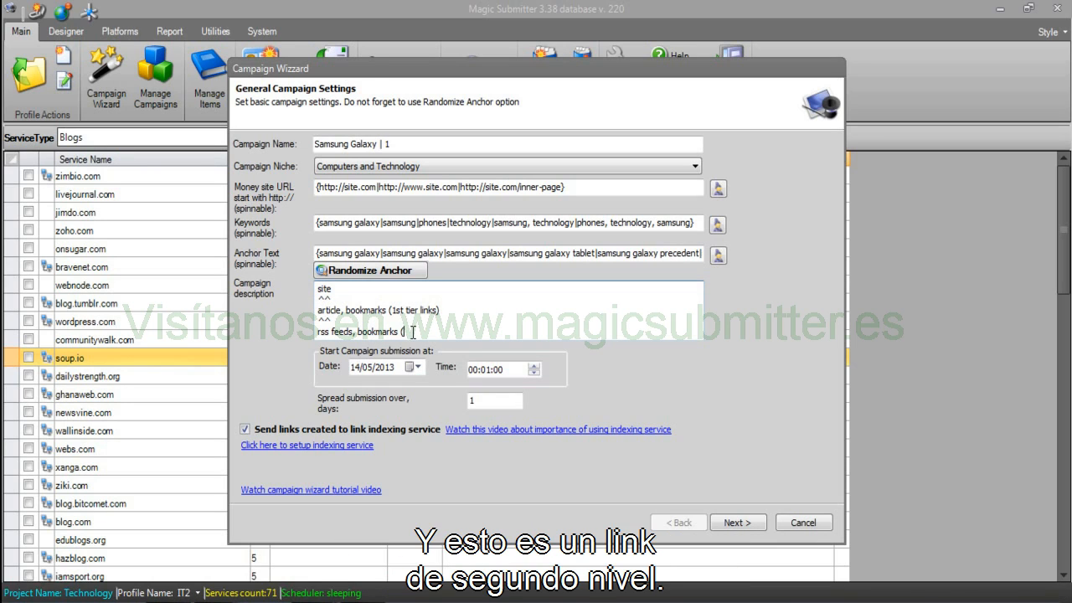
pyautogui.write('2nd teiier link')
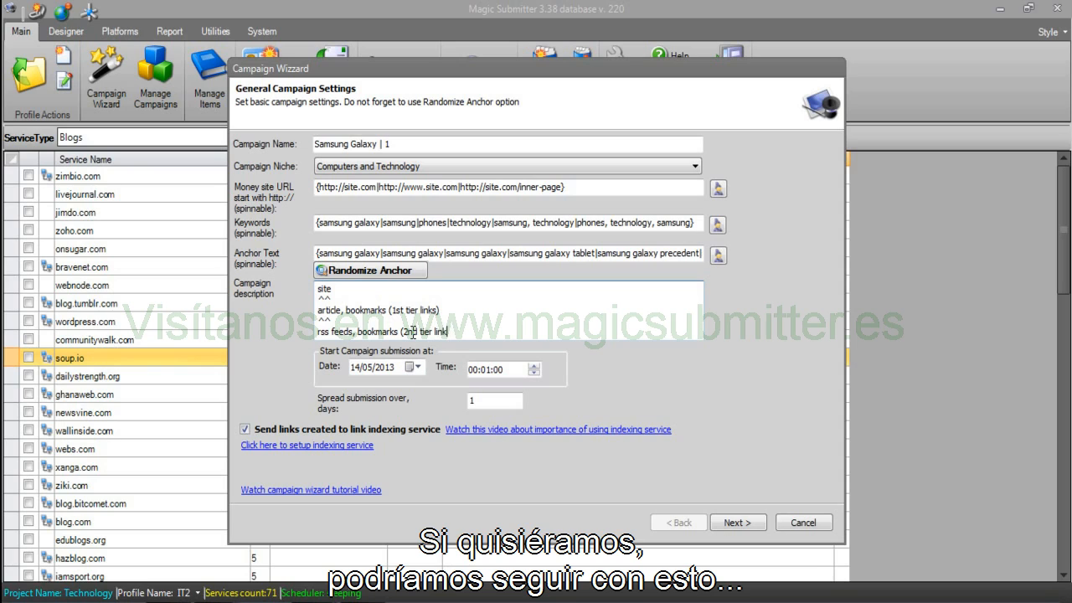
pyautogui.write('s)')
pyautogui.press('Return')
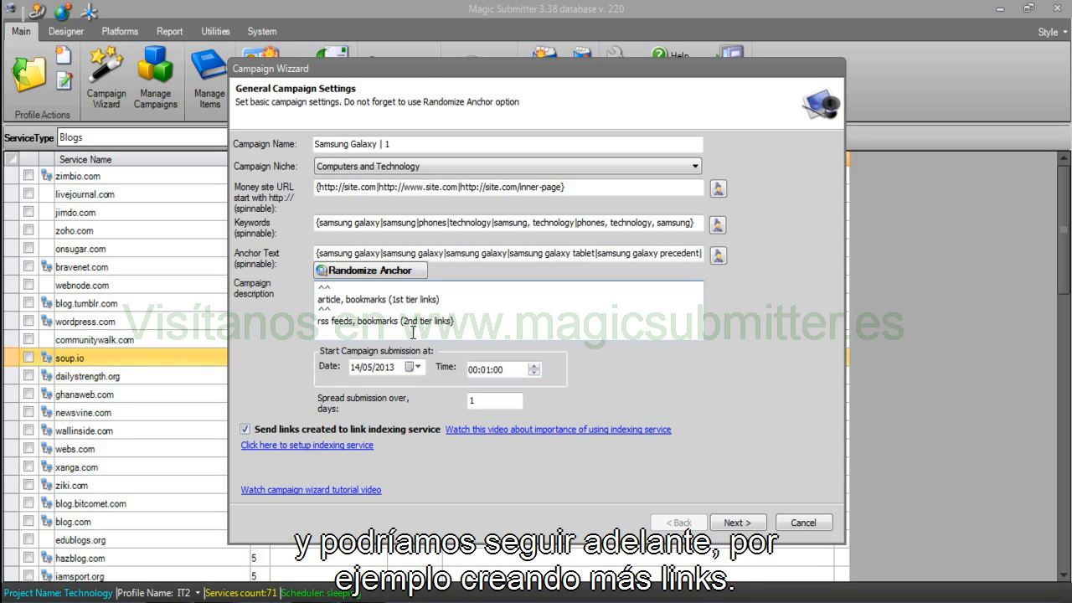
pyautogui.write('^^')
pyautogui.press('Return')
pyautogui.write('links (')
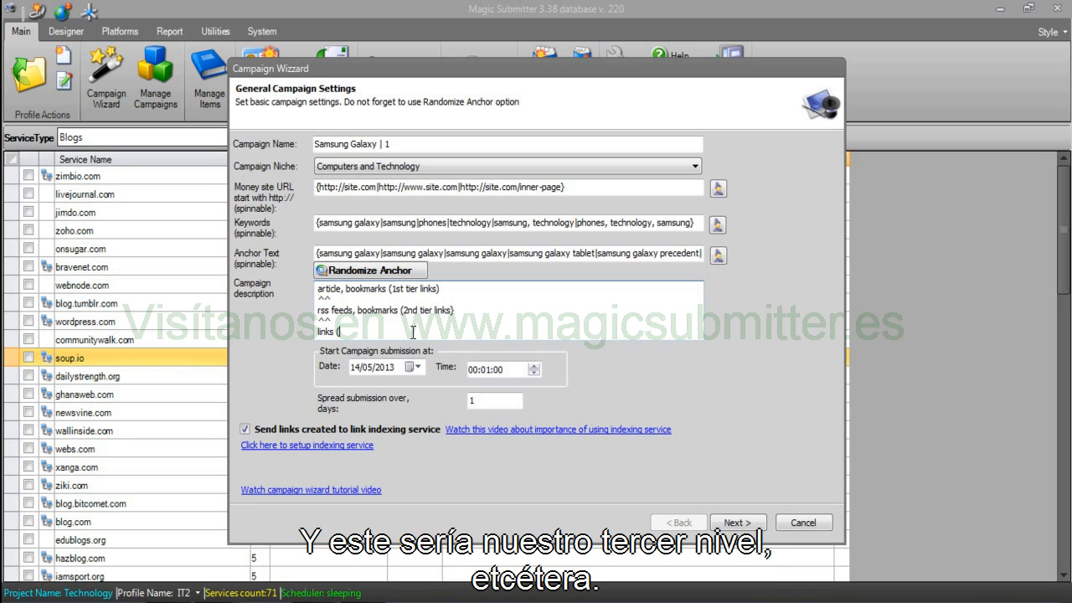
pyautogui.write('3rd tier)')
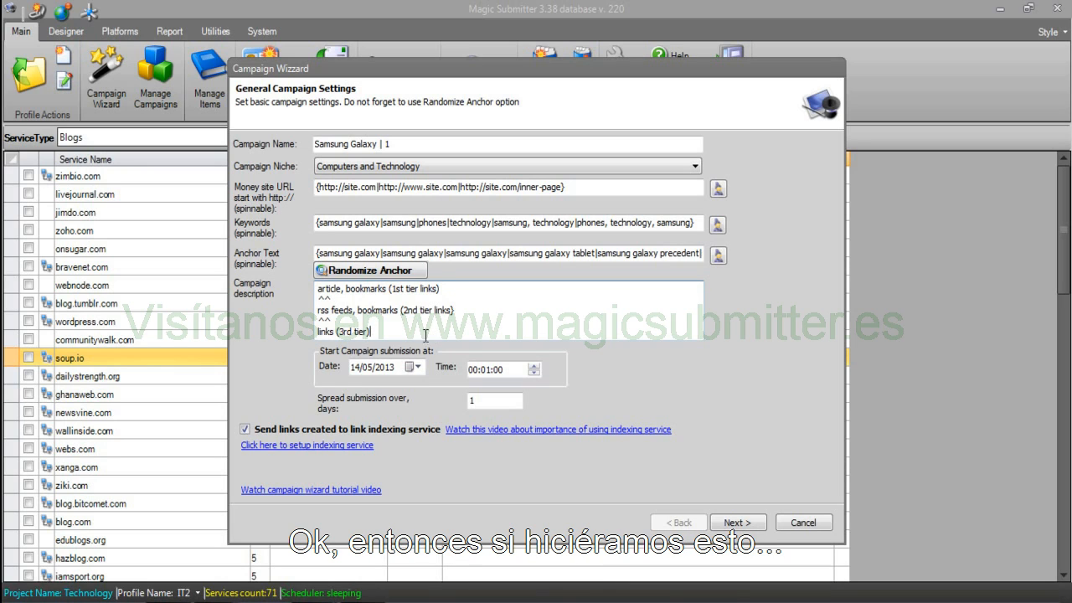
# Change the spread submission days value from 1 to 15.
pyautogui.click(500, 404)
pyautogui.moveTo(501, 404); pyautogui.dragTo(439, 397)
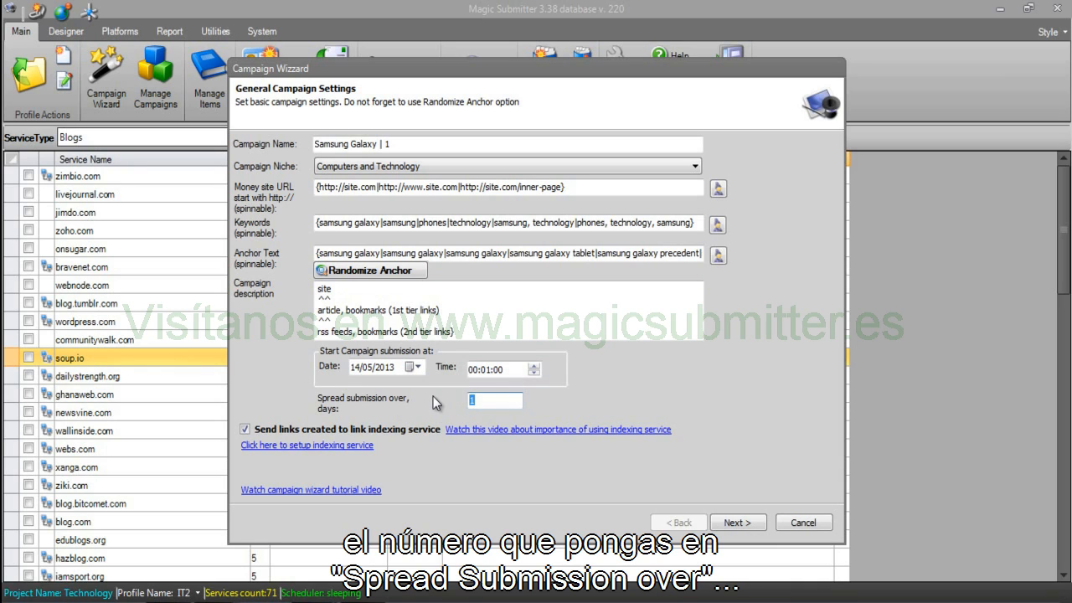
pyautogui.click(507, 406)
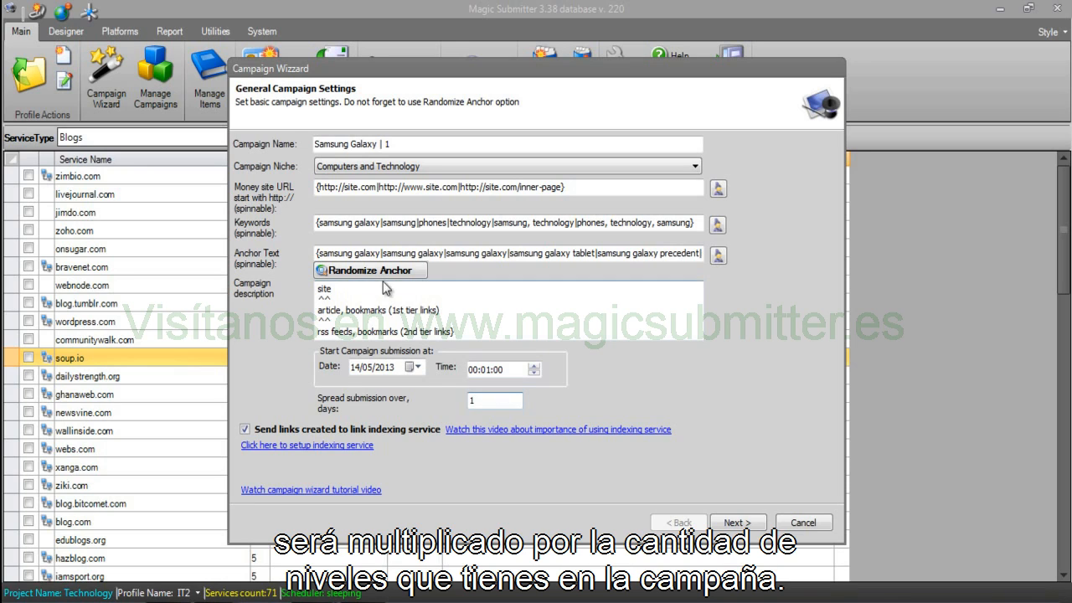
pyautogui.moveTo(318, 288); pyautogui.dragTo(324, 329)
pyautogui.click(430, 336)
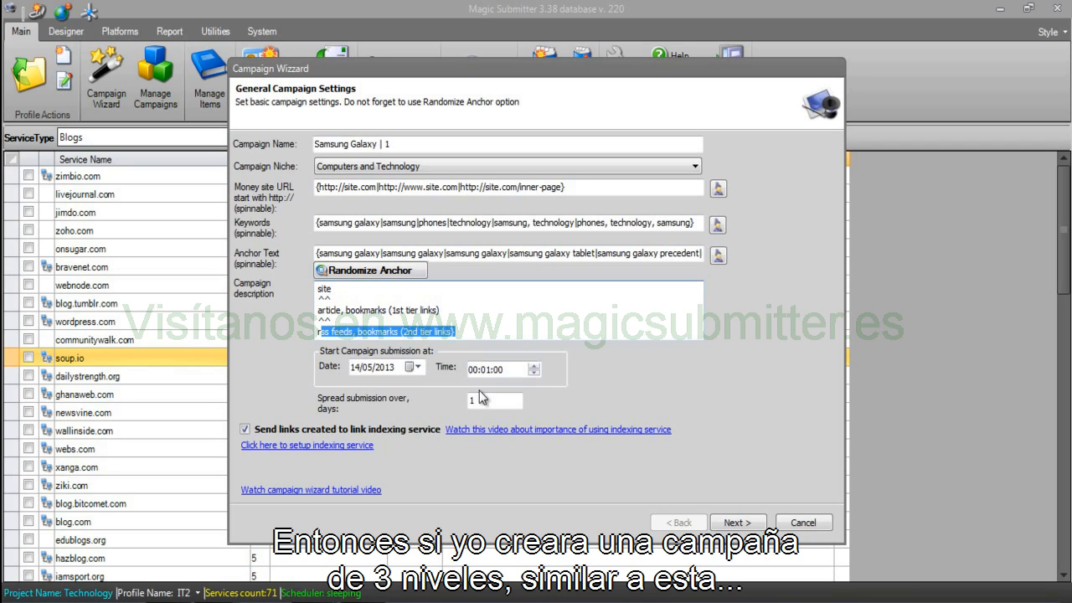
pyautogui.click(482, 398)
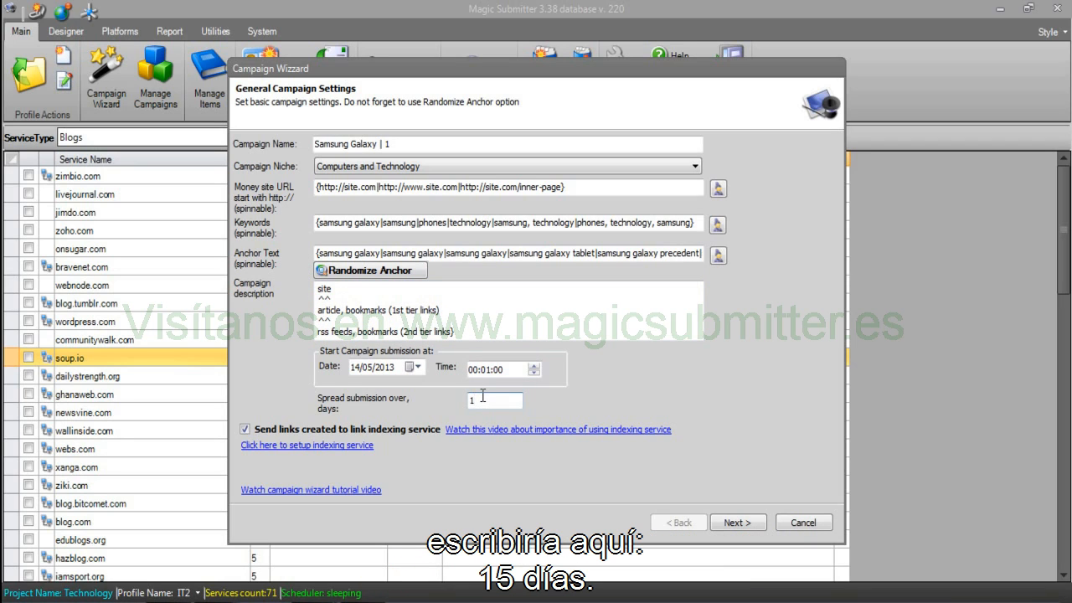
pyautogui.write('15')
# Append 15 to the end of each tier line in the description.
pyautogui.click(460, 310)
pyautogui.write('15')
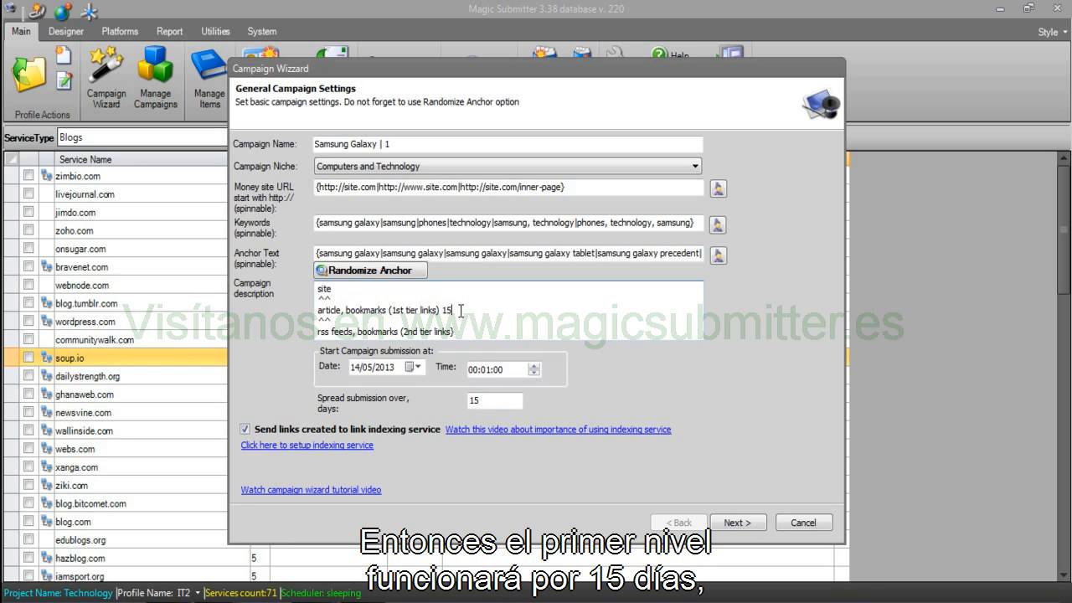
pyautogui.click(466, 335)
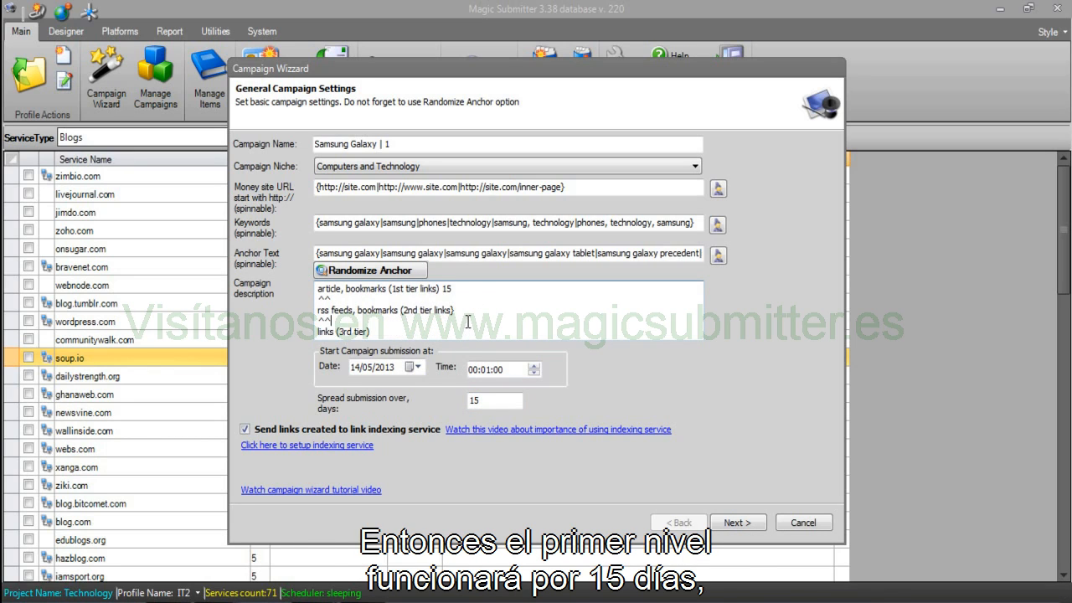
pyautogui.write('15')
pyautogui.click(430, 334)
pyautogui.write('15')
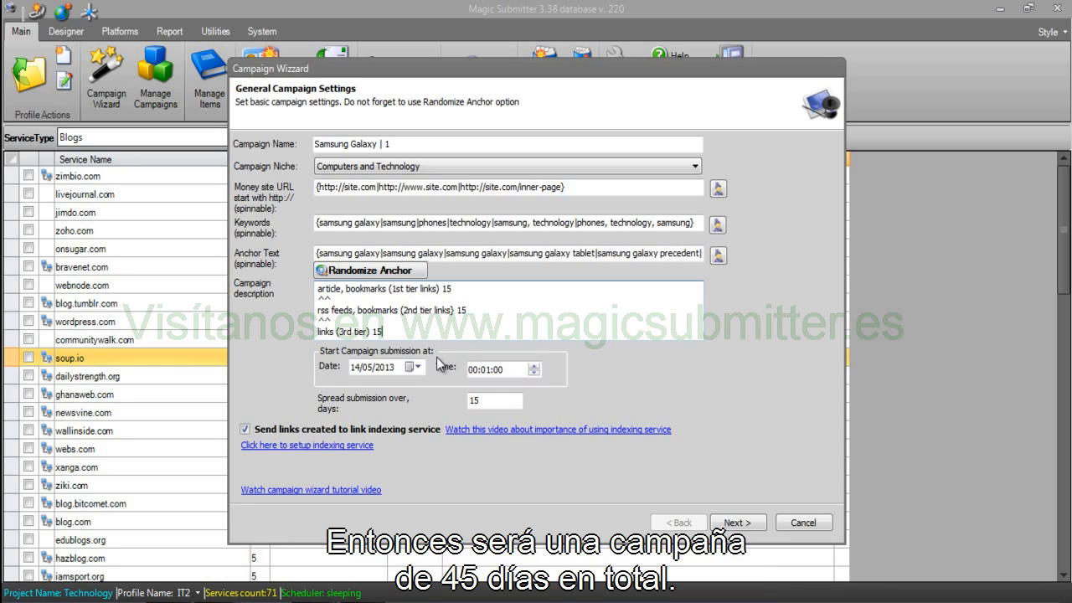
# Delete the third and second tier lines, then clear the whole description.
pyautogui.moveTo(430, 333); pyautogui.dragTo(314, 322)
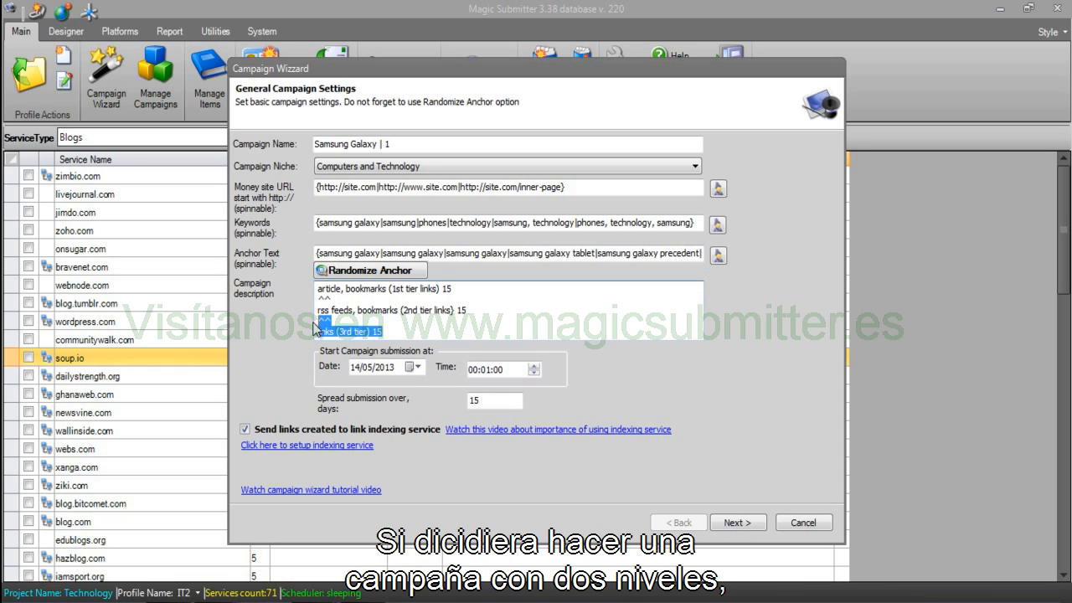
pyautogui.press('BackSpace')
pyautogui.press('BackSpace')
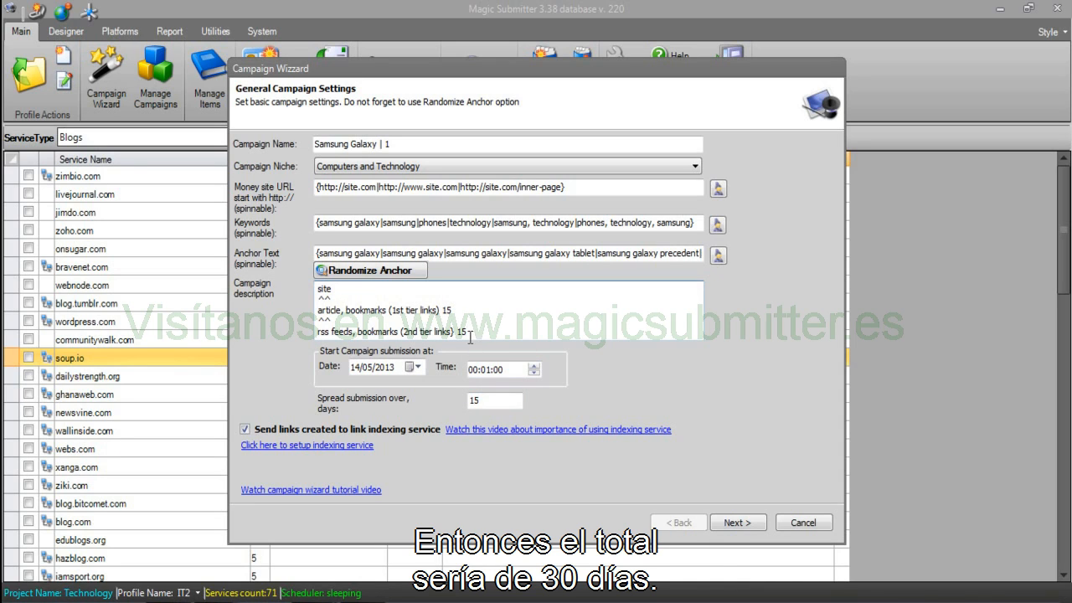
pyautogui.moveTo(468, 333); pyautogui.dragTo(306, 320)
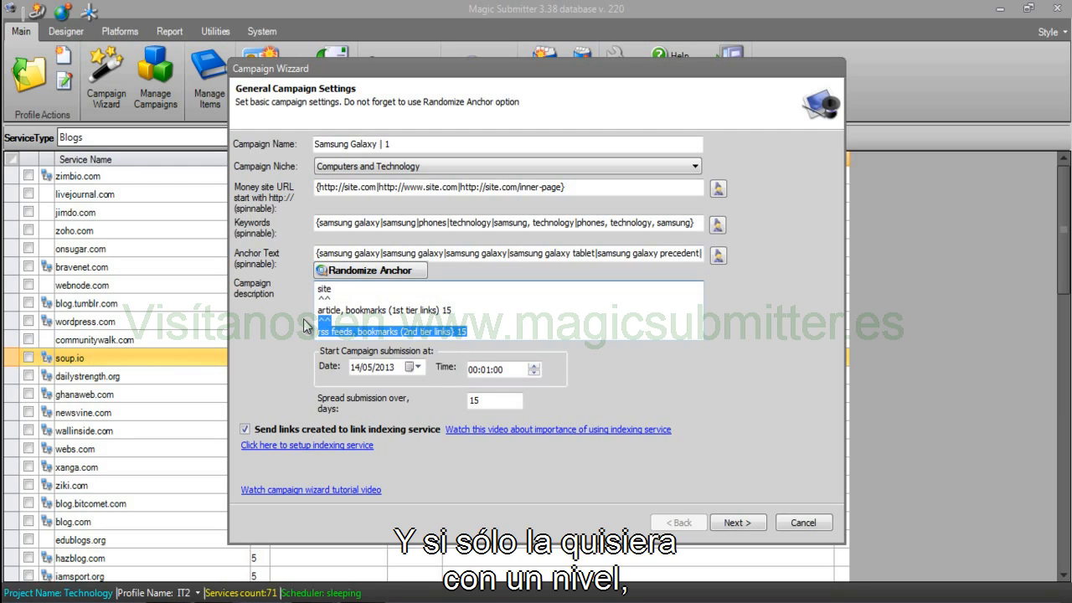
pyautogui.press('Delete')
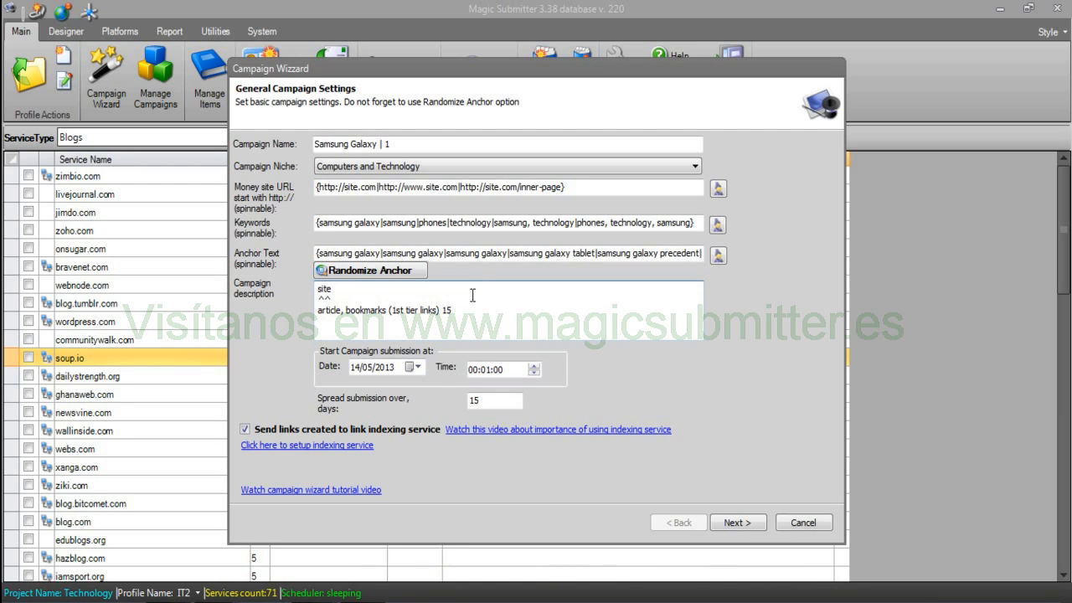
pyautogui.hotkey('ctrl', 'a')
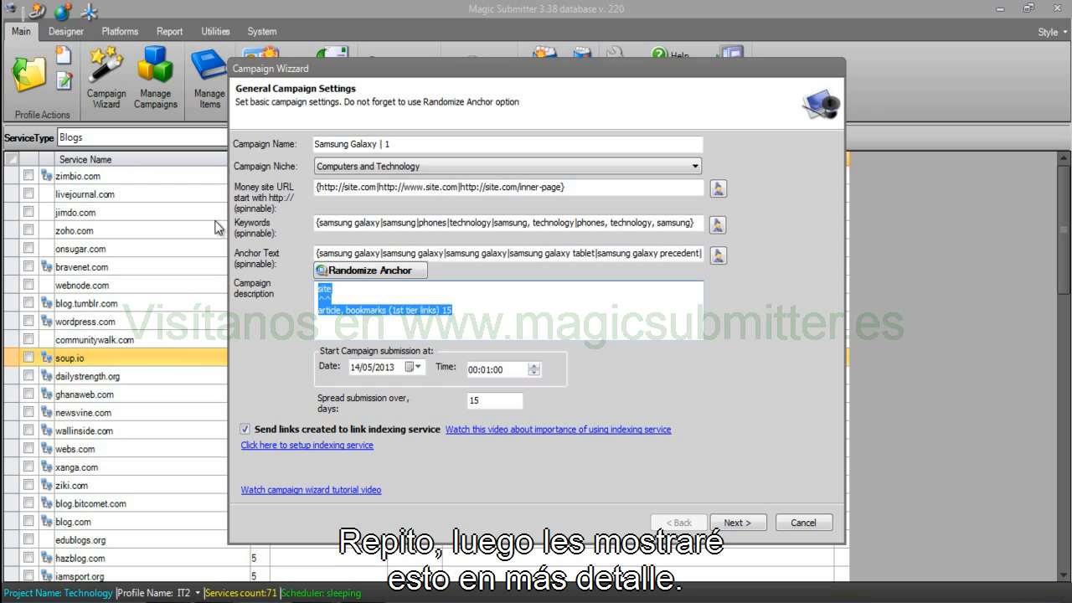
pyautogui.press('Delete')
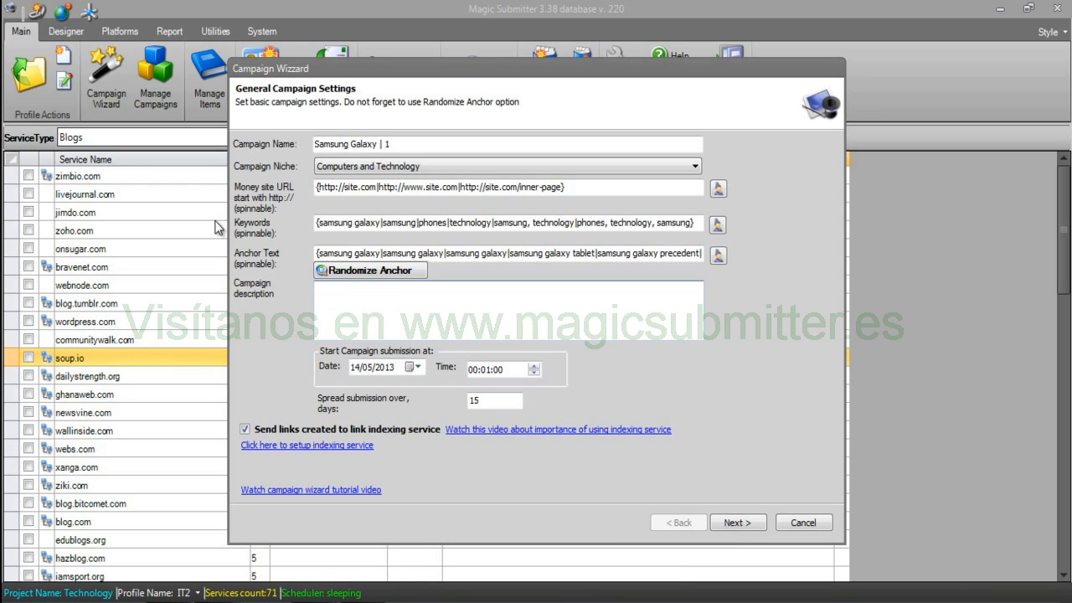
# Confirm 15 days for spreading submissions and advance to the Profiles Settings page.
pyautogui.doubleClick(497, 401)
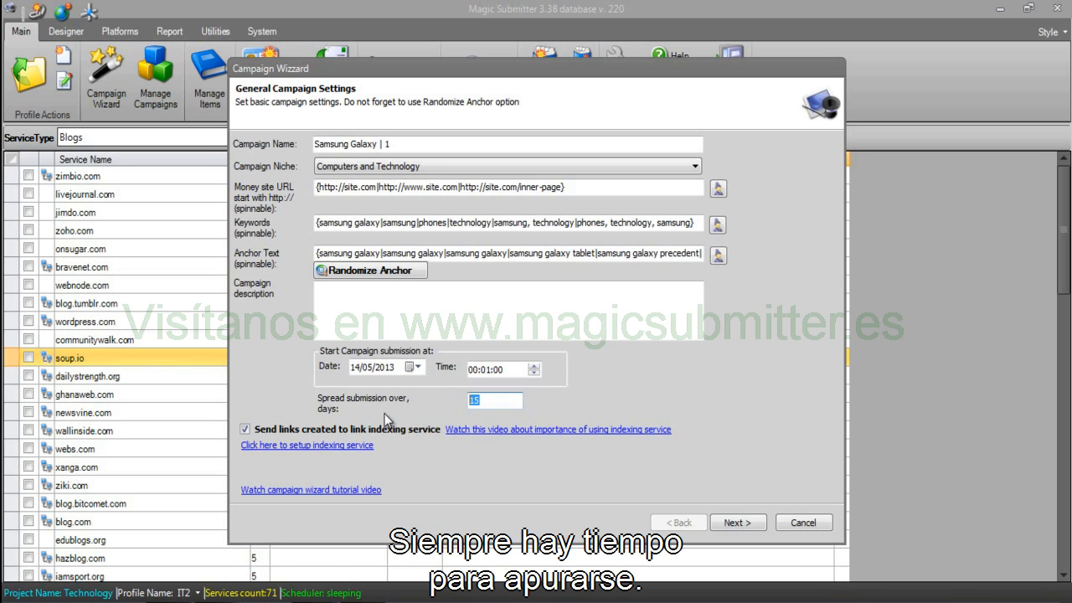
pyautogui.click(498, 402)
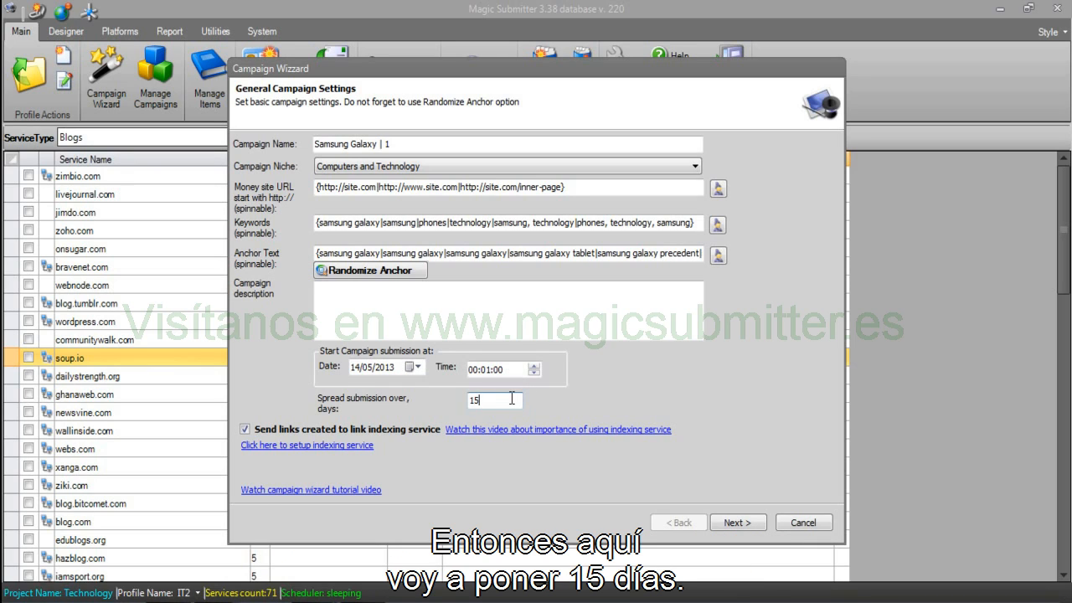
pyautogui.moveTo(509, 400); pyautogui.dragTo(411, 405)
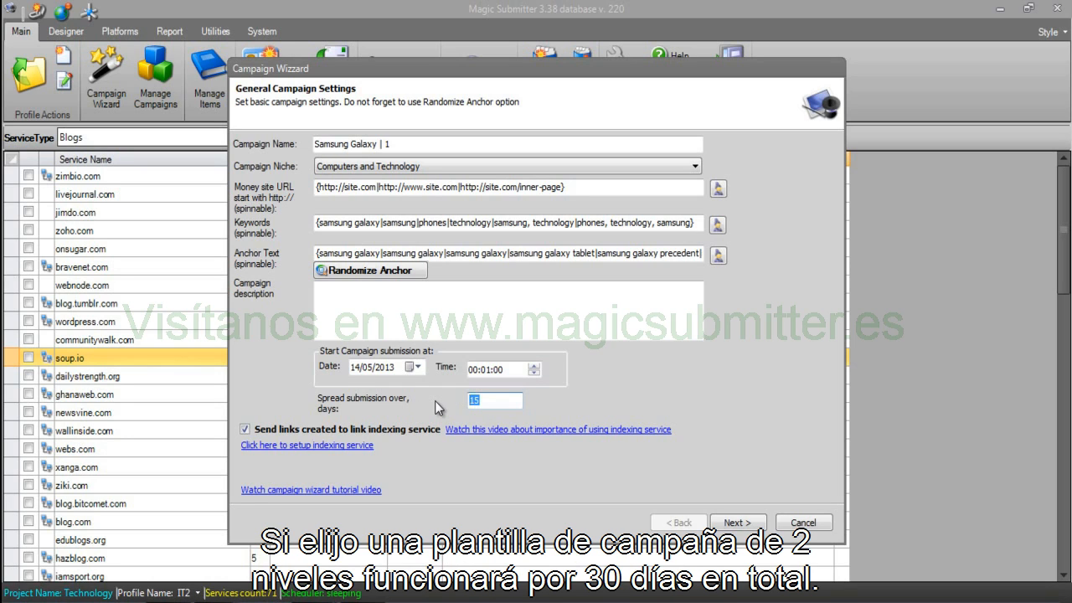
pyautogui.click(502, 400)
pyautogui.click(746, 520)
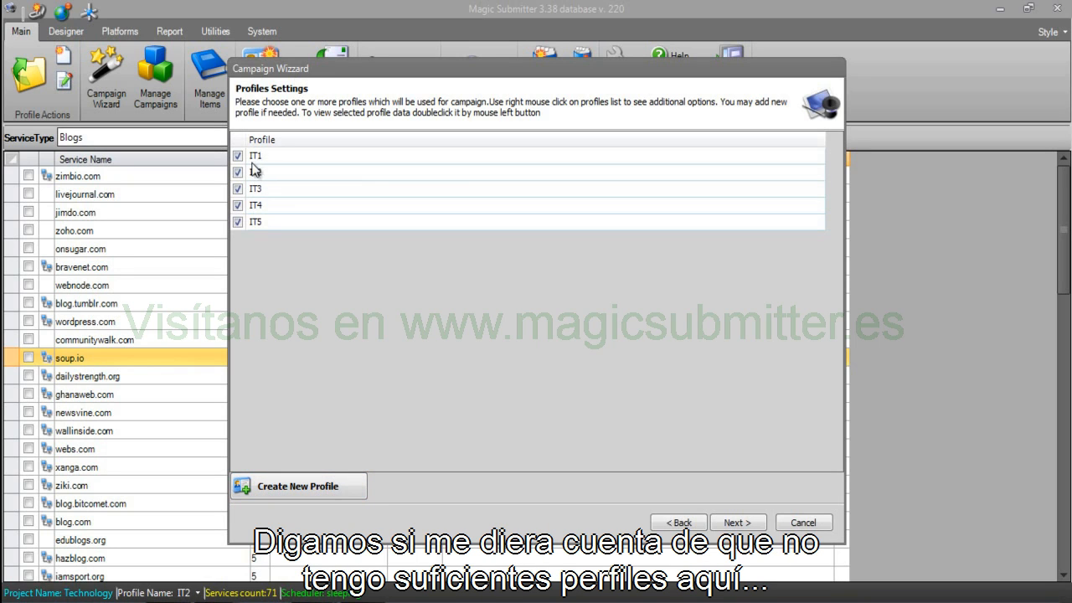
# Keep profiles IT1 to IT5 after trying Create New Profile, and go on to Template Settings.
pyautogui.click(274, 487)
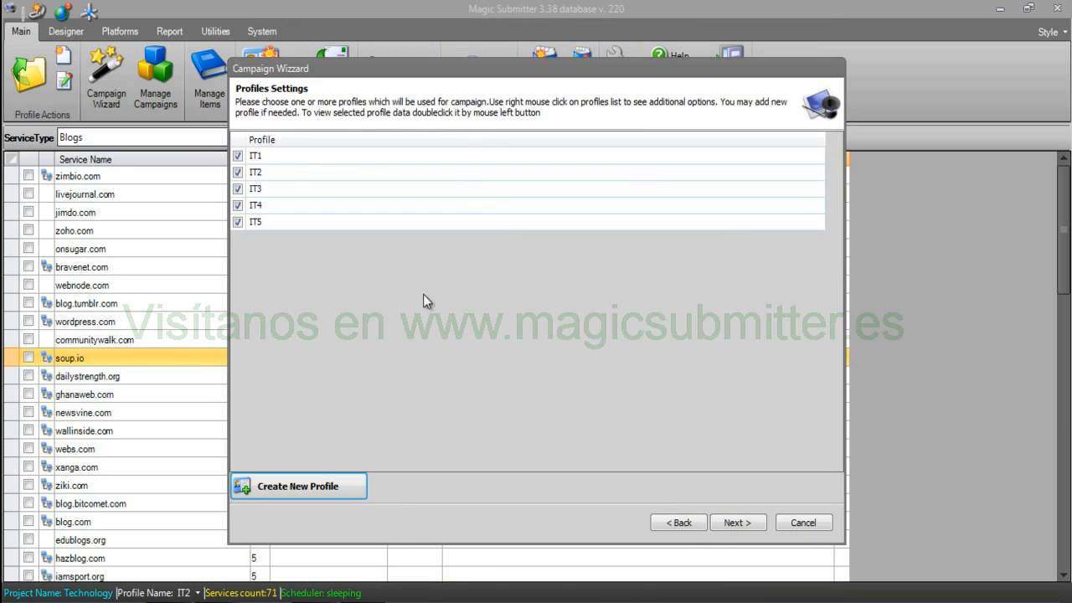
pyautogui.click(749, 523)
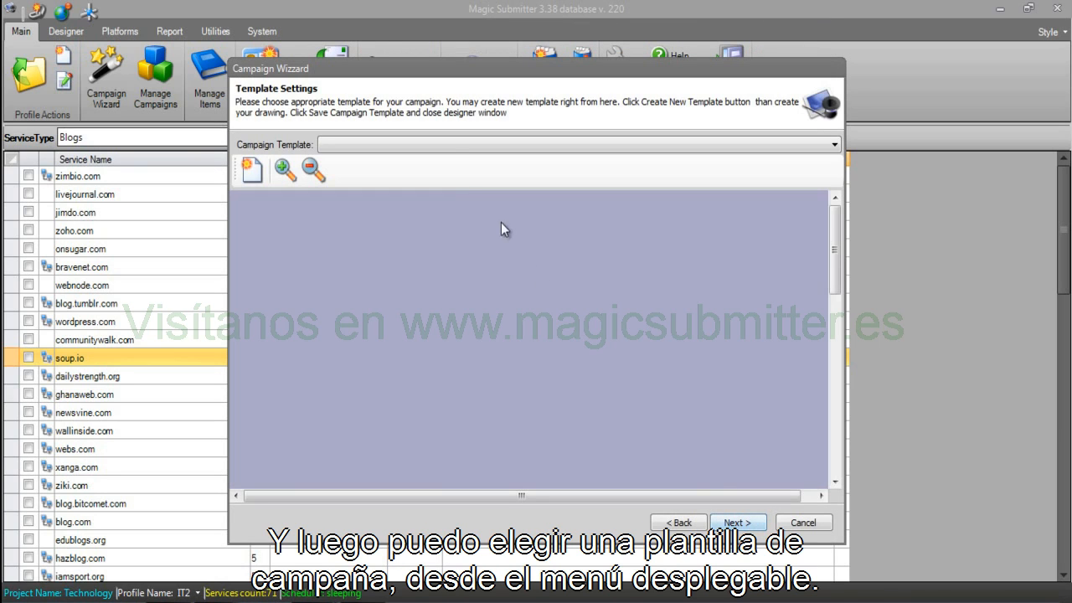
# Preview the 3 blogs pyramid and All Service Types campaign templates.
pyautogui.click(455, 147)
pyautogui.click(449, 147)
pyautogui.click(431, 145)
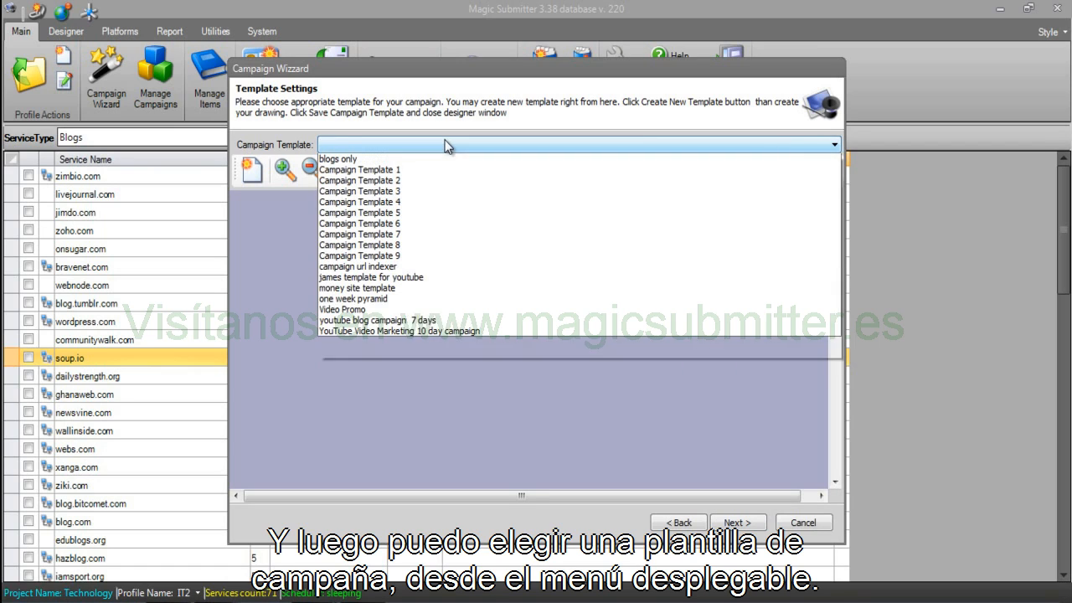
pyautogui.click(376, 157)
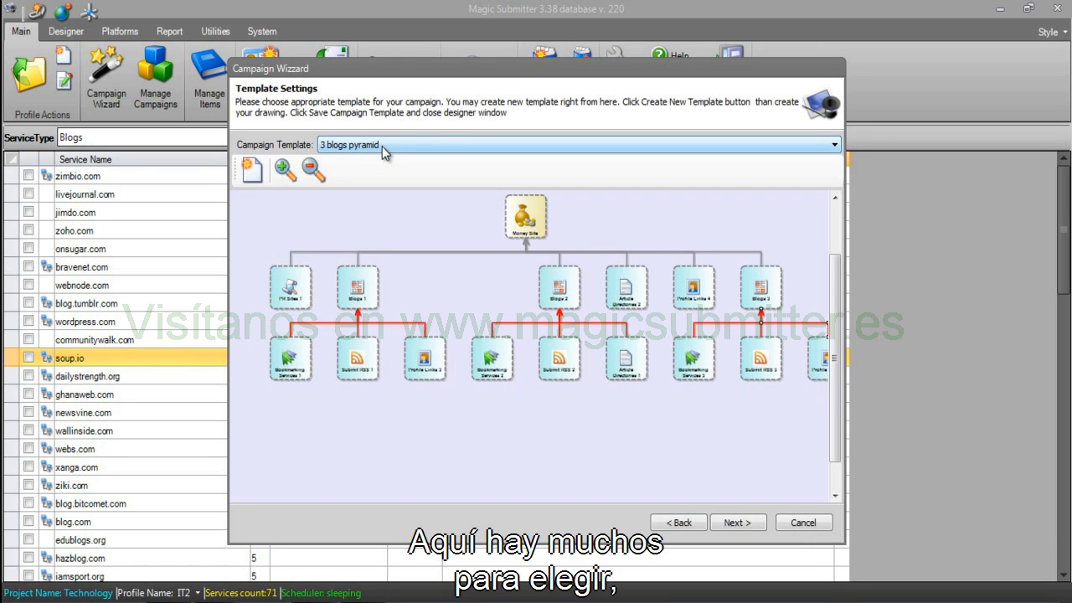
pyautogui.click(382, 145)
pyautogui.click(368, 181)
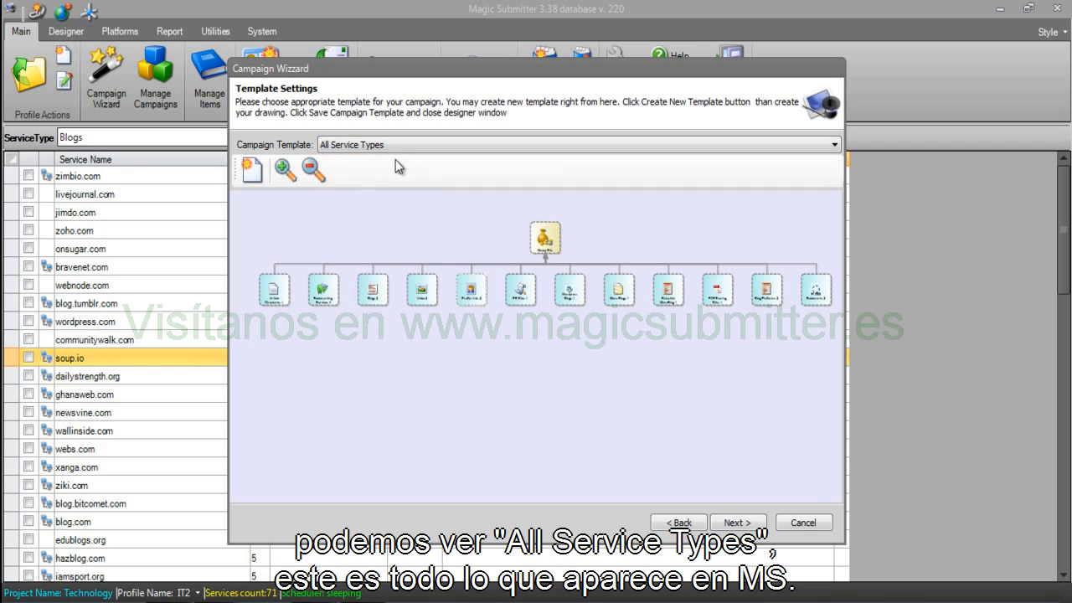
pyautogui.click(503, 145)
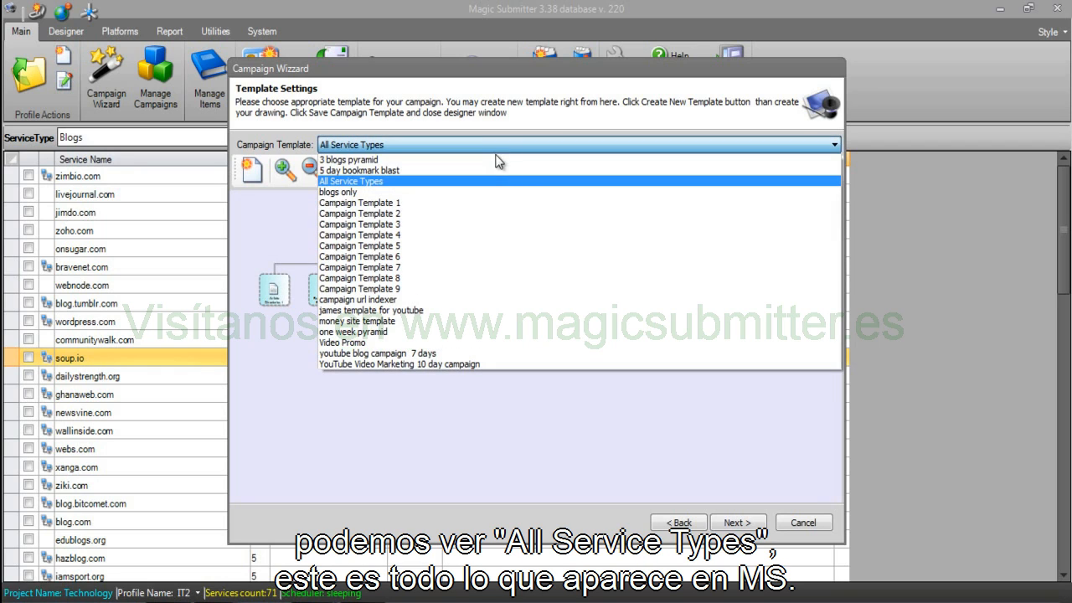
# Switch to Campaign Template 1 and inspect its Money Site, Bookmarking Services and Blog Platforms nodes.
pyautogui.click(418, 202)
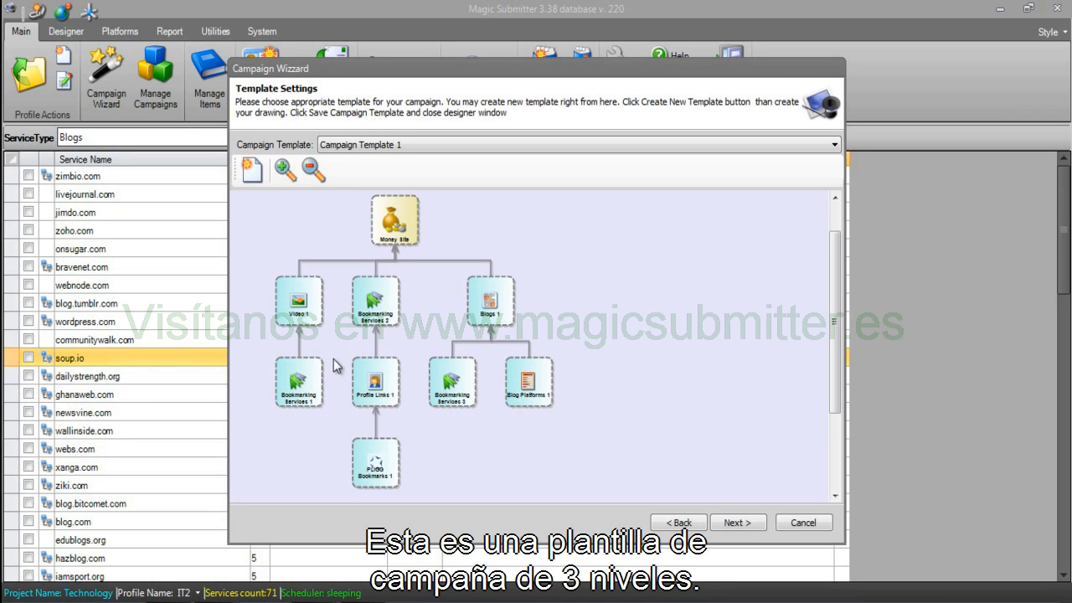
pyautogui.click(391, 223)
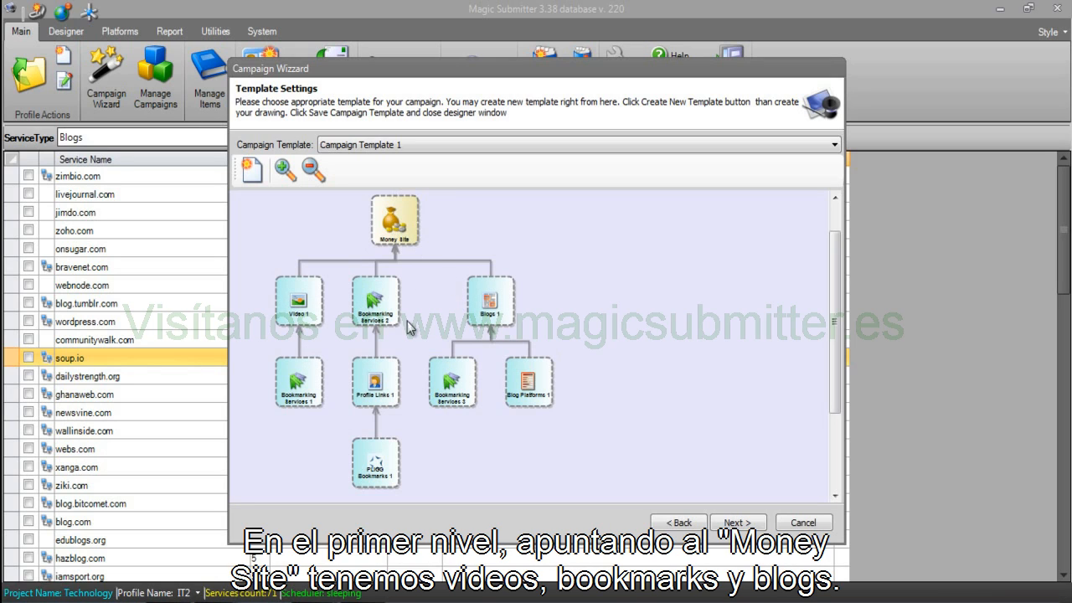
pyautogui.click(299, 387)
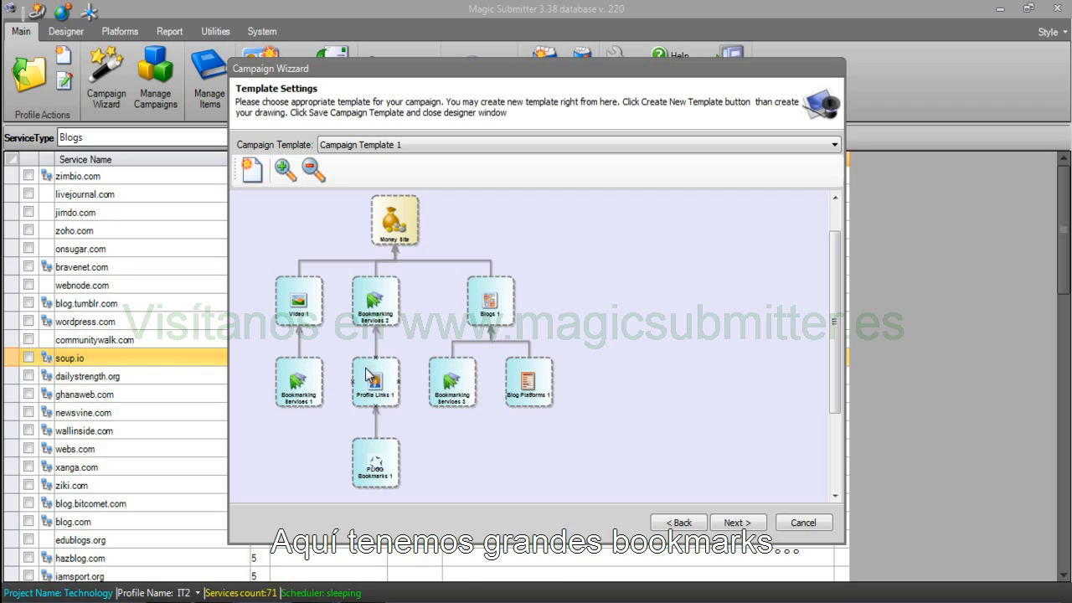
pyautogui.click(438, 381)
pyautogui.click(528, 385)
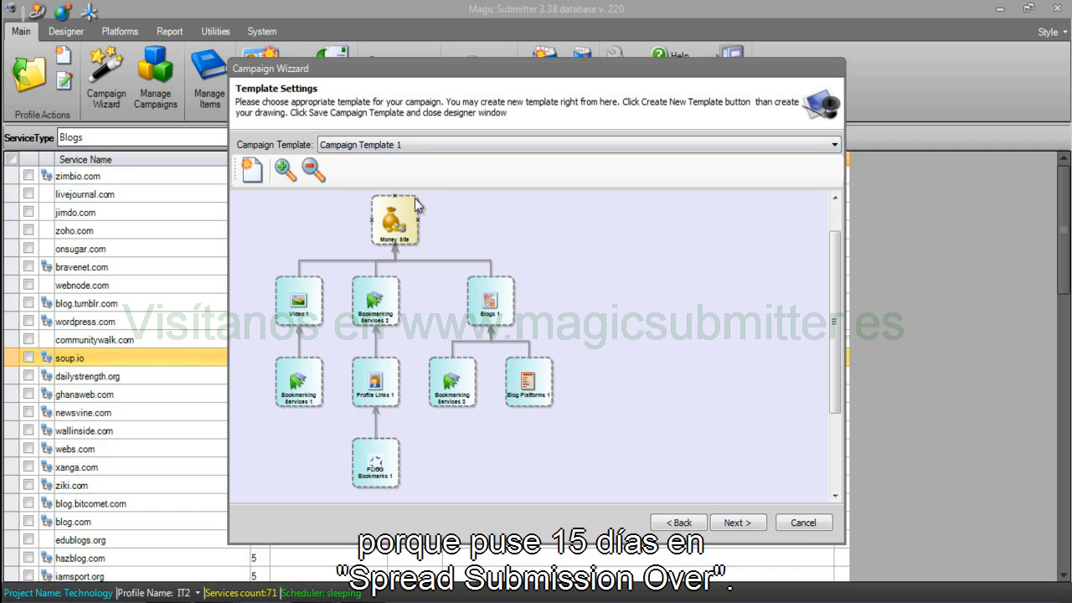
# Compare Campaign Templates 2 and 1, finishing with Campaign Template 2 selected.
pyautogui.click(435, 148)
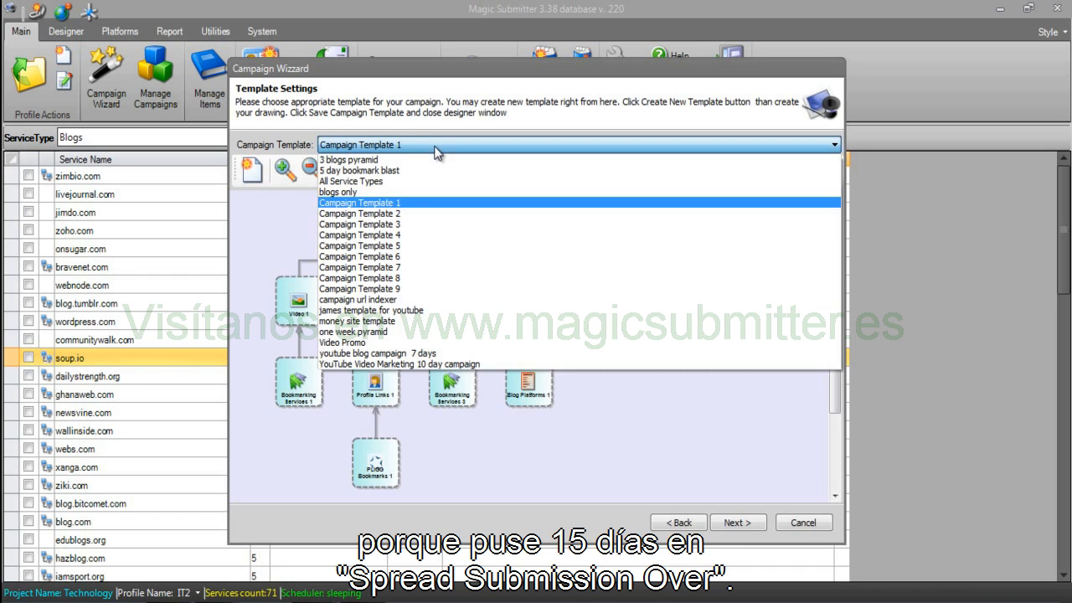
pyautogui.click(410, 211)
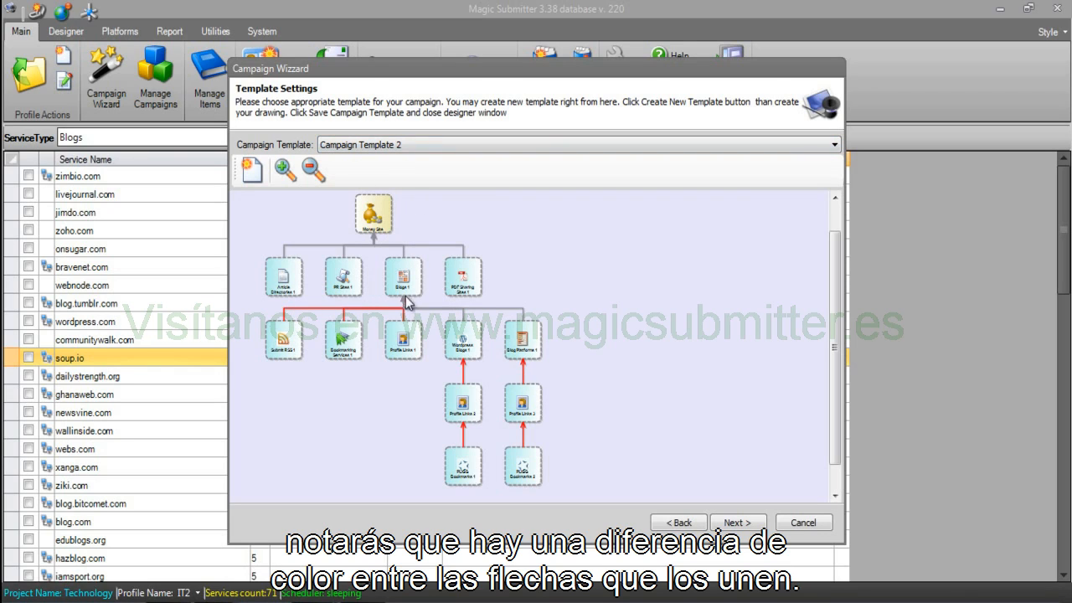
pyautogui.click(397, 144)
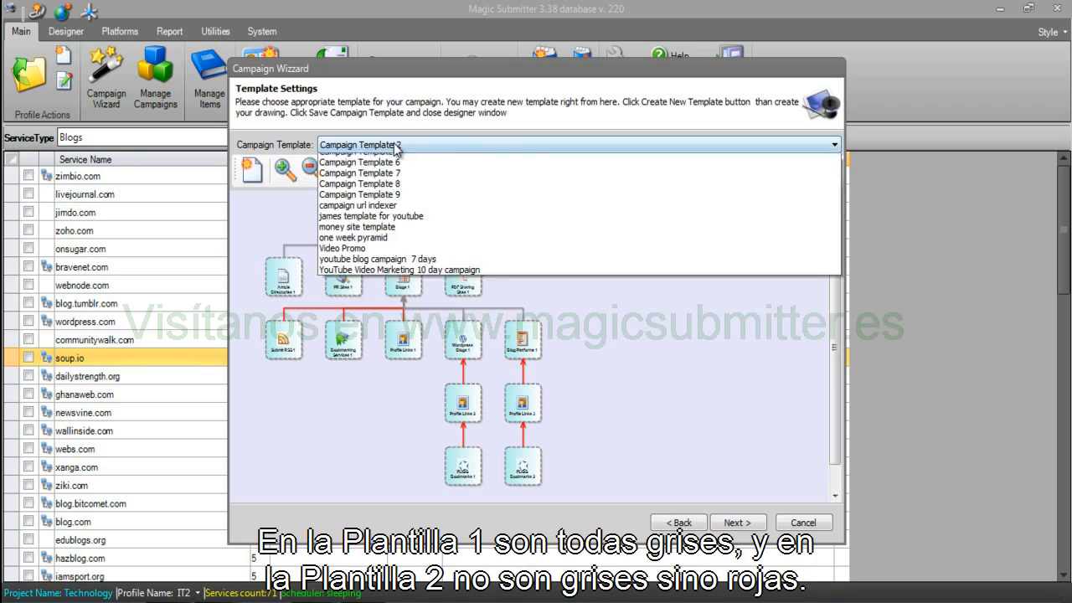
pyautogui.click(389, 204)
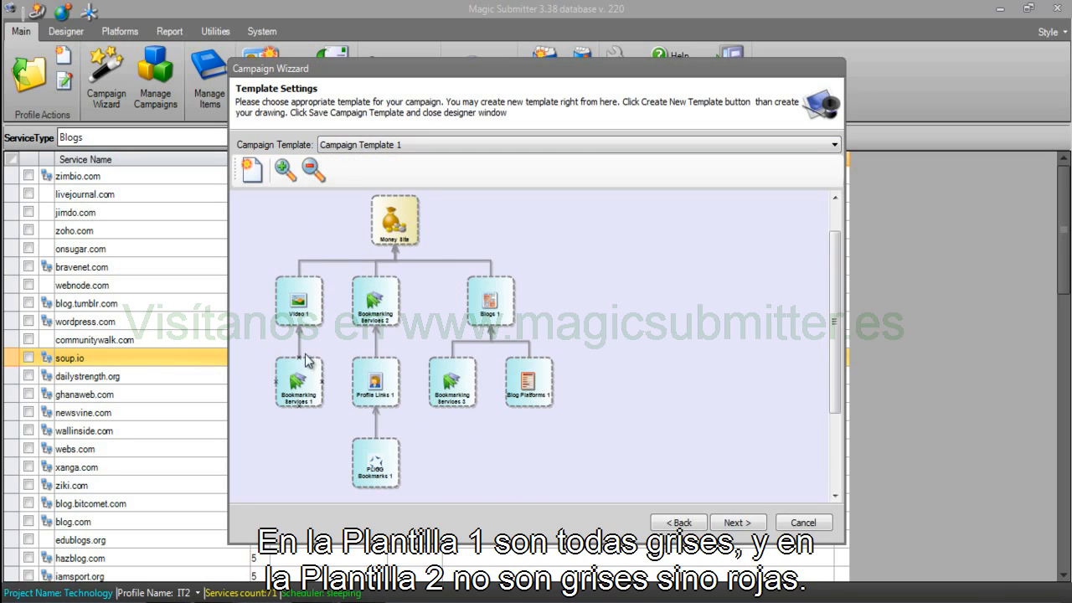
pyautogui.click(412, 145)
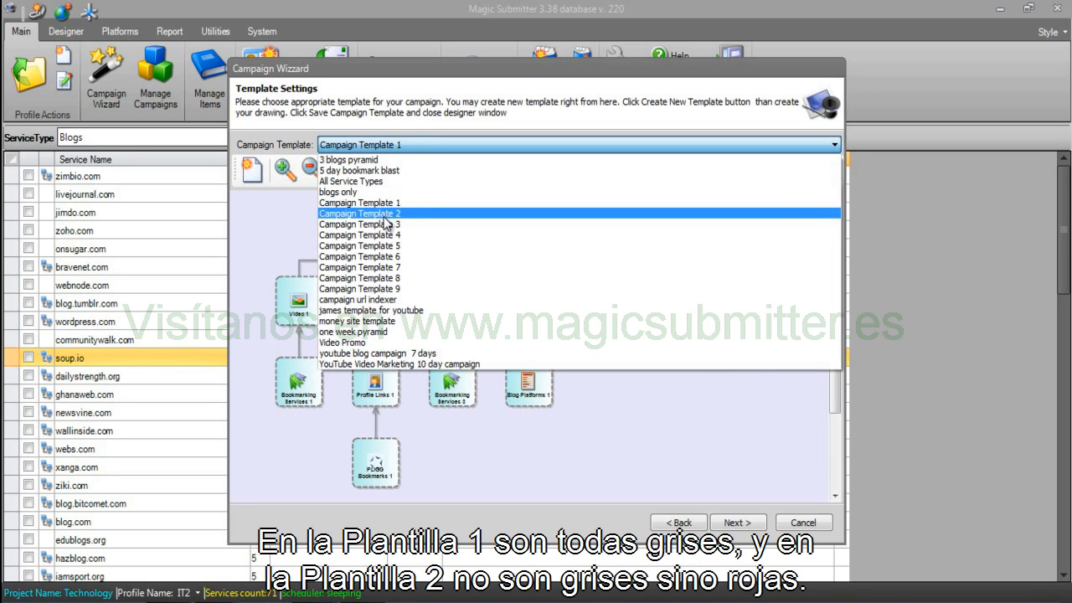
pyautogui.click(385, 216)
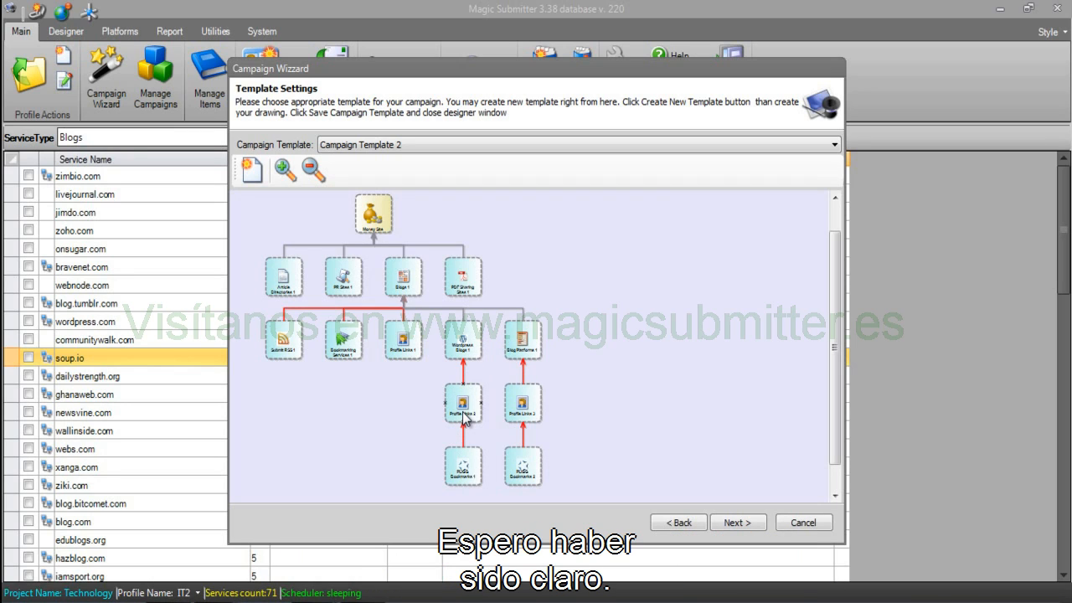
# Preview Campaign Templates 3, 4, 5 and 6 in turn.
pyautogui.click(403, 138)
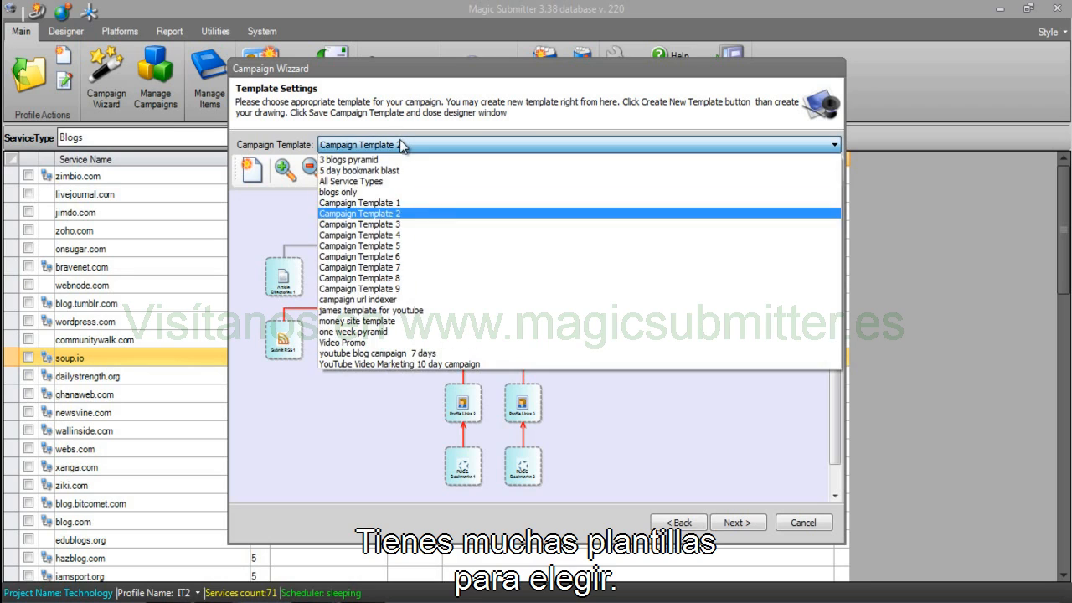
pyautogui.click(383, 225)
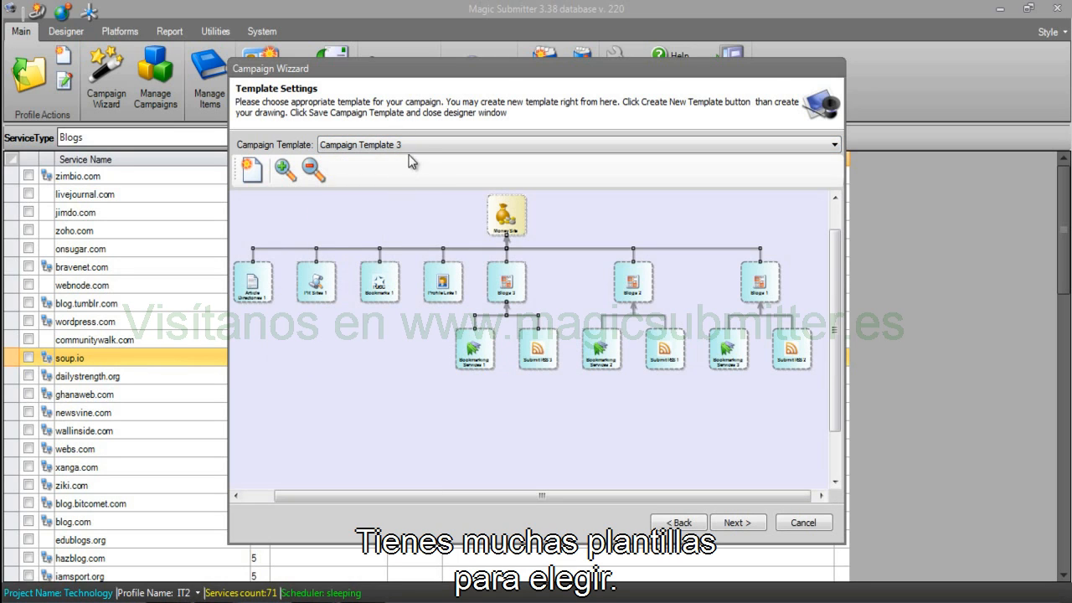
pyautogui.click(414, 147)
pyautogui.click(395, 235)
pyautogui.click(403, 145)
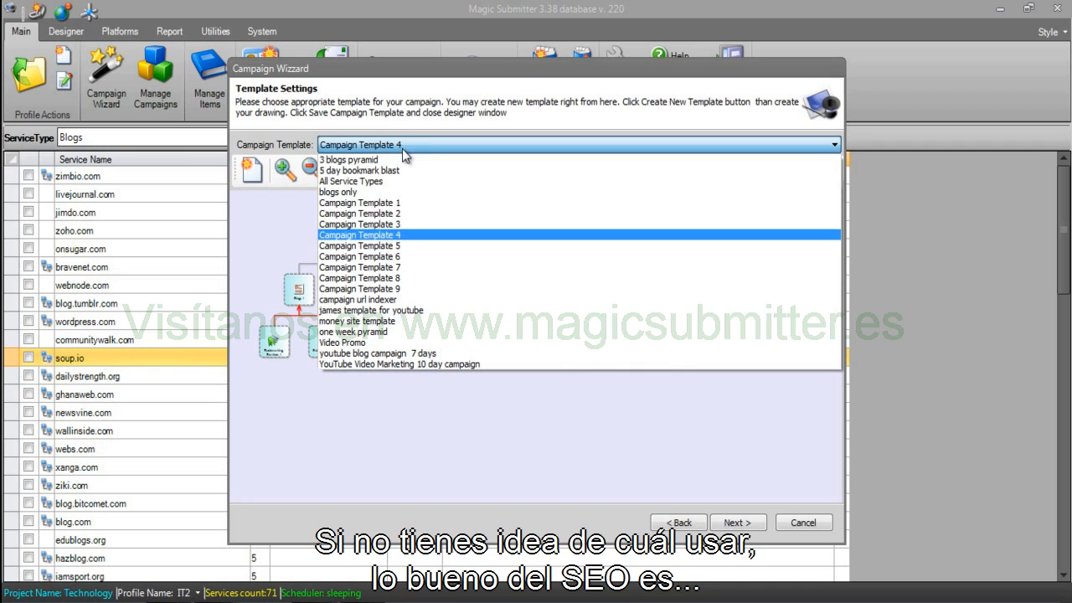
pyautogui.click(378, 246)
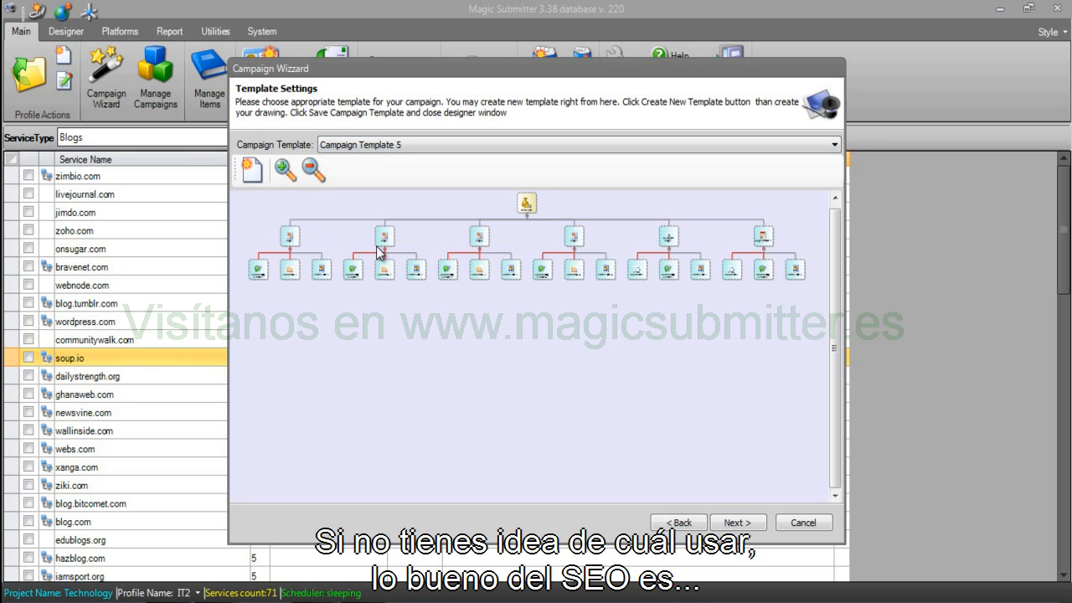
pyautogui.click(433, 147)
pyautogui.click(407, 255)
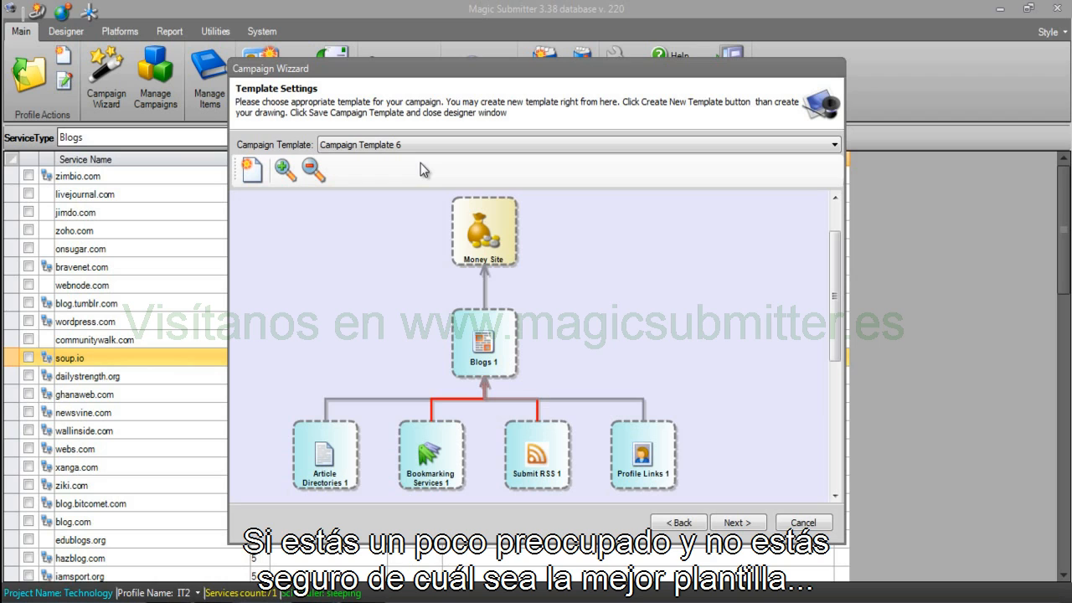
# Preview Campaign Templates 7, 8 and 9.
pyautogui.click(432, 144)
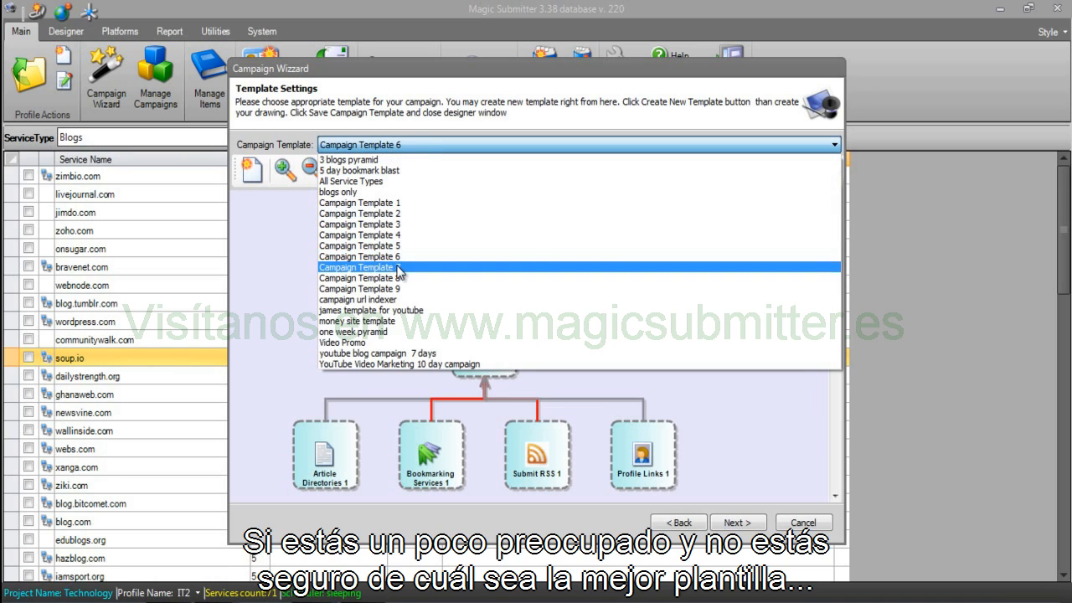
pyautogui.click(400, 266)
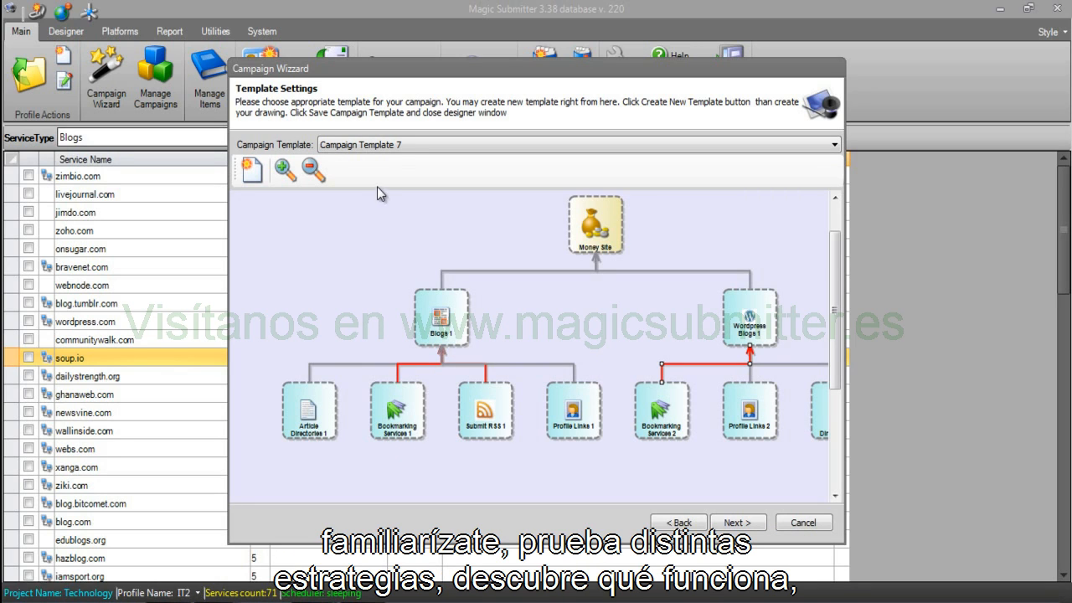
pyautogui.click(394, 142)
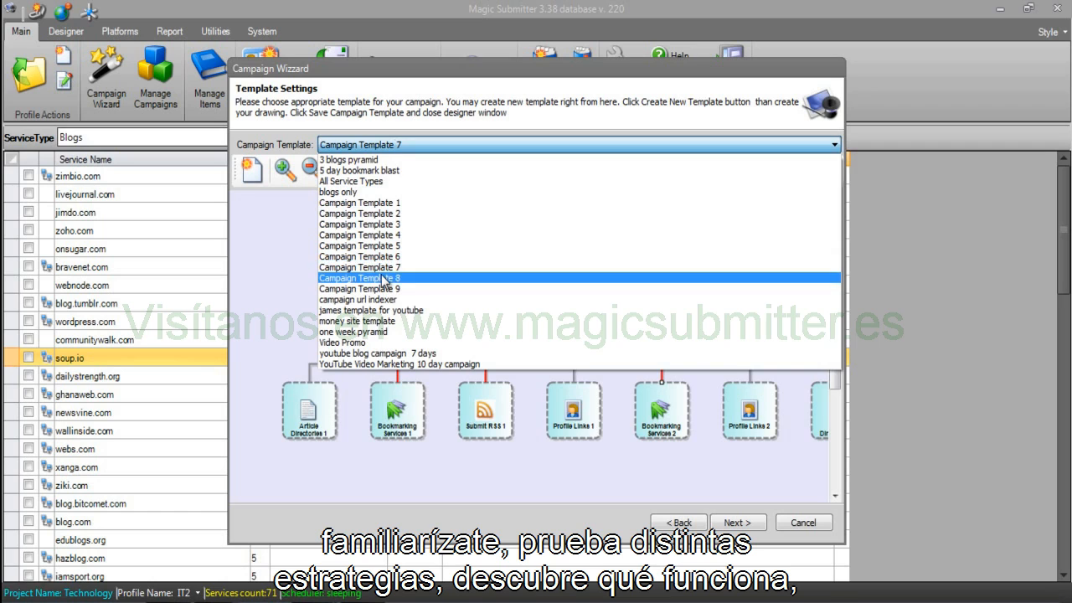
pyautogui.click(382, 279)
pyautogui.click(426, 147)
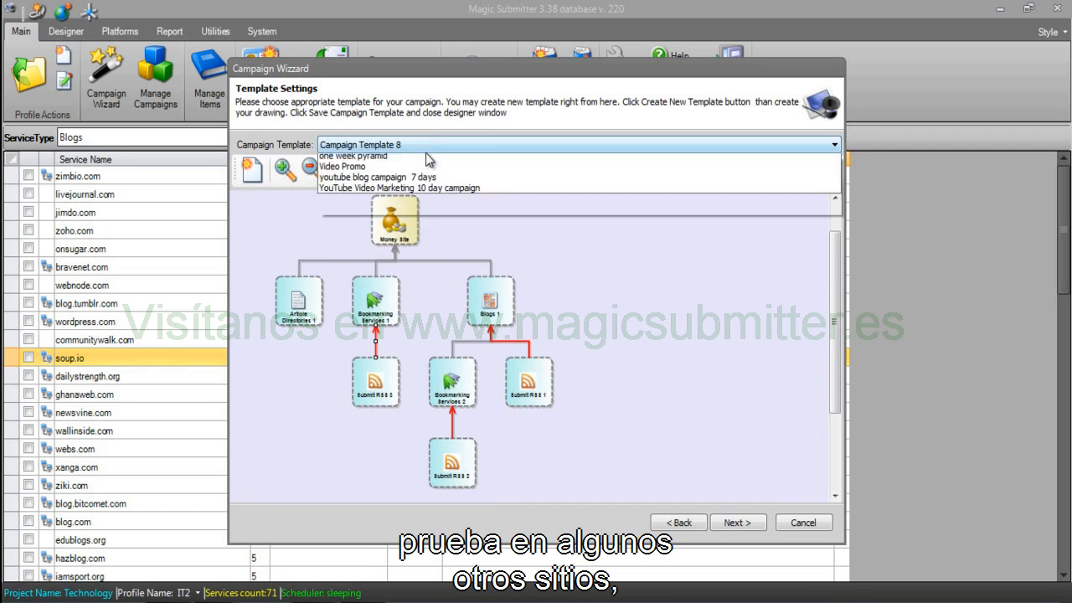
pyautogui.click(397, 289)
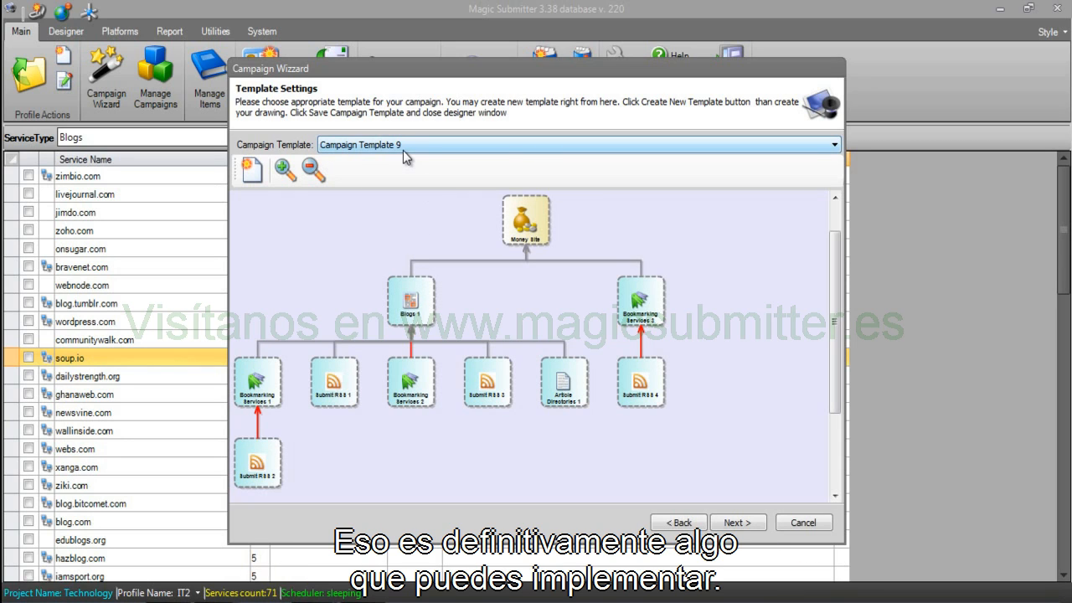
# Try the one week pyramid template, then settle on Campaign Template 1.
pyautogui.click(431, 148)
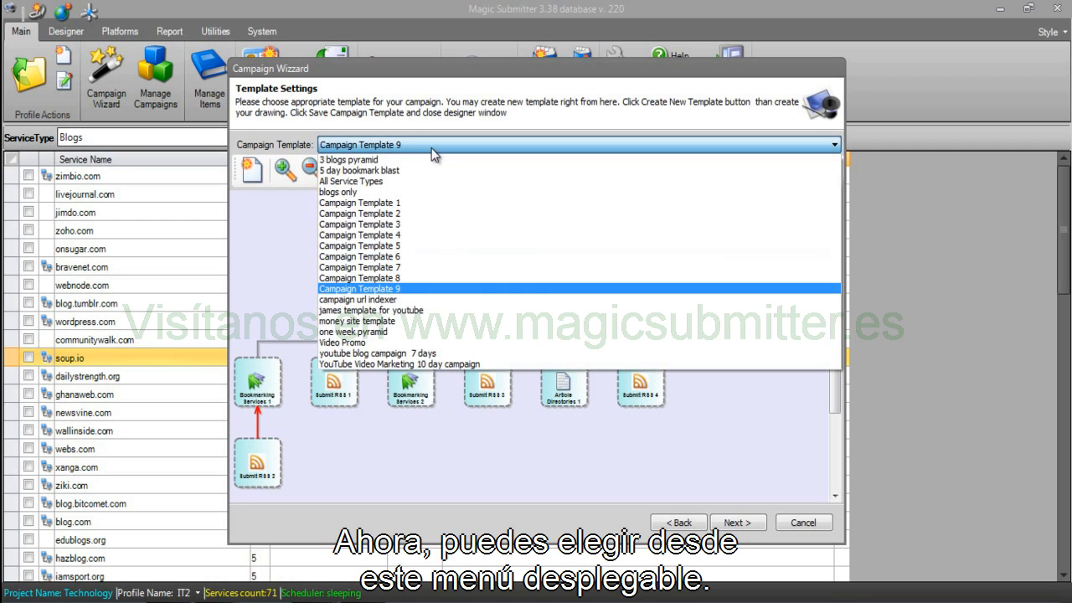
pyautogui.click(386, 332)
pyautogui.click(360, 147)
pyautogui.scroll(3, 351, 206)
pyautogui.click(350, 210)
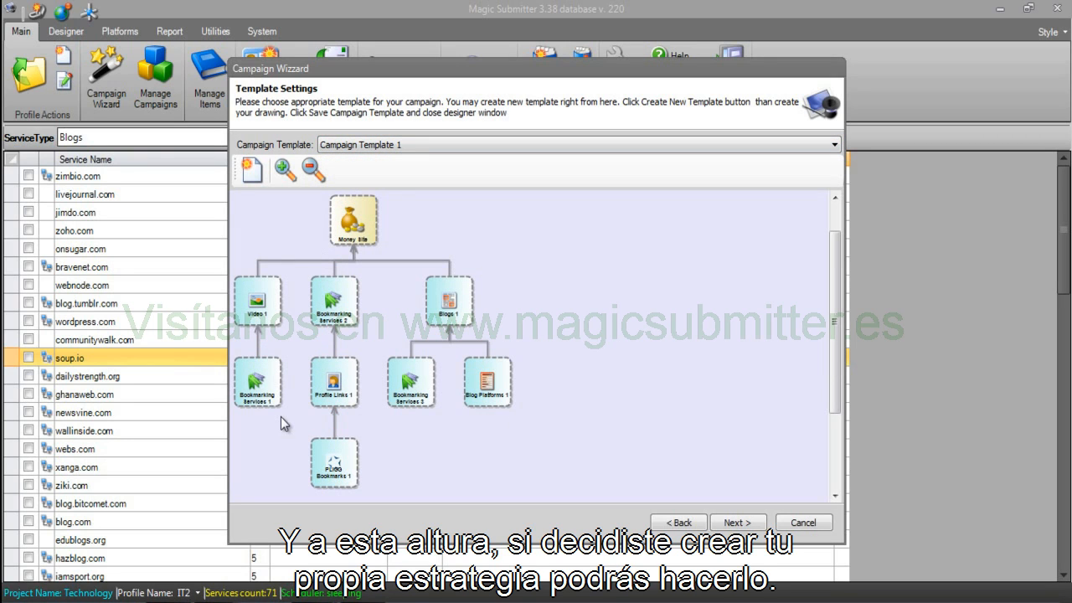
# Create a new template with Article Directories 1 linked to the Money Site, auto-arranged.
pyautogui.click(250, 171)
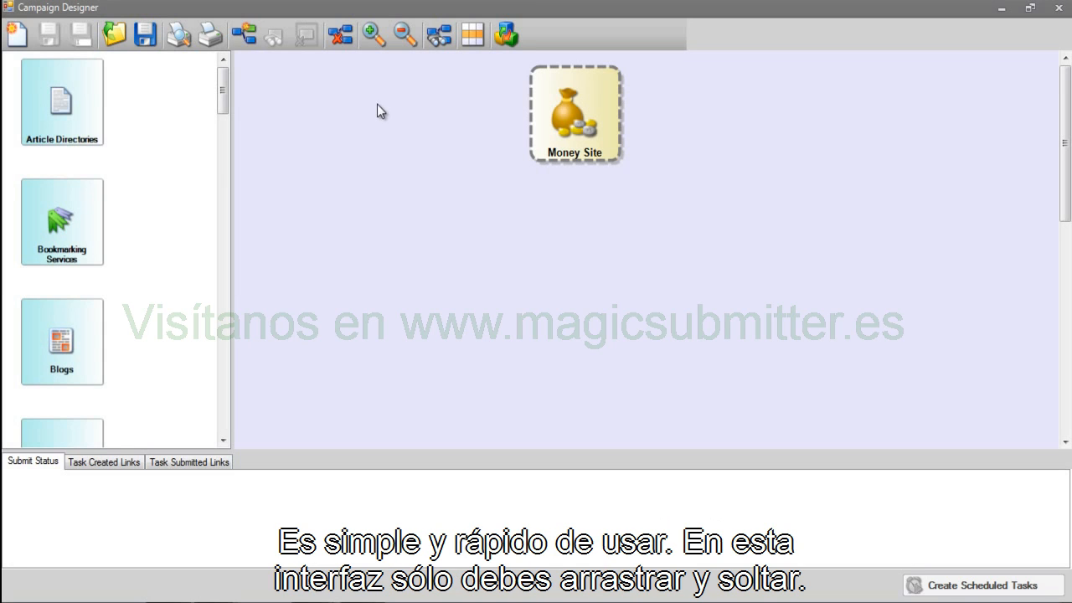
pyautogui.moveTo(224, 95)
pyautogui.mouseDown()
pyautogui.moveTo(225, 399)
pyautogui.moveTo(224, 84)
pyautogui.mouseUp()
pyautogui.moveTo(54, 122); pyautogui.dragTo(366, 242)
pyautogui.moveTo(395, 285); pyautogui.dragTo(569, 143)
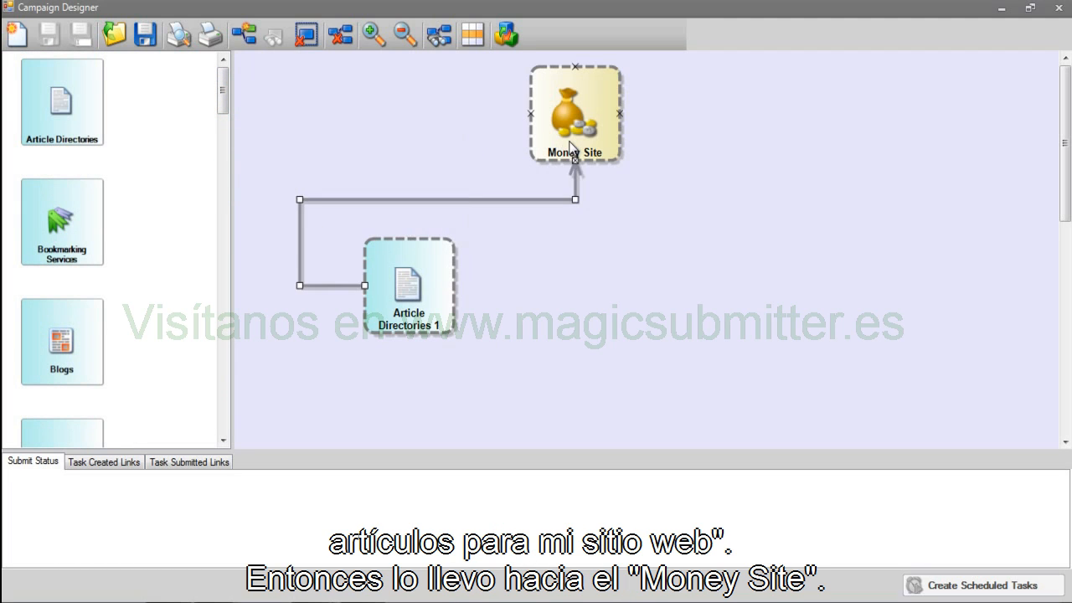
pyautogui.click(440, 34)
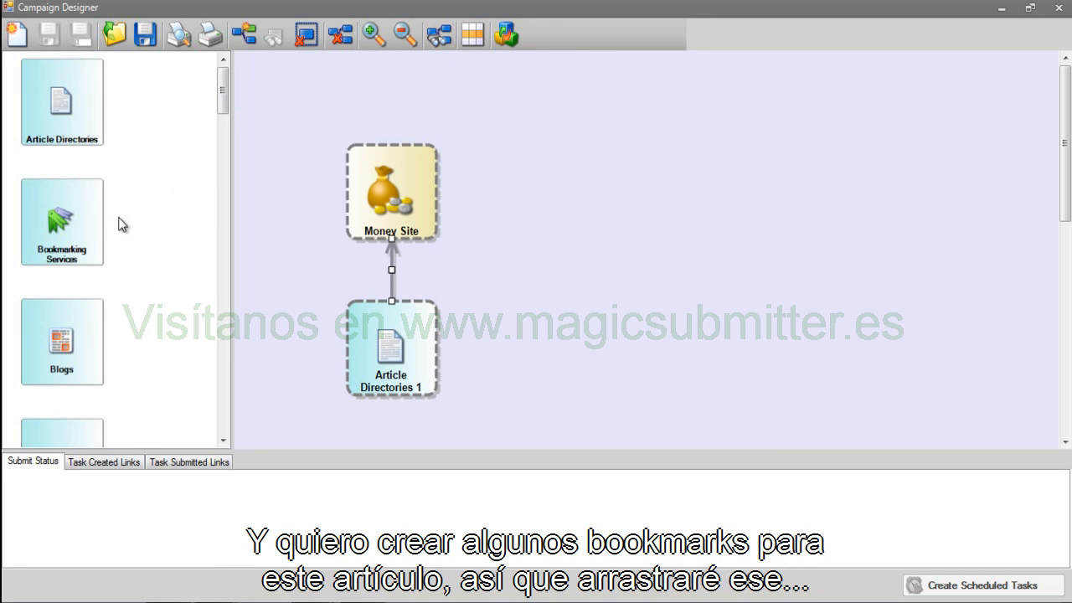
# Add Bookmarking Services 1 under Article Directories 1 and Blogs 1 under Money Site, then zoom out.
pyautogui.moveTo(57, 232); pyautogui.dragTo(415, 377)
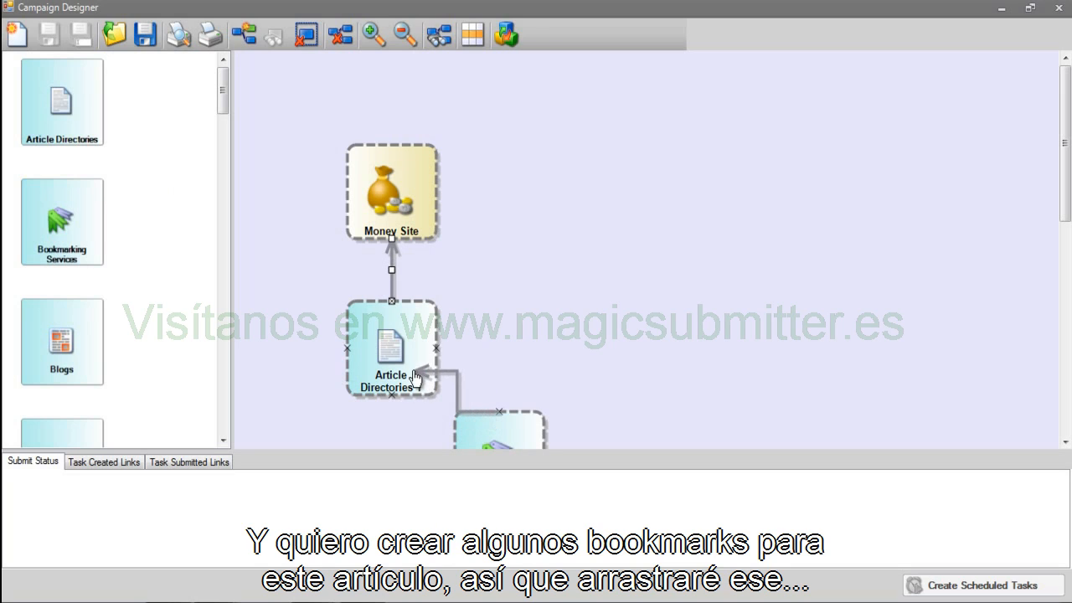
pyautogui.click(442, 35)
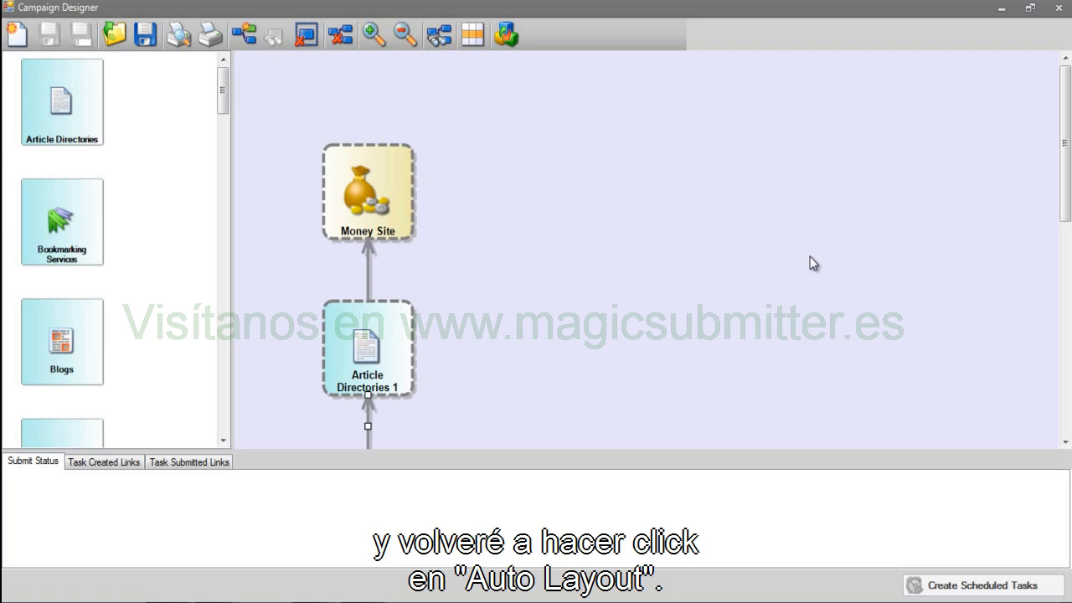
pyautogui.click(58, 322)
pyautogui.moveTo(495, 339); pyautogui.dragTo(390, 203)
pyautogui.click(441, 35)
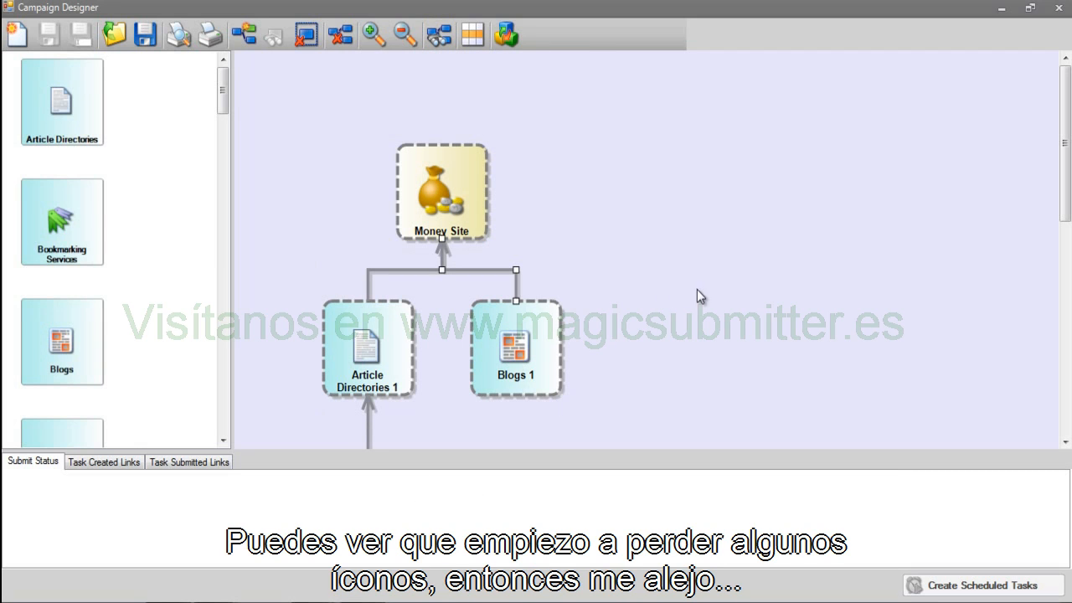
pyautogui.click(405, 35)
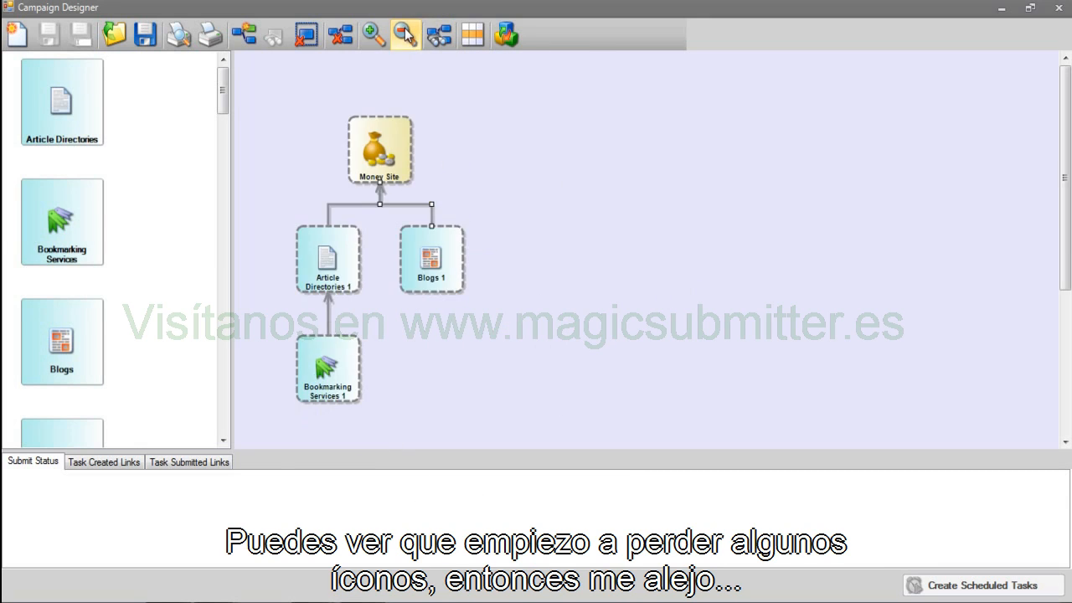
pyautogui.click(405, 36)
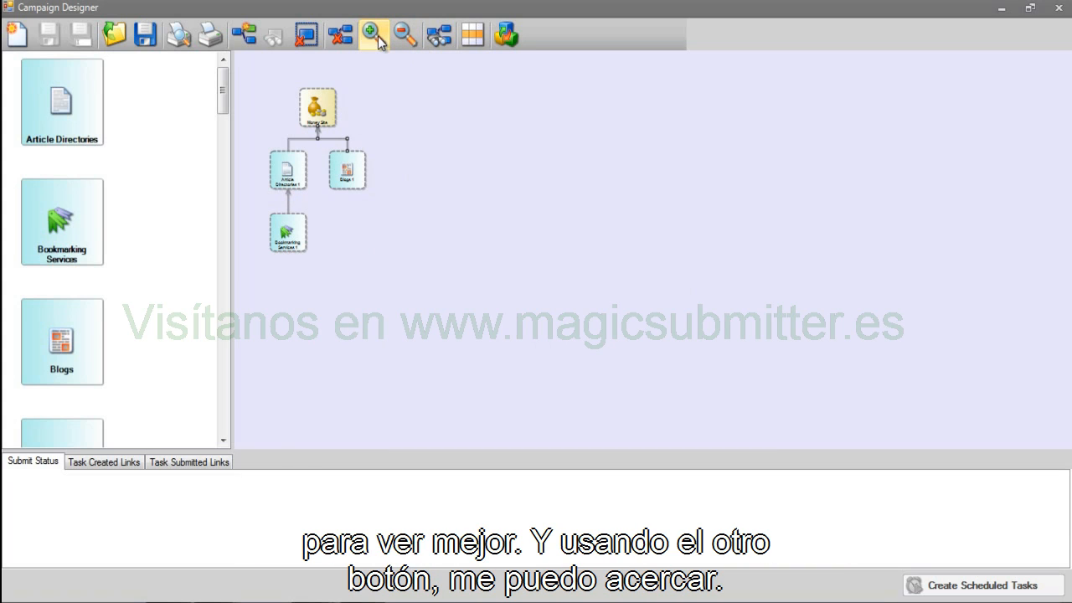
# Add Wiki 1 linked to Money Site, alongside Bookmarking Services 2 under Blogs 1, and auto-arrange.
pyautogui.click(376, 37)
pyautogui.click(407, 35)
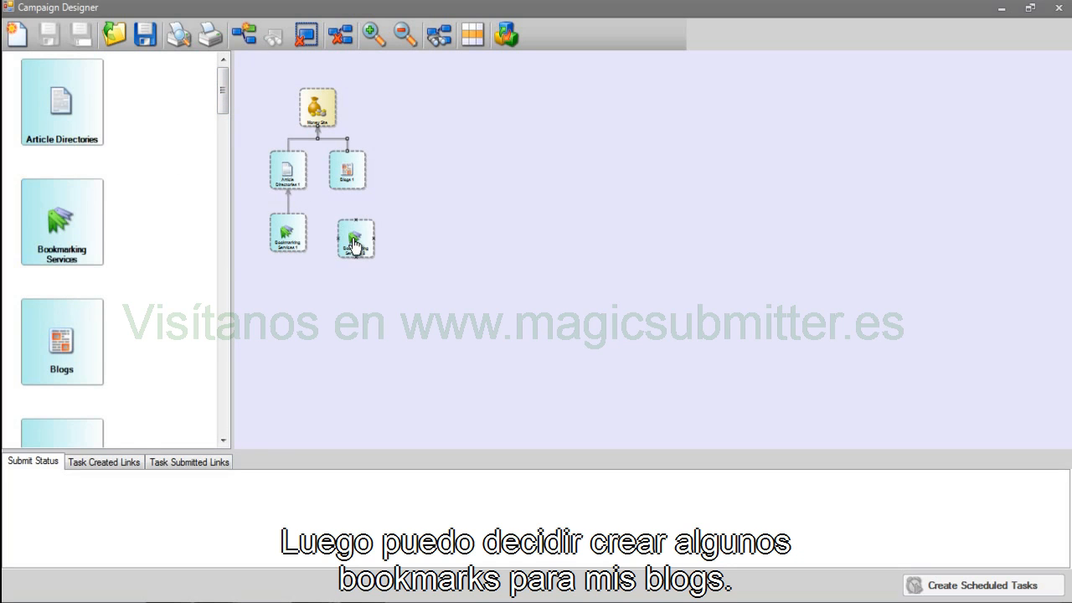
pyautogui.moveTo(354, 237); pyautogui.dragTo(351, 177)
pyautogui.moveTo(229, 86); pyautogui.dragTo(224, 302)
pyautogui.moveTo(52, 377); pyautogui.dragTo(318, 107)
pyautogui.click(439, 36)
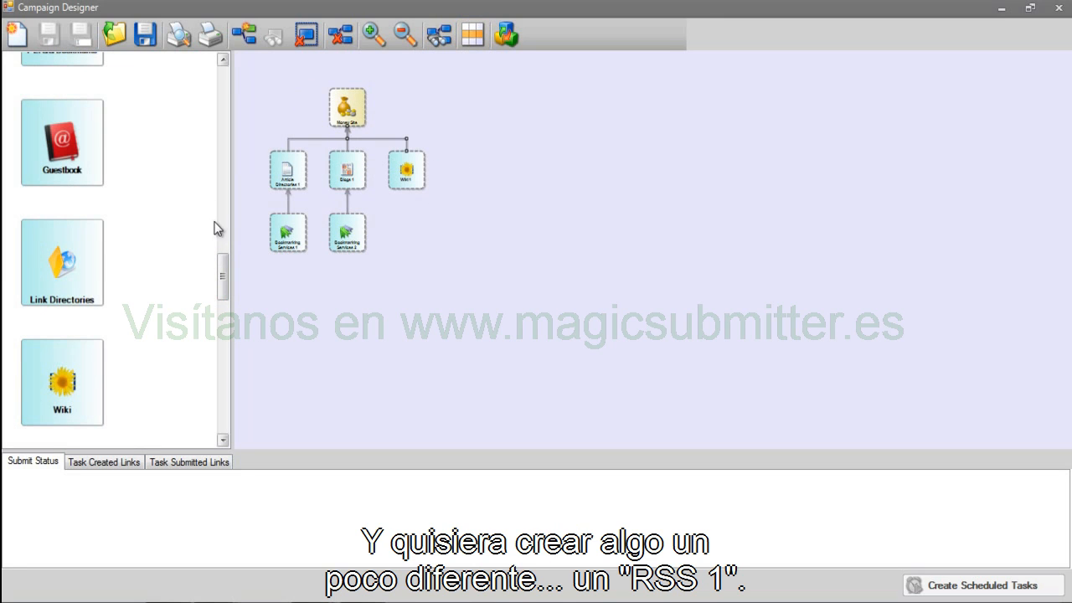
# Add Submit RSS 1 feeding Wiki 1 and auto-arrange it beneath the wiki.
pyautogui.moveTo(222, 263); pyautogui.dragTo(222, 118)
pyautogui.moveTo(69, 226); pyautogui.dragTo(392, 232)
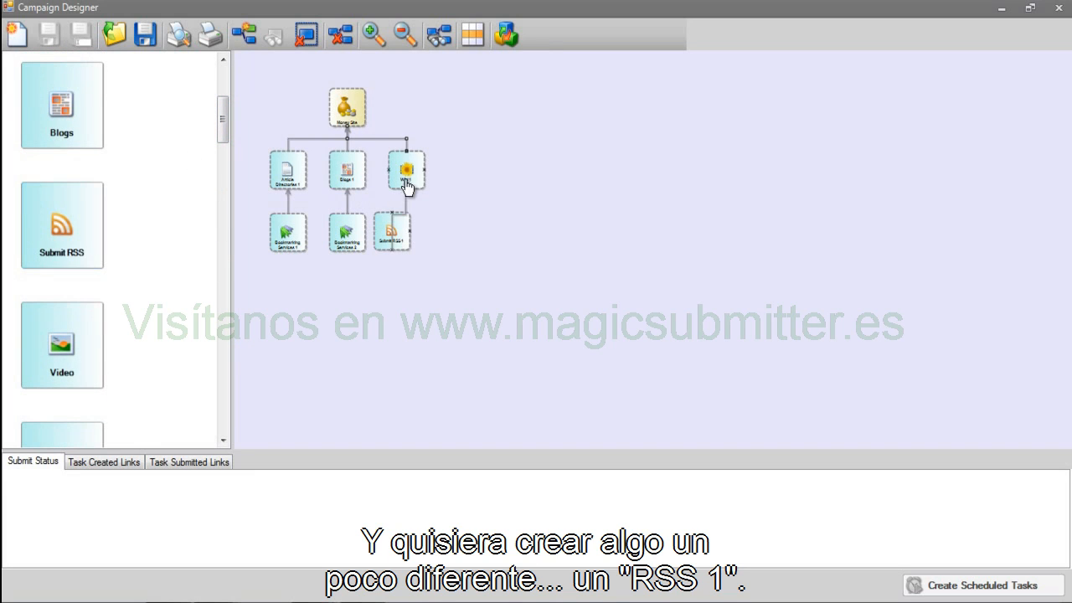
pyautogui.click(440, 37)
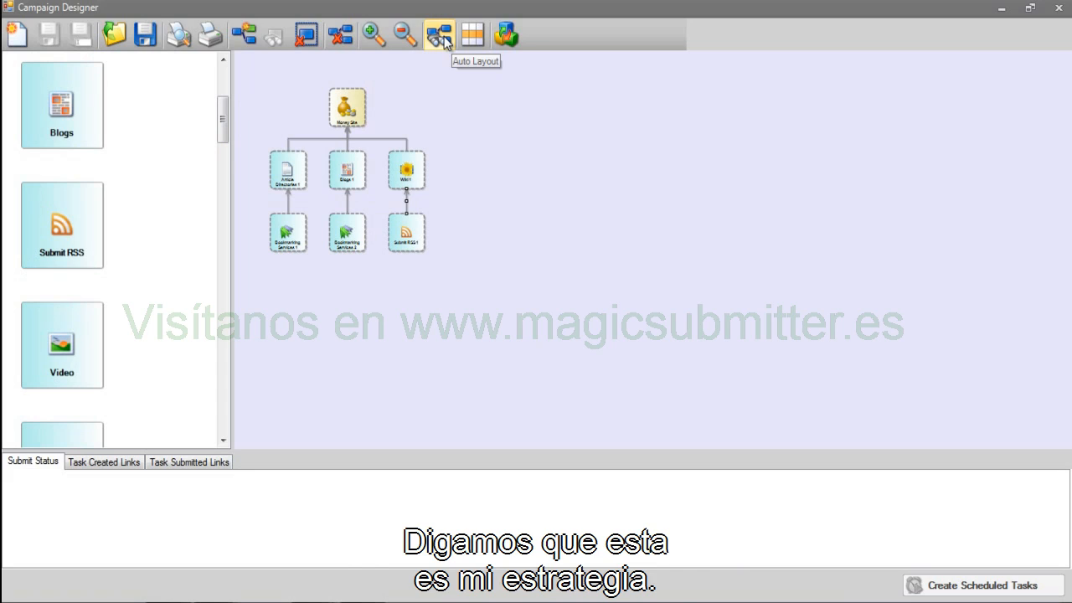
pyautogui.click(560, 159)
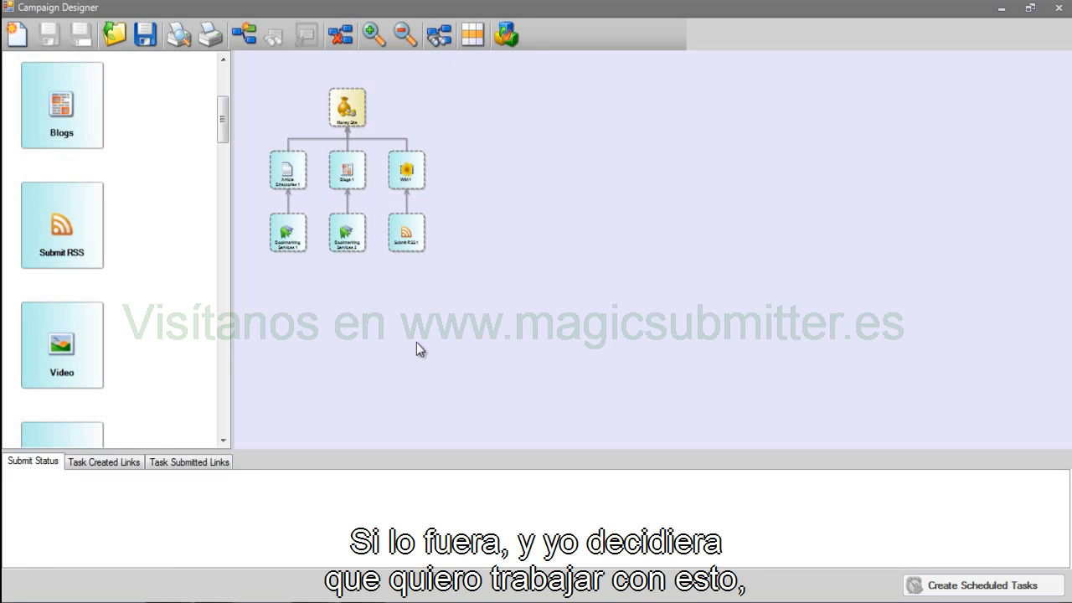
# Save the diagram to the Templates folder as 'Article, wiki & blog template'.
pyautogui.click(144, 41)
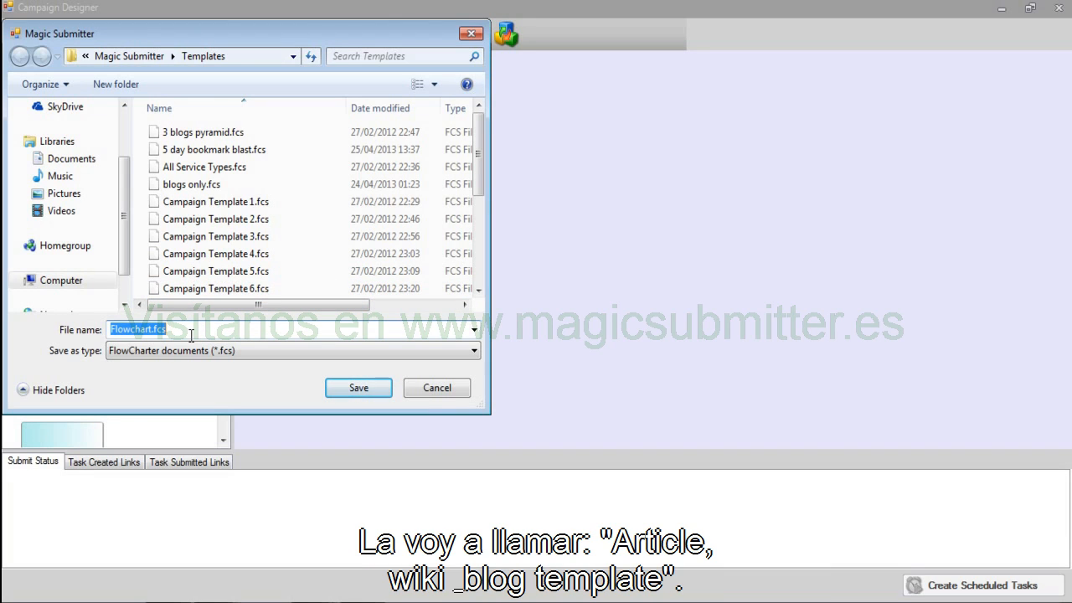
pyautogui.write('Article, wiki &')
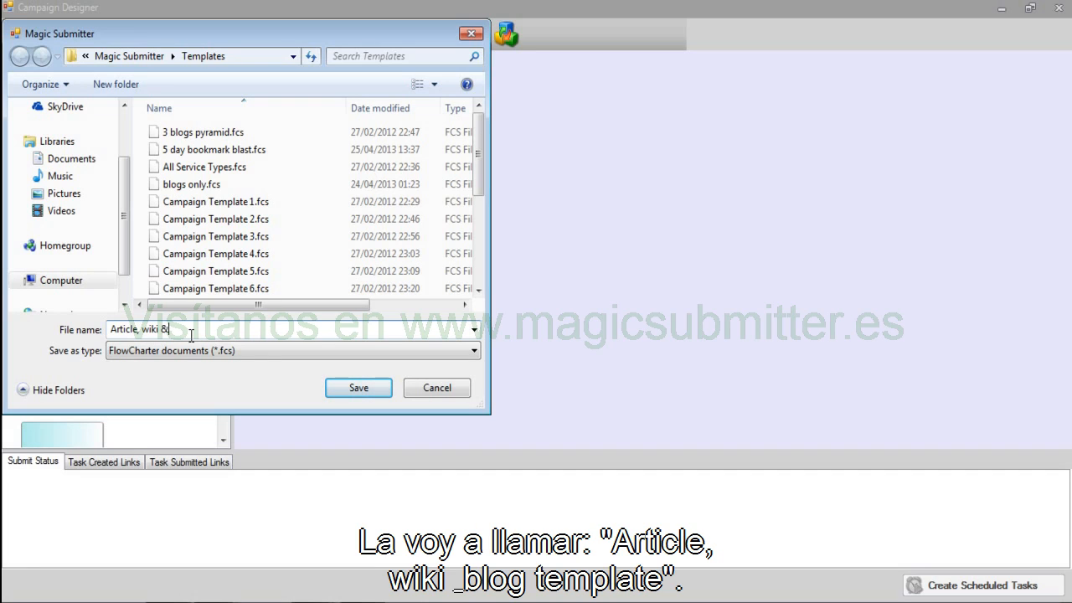
pyautogui.write(' blog template')
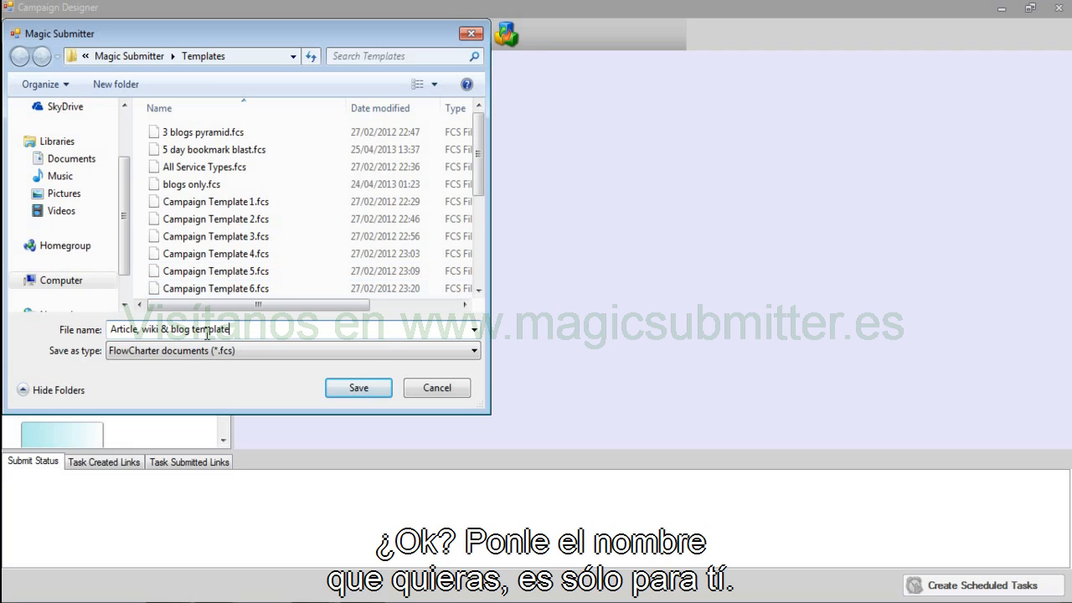
pyautogui.click(350, 390)
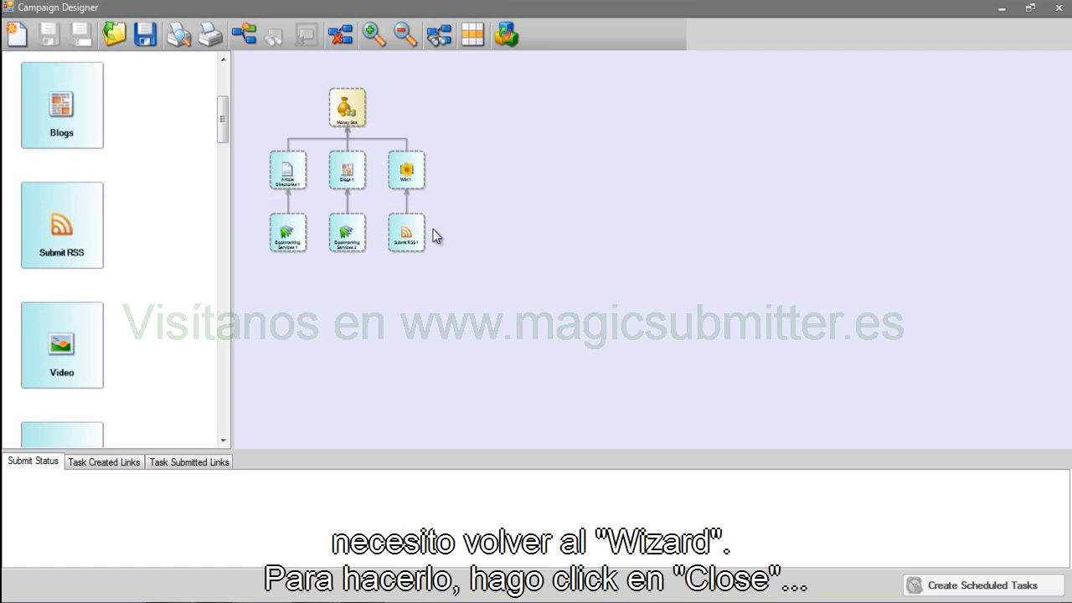
# Close the designer and find 'Article, wiki & blog template' in the list, refreshing via Back/Next.
pyautogui.click(1064, 9)
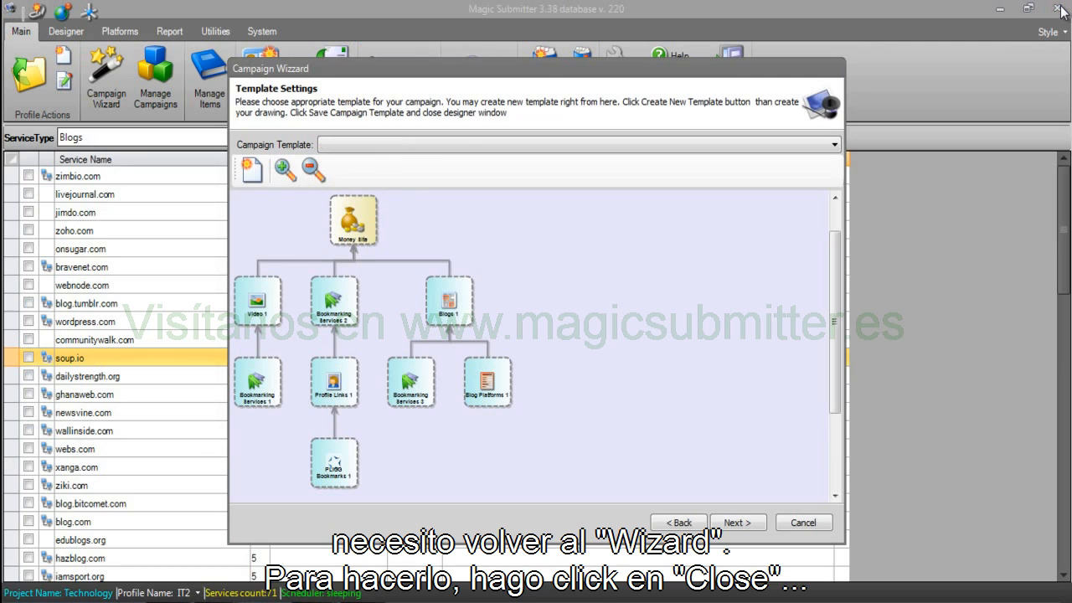
pyautogui.click(624, 146)
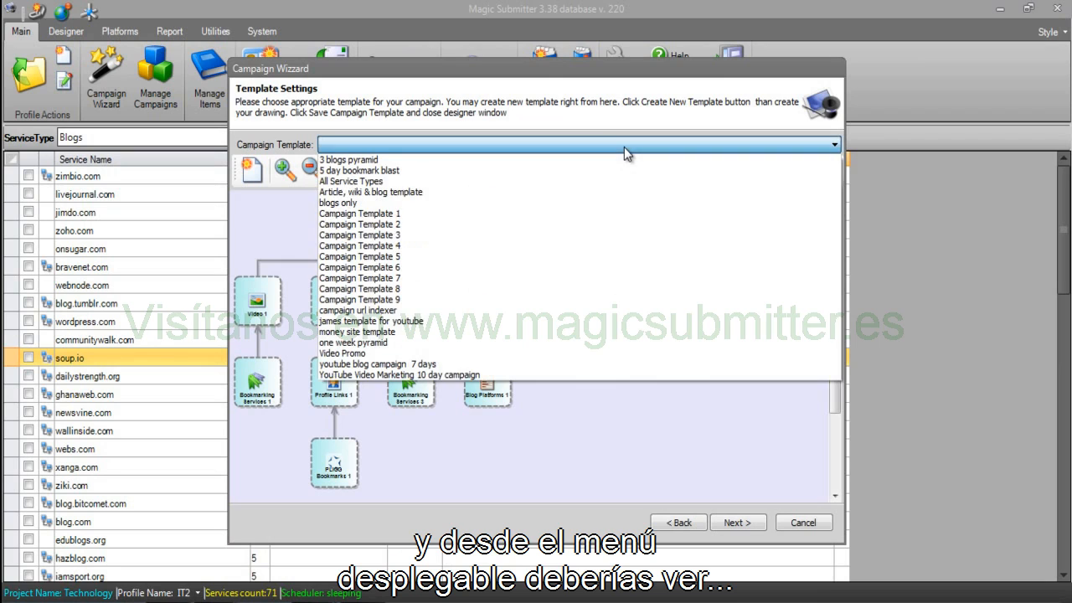
pyautogui.click(418, 192)
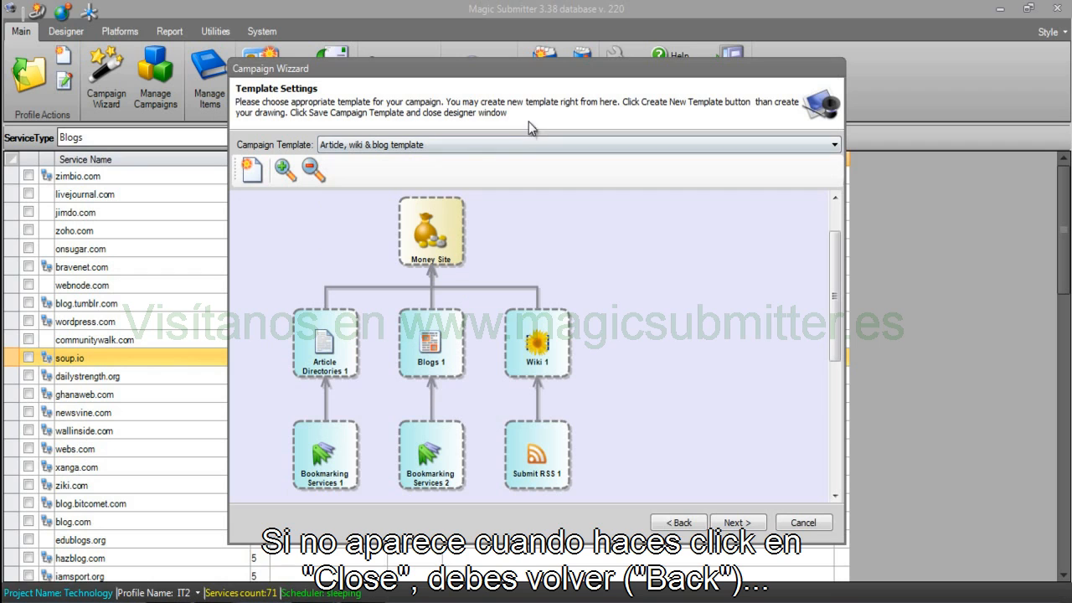
pyautogui.click(663, 524)
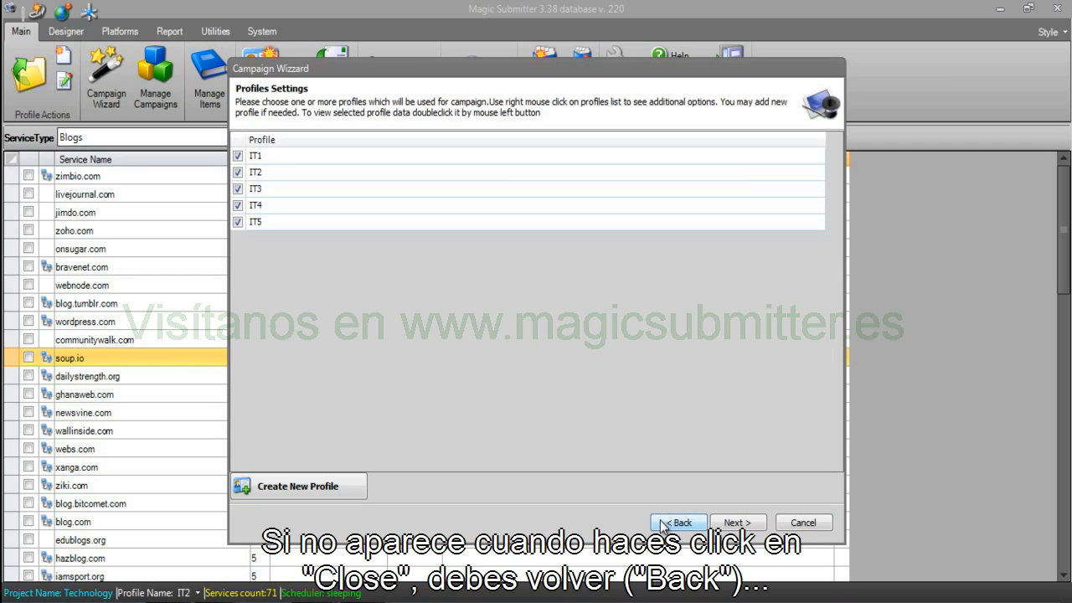
pyautogui.click(751, 527)
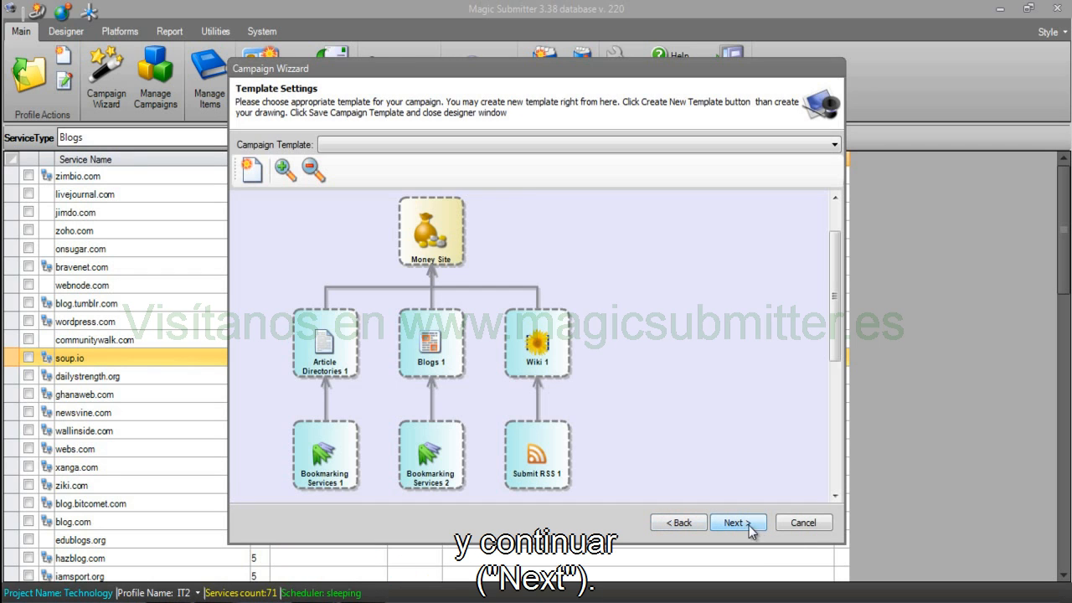
pyautogui.click(485, 145)
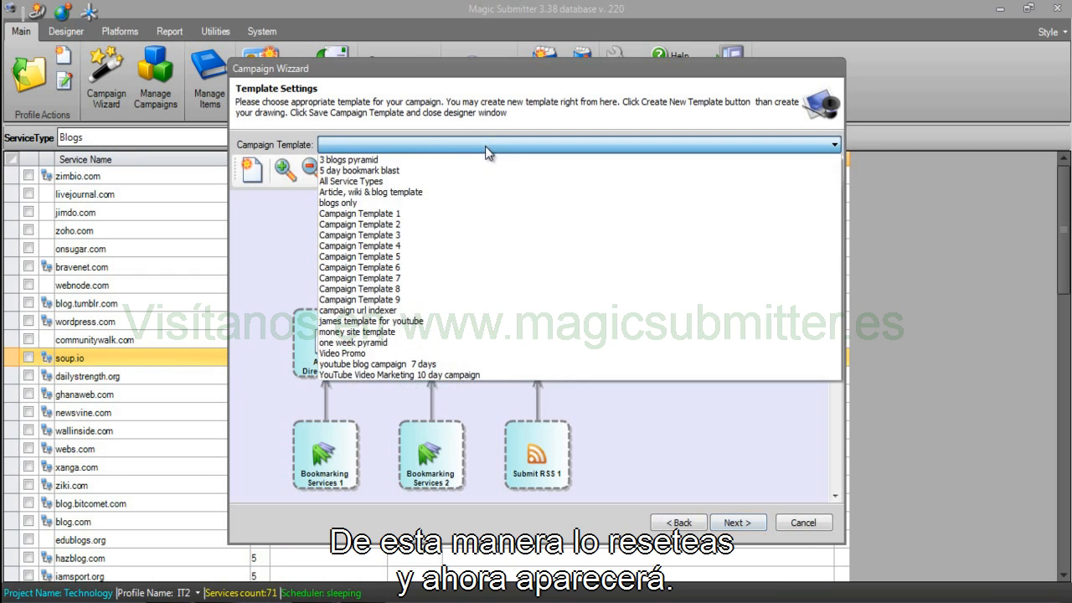
pyautogui.click(476, 192)
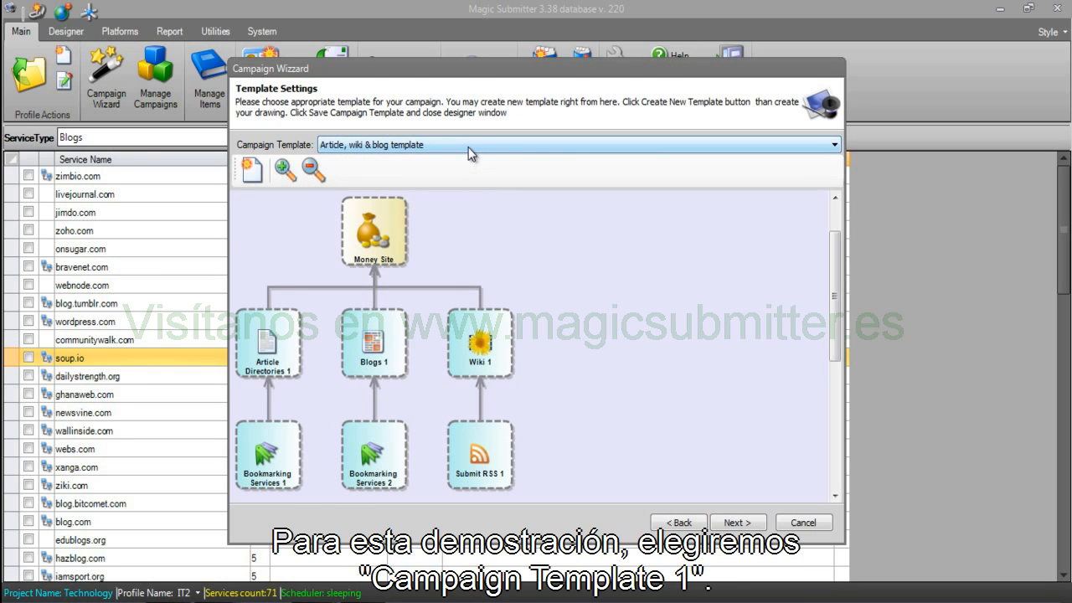
# Select Campaign Template 1 instead and advance to Content Settings.
pyautogui.click(533, 144)
pyautogui.click(434, 219)
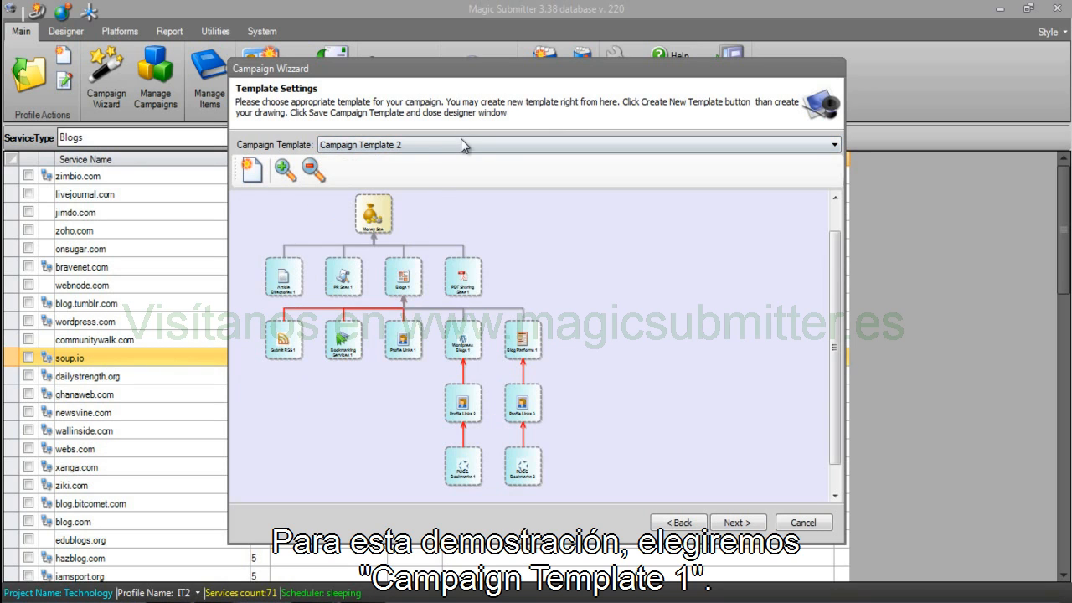
pyautogui.click(462, 144)
pyautogui.click(410, 217)
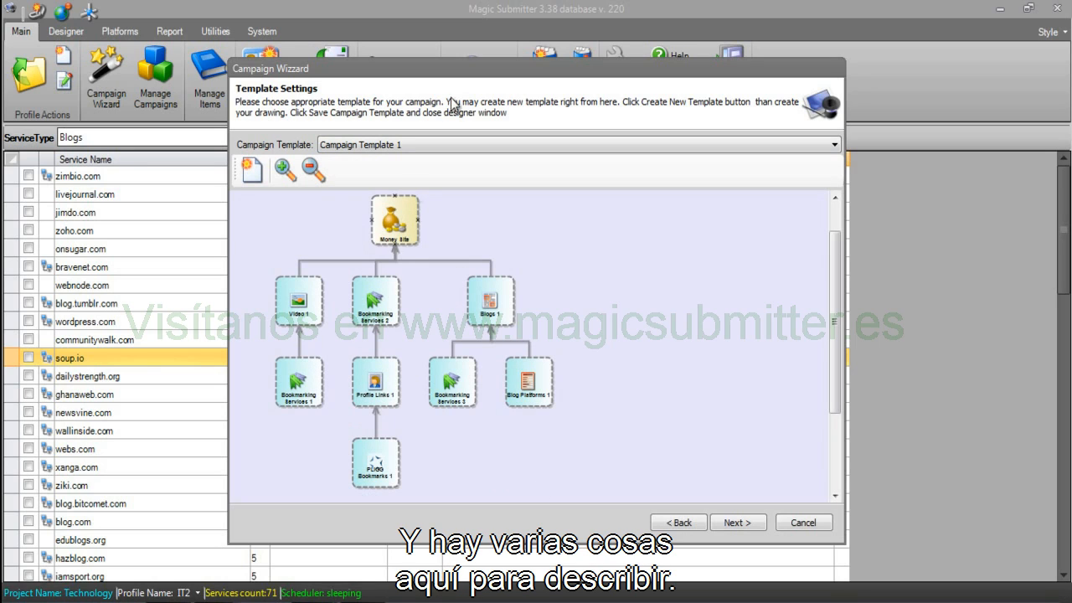
pyautogui.click(734, 523)
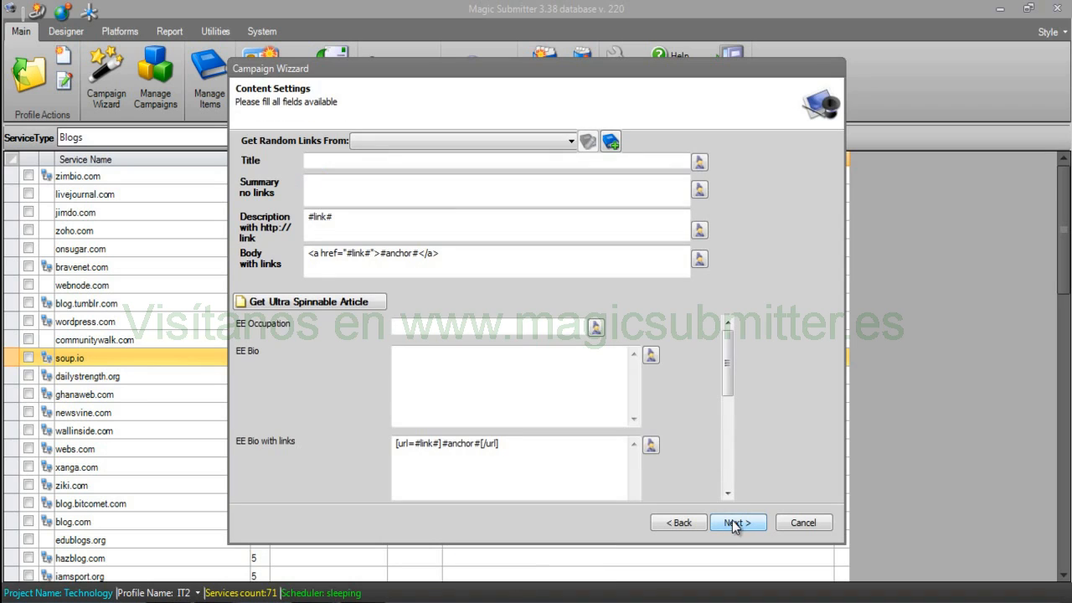
pyautogui.click(344, 162)
pyautogui.click(341, 198)
pyautogui.click(516, 267)
pyautogui.moveTo(729, 360)
pyautogui.mouseDown()
pyautogui.moveTo(731, 443)
pyautogui.moveTo(730, 362)
pyautogui.mouseUp()
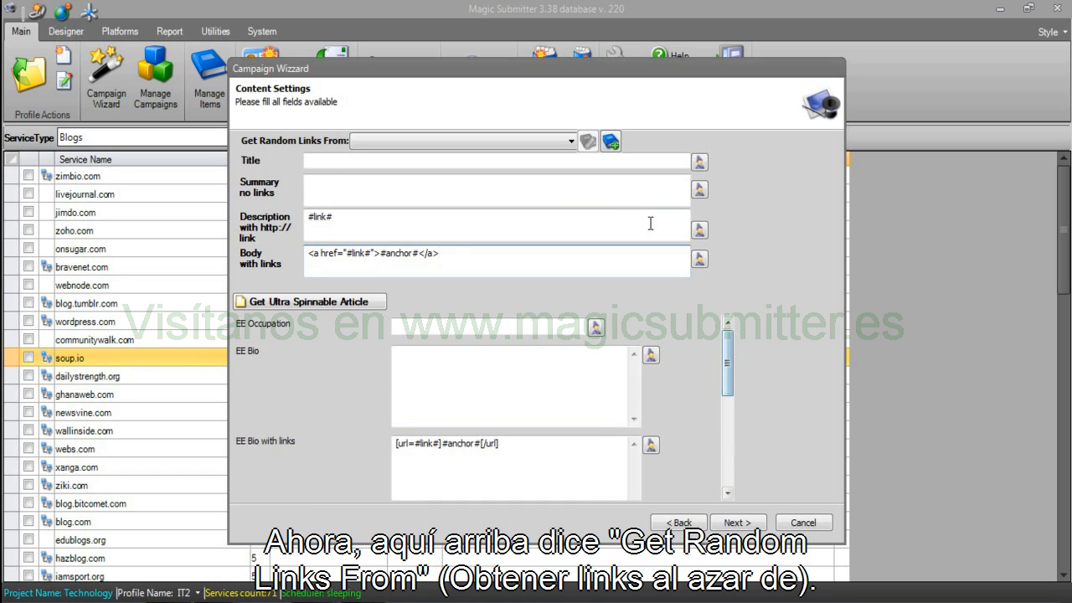
pyautogui.click(438, 139)
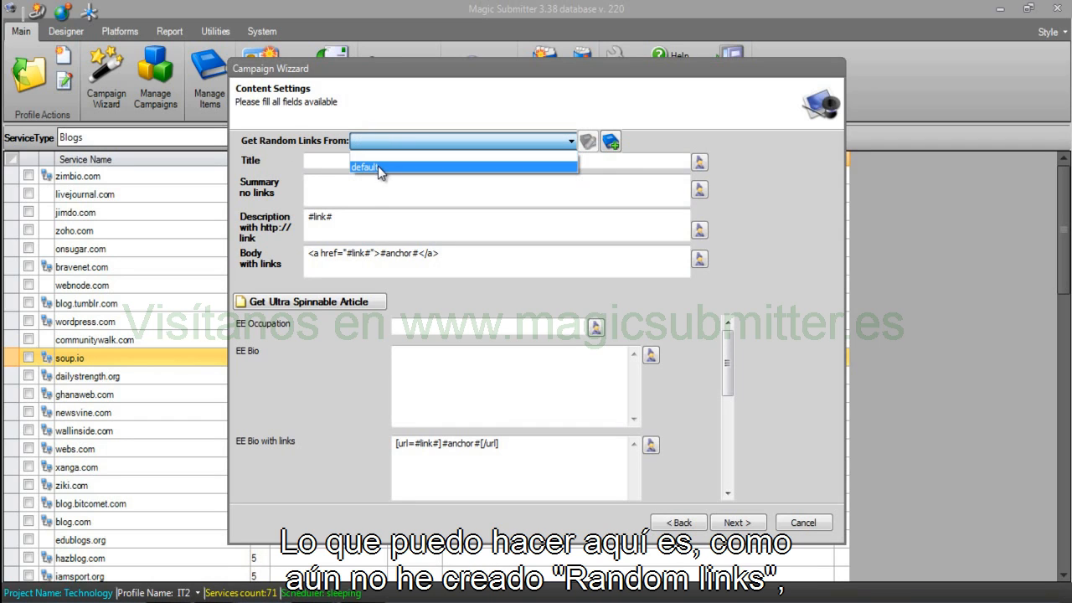
pyautogui.click(608, 173)
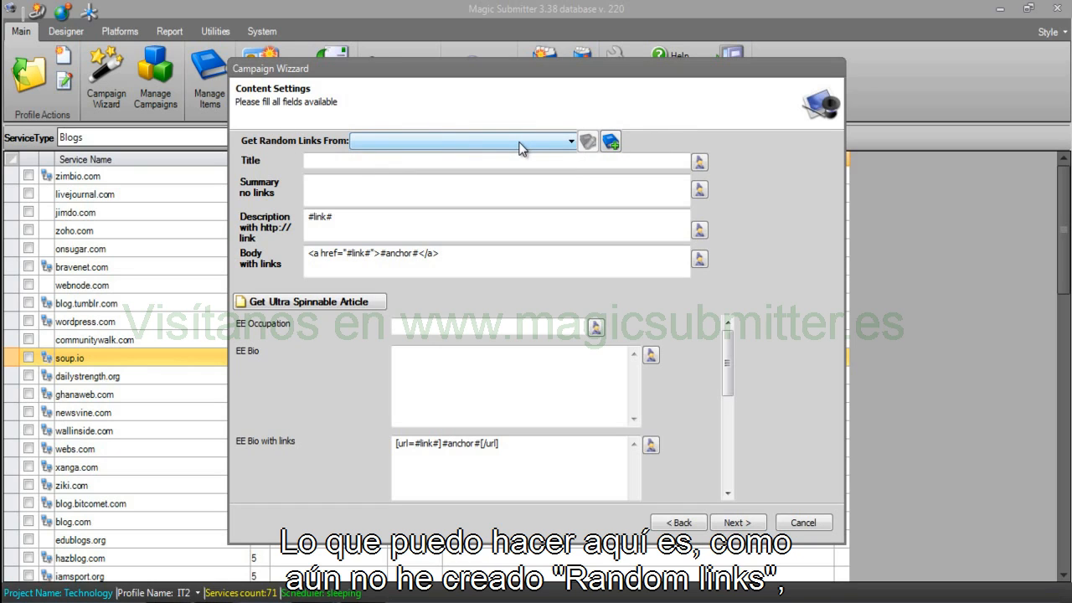
# Create a random links list named 'Information Technology & Phone Random Links' and move to its links box.
pyautogui.click(609, 142)
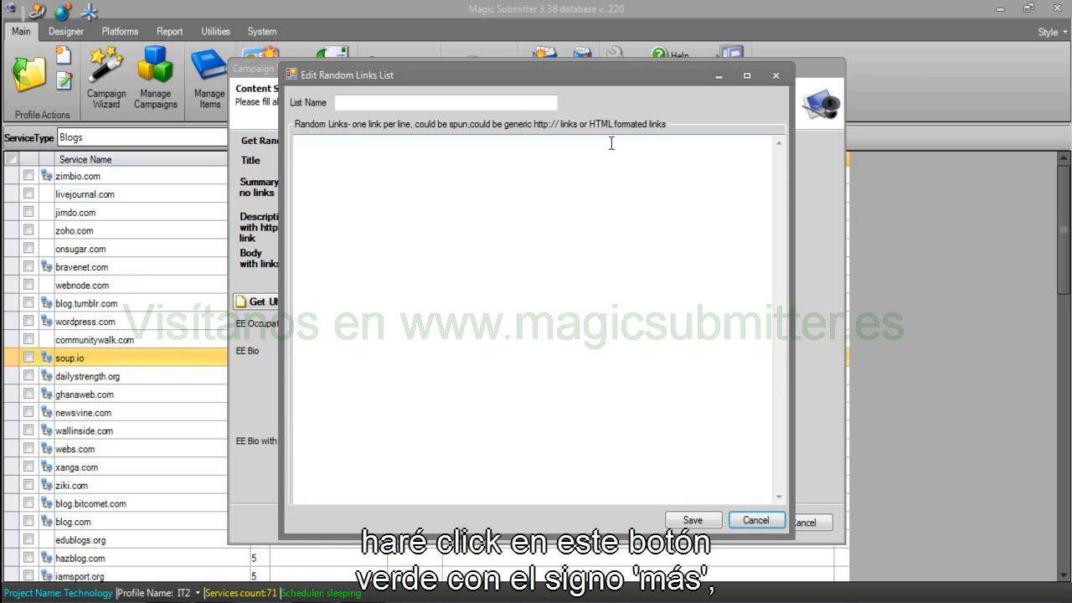
pyautogui.write('Informas')
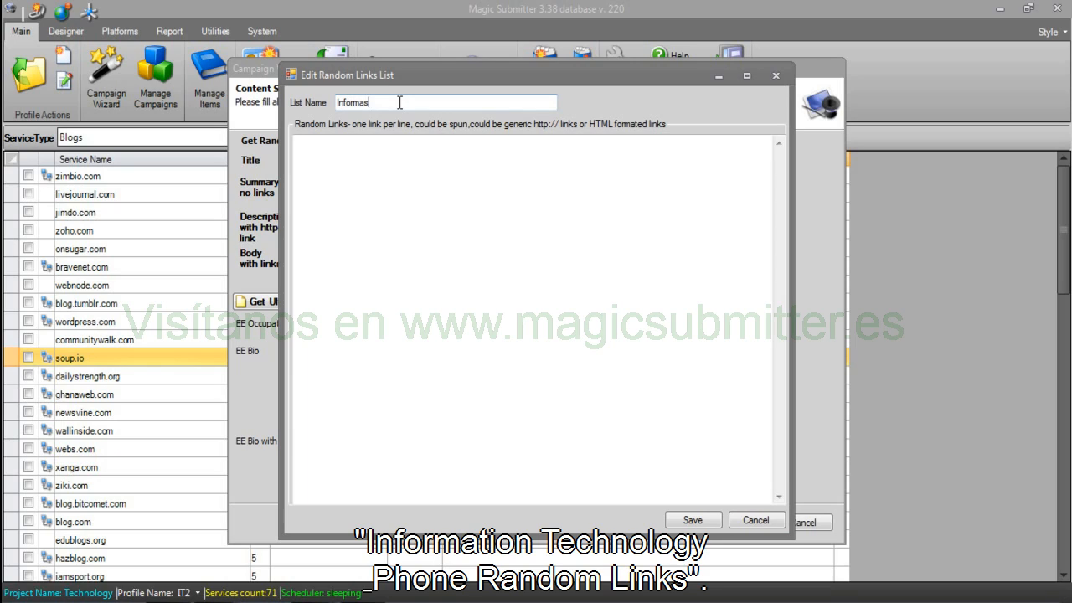
pyautogui.press('BackSpace')
pyautogui.write('tion Technology & Phone')
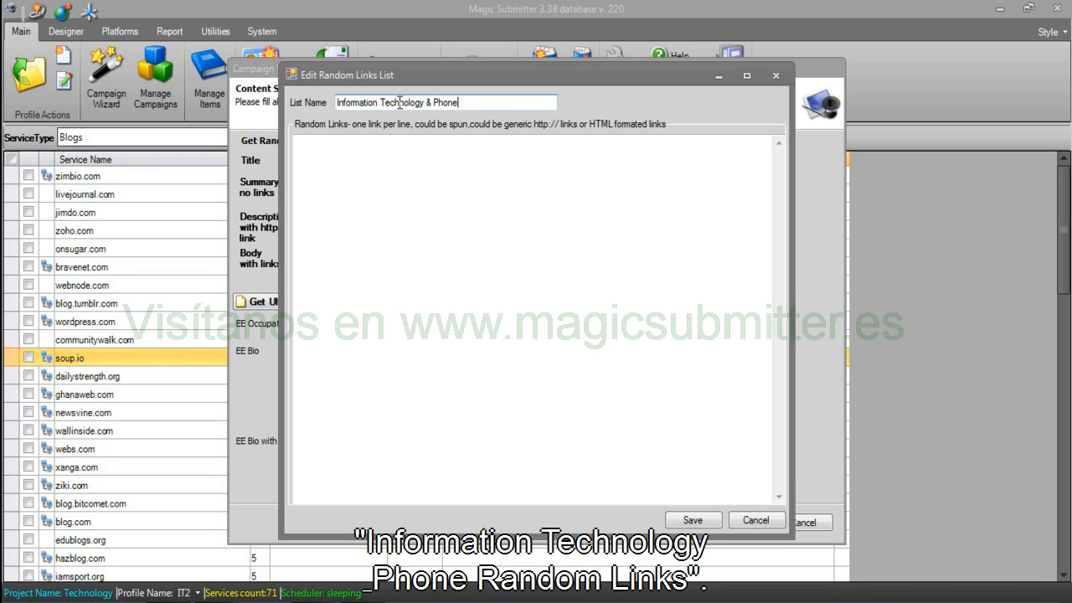
pyautogui.write(' Random Links')
pyautogui.click(466, 210)
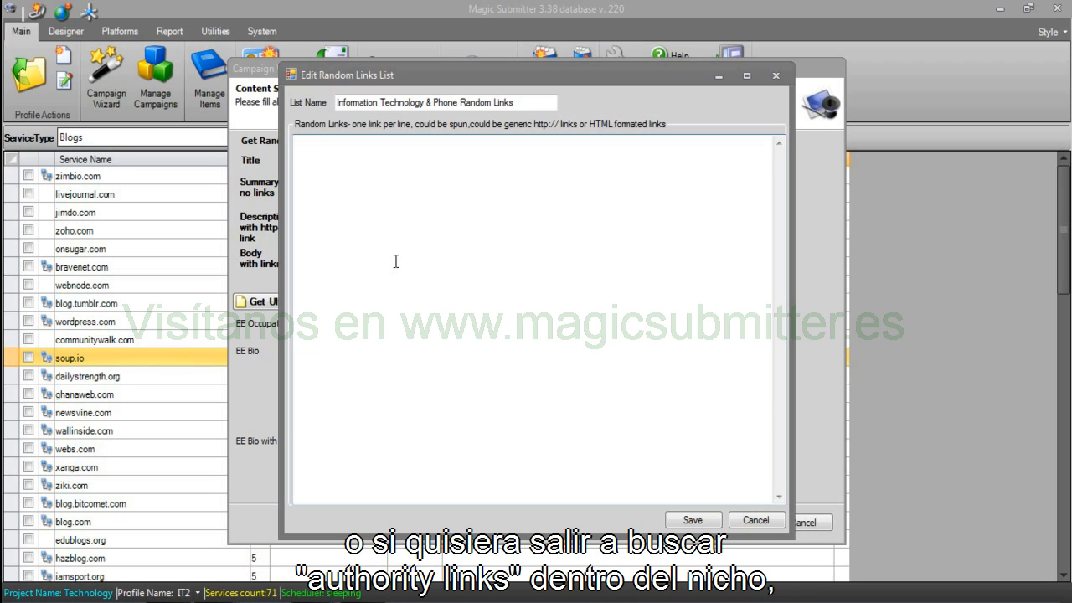
# Enter the site.com link with anchor {samsung|samsung galaxy|samsung galaxy phone} and begin the anotherlink {iphone line.
pyautogui.write('<a href="http://site.com"')
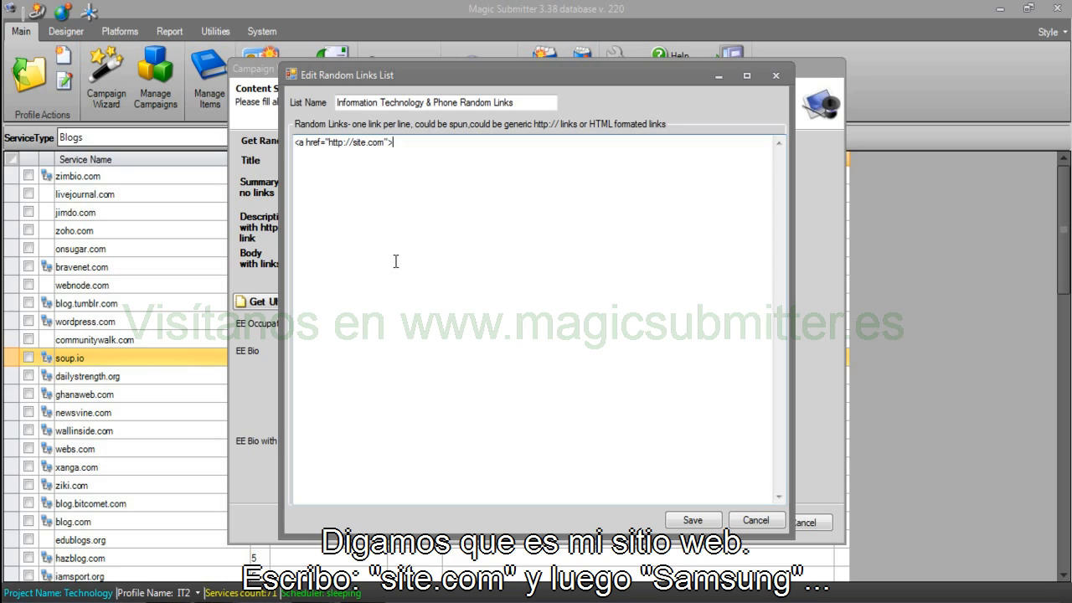
pyautogui.write('>{samsung|s')
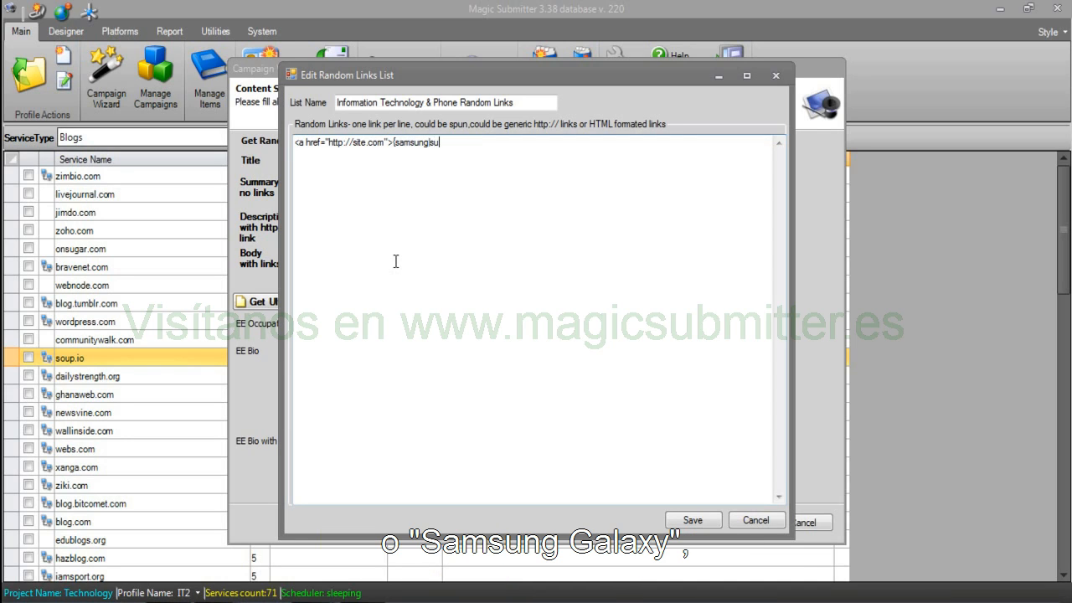
pyautogui.write('amsung galaxy')
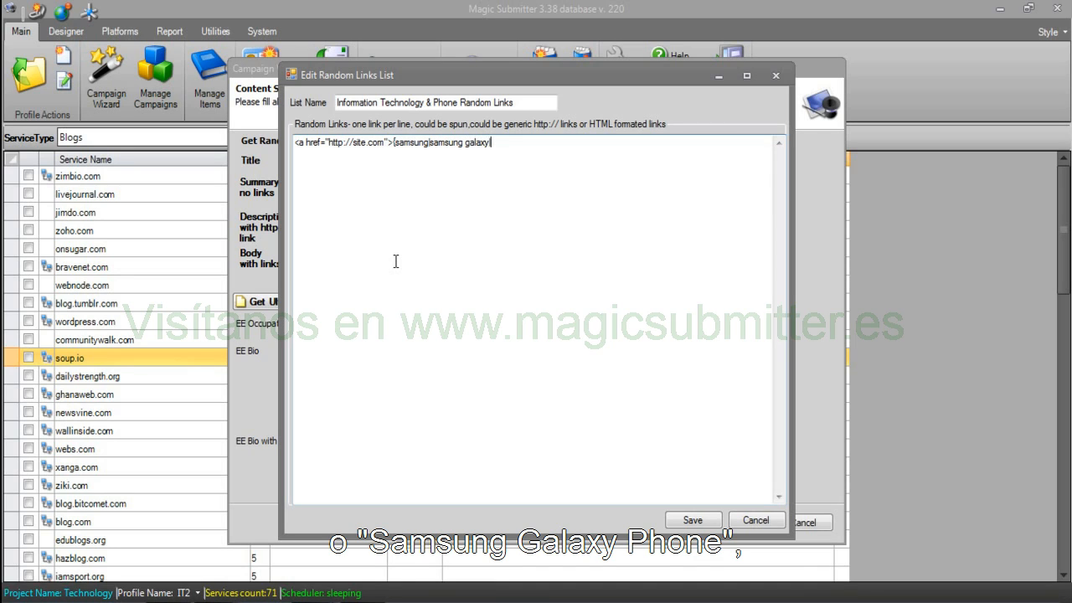
pyautogui.write('|samsung galaxy ph')
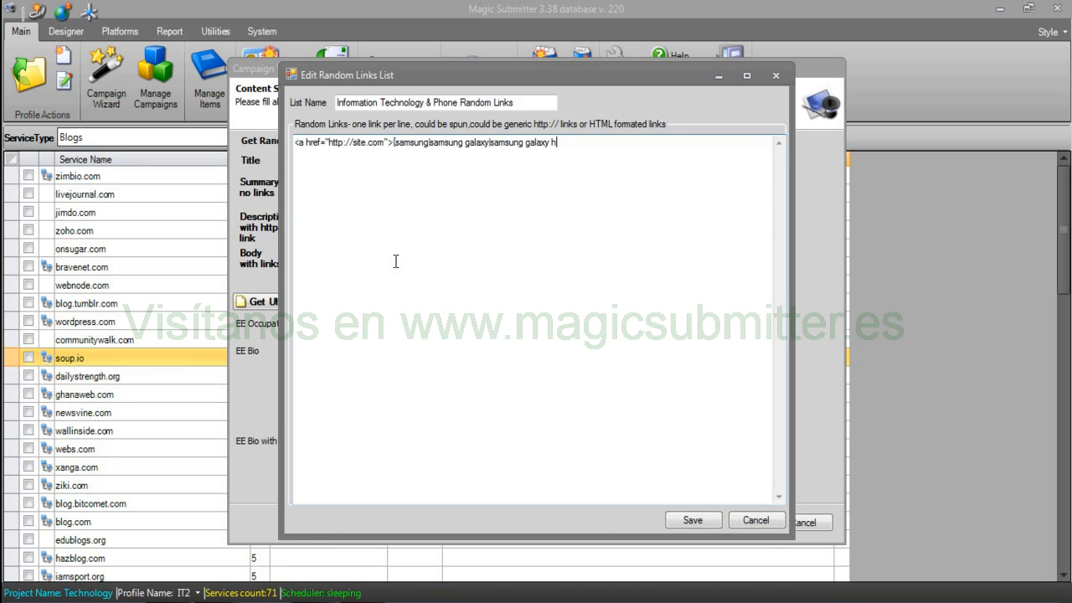
pyautogui.write('one')
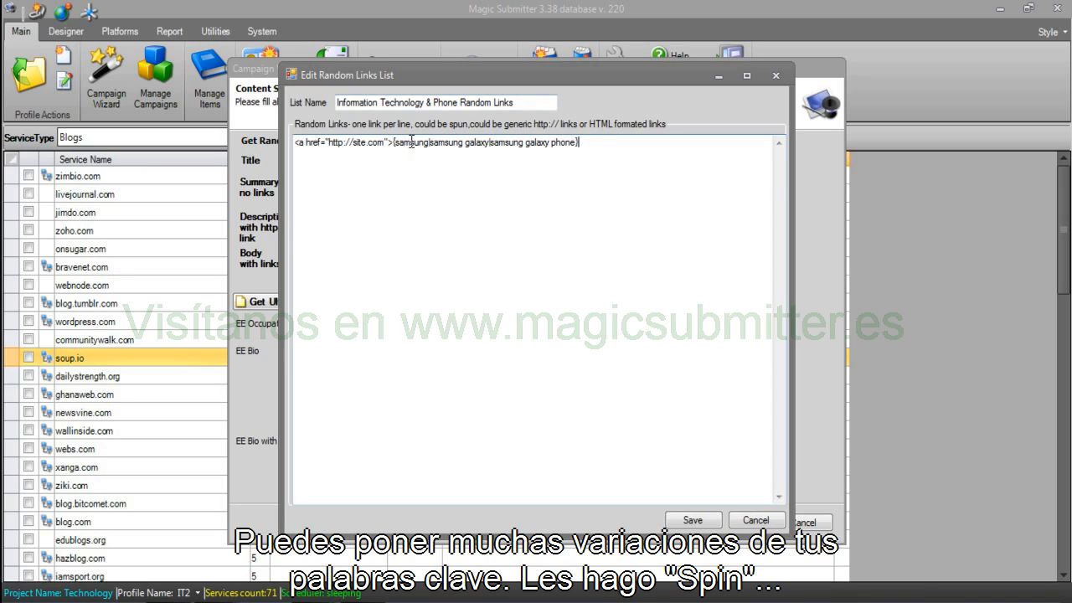
pyautogui.moveTo(392, 143); pyautogui.dragTo(556, 149)
pyautogui.click(599, 151)
pyautogui.write('</a>')
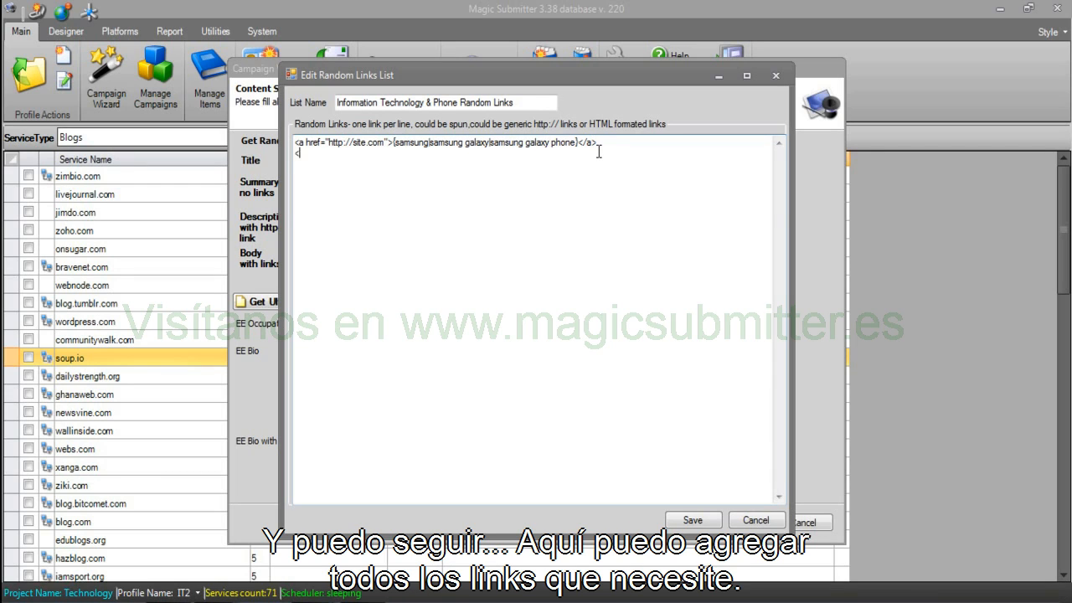
pyautogui.write('<a htef="http://site.')
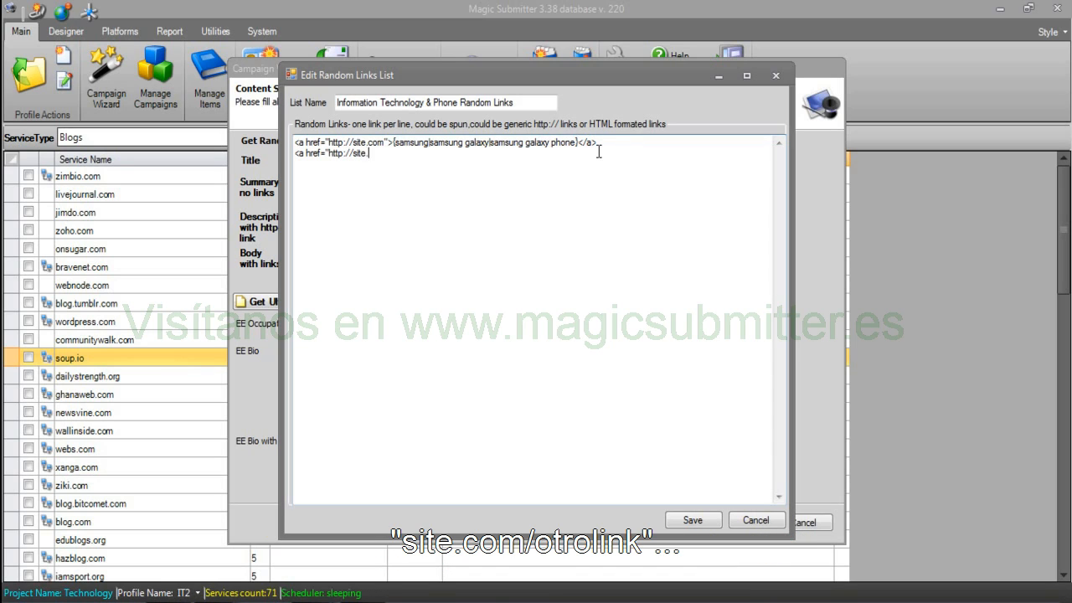
pyautogui.write('com/anotherlink')
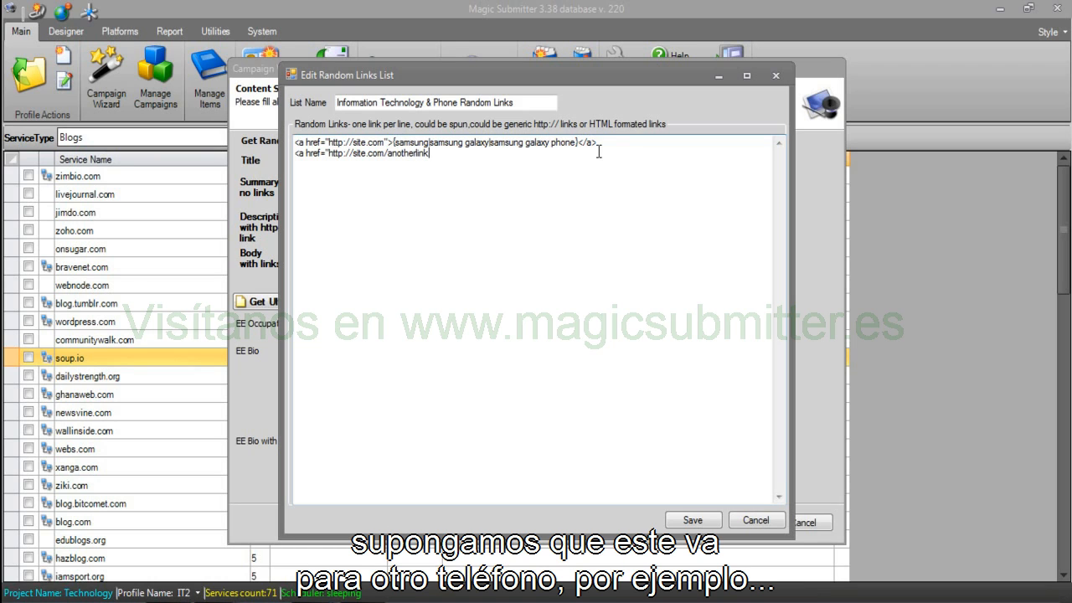
pyautogui.write('">{iphone')
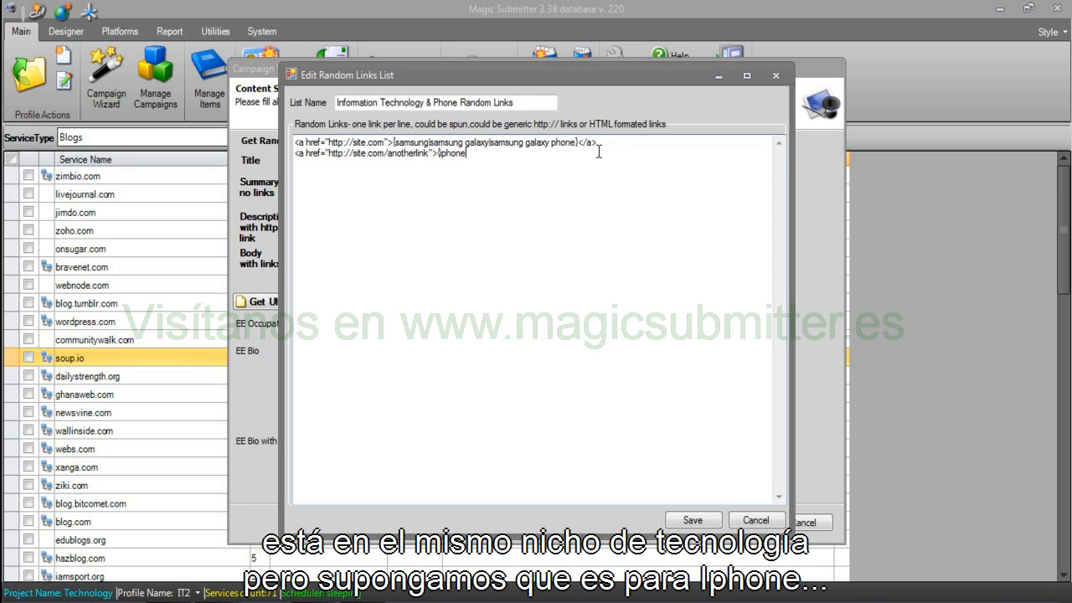
# Finish the link with |iphone parts}, then add facebook.com with {facebook samsung|samsung facebook}.
pyautogui.write('|iphone parts}</')
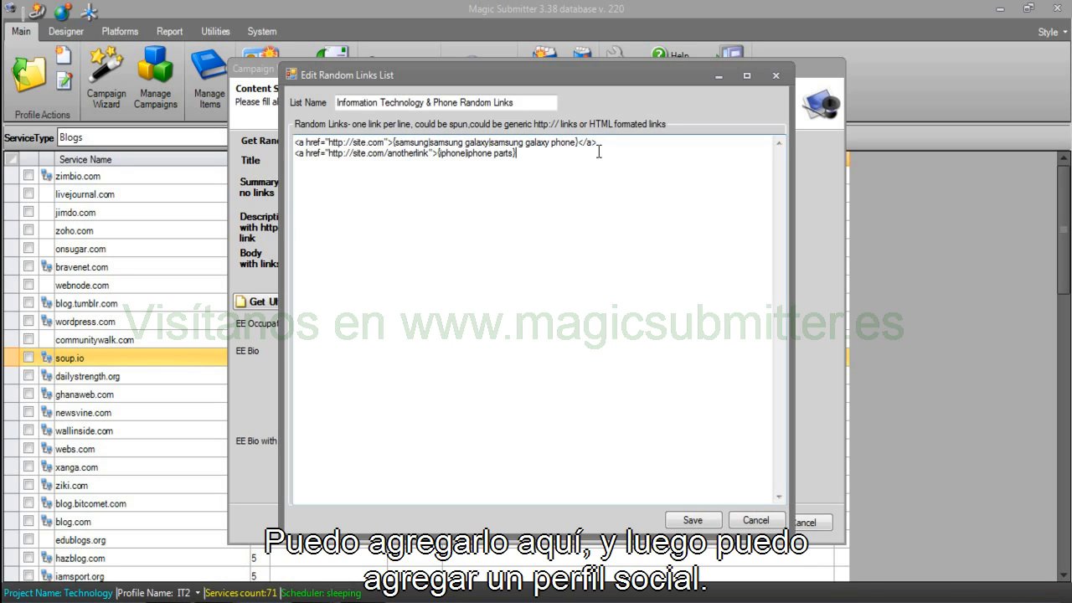
pyautogui.write('a>')
pyautogui.press('Return')
pyautogui.write('<a href="http://')
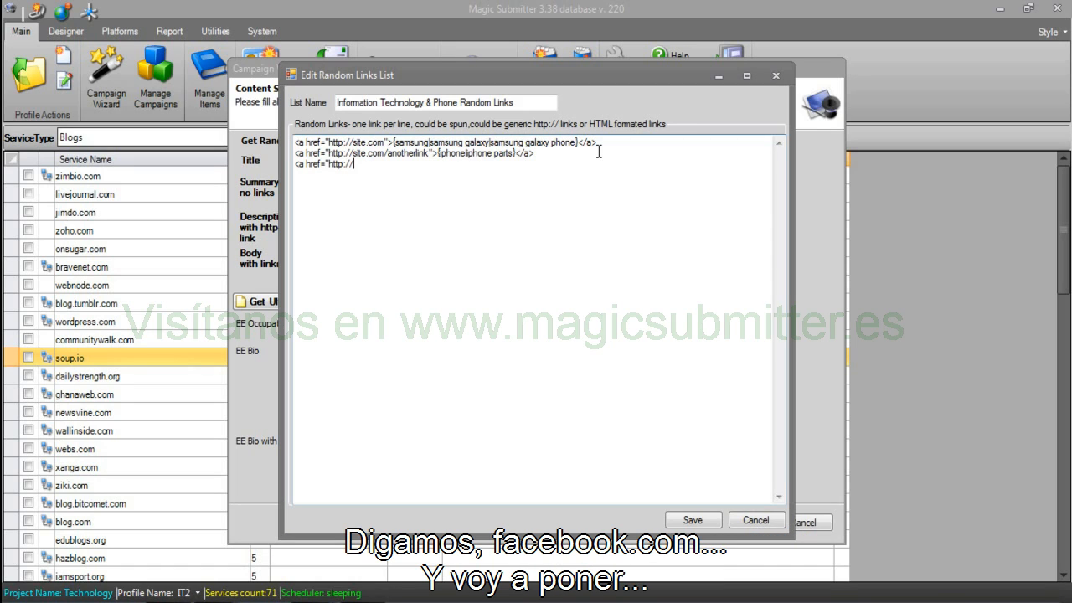
pyautogui.write('facebook.com">{fac')
pyautogui.write('e')
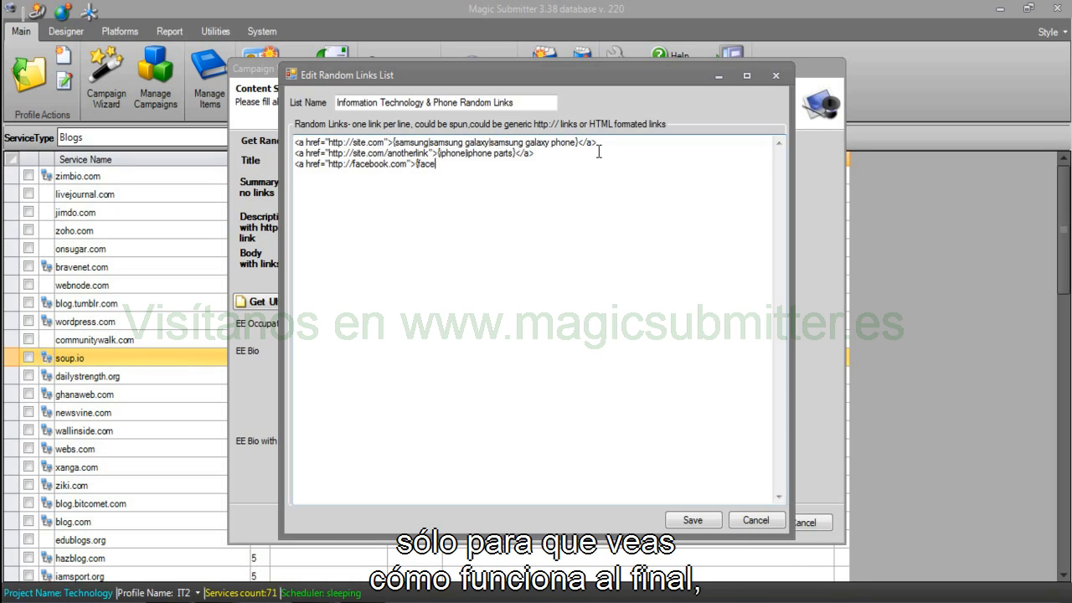
pyautogui.write('book samsung|sa')
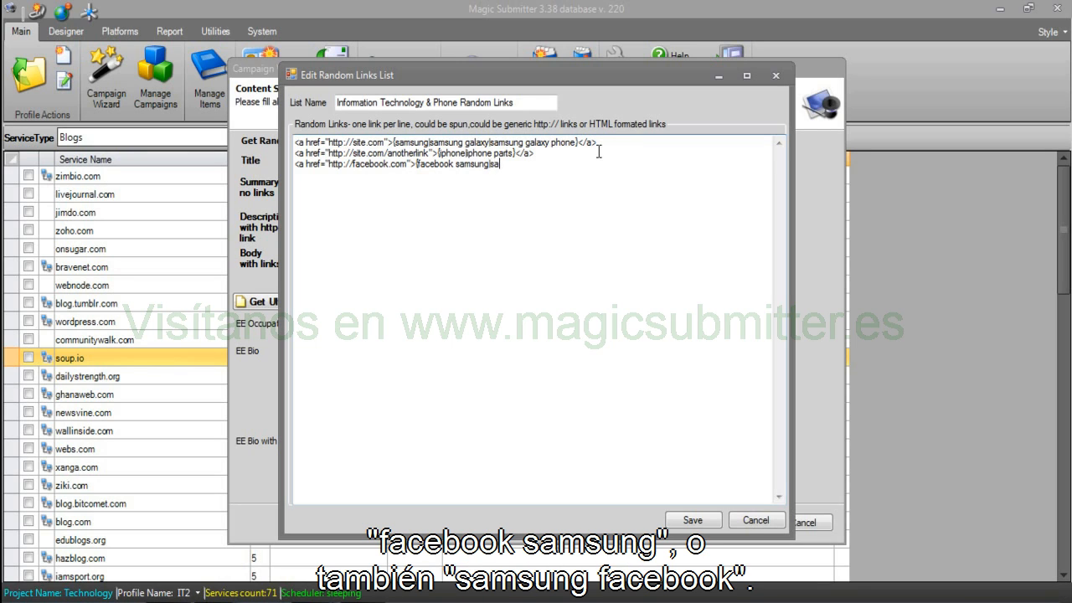
pyautogui.write('m')
pyautogui.write('sung')
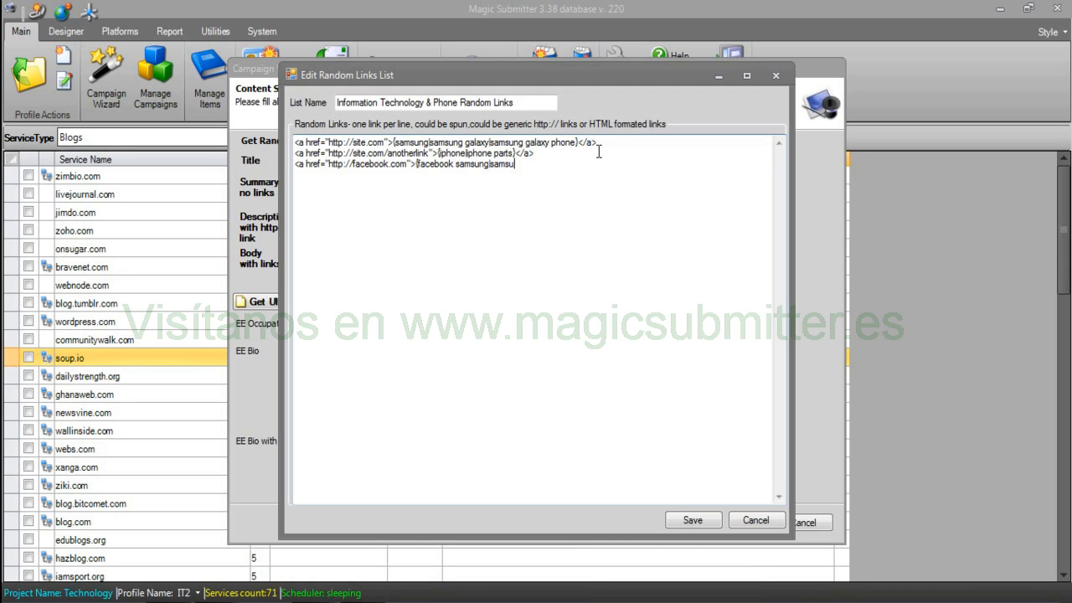
pyautogui.write(' facebook')
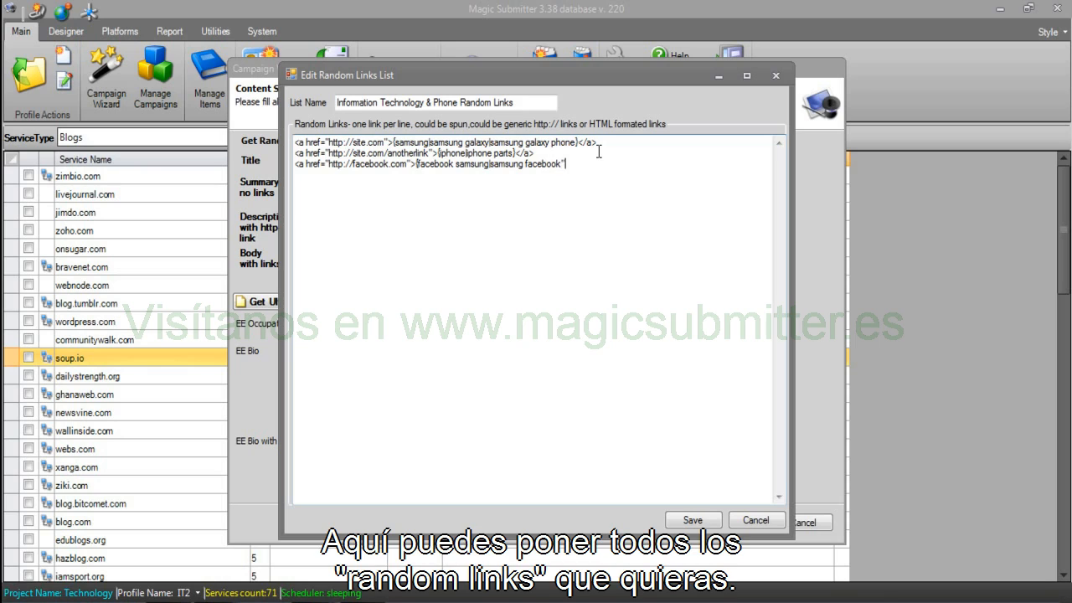
pyautogui.write('}</a>')
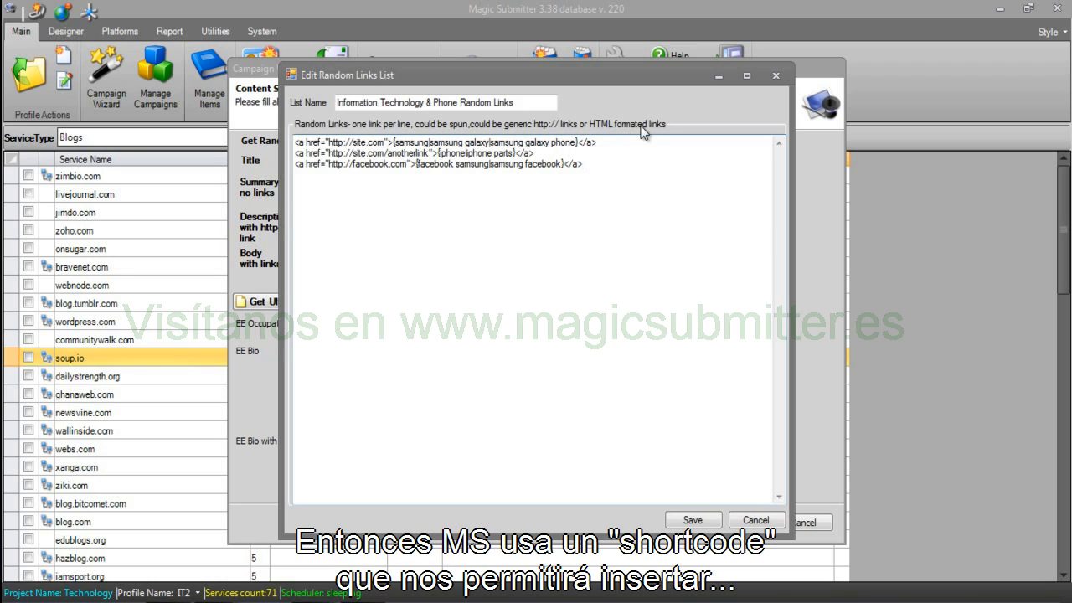
# Select the Facebook, first two and iPhone link lines to review them.
pyautogui.moveTo(583, 164); pyautogui.dragTo(265, 199)
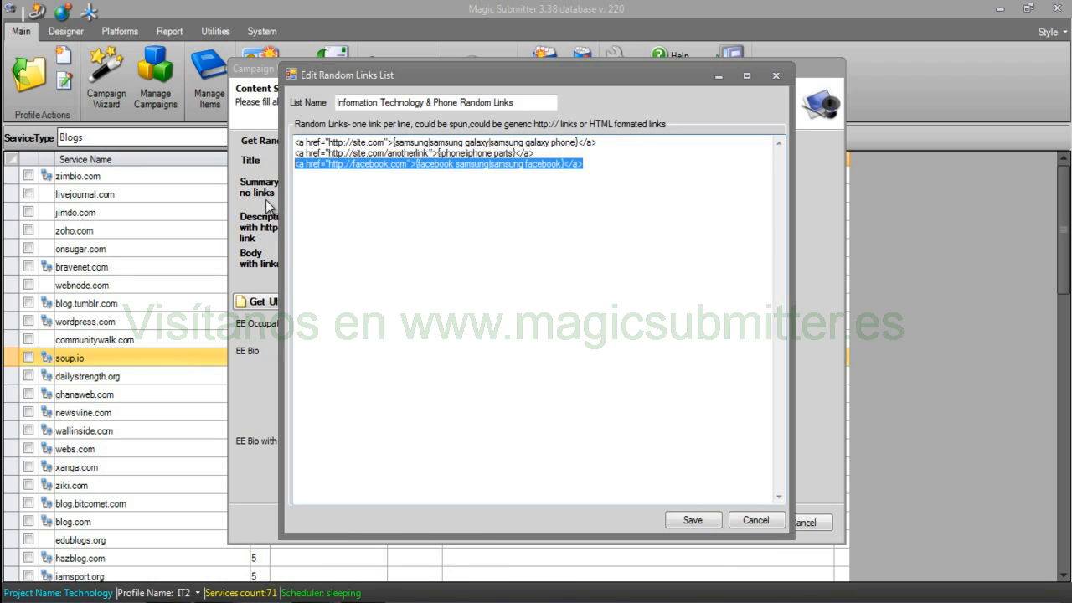
pyautogui.moveTo(561, 153); pyautogui.dragTo(257, 159)
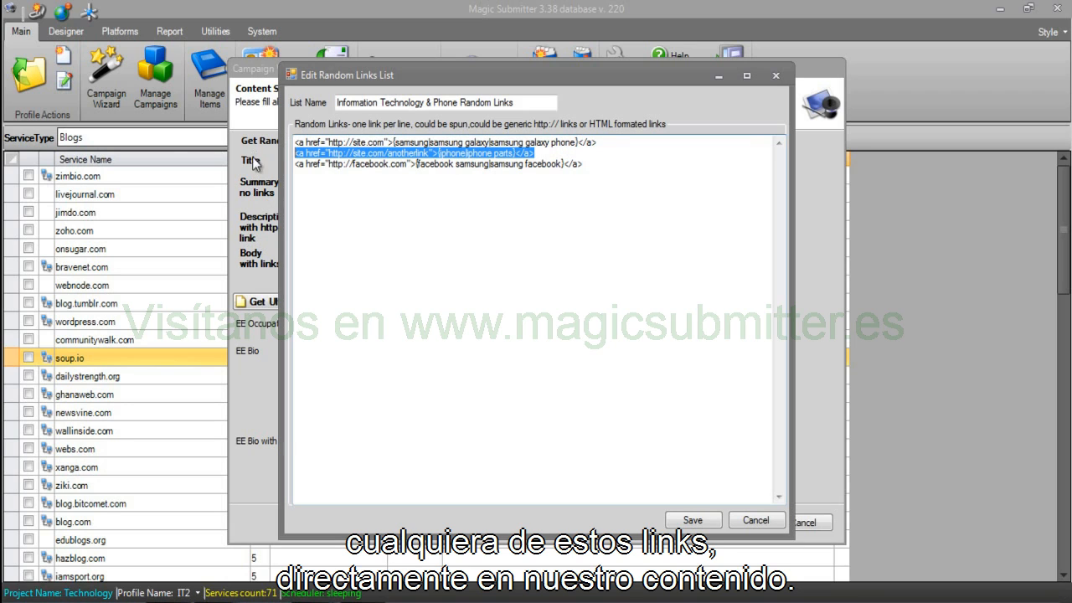
pyautogui.moveTo(602, 142); pyautogui.dragTo(439, 142)
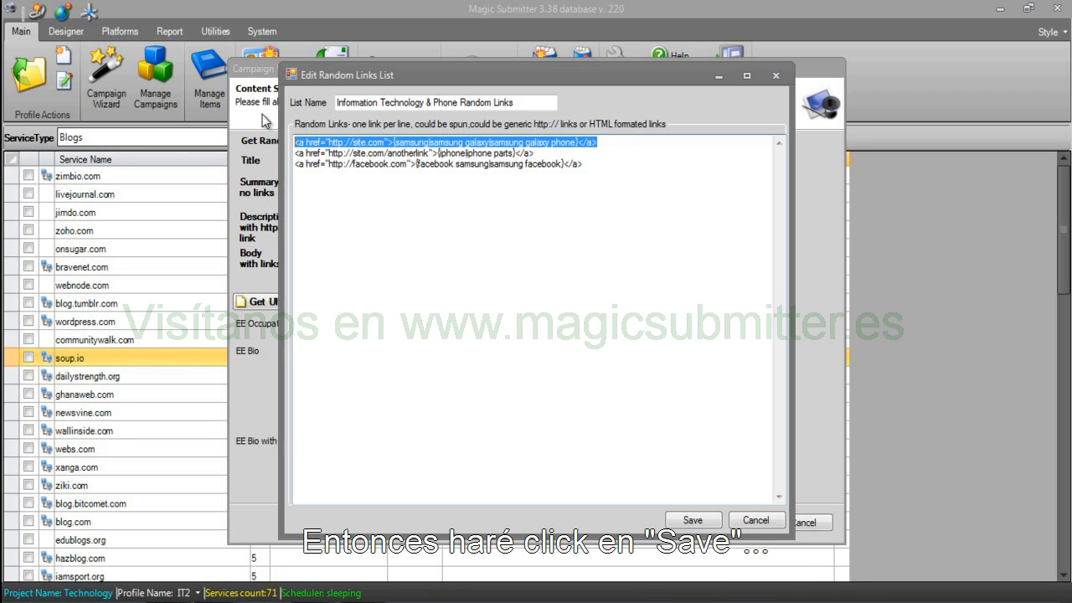
pyautogui.click(694, 521)
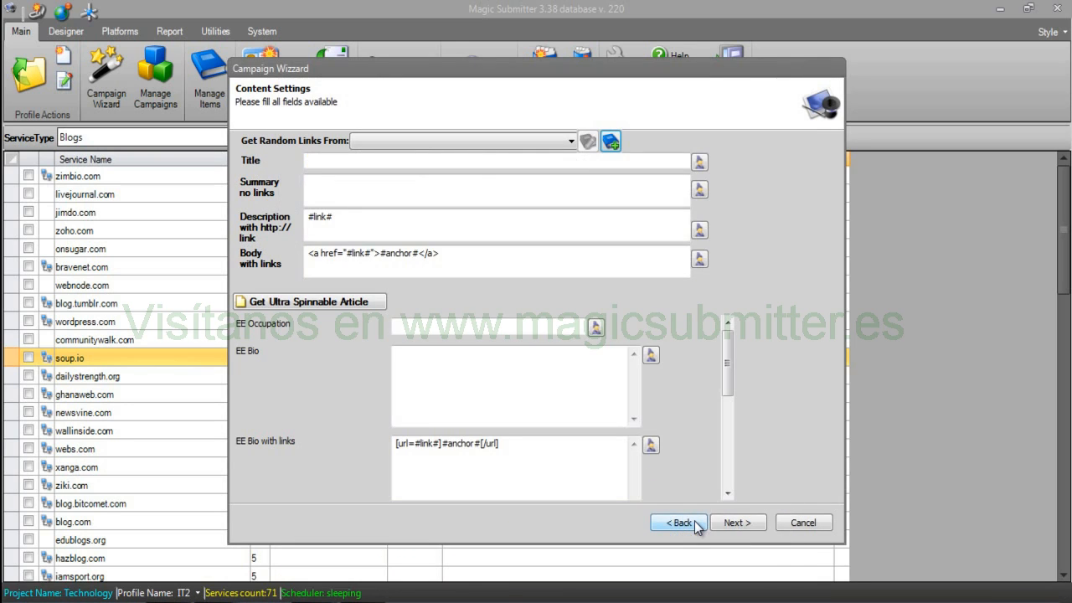
pyautogui.click(533, 141)
pyautogui.click(427, 177)
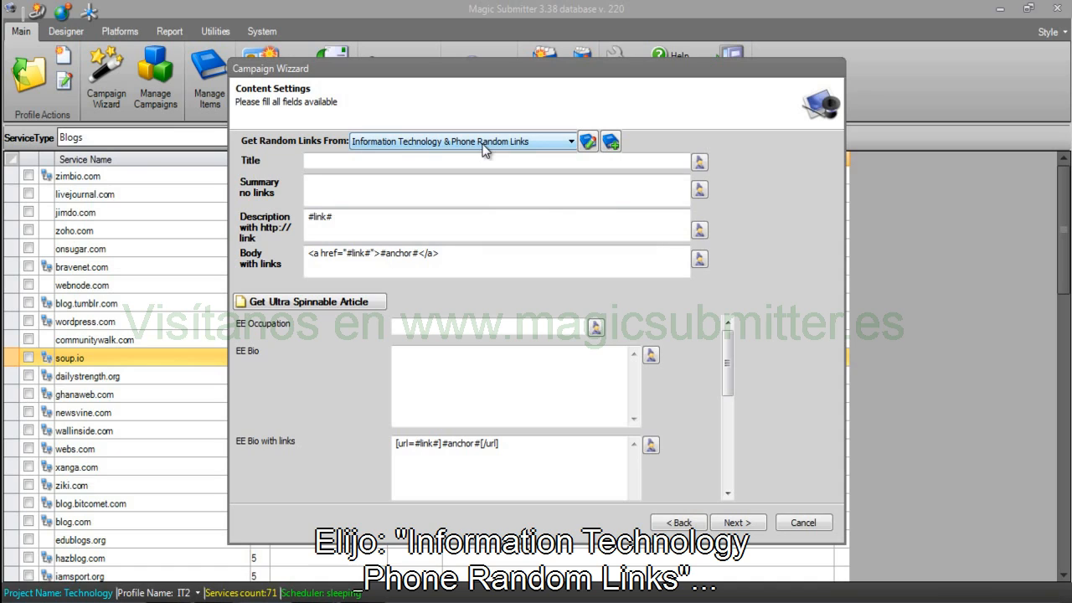
pyautogui.click(365, 162)
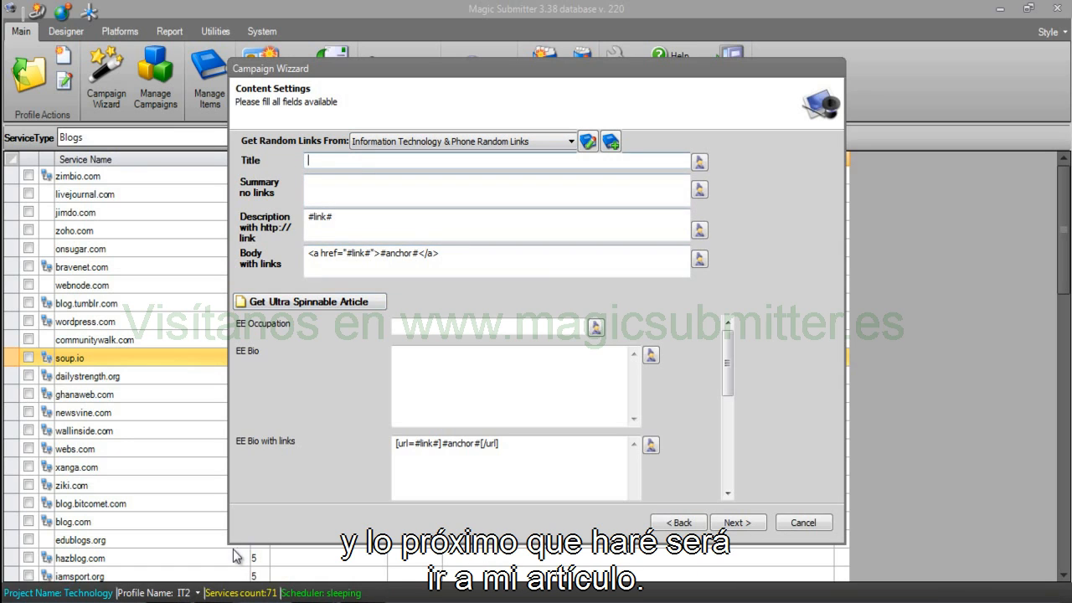
pyautogui.click(217, 602)
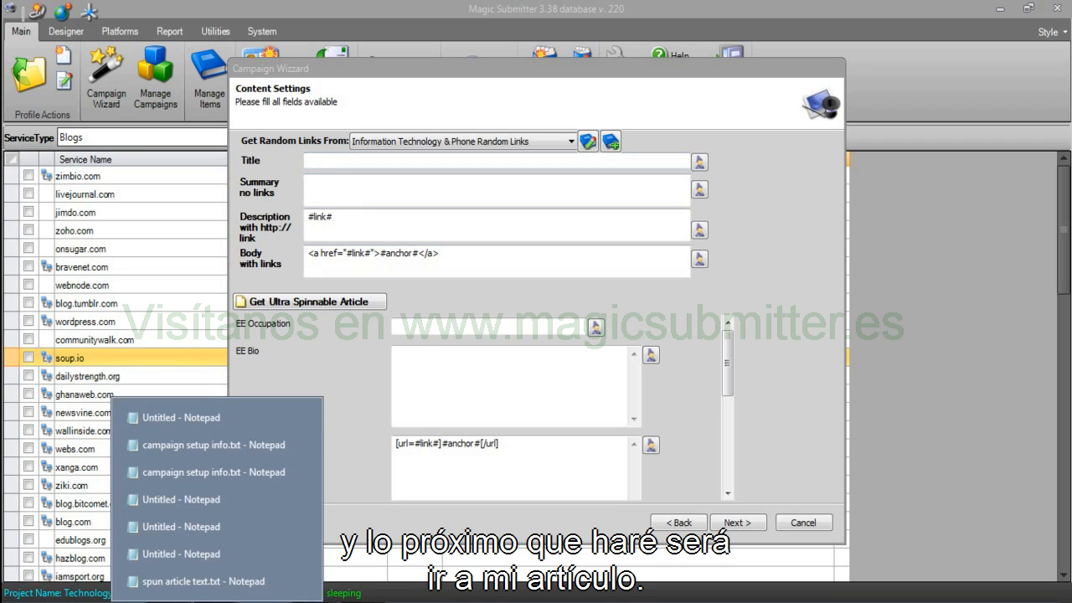
pyautogui.click(311, 160)
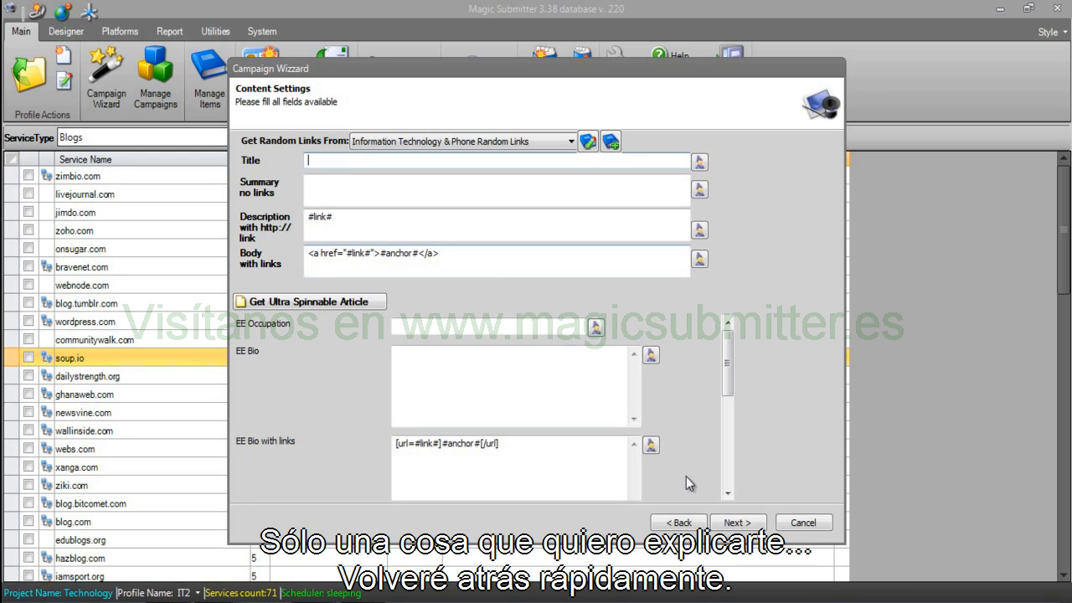
pyautogui.click(676, 522)
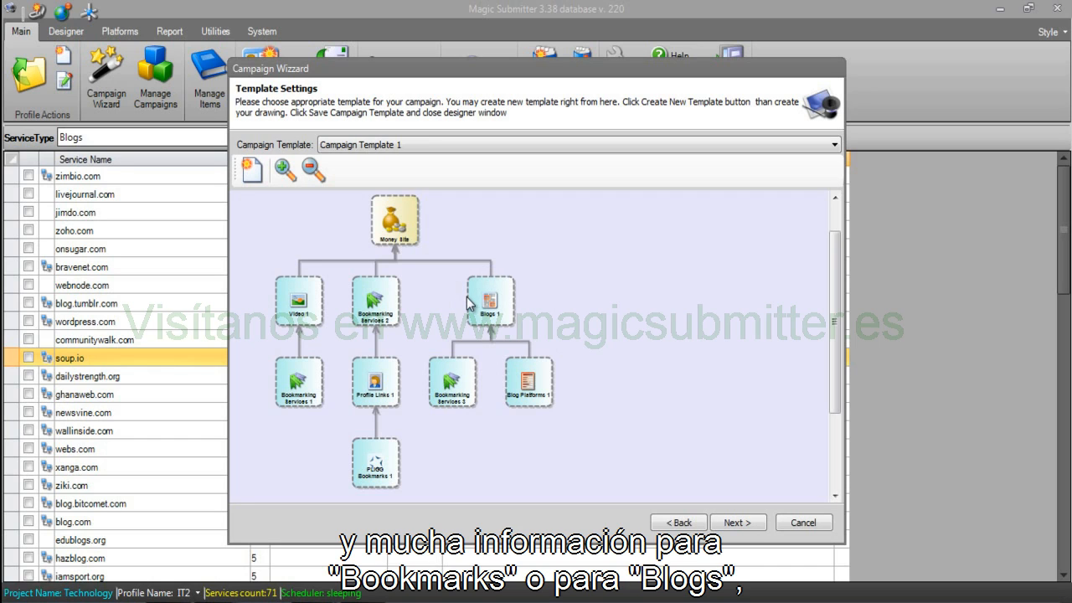
pyautogui.click(742, 524)
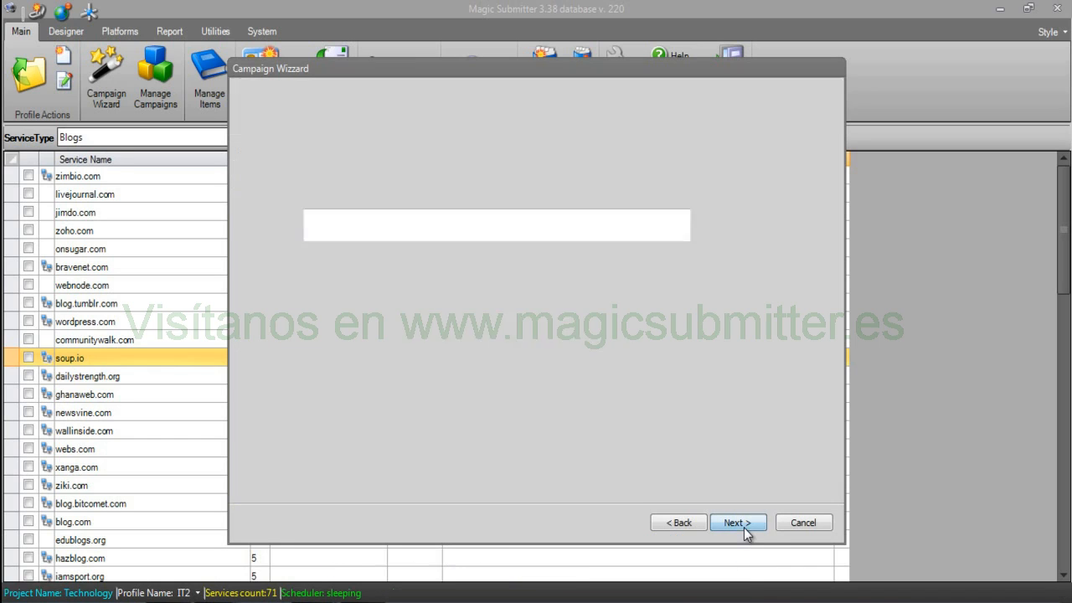
pyautogui.click(428, 165)
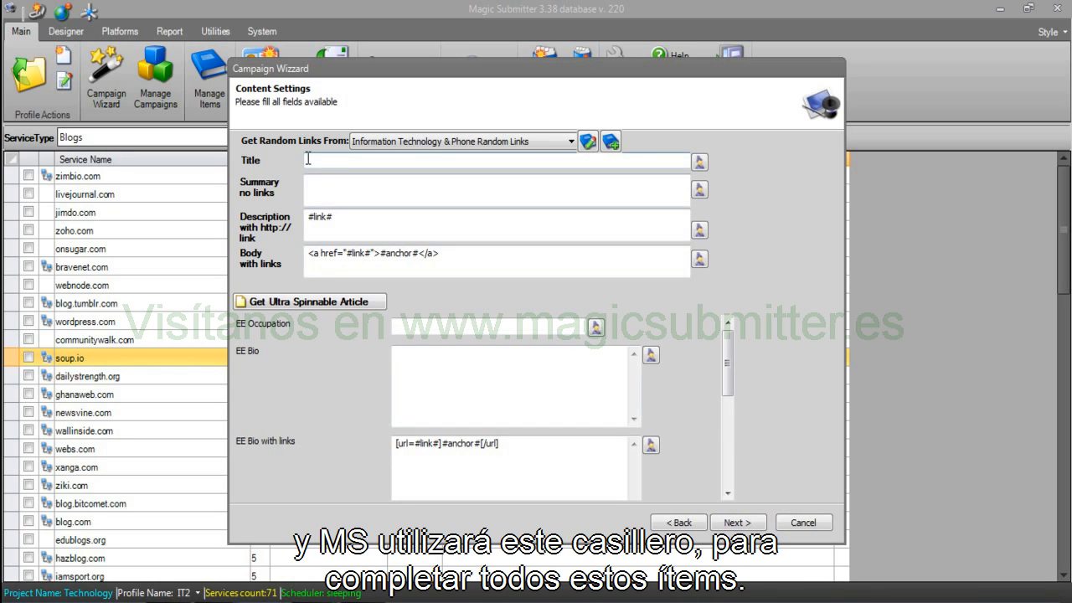
pyautogui.click(670, 522)
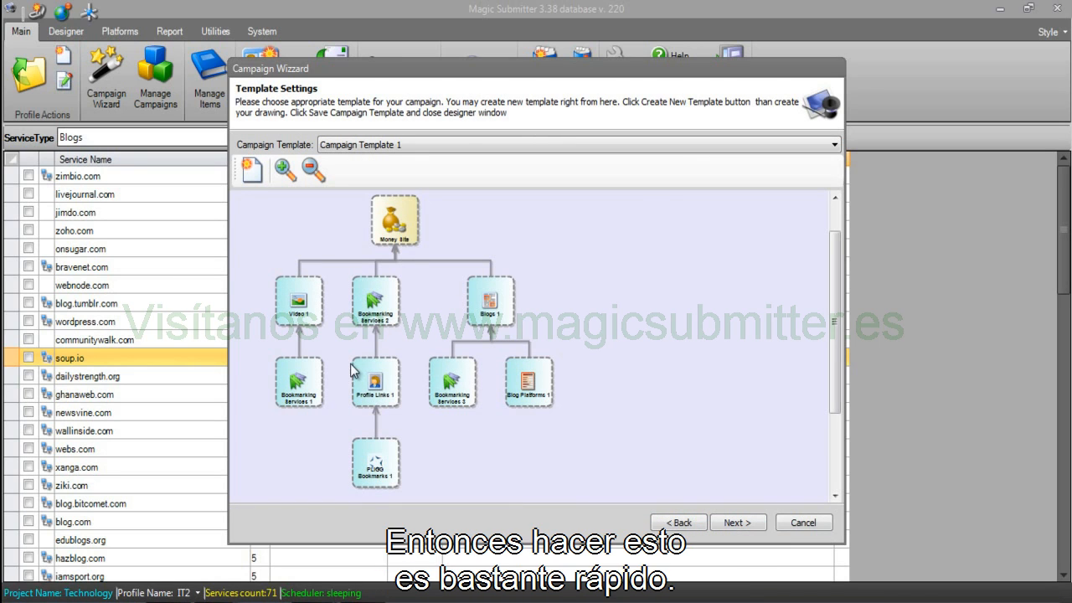
pyautogui.click(733, 531)
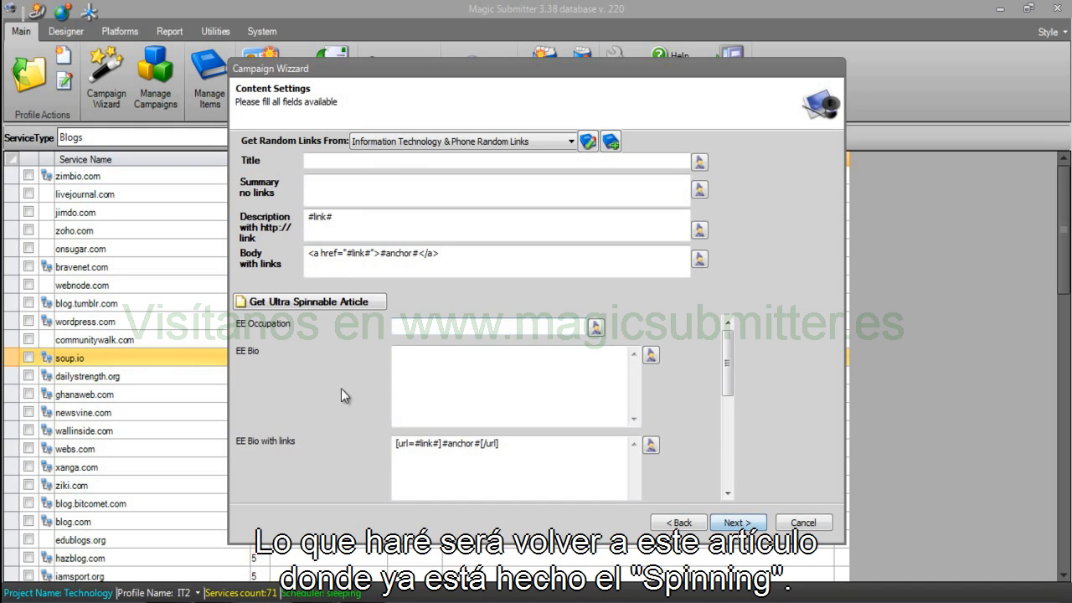
pyautogui.click(217, 601)
pyautogui.click(203, 581)
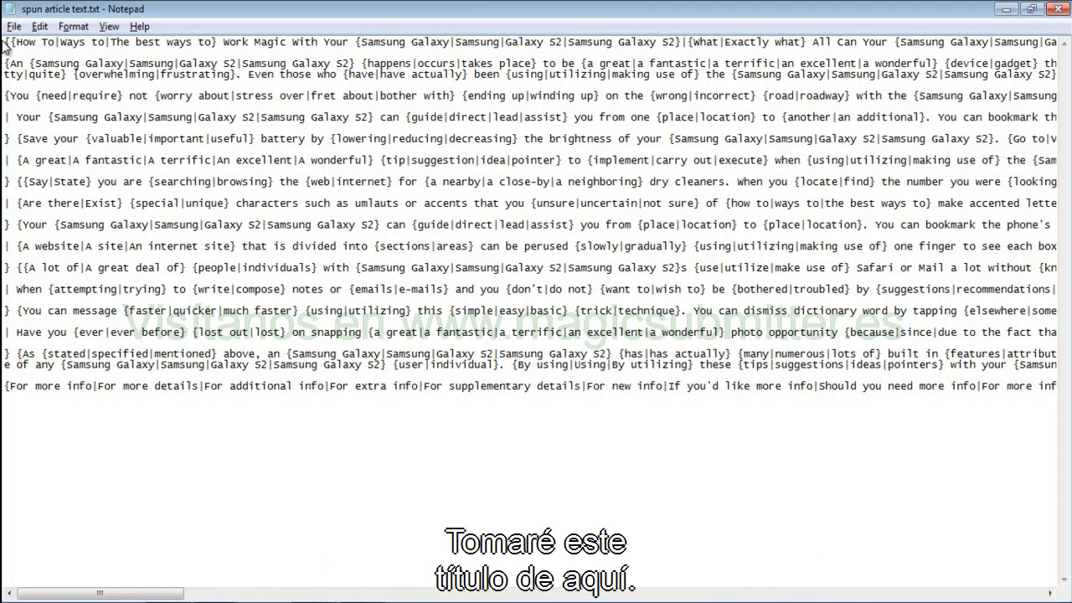
# Copy the spintax title line from Notepad and load it into the rewriter for the Title field.
pyautogui.moveTo(5, 42); pyautogui.dragTo(6, 64)
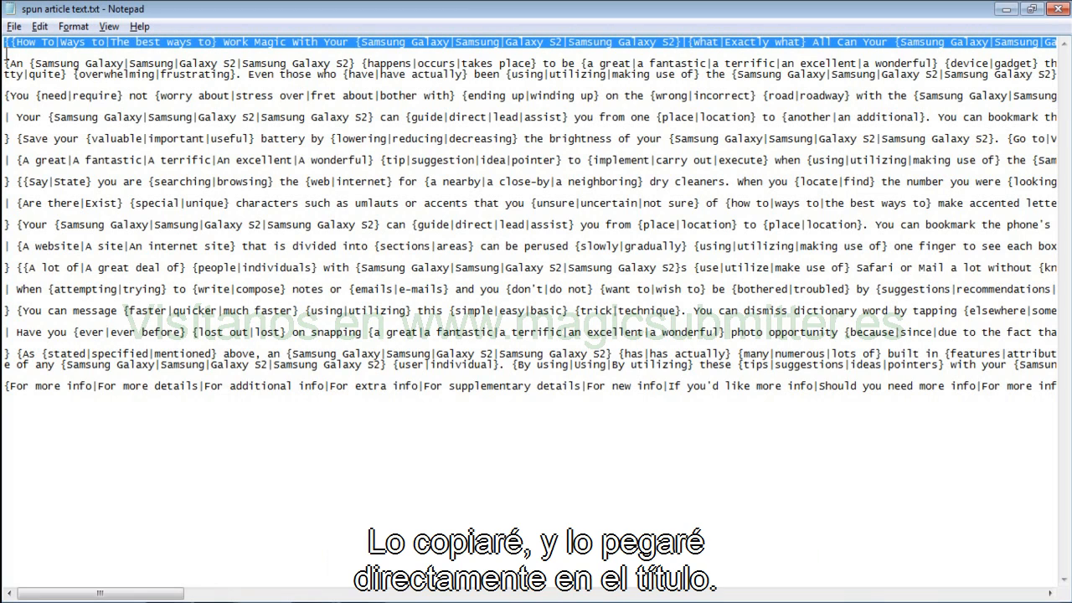
pyautogui.click(303, 602)
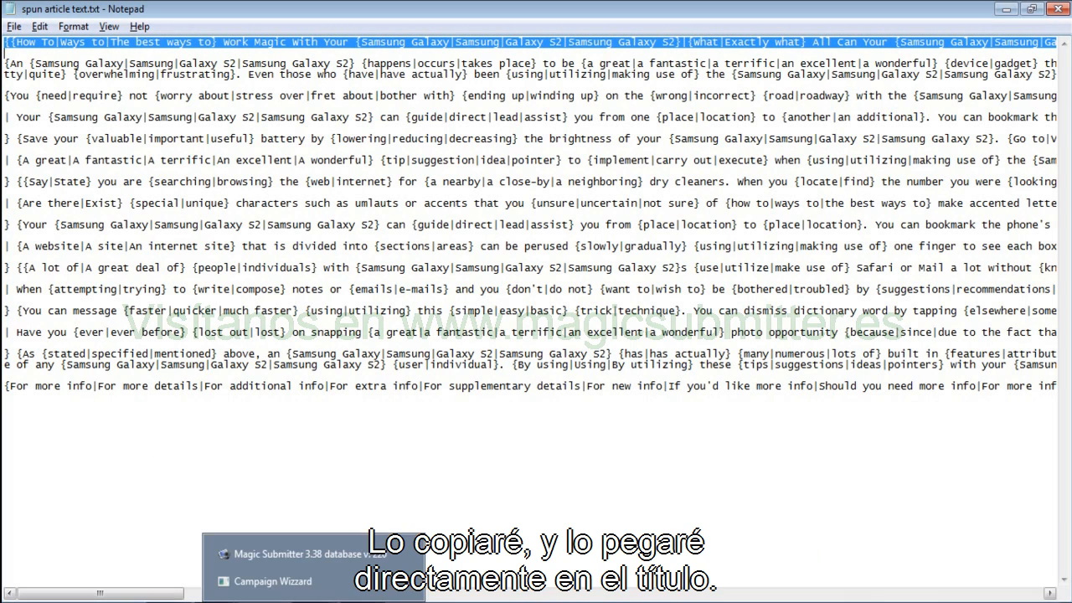
pyautogui.click(272, 581)
pyautogui.click(341, 163)
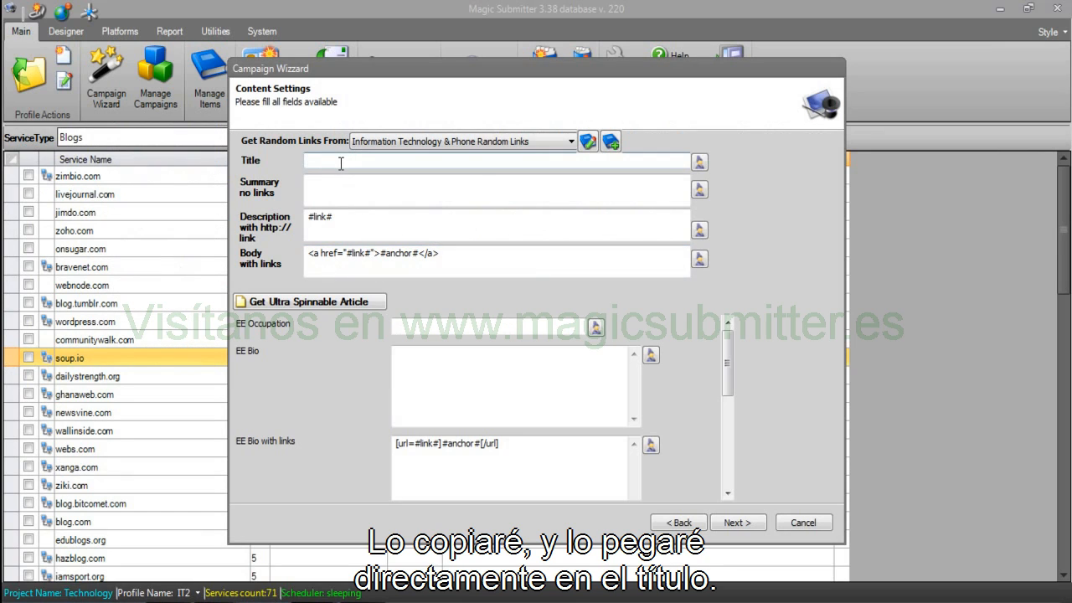
pyautogui.click(698, 163)
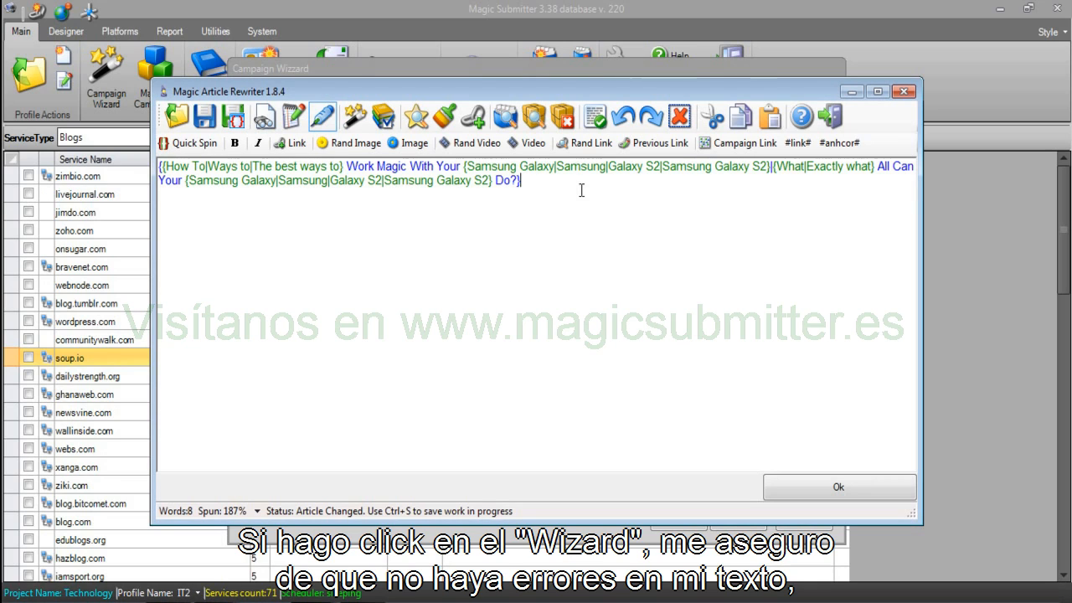
# Preview several unique versions of the spun title with repeated rewrites.
pyautogui.click(355, 121)
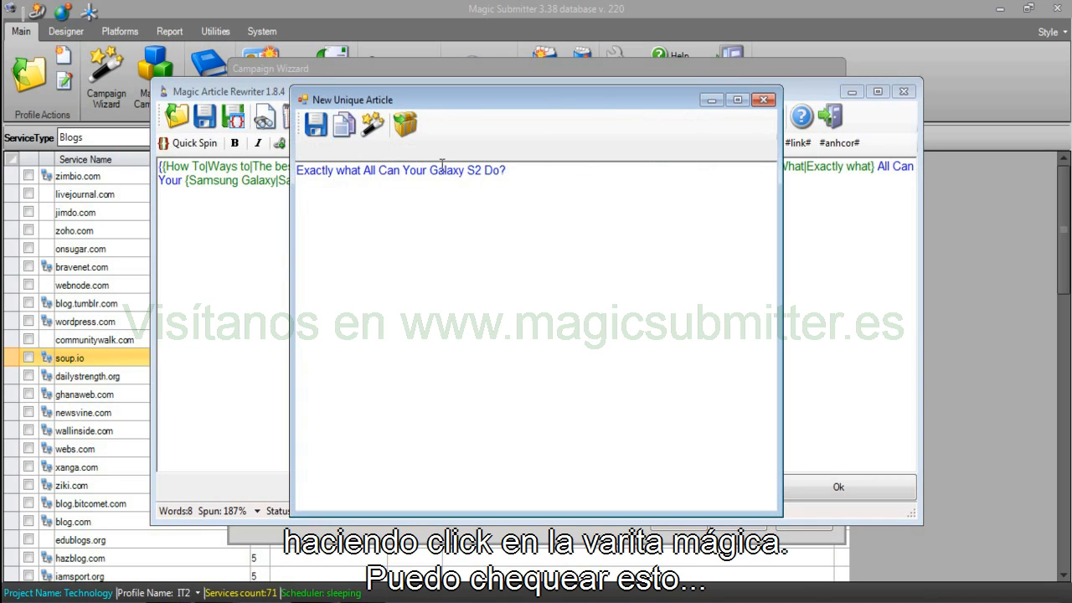
pyautogui.click(376, 123)
pyautogui.click(378, 124)
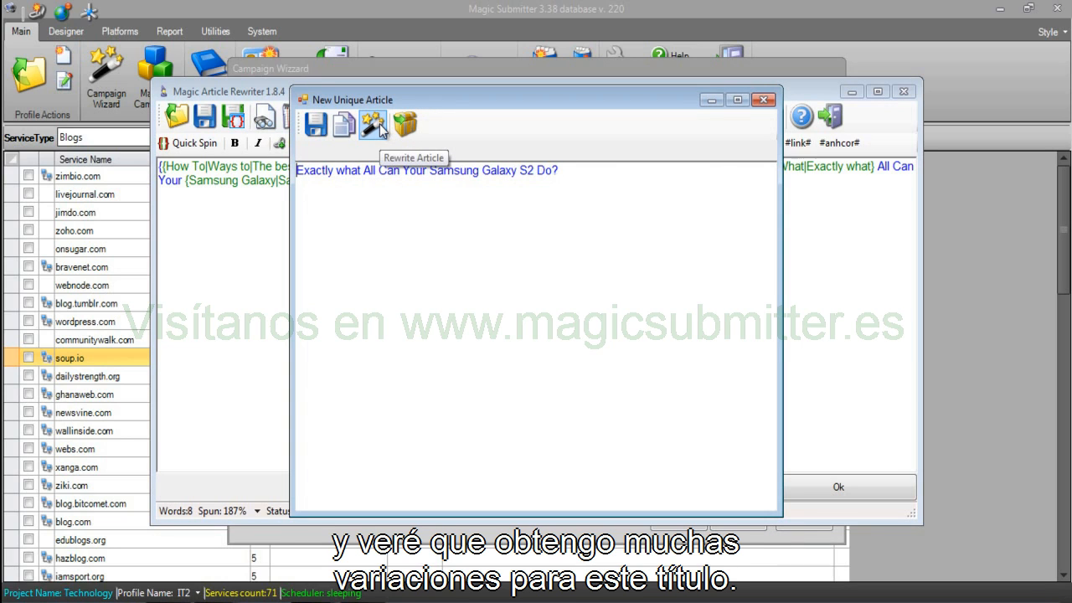
pyautogui.click(379, 126)
pyautogui.click(378, 125)
pyautogui.click(378, 125)
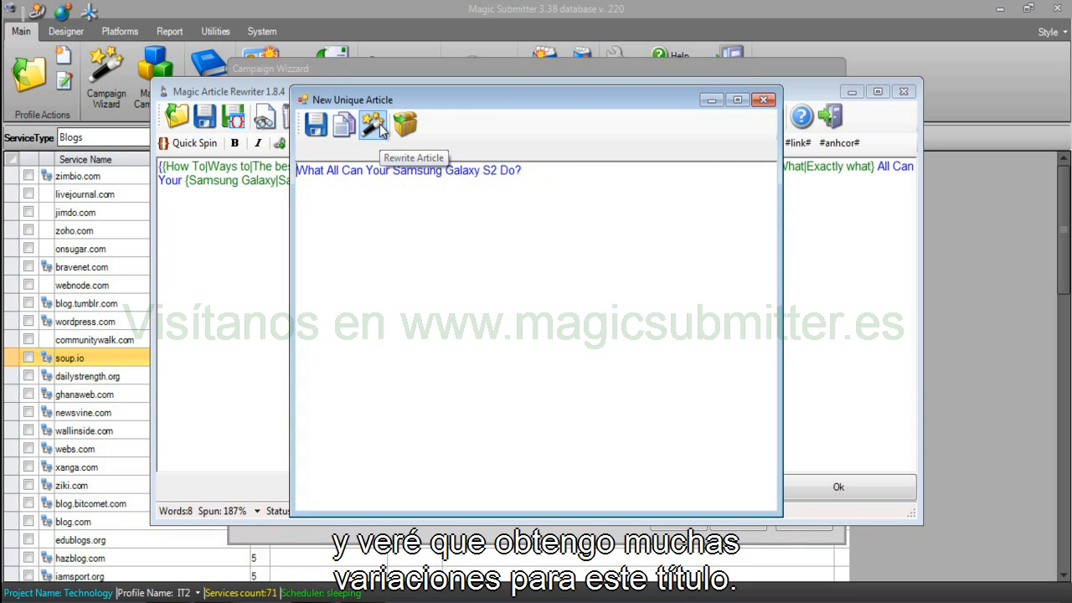
pyautogui.click(378, 125)
pyautogui.click(379, 125)
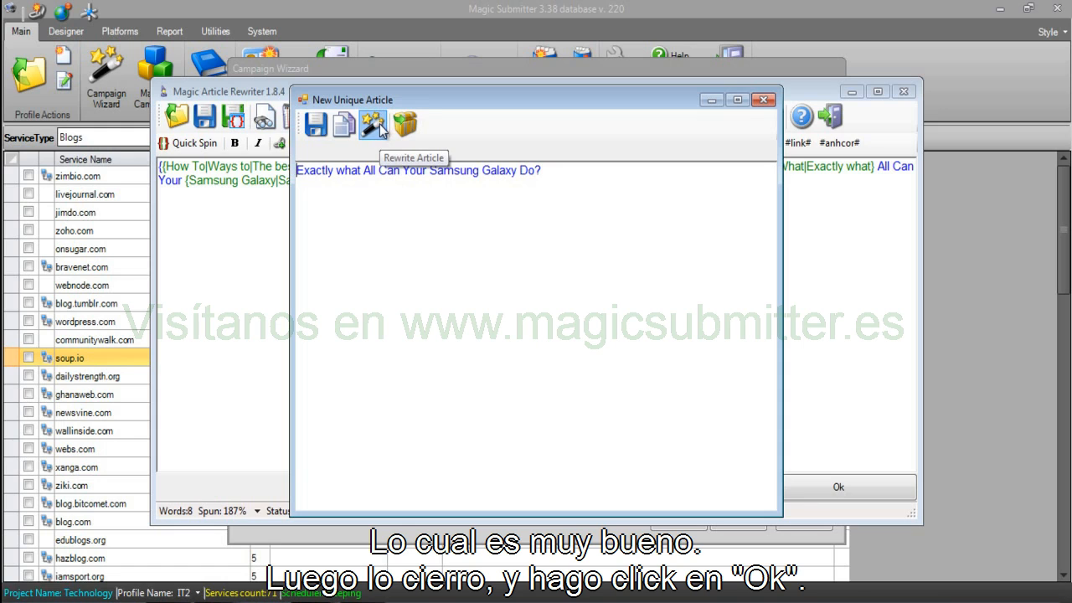
pyautogui.click(378, 126)
# Close the preview, accept the spintax title into the wizard's Title, and move to Summary no links.
pyautogui.click(762, 99)
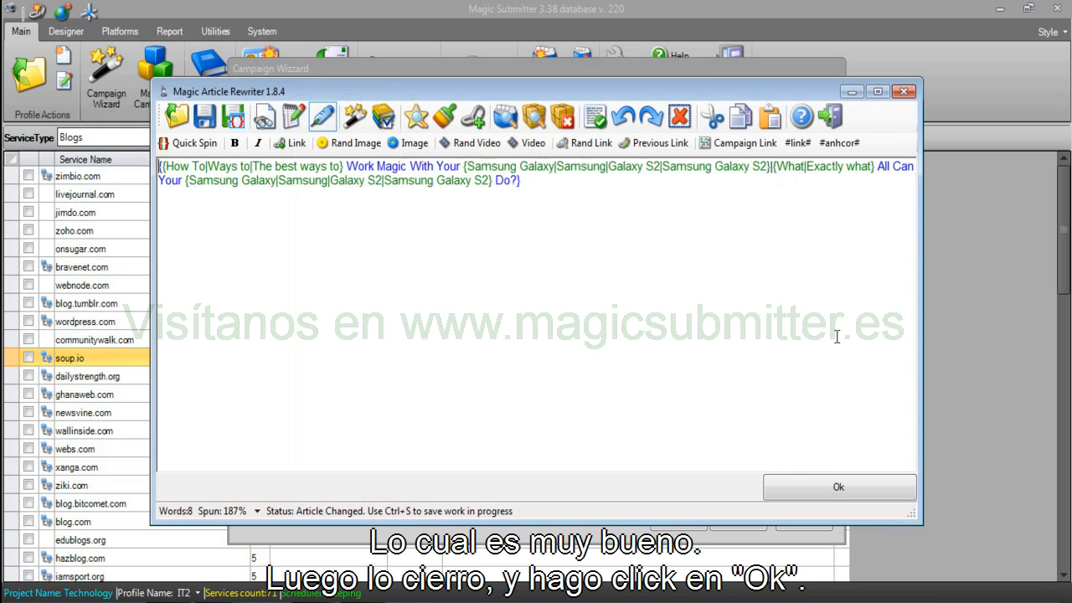
pyautogui.click(829, 489)
pyautogui.click(391, 195)
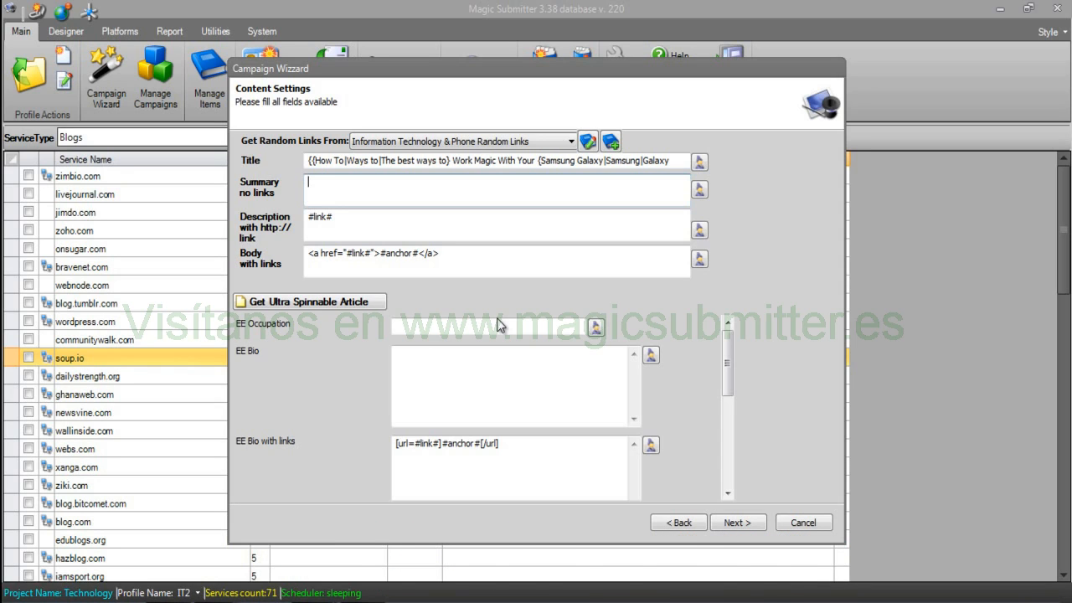
# Paste the first spun paragraph from spun article text.txt into Summary no links.
pyautogui.click(286, 582)
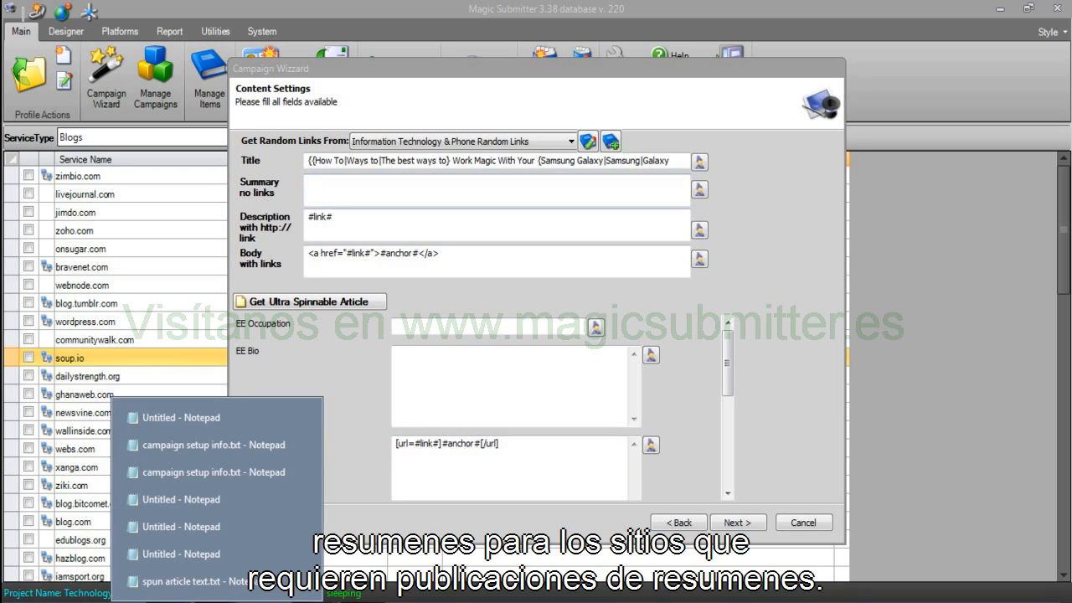
pyautogui.click(223, 590)
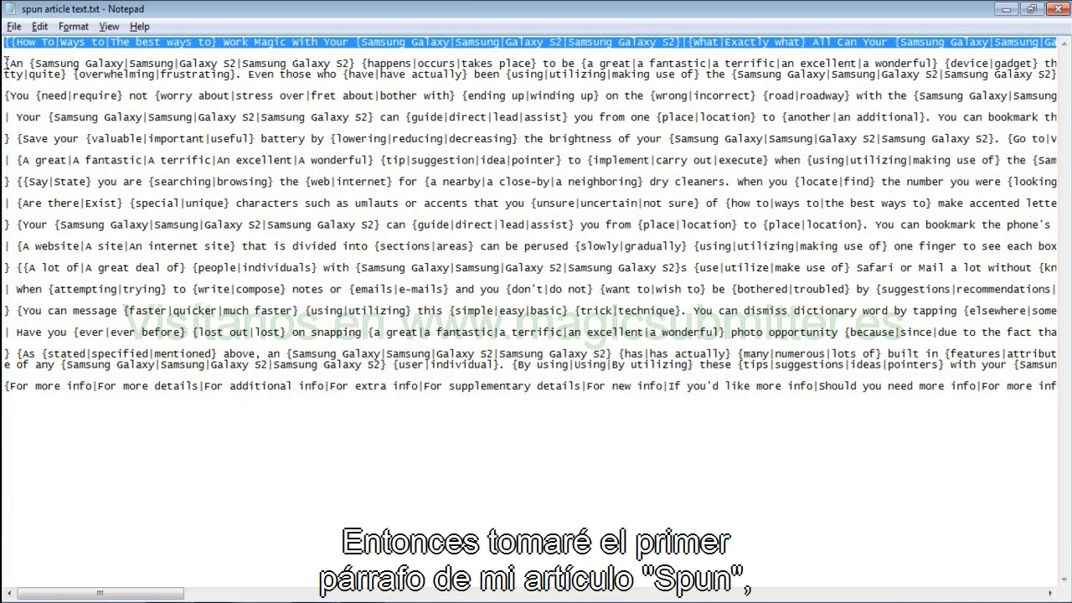
pyautogui.moveTo(7, 59); pyautogui.dragTo(14, 84)
pyautogui.hotkey('ctrl', 'c')
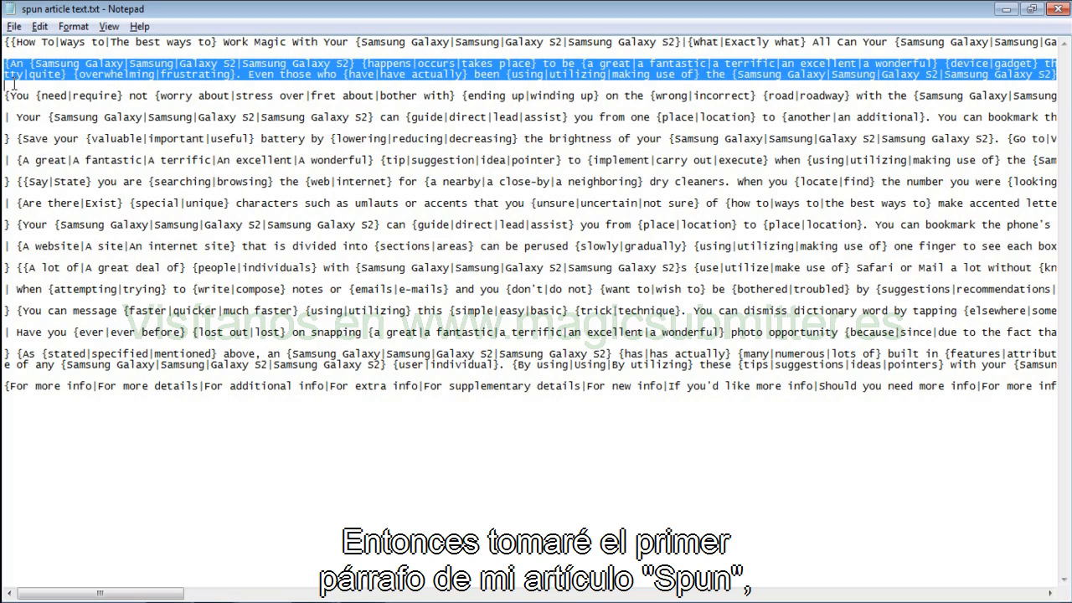
pyautogui.click(312, 600)
pyautogui.click(277, 581)
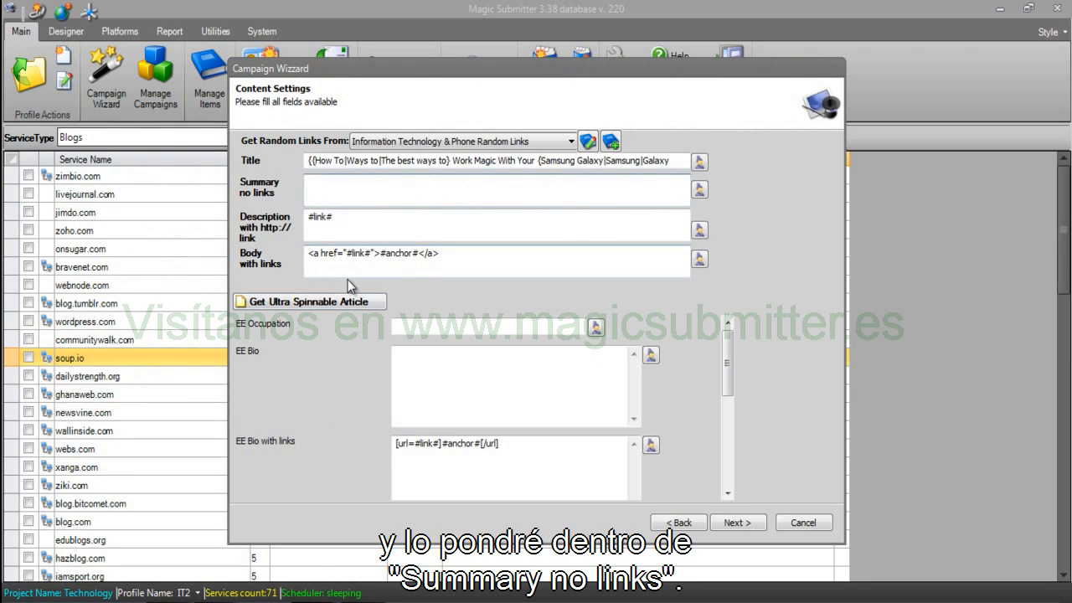
pyautogui.hotkey('ctrl', 'v')
pyautogui.press('Tab')
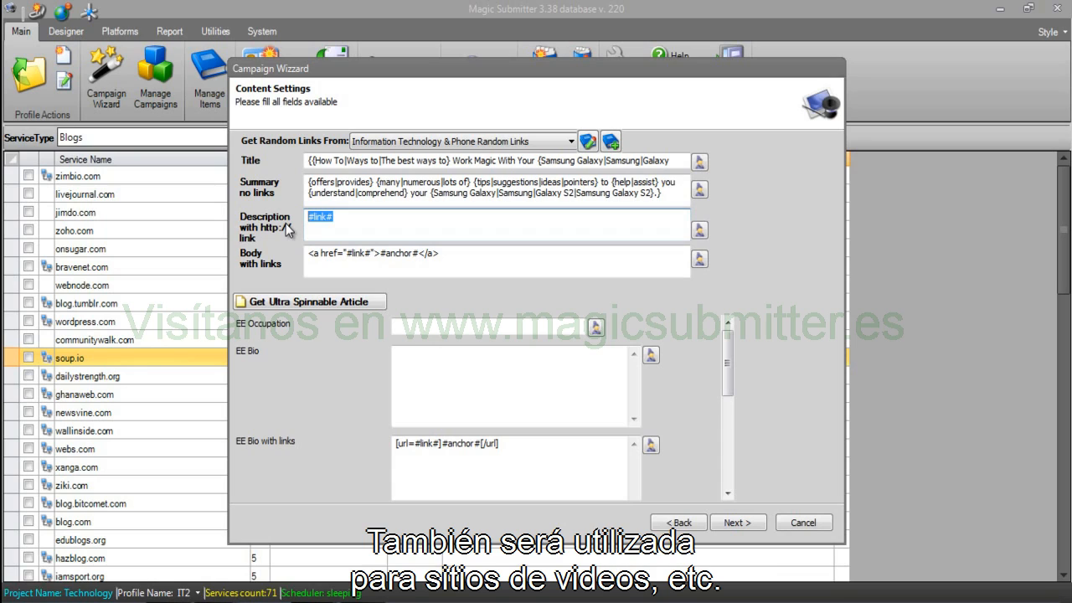
# Type 'Check out this great Samsung site -' before #link# in Description and load it into the rewriter.
pyautogui.click(366, 215)
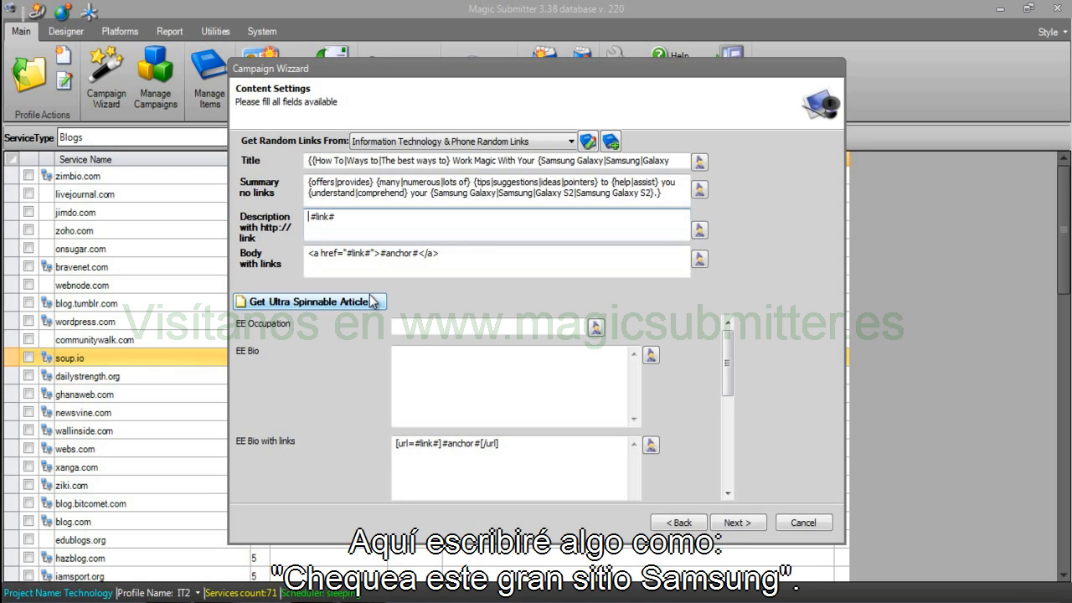
pyautogui.write('Check out this great Samsung sitr')
pyautogui.press('BackSpace')
pyautogui.write('e -')
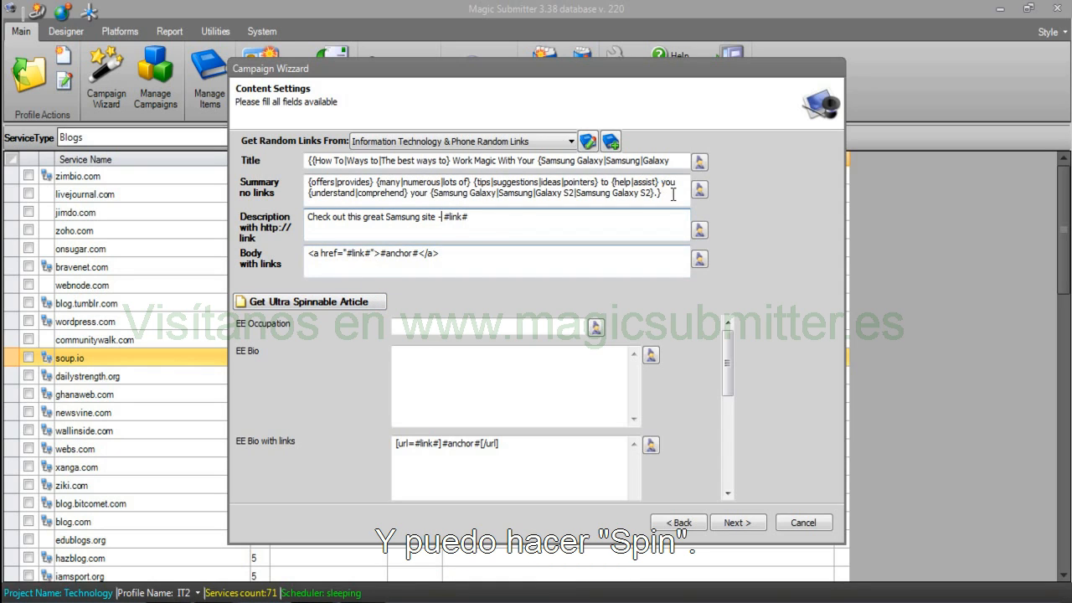
pyautogui.moveTo(436, 217); pyautogui.dragTo(264, 225)
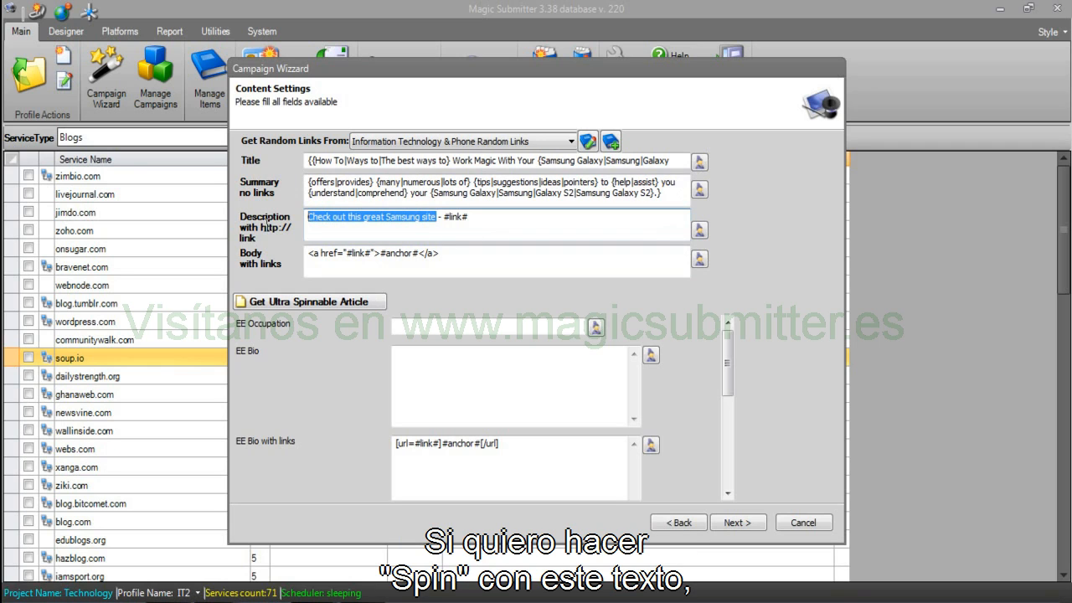
pyautogui.click(700, 230)
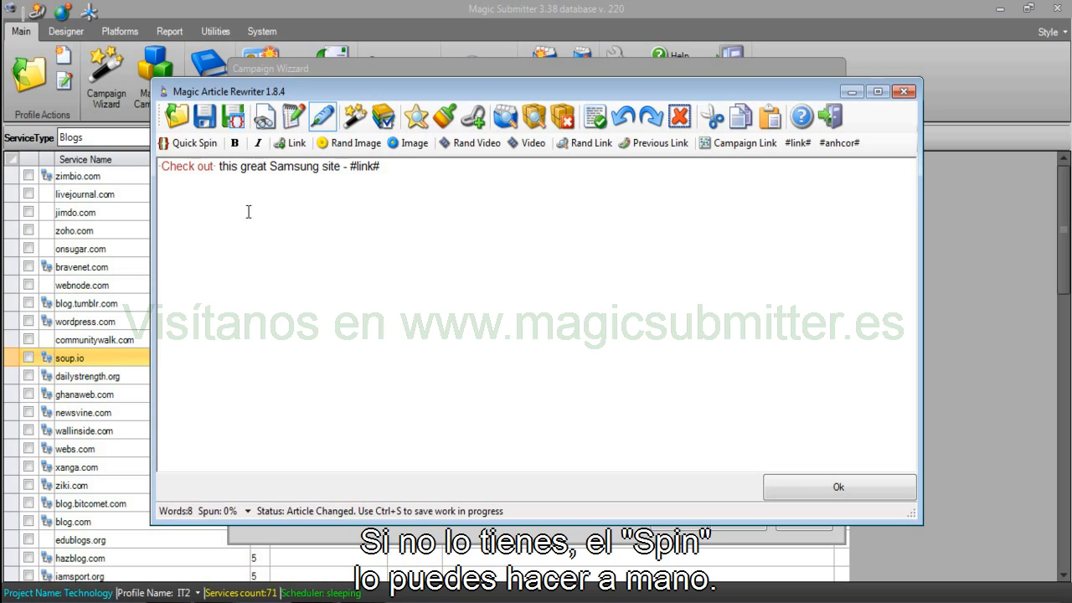
# Spin the opening as {Check out|Look at|Take a look at|Visit|Go to}.
pyautogui.hotkey('ctrl', 'z')
pyautogui.doubleClick(164, 170)
pyautogui.press('Left')
pyautogui.write('{')
pyautogui.press('Right')
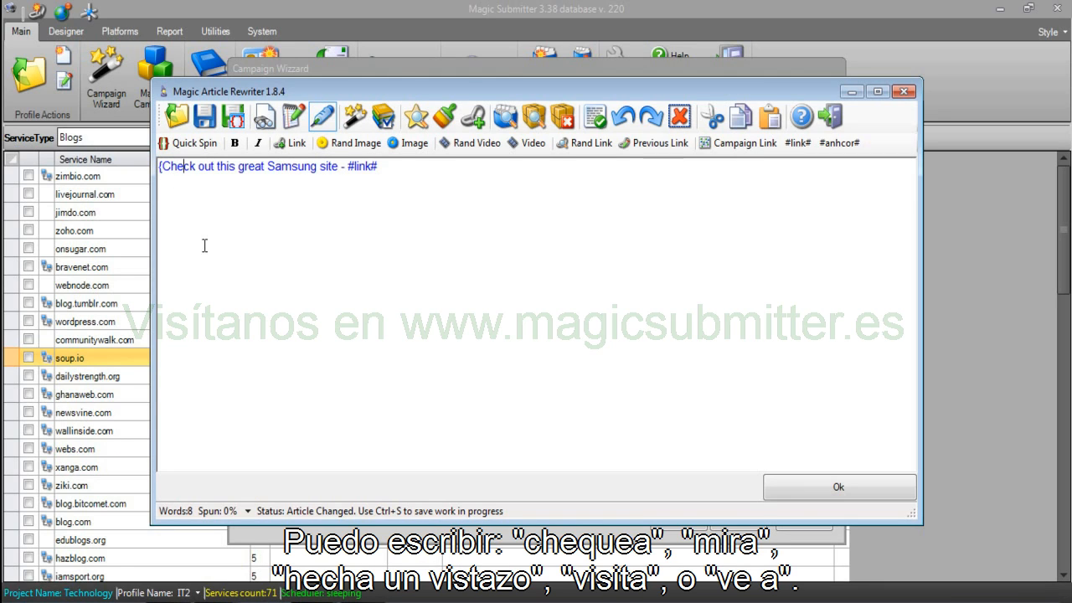
pyautogui.press('Right')
pyautogui.press('Right')
pyautogui.press('Right')
pyautogui.write('|')
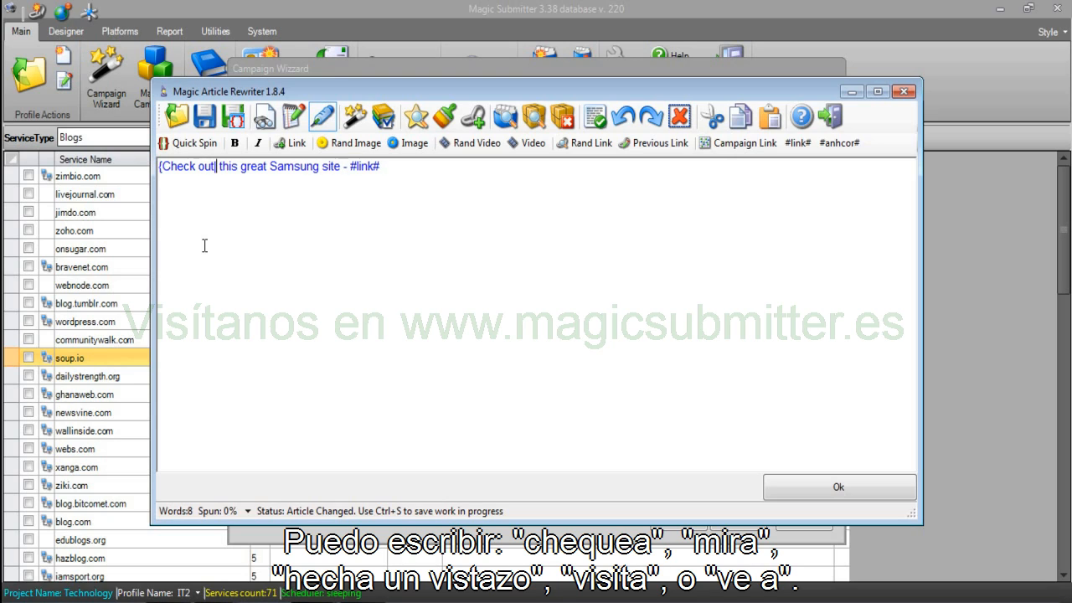
pyautogui.write('Look at')
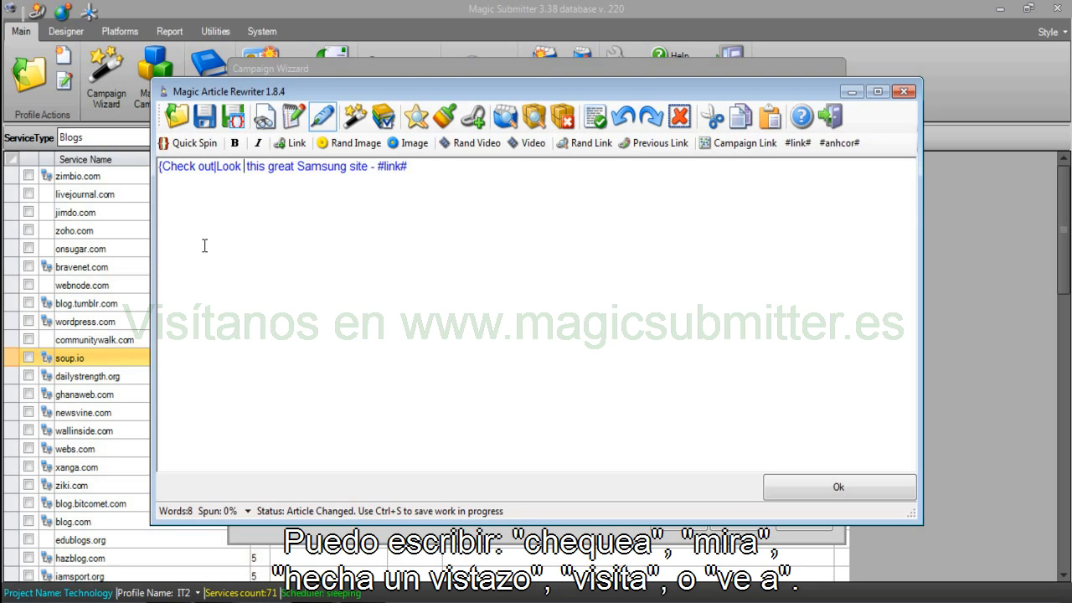
pyautogui.write('|Take a l')
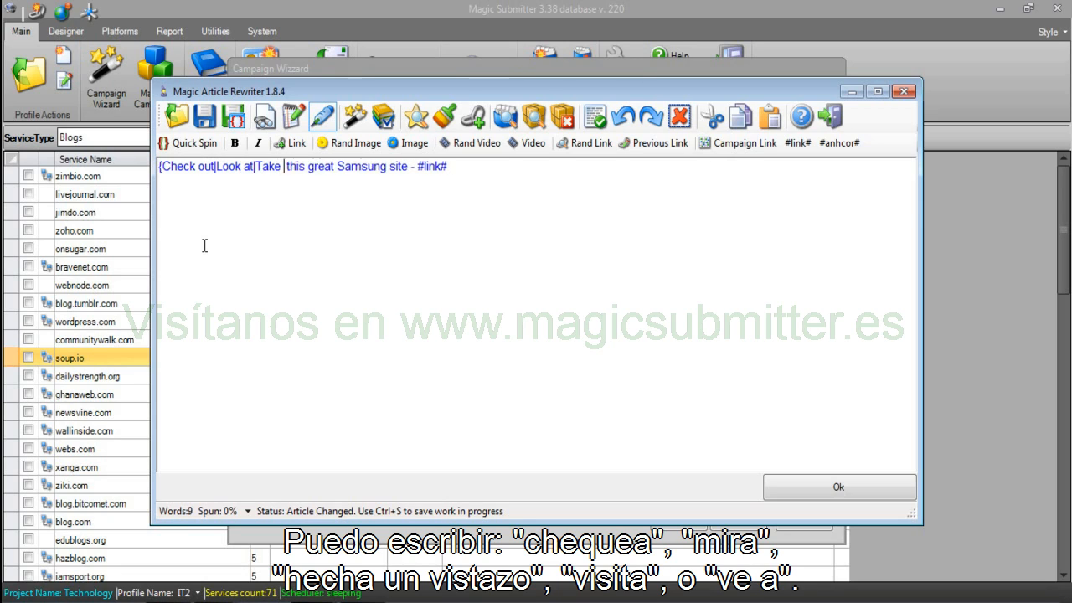
pyautogui.write('ook at')
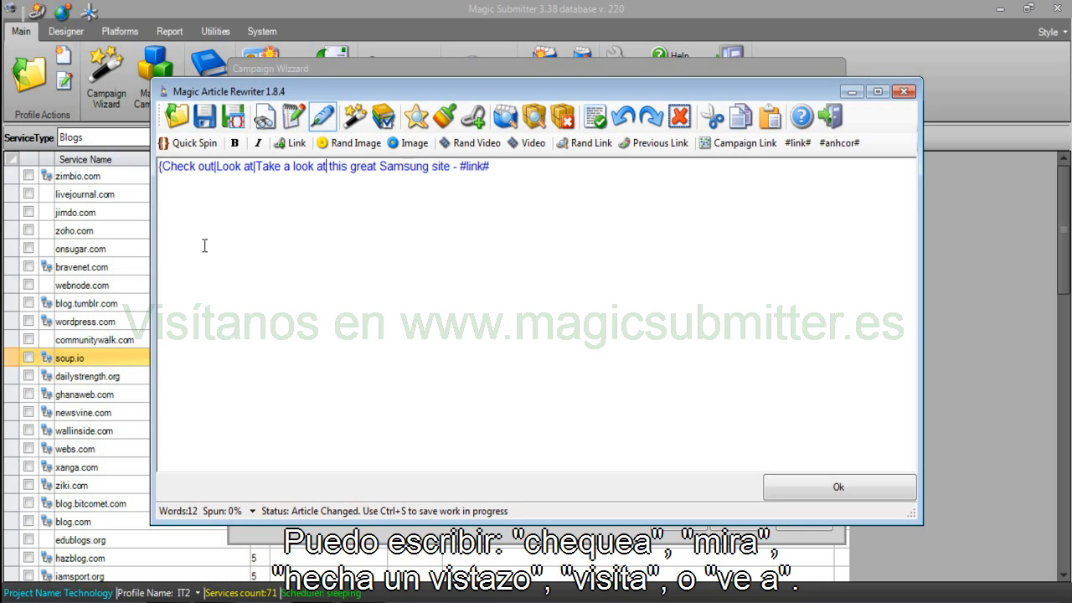
pyautogui.write('|Visit|G')
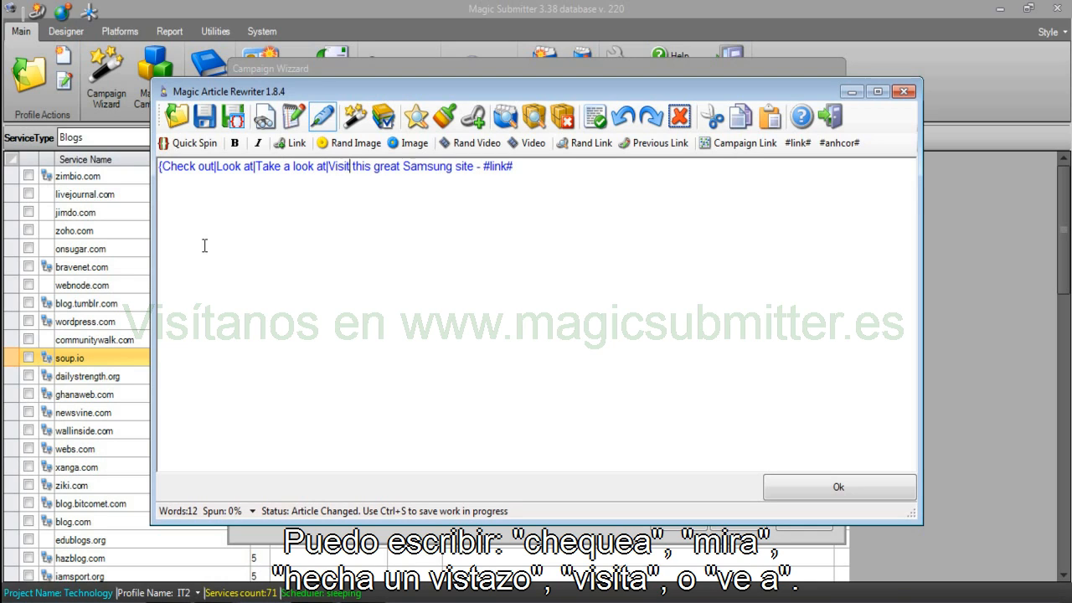
pyautogui.write('o to}')
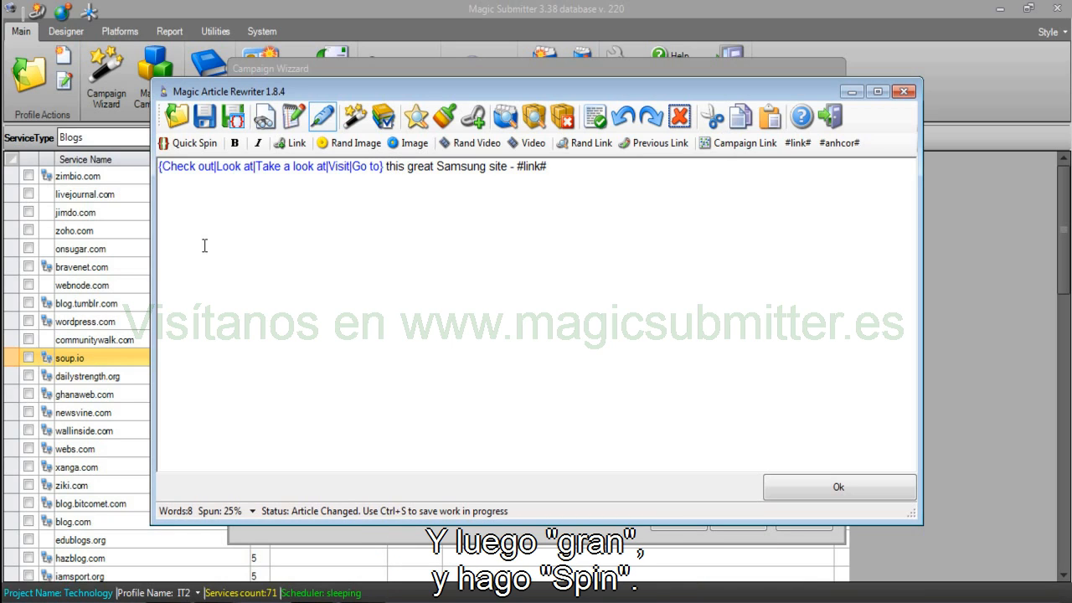
# Spin the adjective {great|awesome|amazing|incredible|wonderful} and the brand {Samsung|Samsung Galaxy|Galaxy|Phones}.
pyautogui.hotkey('ctrl', 'Right')
pyautogui.hotkey('ctrl', 'Right')
pyautogui.write('{great')
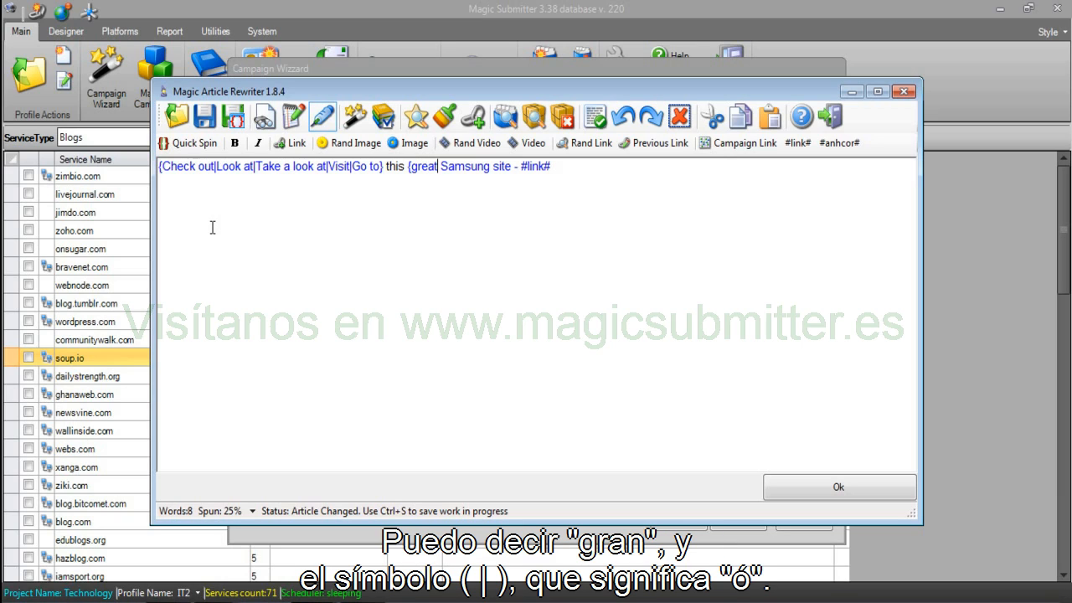
pyautogui.write('|')
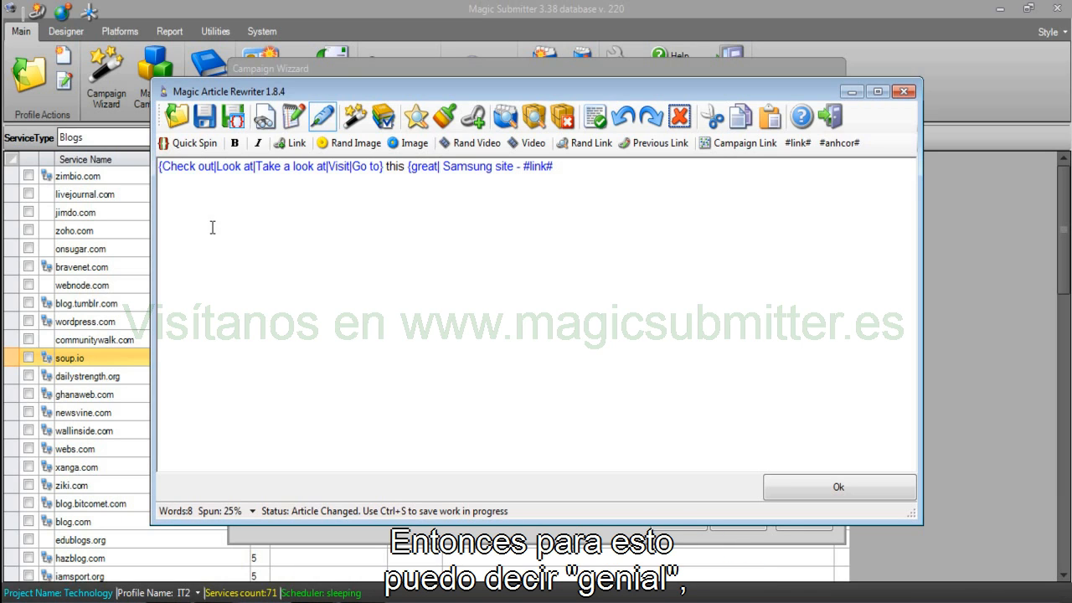
pyautogui.write('awesome|a')
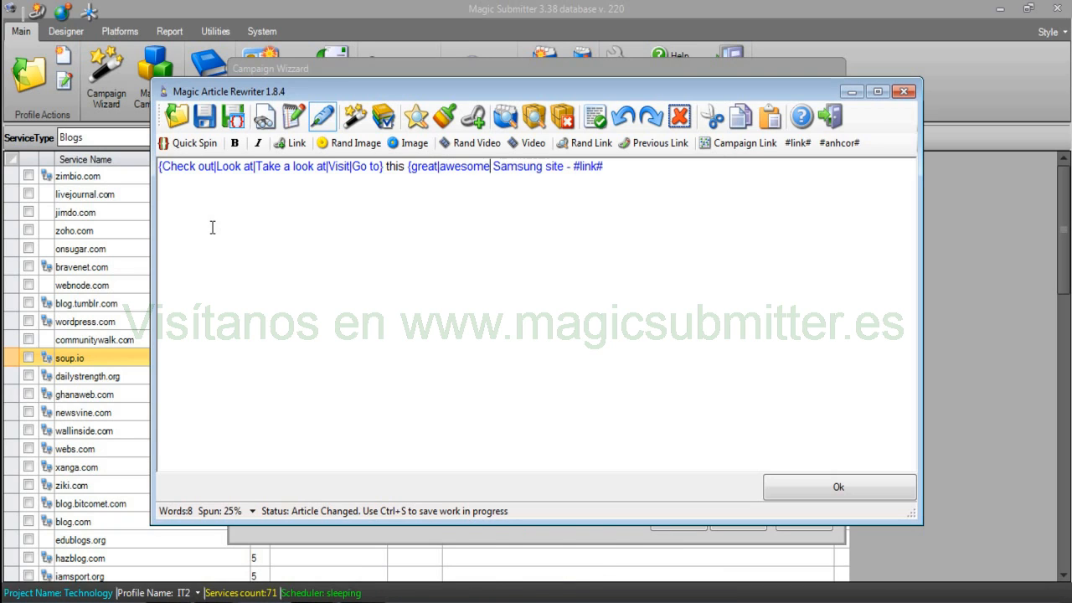
pyautogui.write('mazing|')
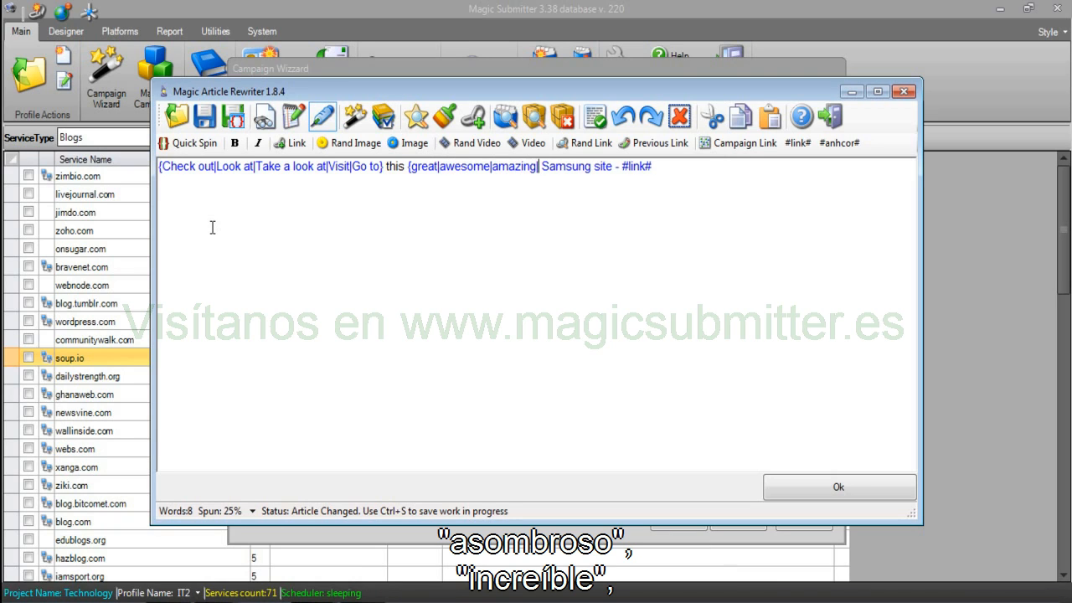
pyautogui.write('incredible|')
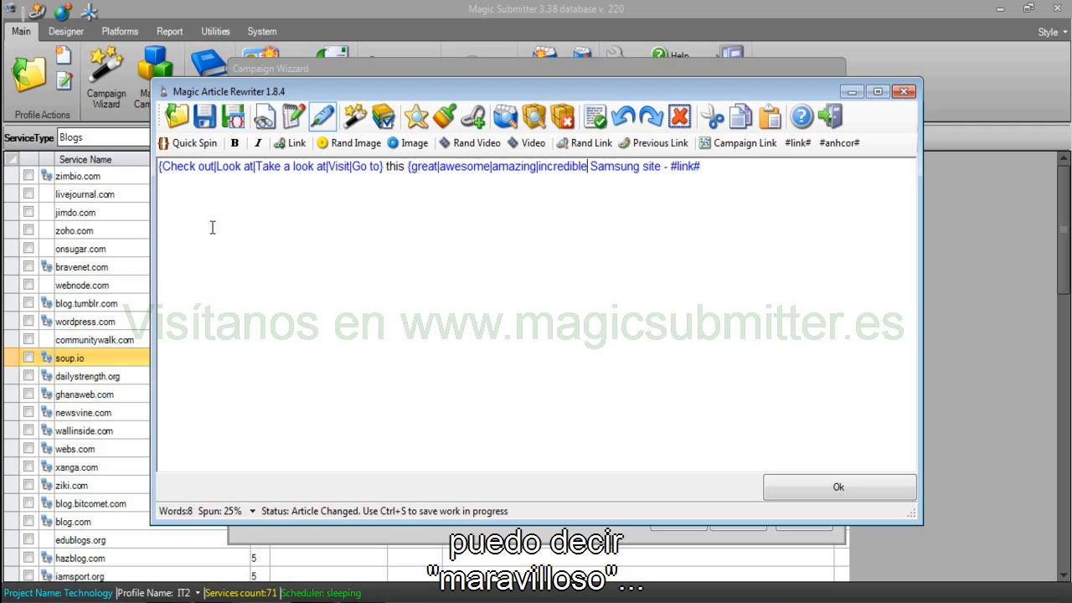
pyautogui.write('wonder')
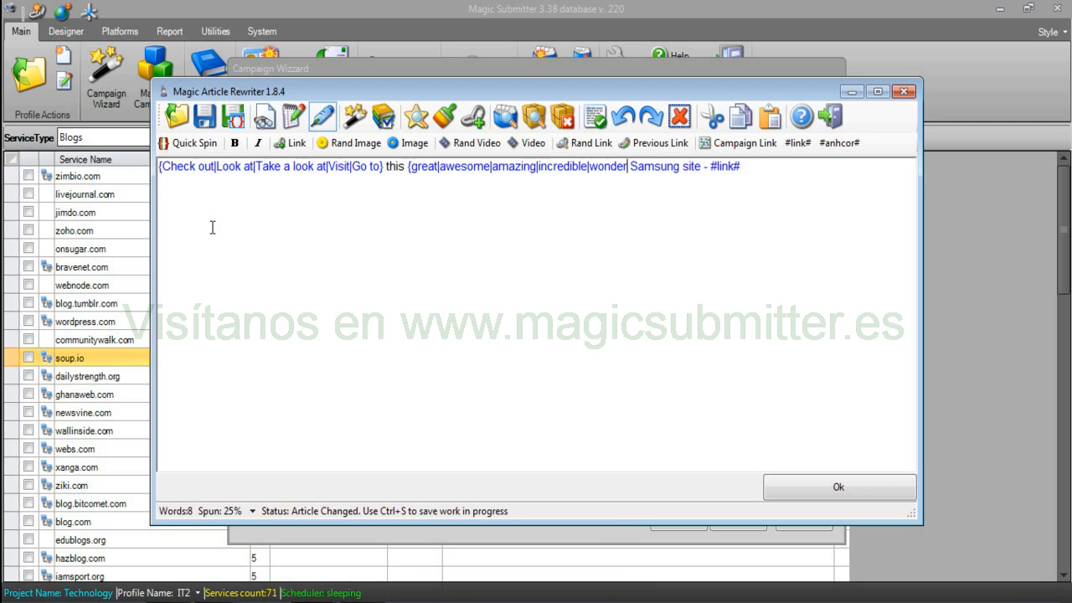
pyautogui.write('ful}')
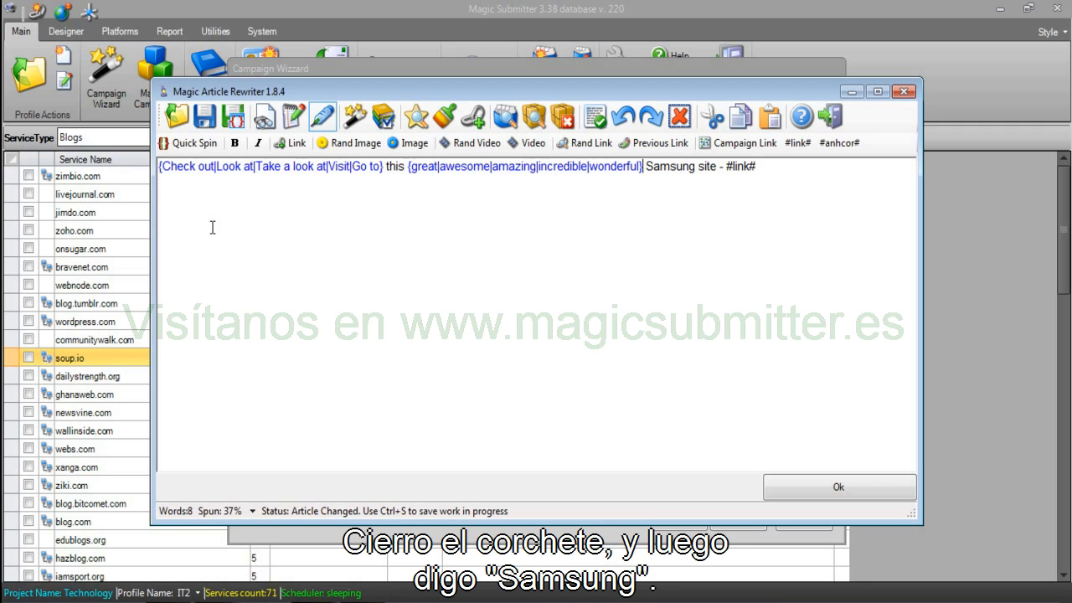
pyautogui.press('Right')
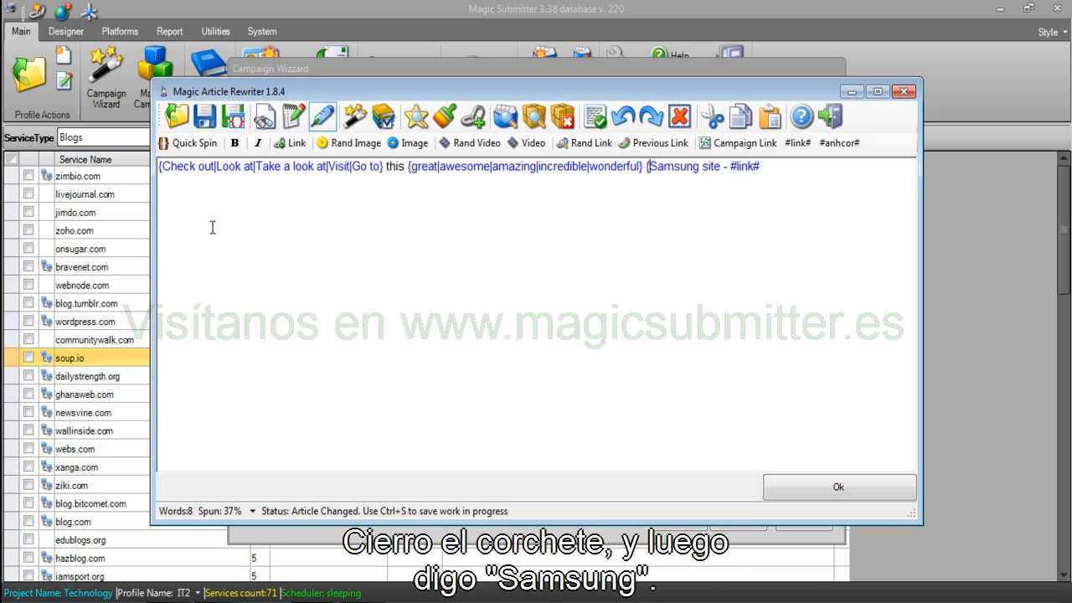
pyautogui.write('{Samsung|S')
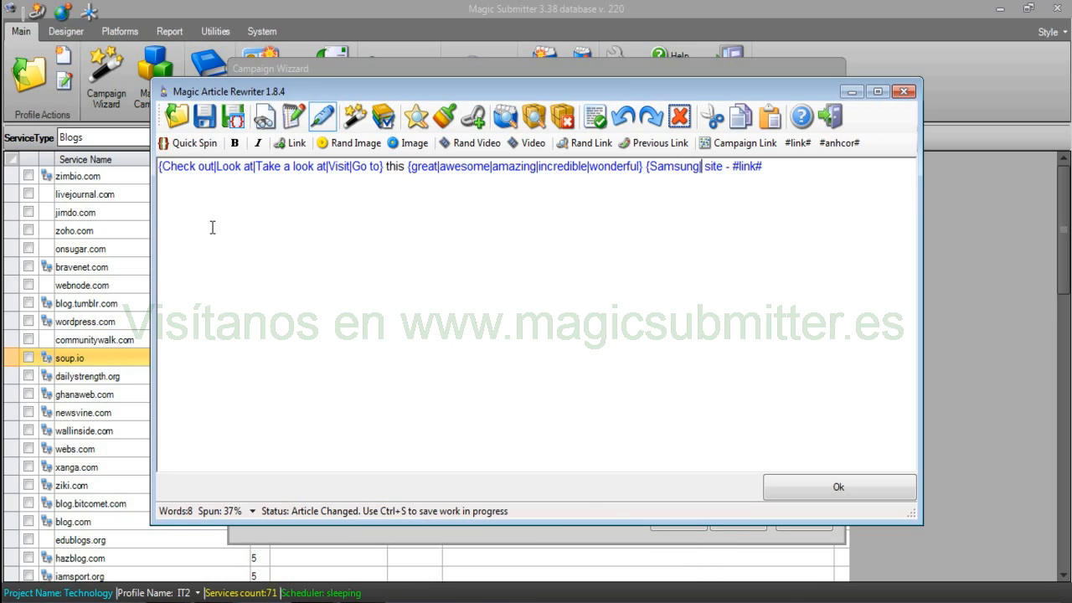
pyautogui.write('amsung ')
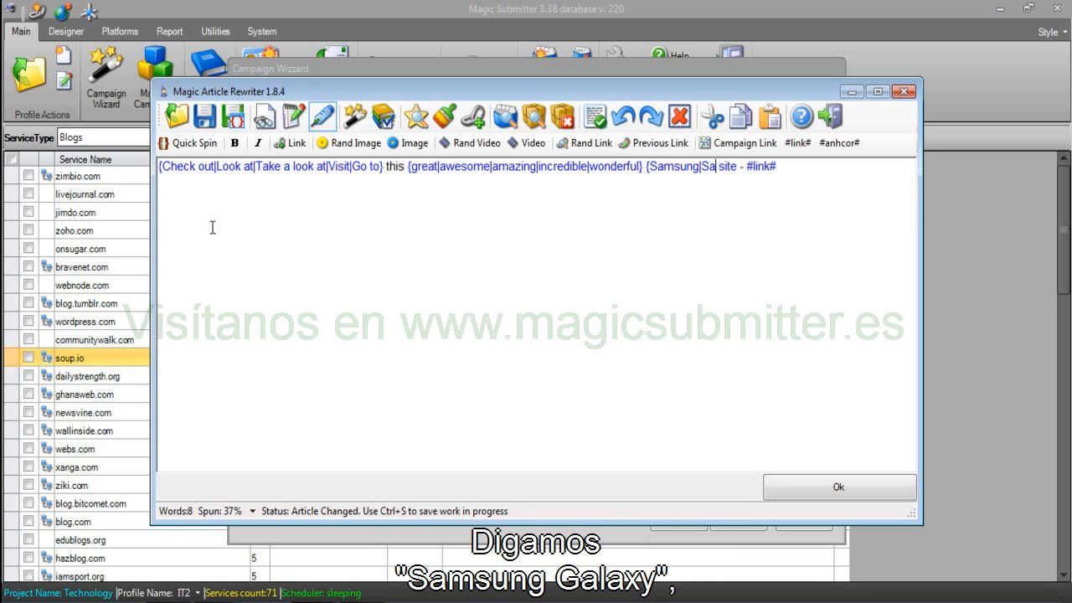
pyautogui.write('Galaxy')
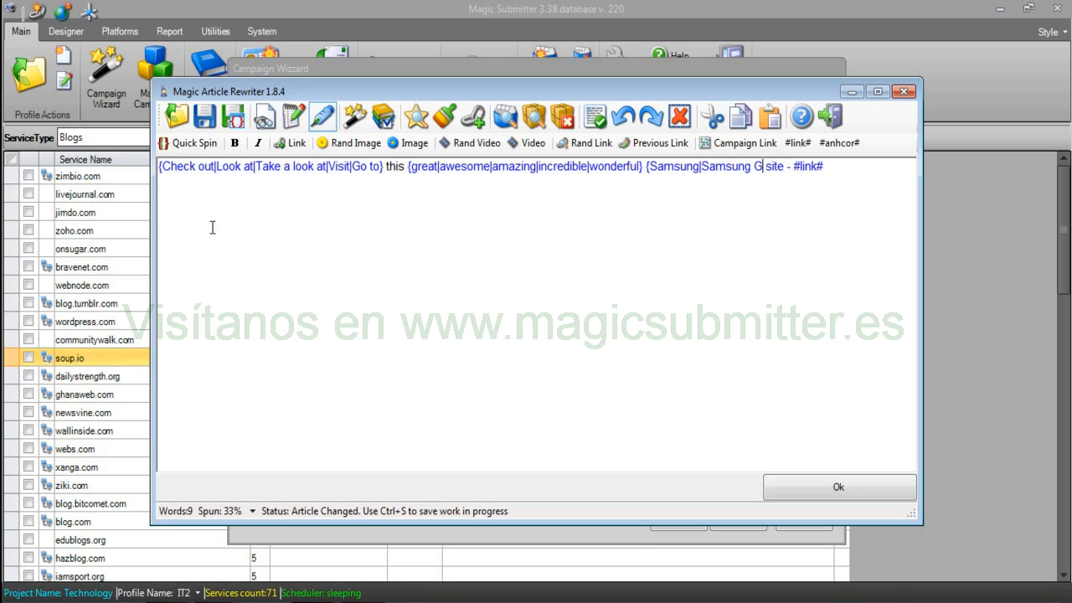
pyautogui.write('|Galaxy|Phone')
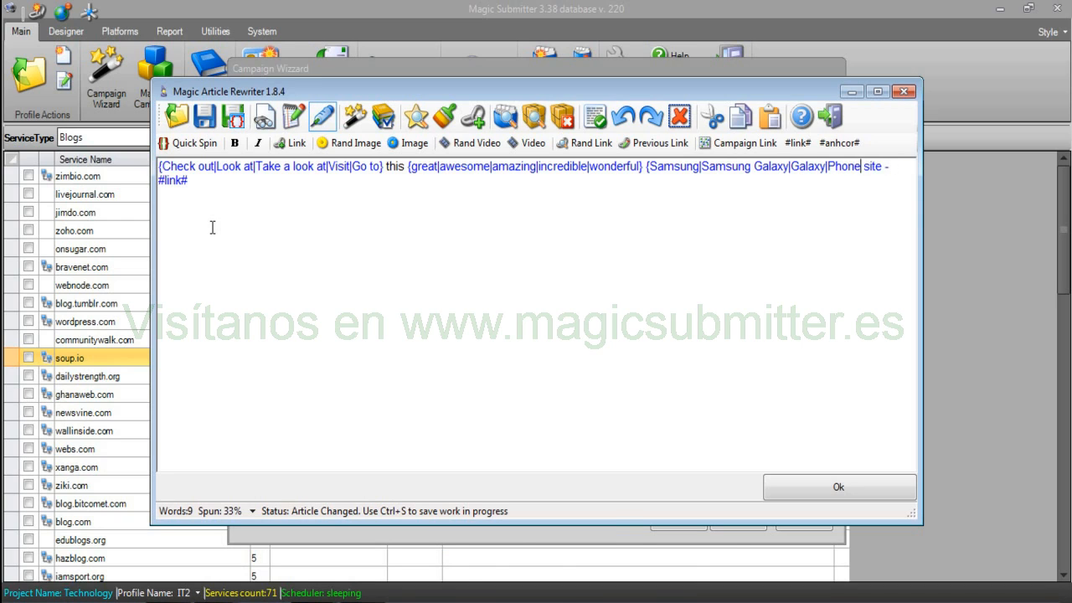
pyautogui.write('s}')
# Spin the word site as {site|website|webpage}.
pyautogui.press('Right')
pyautogui.write('{')
pyautogui.press('Right')
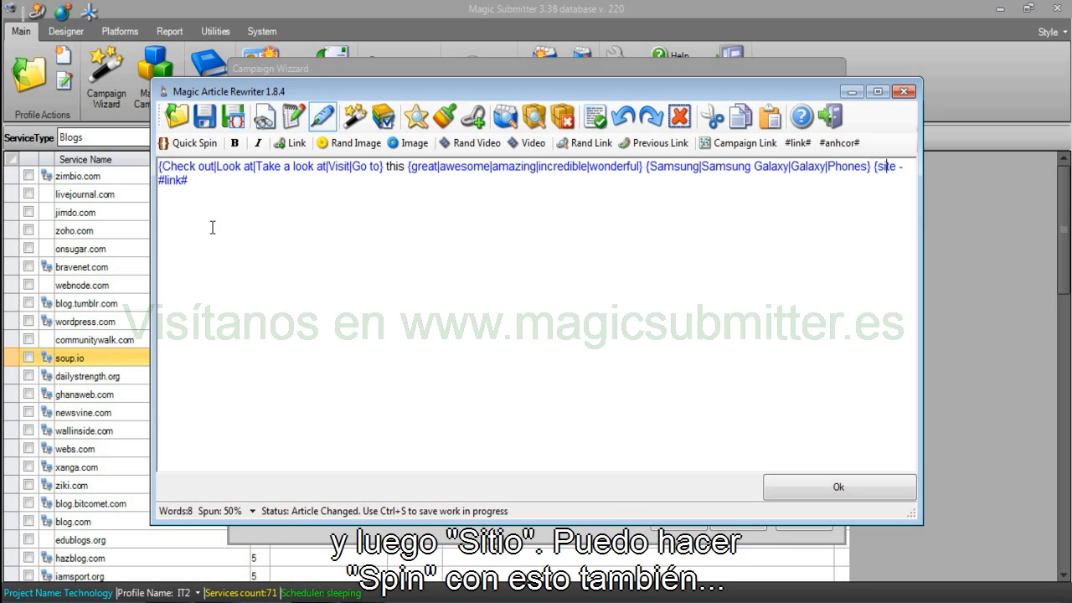
pyautogui.press('Right')
pyautogui.press('Right')
pyautogui.write('|website|wb')
pyautogui.write('pa')
pyautogui.press('BackSpace')
pyautogui.press('BackSpace')
pyautogui.press('BackSpace')
pyautogui.write('ebpage}')
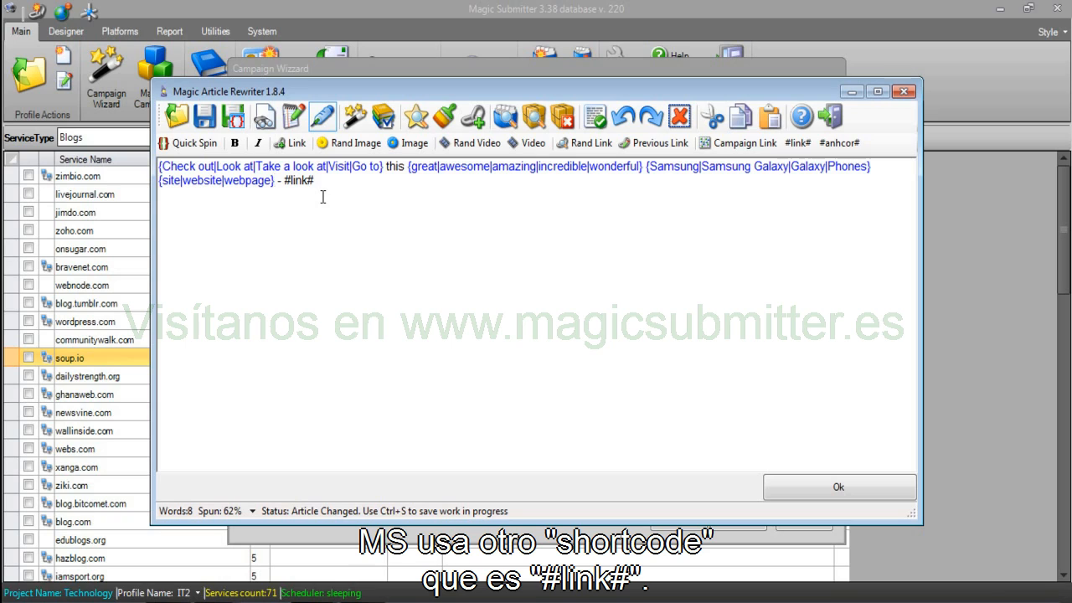
pyautogui.moveTo(283, 181); pyautogui.dragTo(334, 182)
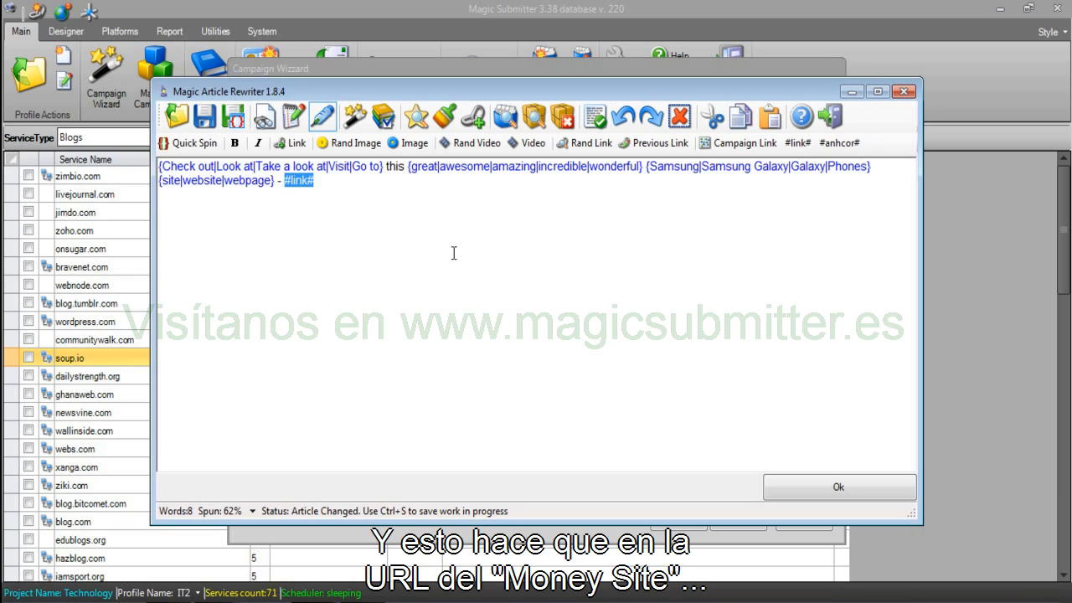
pyautogui.moveTo(340, 184); pyautogui.dragTo(288, 185)
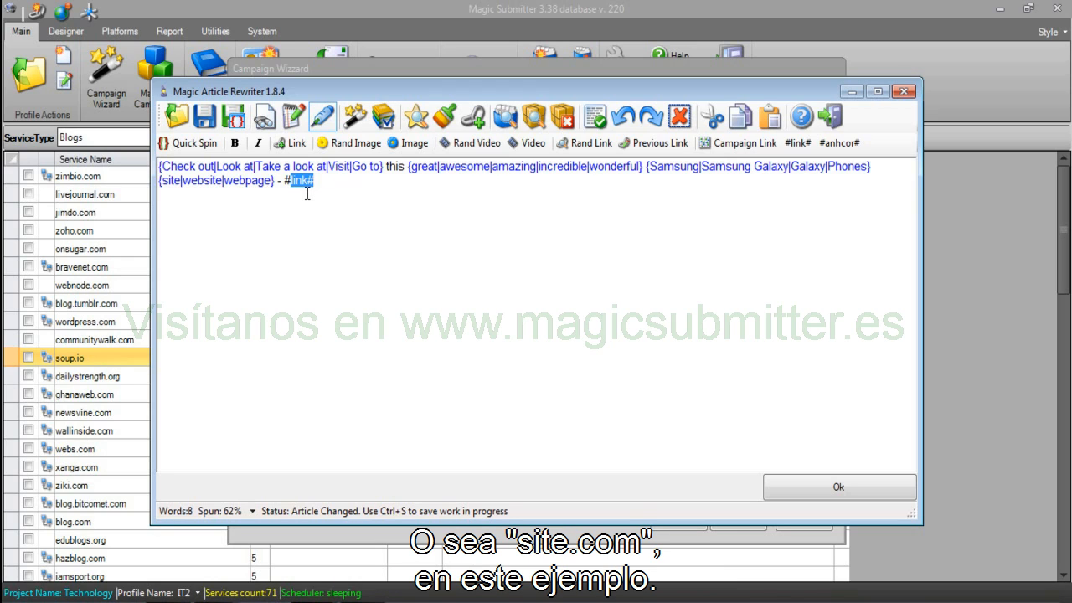
pyautogui.moveTo(284, 181); pyautogui.dragTo(318, 181)
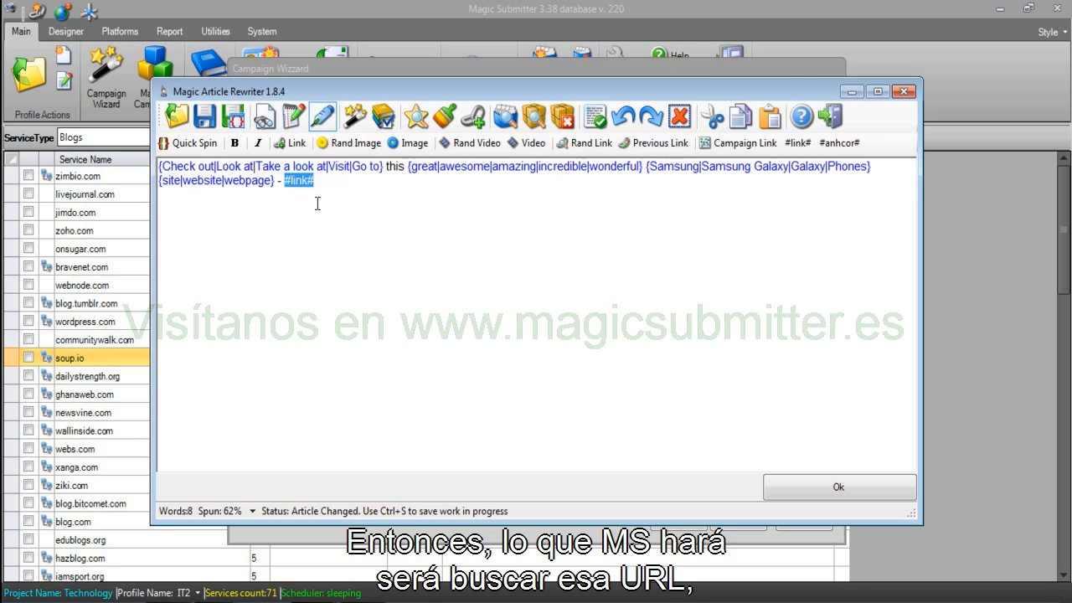
pyautogui.doubleClick(293, 181)
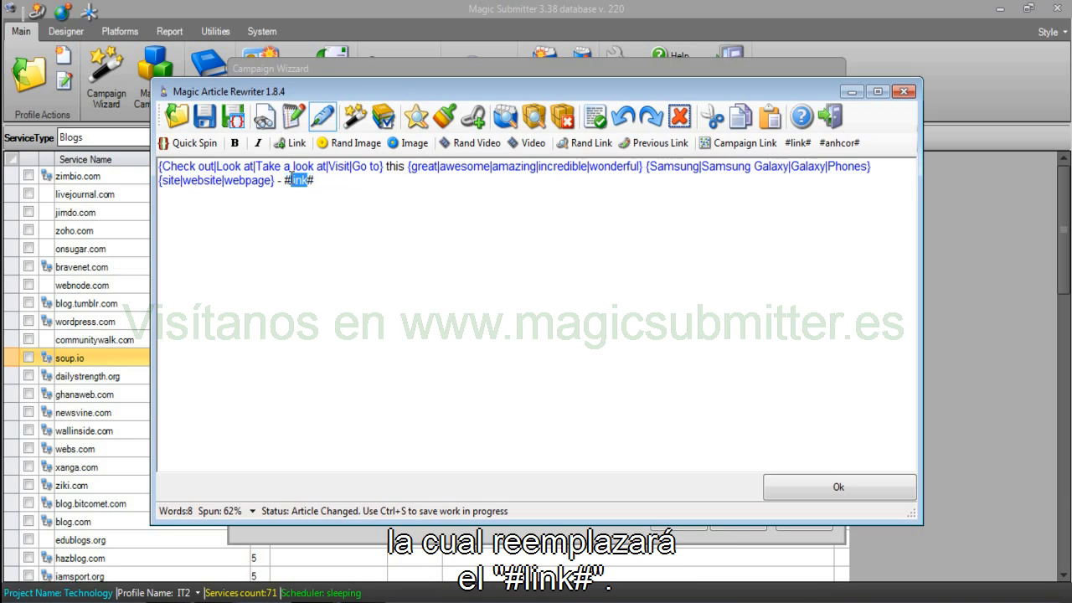
pyautogui.moveTo(319, 180); pyautogui.dragTo(292, 186)
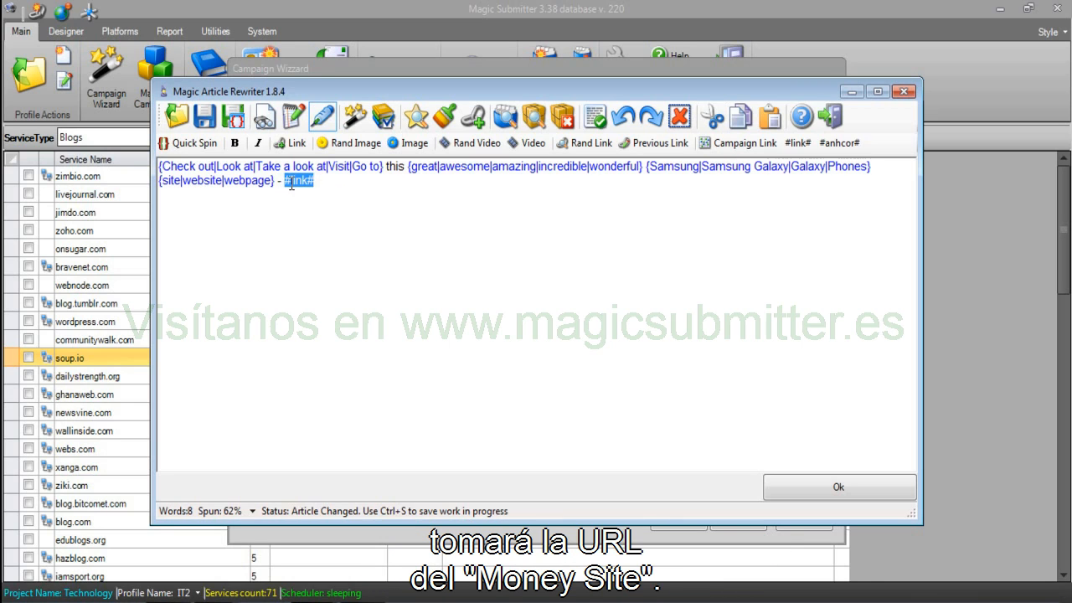
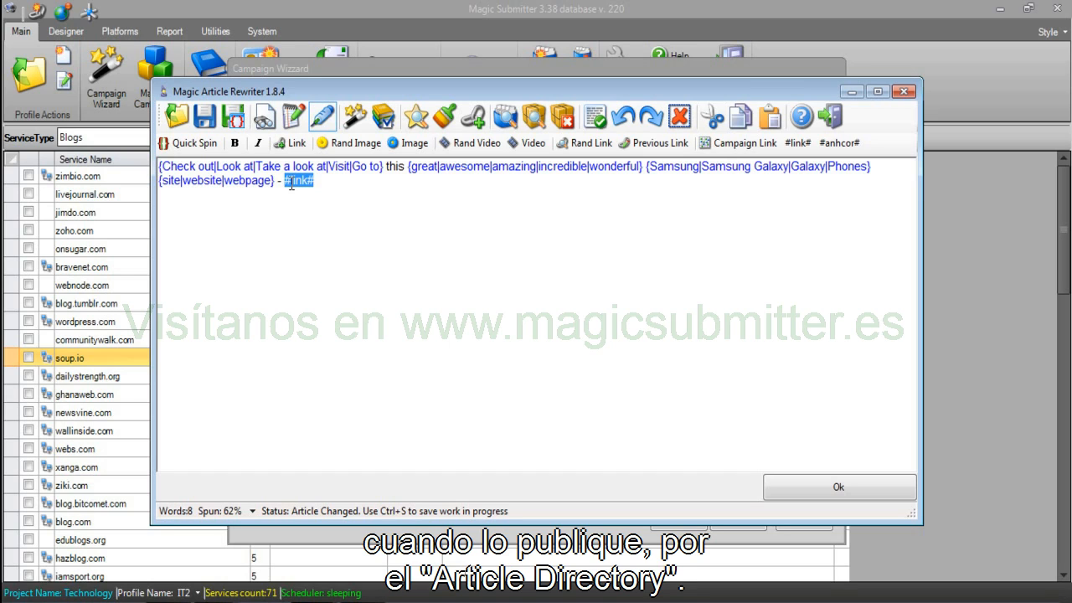
# Preview several unique rewrites of the spun description, then close the preview.
pyautogui.click(409, 219)
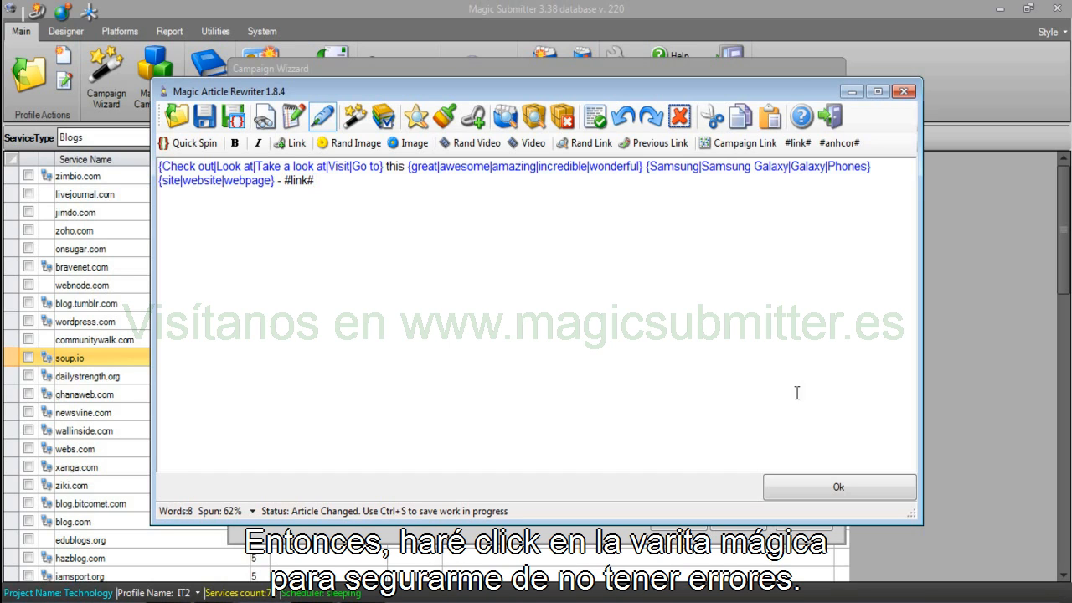
pyautogui.click(352, 121)
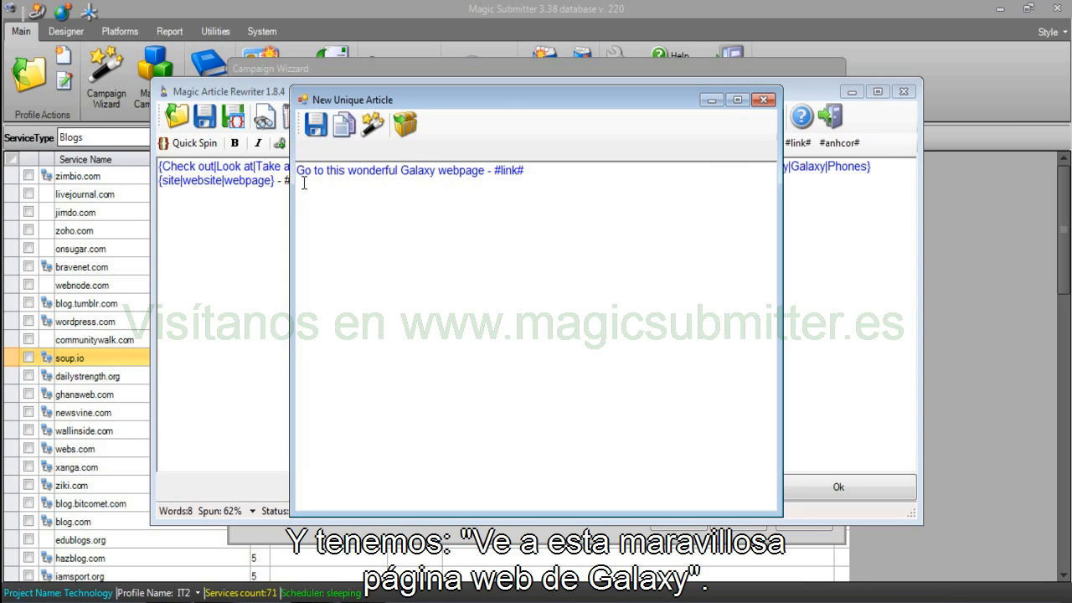
pyautogui.click(371, 124)
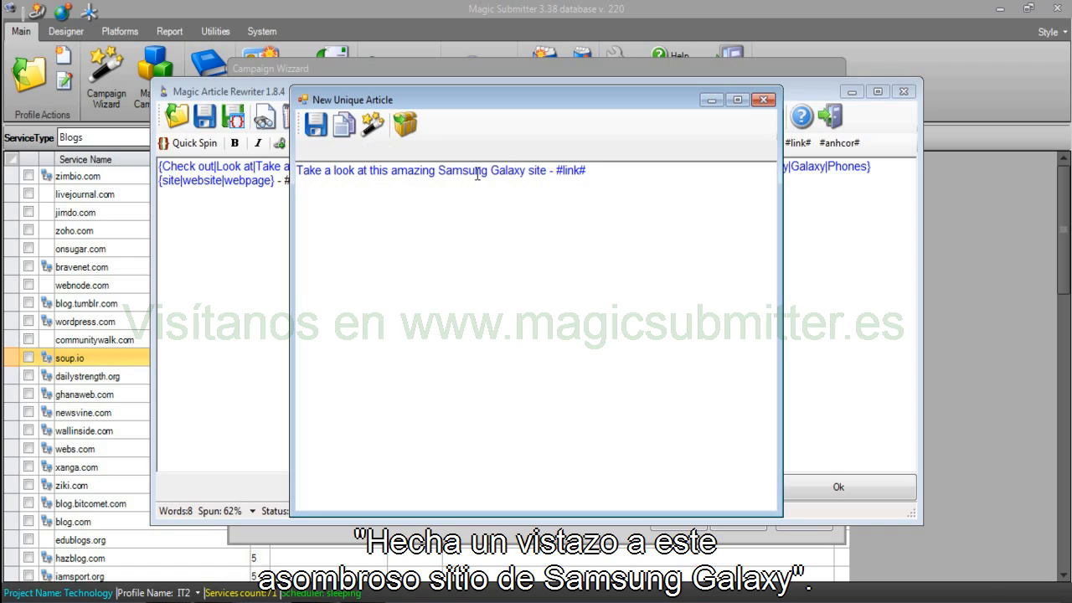
pyautogui.click(371, 124)
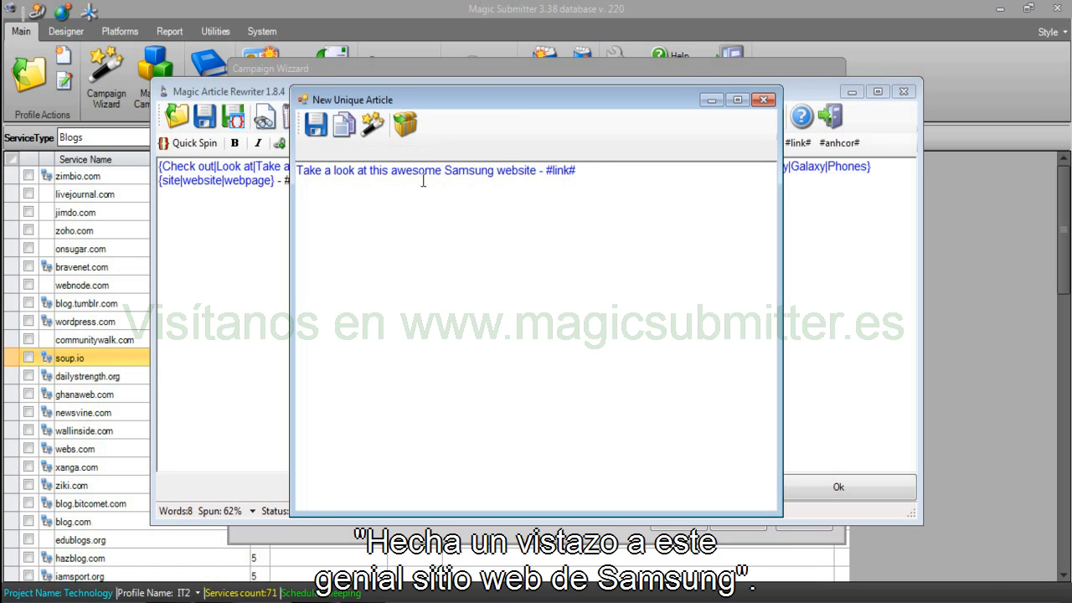
pyautogui.click(371, 124)
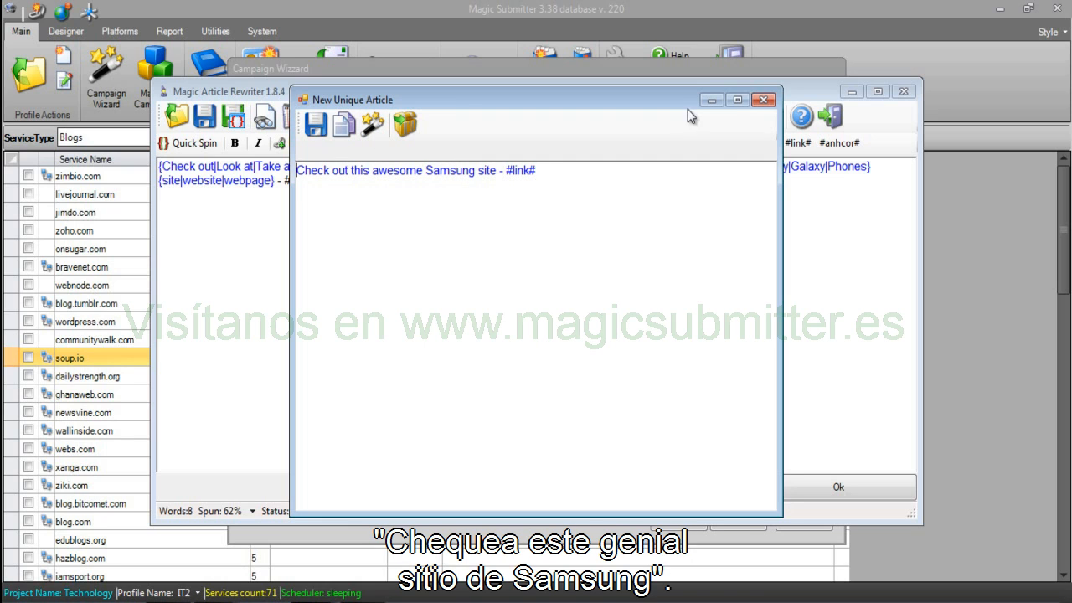
pyautogui.click(762, 101)
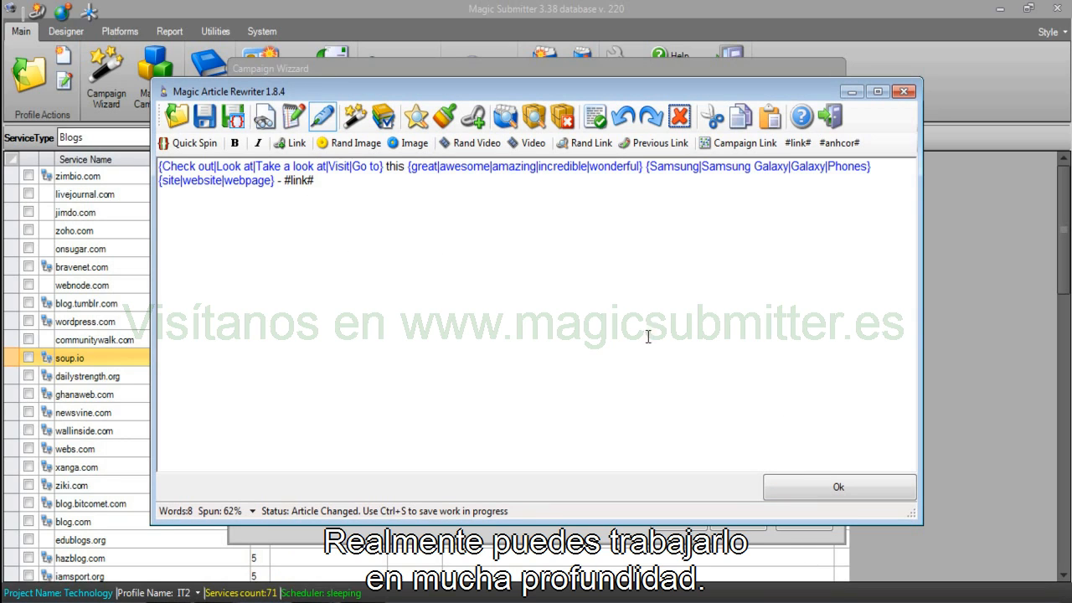
# Keep the spun description in the wizard and bring up spun article text.txt in Notepad.
pyautogui.click(801, 489)
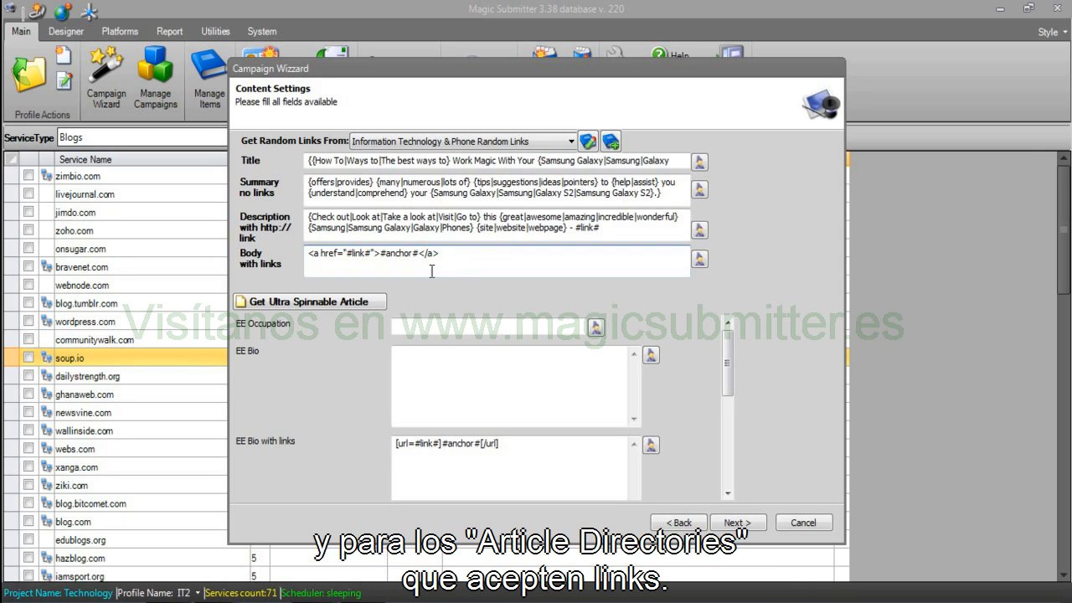
pyautogui.click(218, 601)
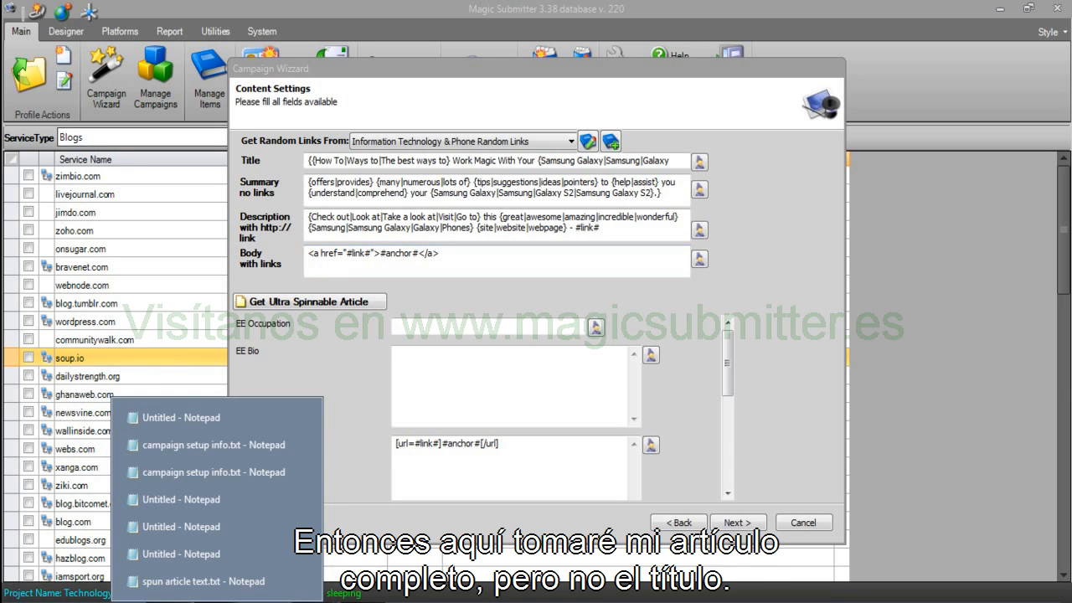
pyautogui.click(204, 581)
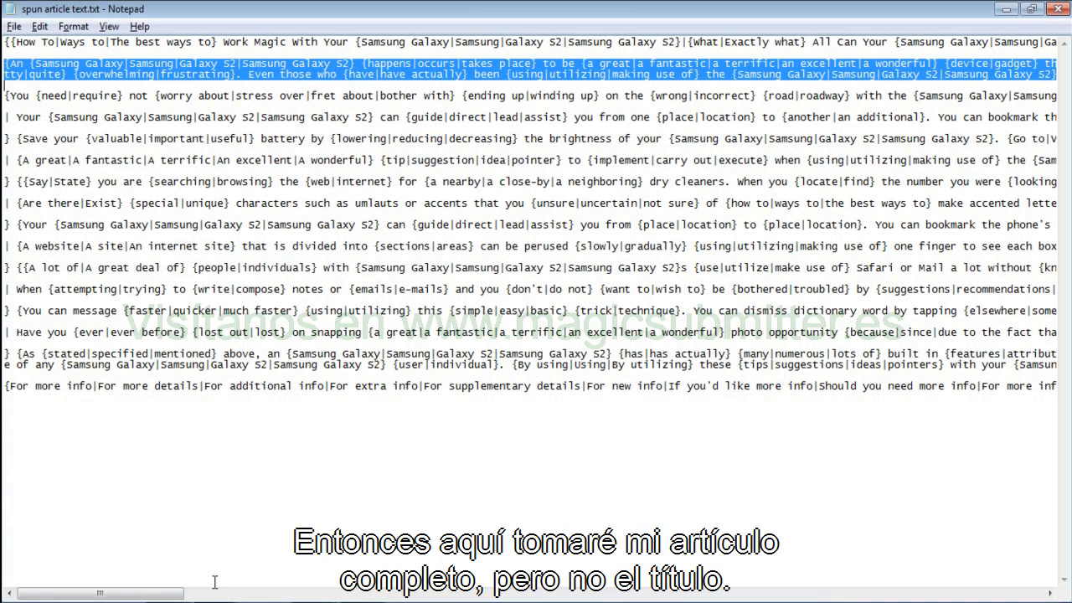
# Replace the Body with links field with the Notepad article body, excluding its title line.
pyautogui.click(14, 64)
pyautogui.moveTo(5, 62); pyautogui.dragTo(1069, 452)
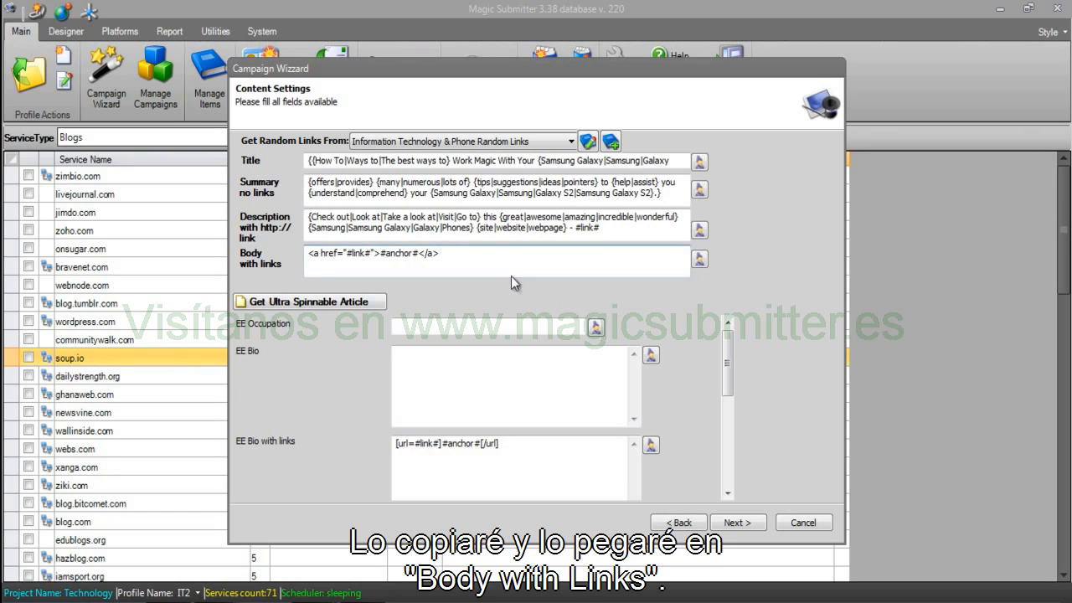
pyautogui.click(510, 265)
pyautogui.hotkey('ctrl', 'a')
pyautogui.hotkey('ctrl', 'v')
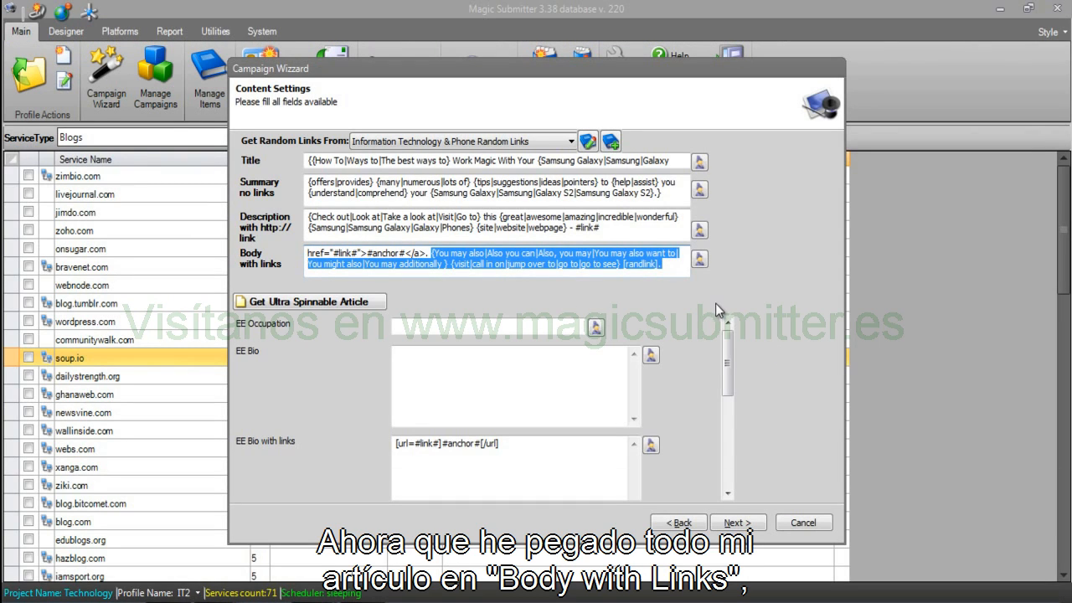
# Open the pasted body in the article rewriter and preview a unique rewrite ending in [randlink].
pyautogui.click(700, 259)
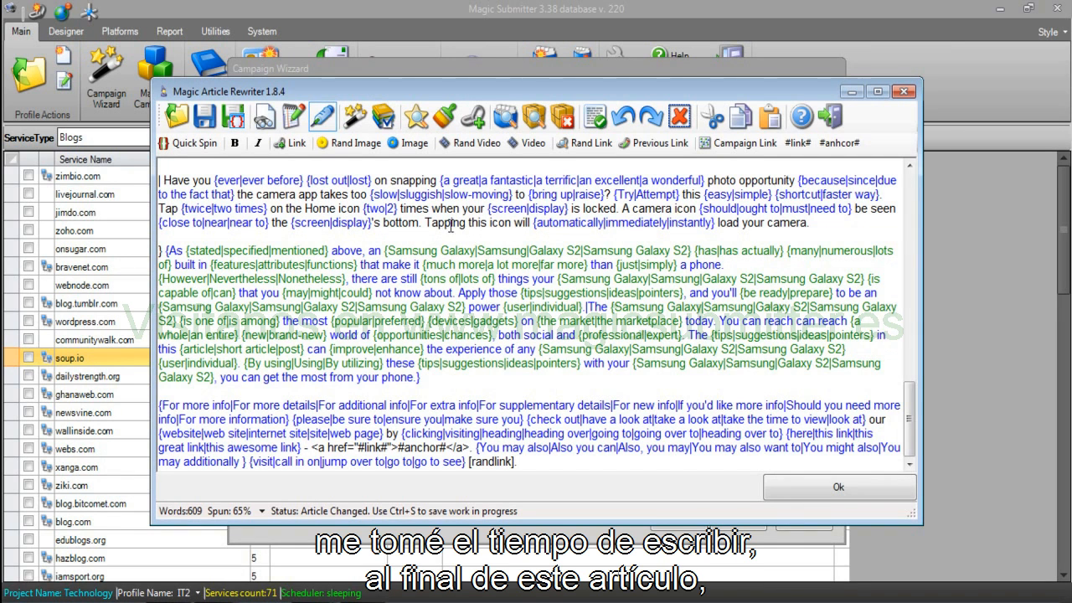
pyautogui.moveTo(159, 404)
pyautogui.mouseDown()
pyautogui.moveTo(408, 426)
pyautogui.moveTo(527, 466)
pyautogui.moveTo(159, 402)
pyautogui.mouseUp()
pyautogui.click(527, 466)
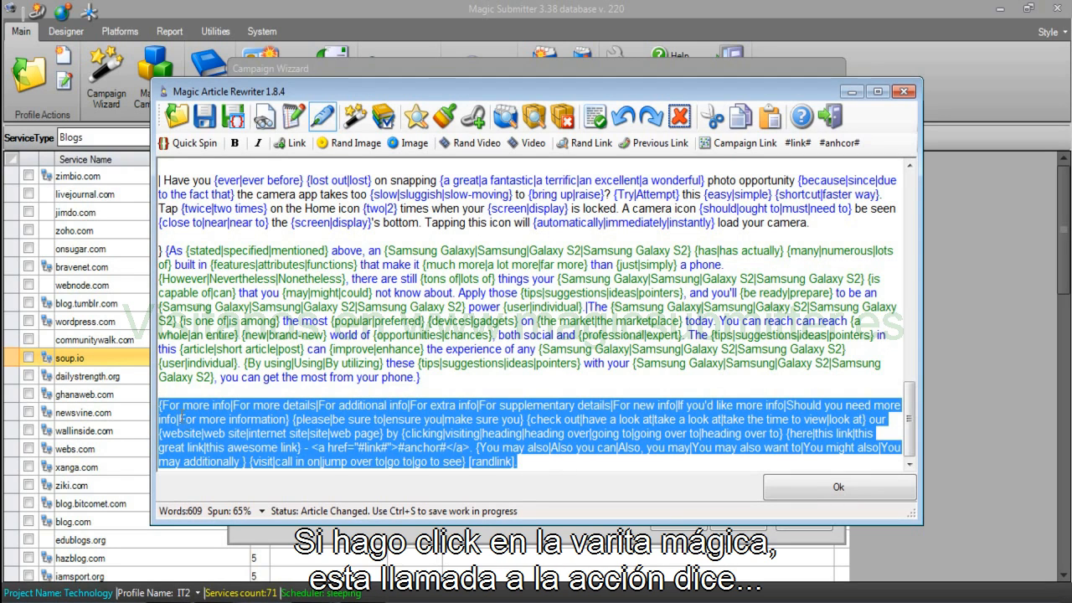
pyautogui.click(357, 120)
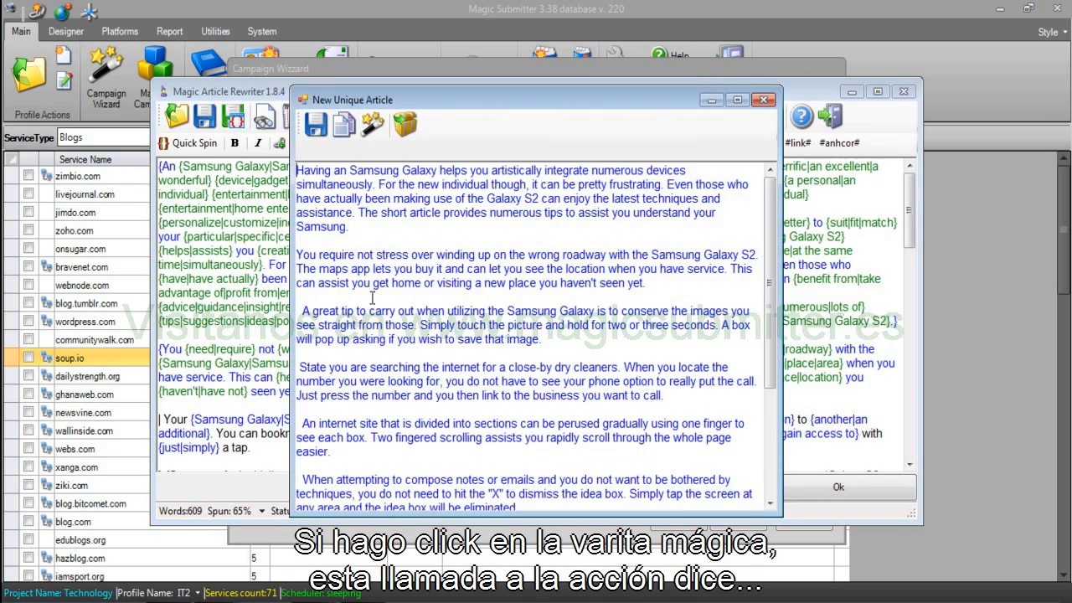
pyautogui.scroll(-10, 399, 361)
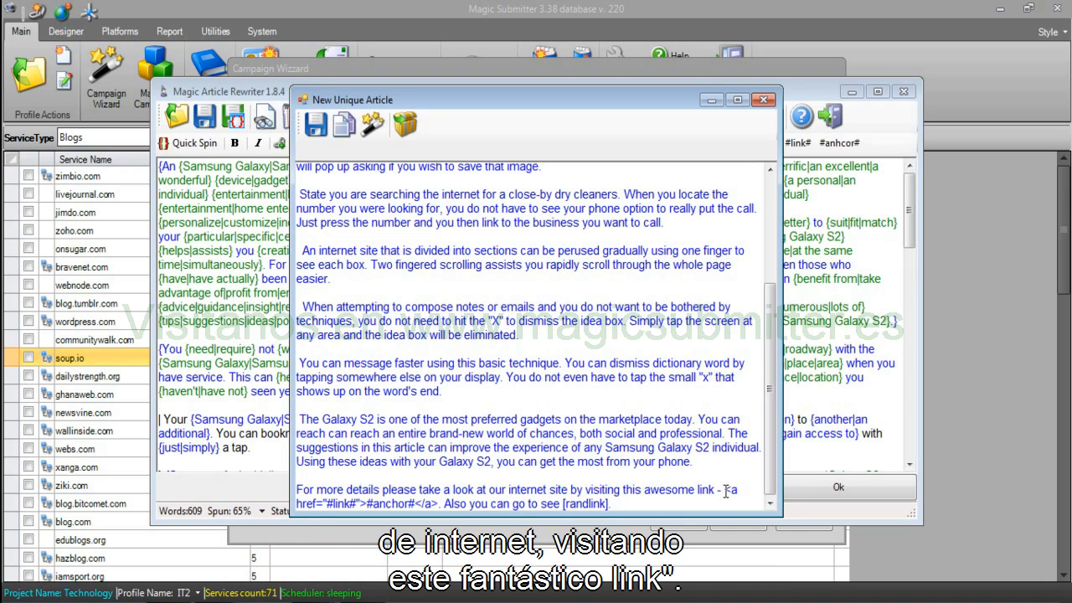
pyautogui.moveTo(724, 490); pyautogui.dragTo(618, 503)
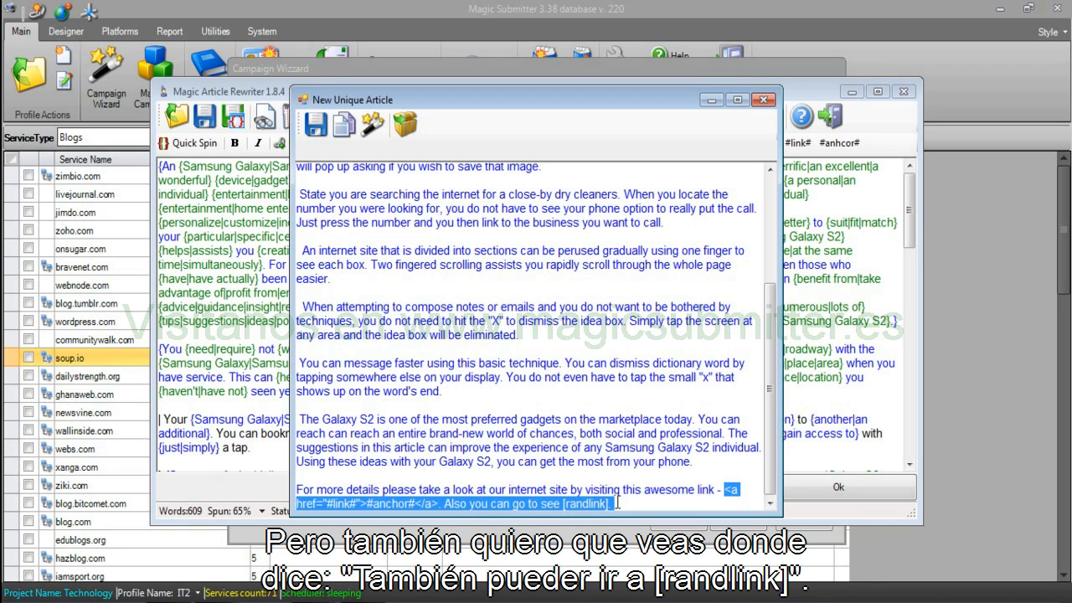
# Generate several more unique rewrites of the 609-word article, then close the preview.
pyautogui.click(372, 124)
pyautogui.scroll(-4, 769, 270)
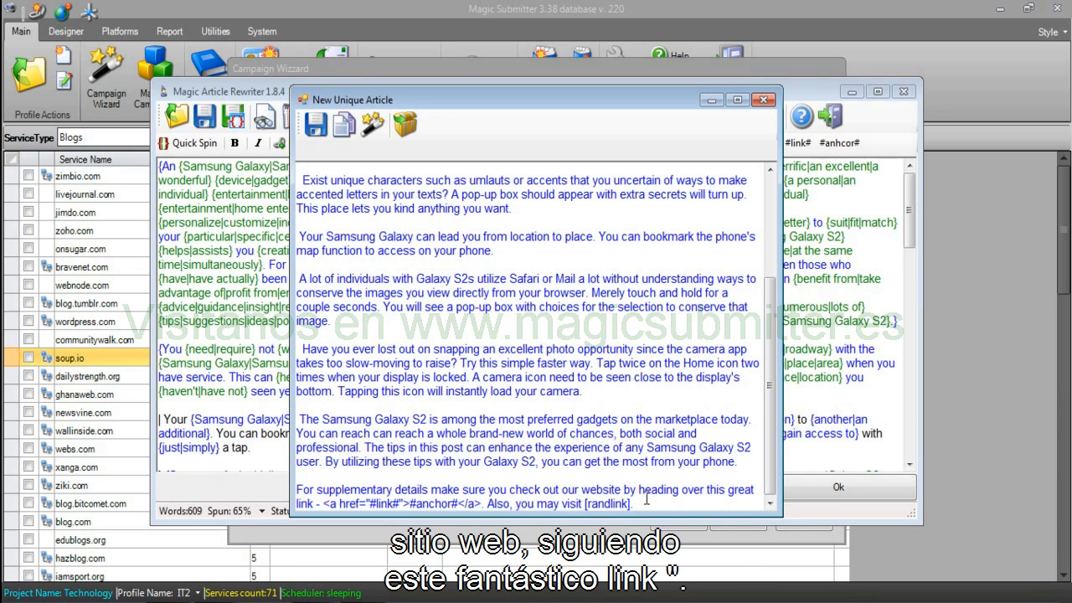
pyautogui.click(383, 126)
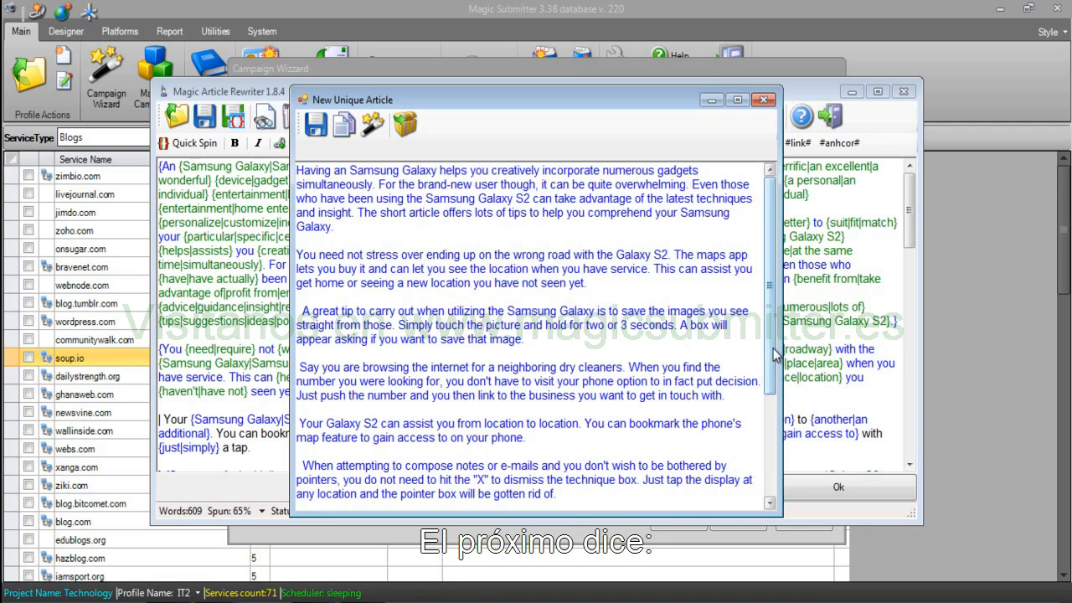
pyautogui.moveTo(769, 368); pyautogui.dragTo(774, 466)
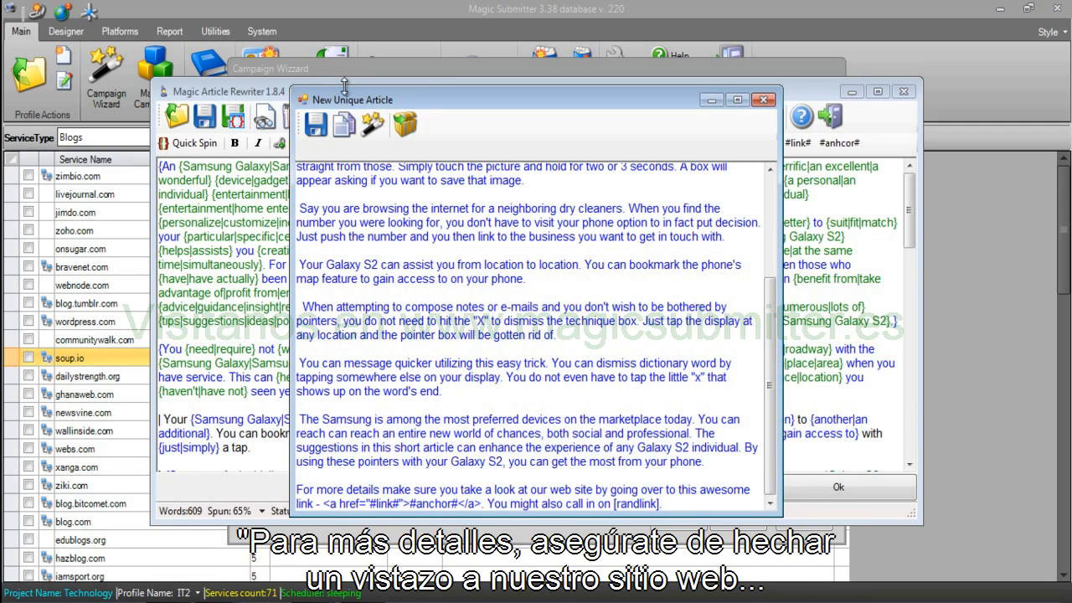
pyautogui.click(372, 124)
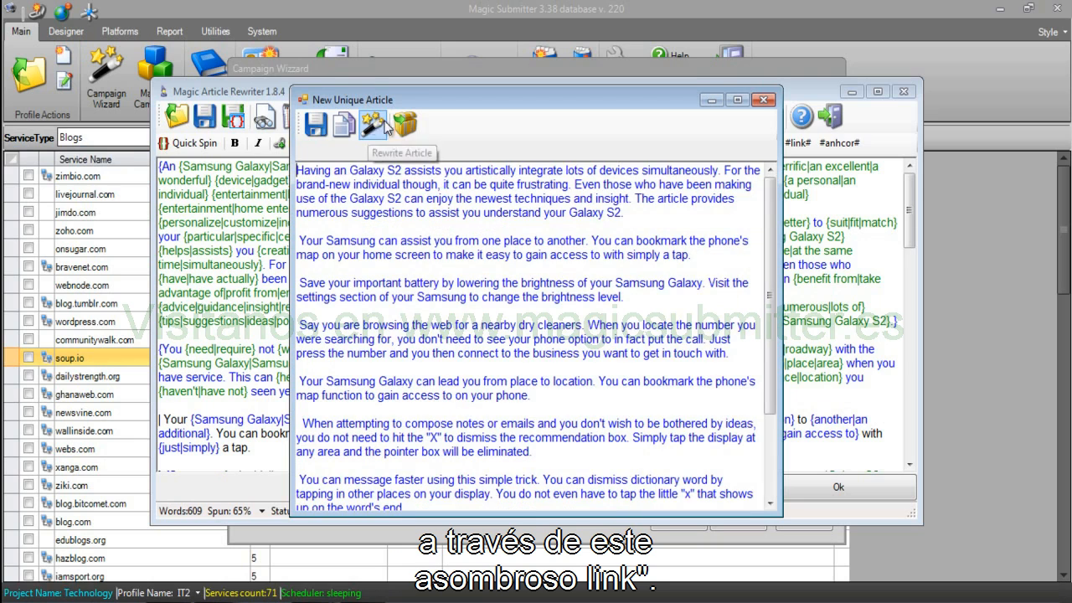
pyautogui.moveTo(764, 352); pyautogui.dragTo(773, 455)
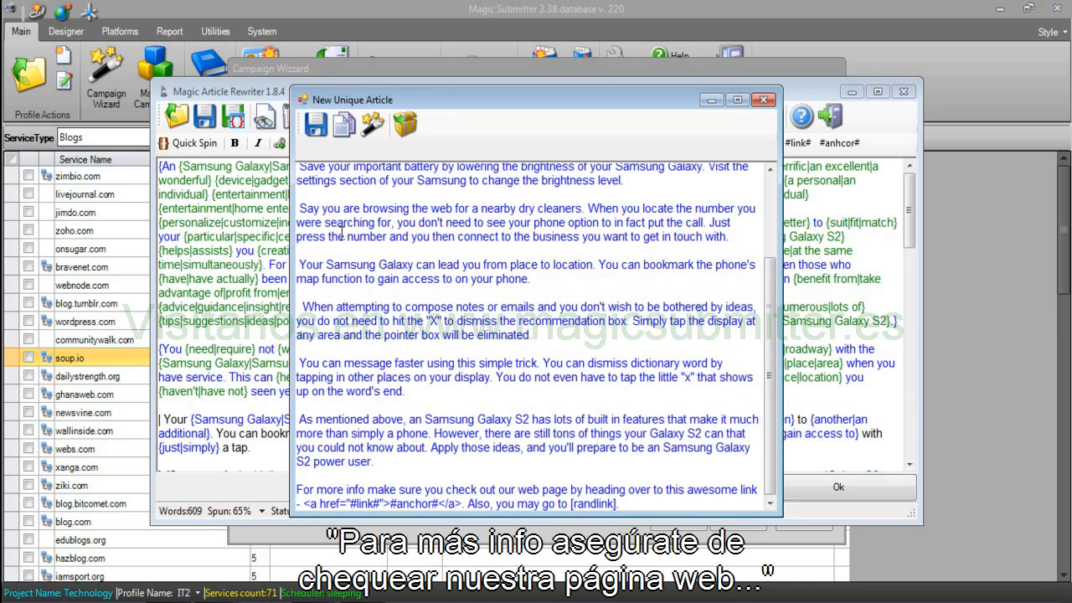
pyautogui.click(372, 126)
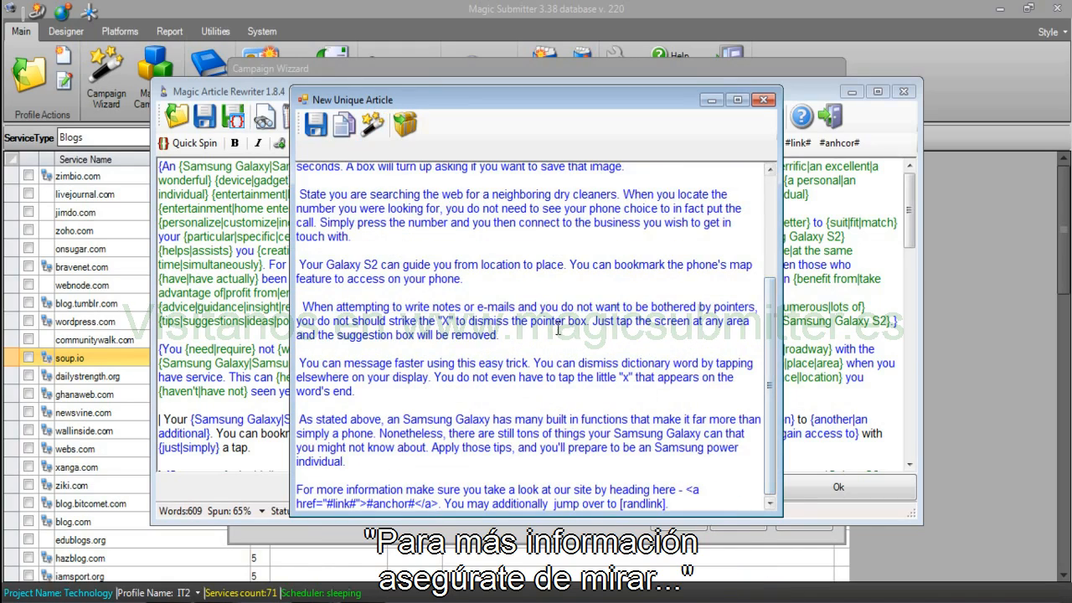
pyautogui.click(373, 127)
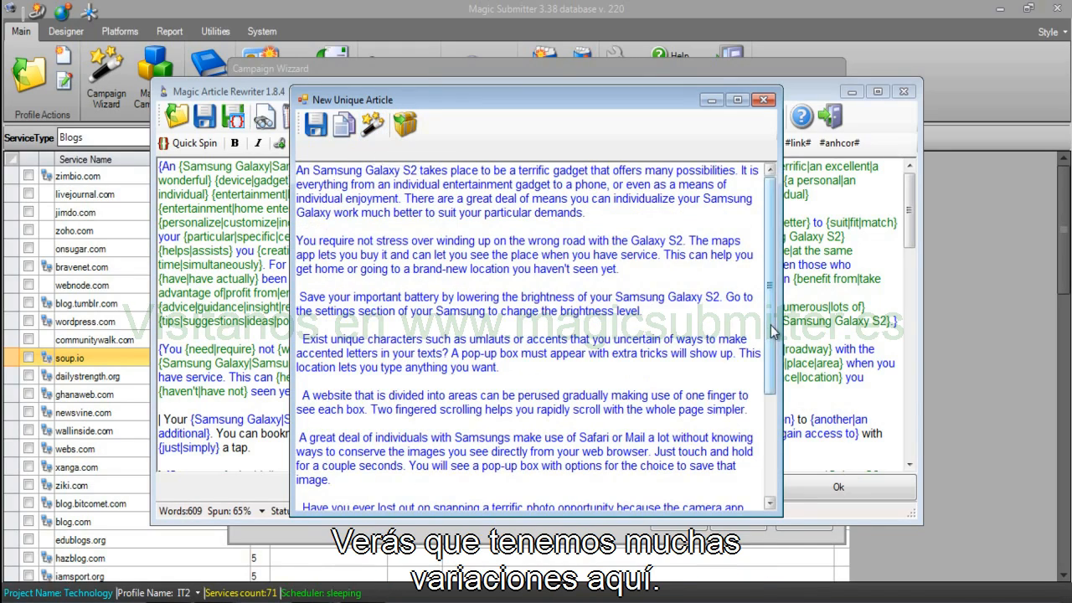
pyautogui.moveTo(775, 331); pyautogui.dragTo(773, 446)
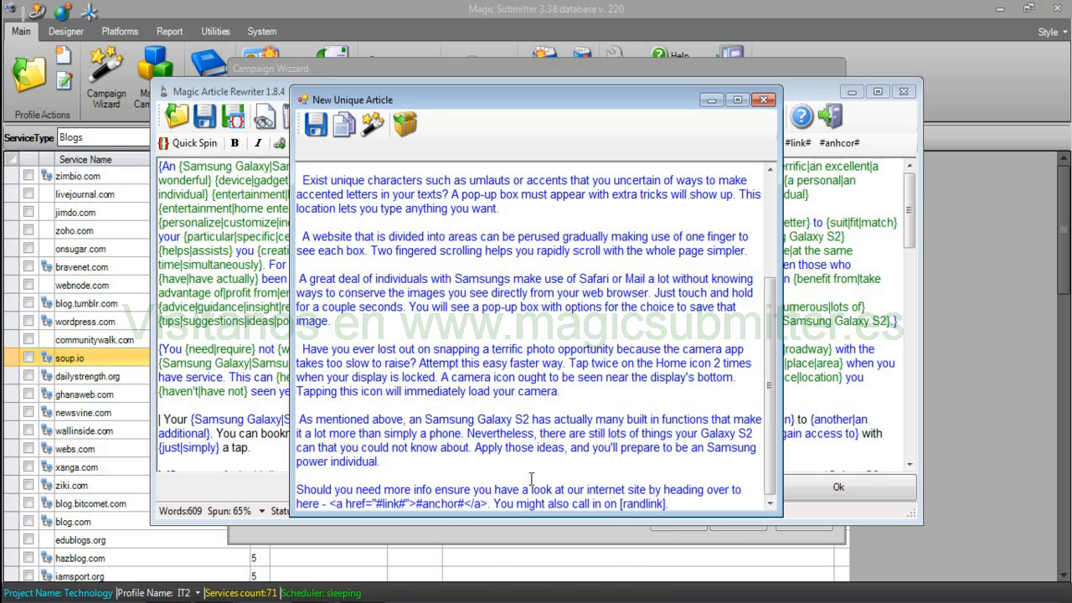
pyautogui.click(762, 99)
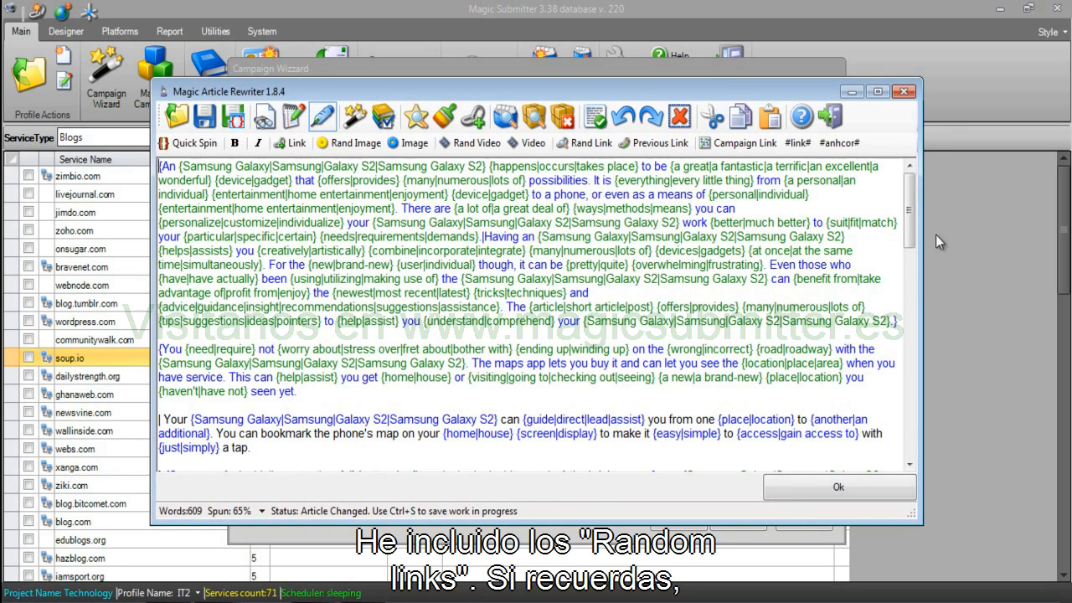
# Highlight the [randlink] placeholder and the #link#/#anchor# link code, then add a new line after the article.
pyautogui.scroll(-2, 900, 327)
pyautogui.scroll(-15, 900, 327)
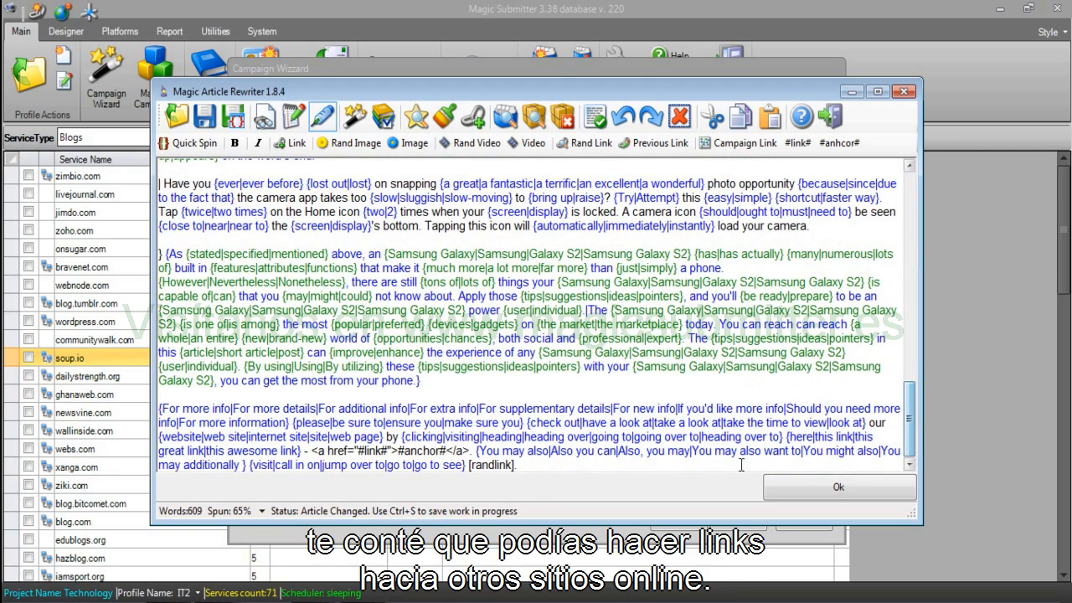
pyautogui.moveTo(519, 466); pyautogui.dragTo(467, 467)
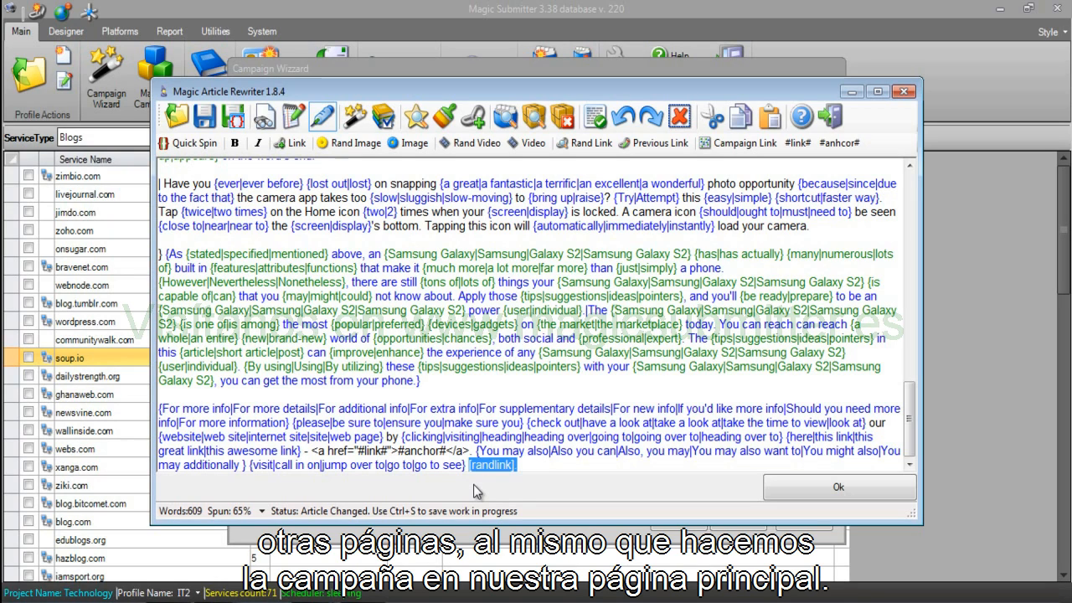
pyautogui.click(606, 458)
pyautogui.moveTo(473, 450); pyautogui.dragTo(311, 450)
pyautogui.hotkey('ctrl', 'c')
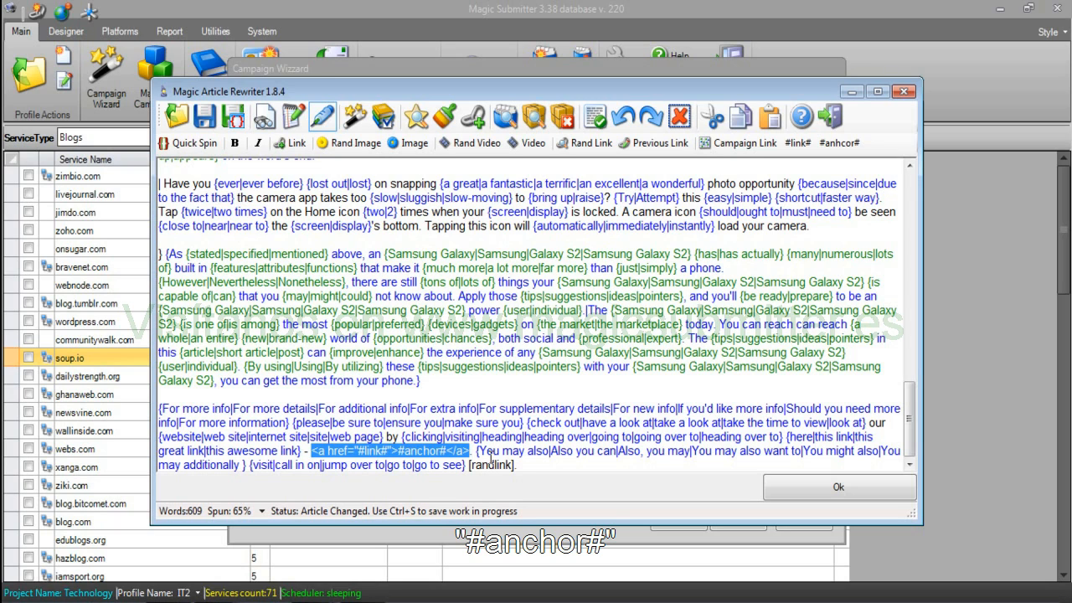
pyautogui.click(525, 465)
pyautogui.press('Return')
pyautogui.press('Return')
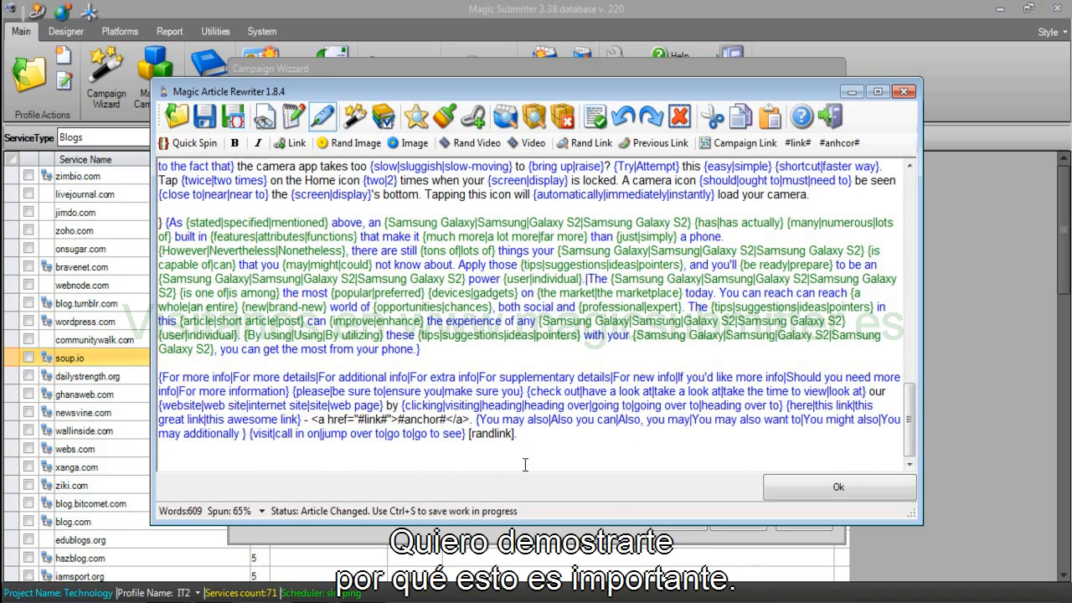
pyautogui.hotkey('ctrl', 'v')
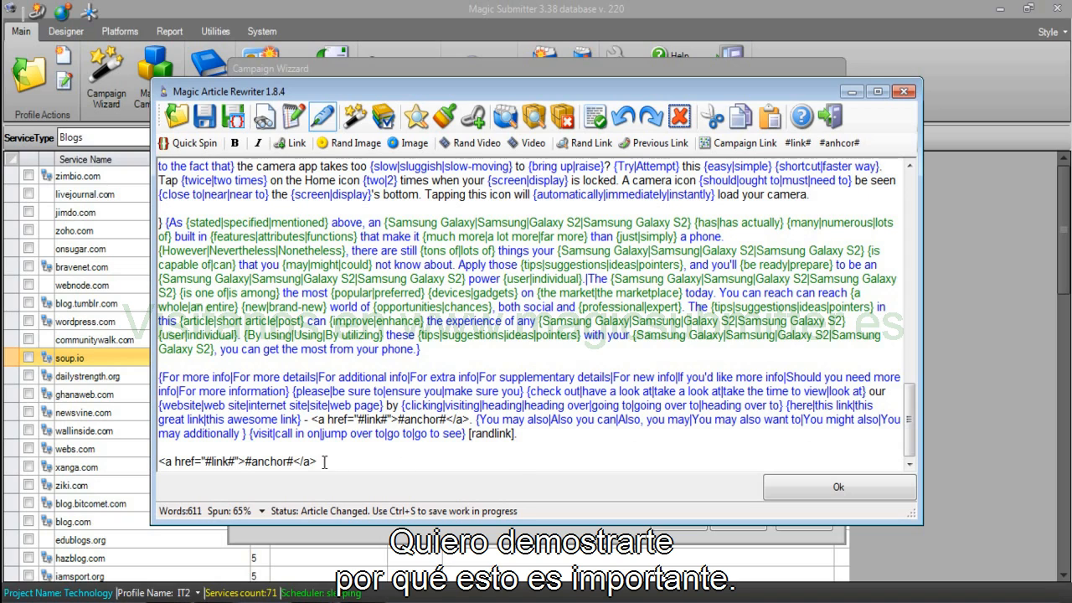
pyautogui.press('Return')
pyautogui.press('Return')
pyautogui.write('<a ')
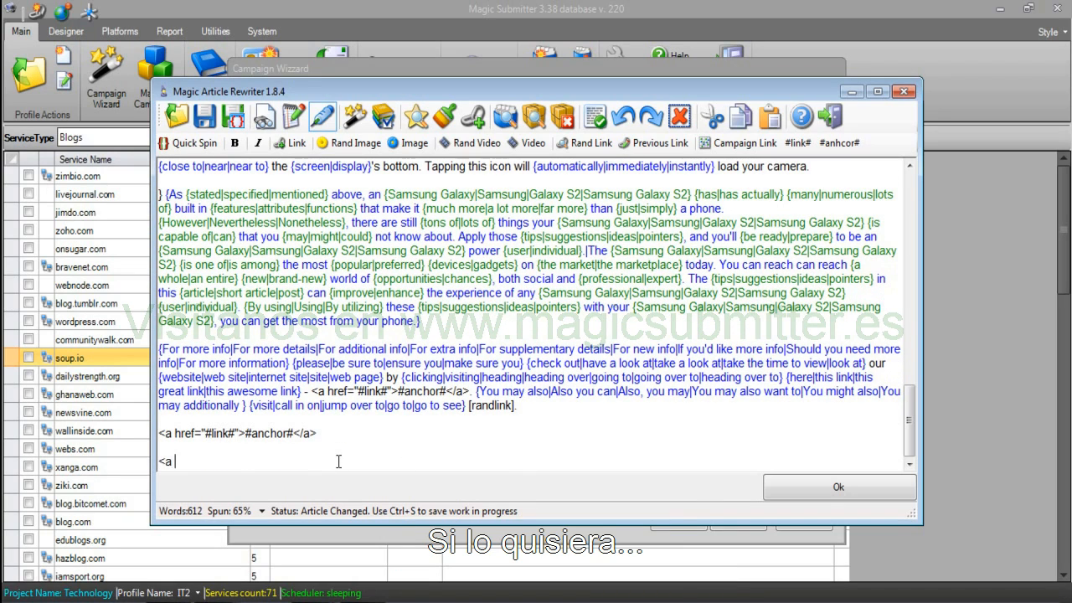
pyautogui.write('href="')
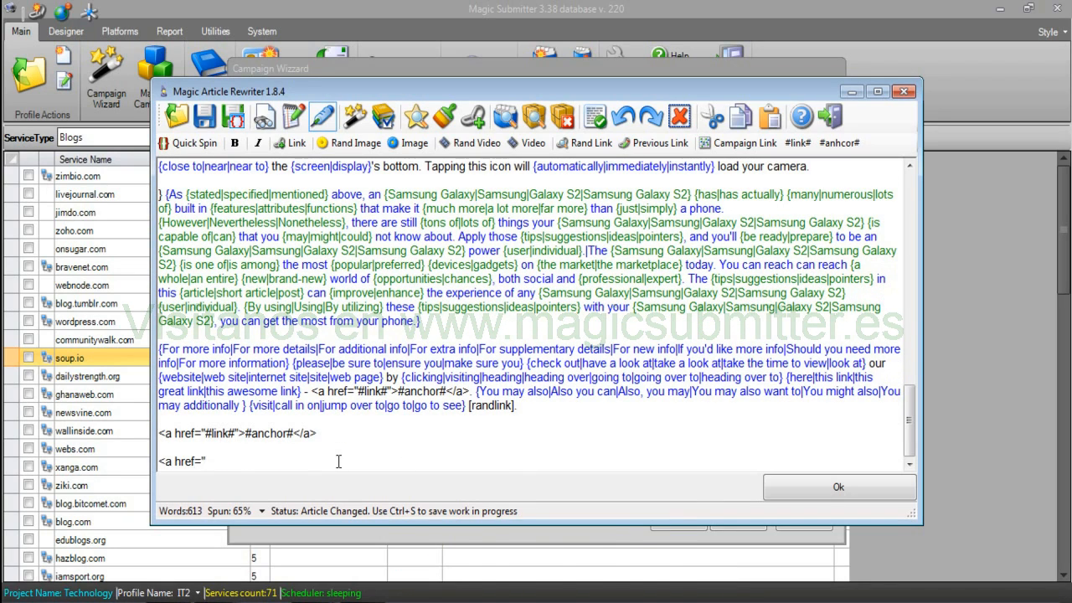
pyautogui.write('http://site.com">')
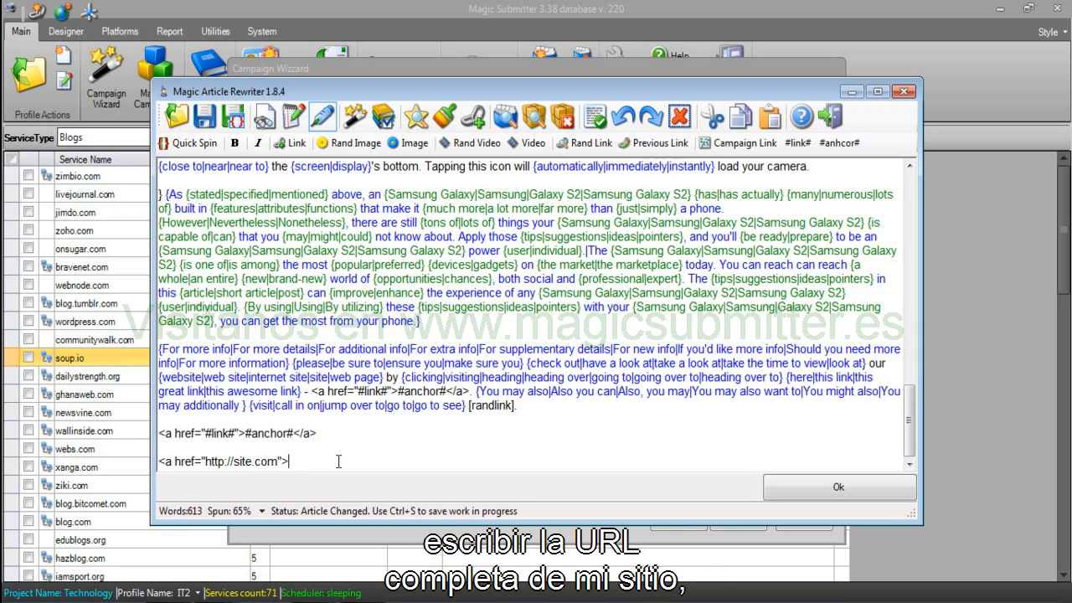
pyautogui.write('{samsung')
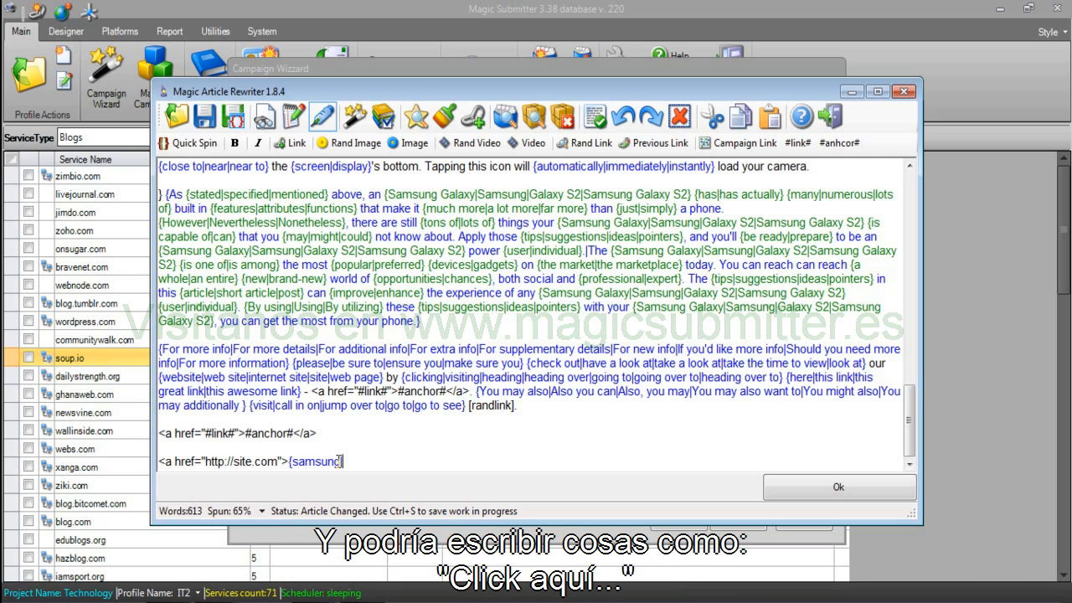
pyautogui.write('|click here')
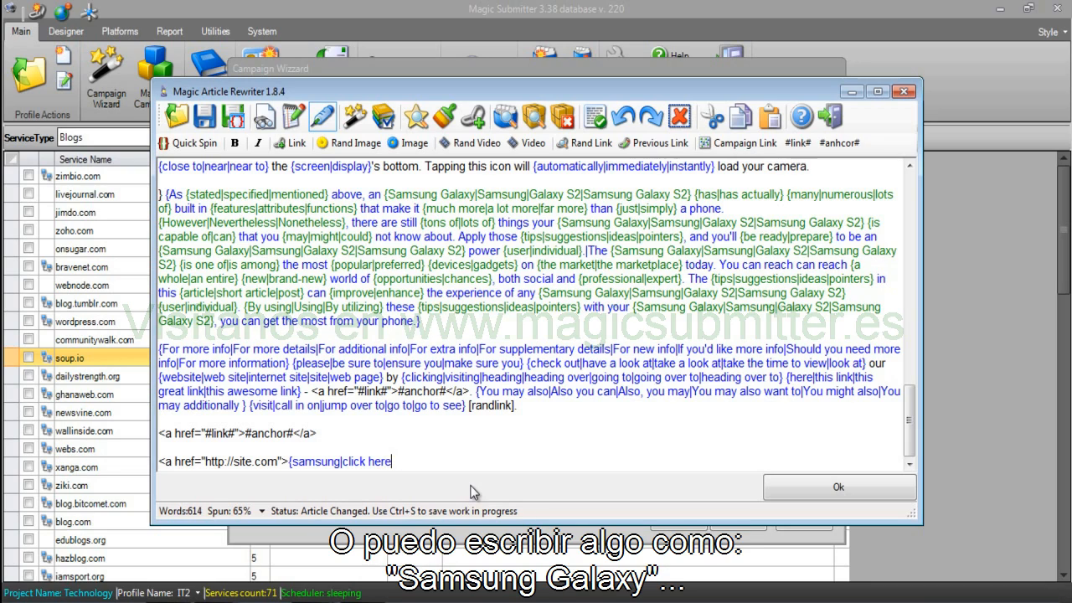
pyautogui.write('|samsung g')
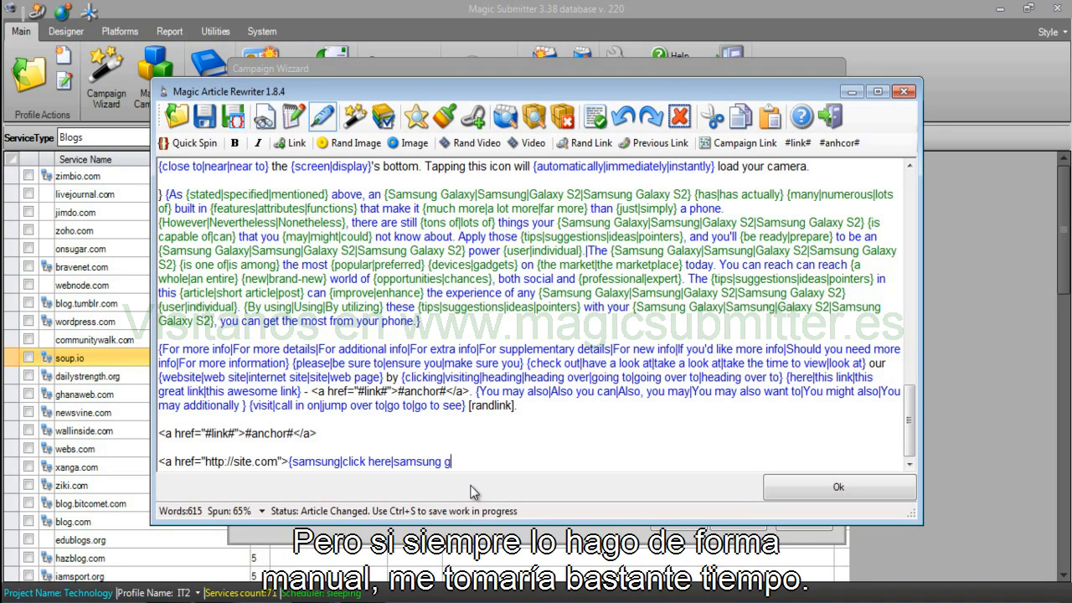
pyautogui.write('alaxy s2}</a>')
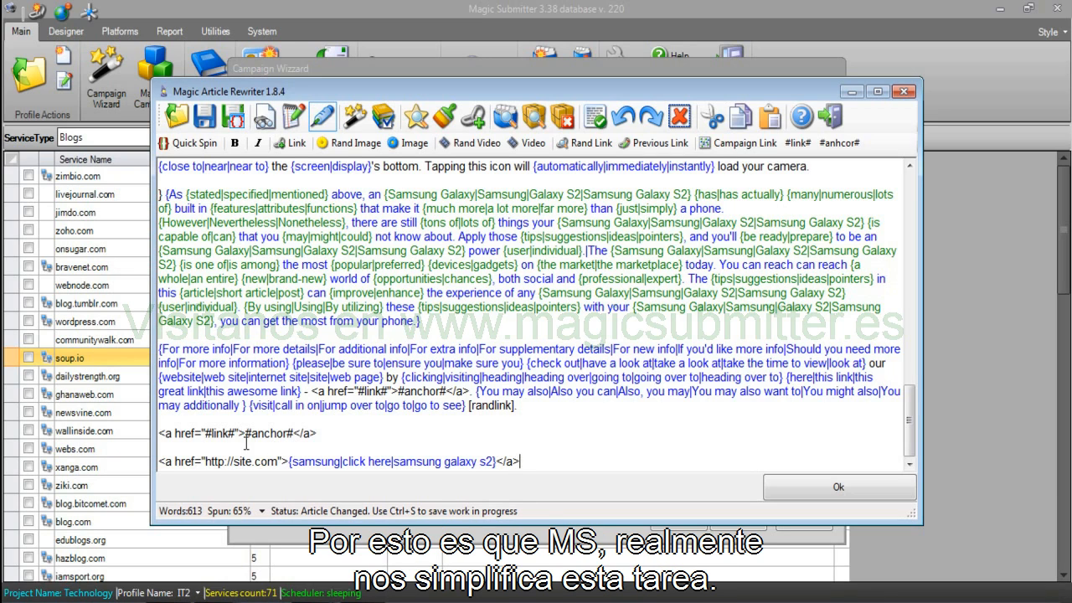
pyautogui.moveTo(250, 432); pyautogui.dragTo(211, 433)
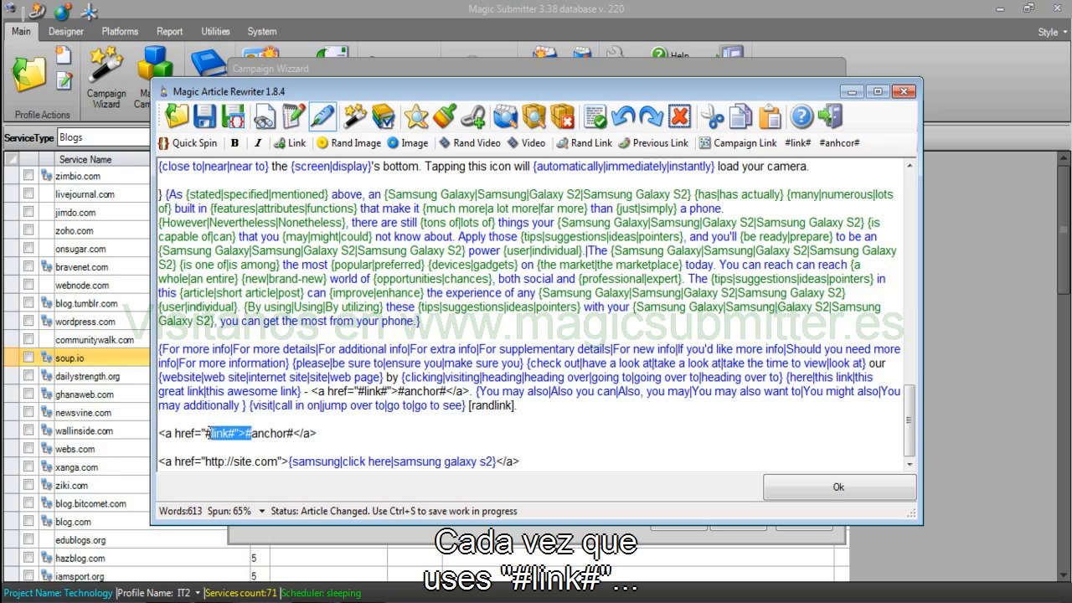
pyautogui.moveTo(278, 461); pyautogui.dragTo(205, 461)
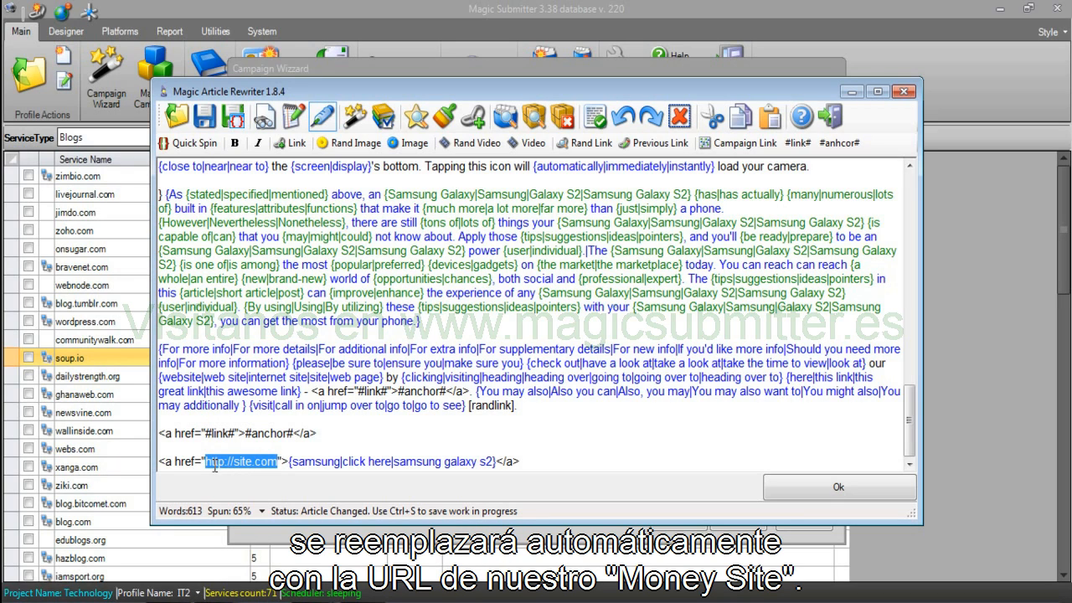
pyautogui.moveTo(227, 433); pyautogui.dragTo(301, 433)
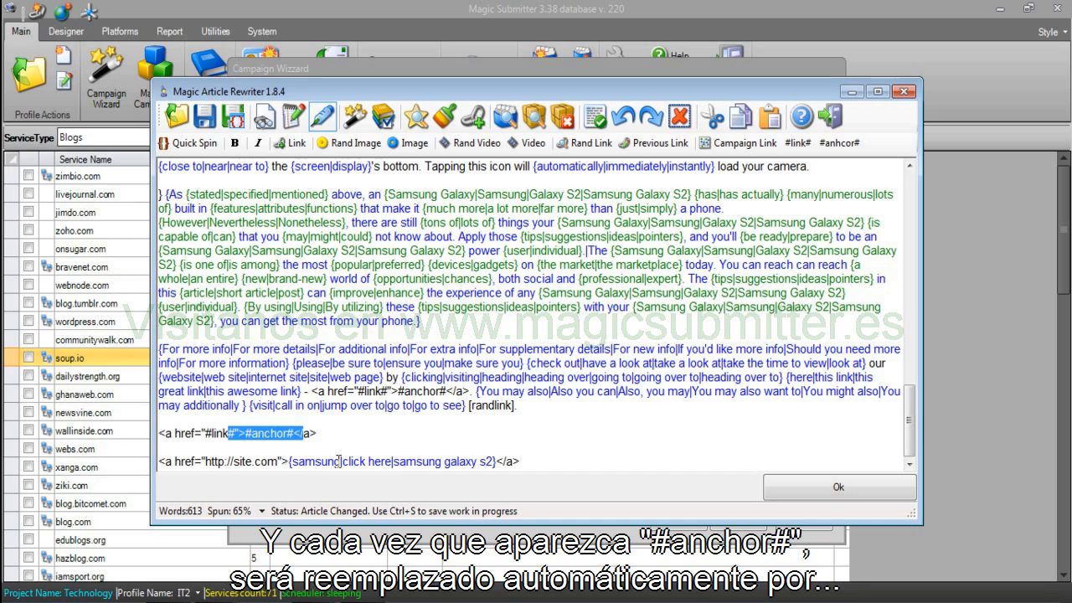
# Delete both demonstration link lines and accept the unchanged article.
pyautogui.moveTo(521, 461); pyautogui.dragTo(152, 434)
pyautogui.press('Delete')
pyautogui.press('BackSpace')
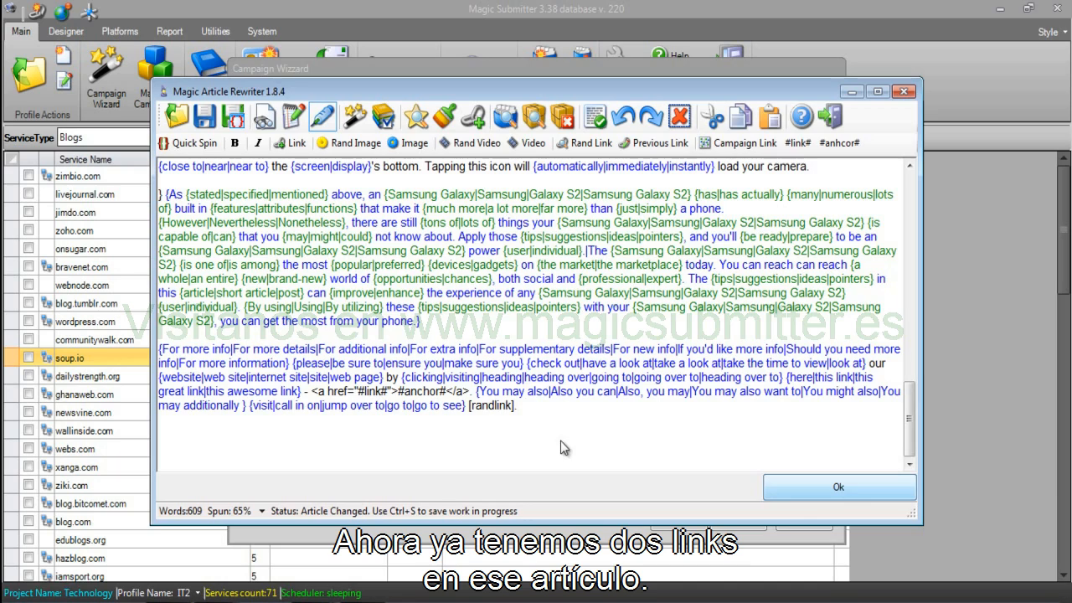
pyautogui.click(796, 493)
# Spin EE Occupation as {Cab Driver|Canoeist|Pilot|Computer Tech}, preview a few variations, and accept.
pyautogui.click(512, 329)
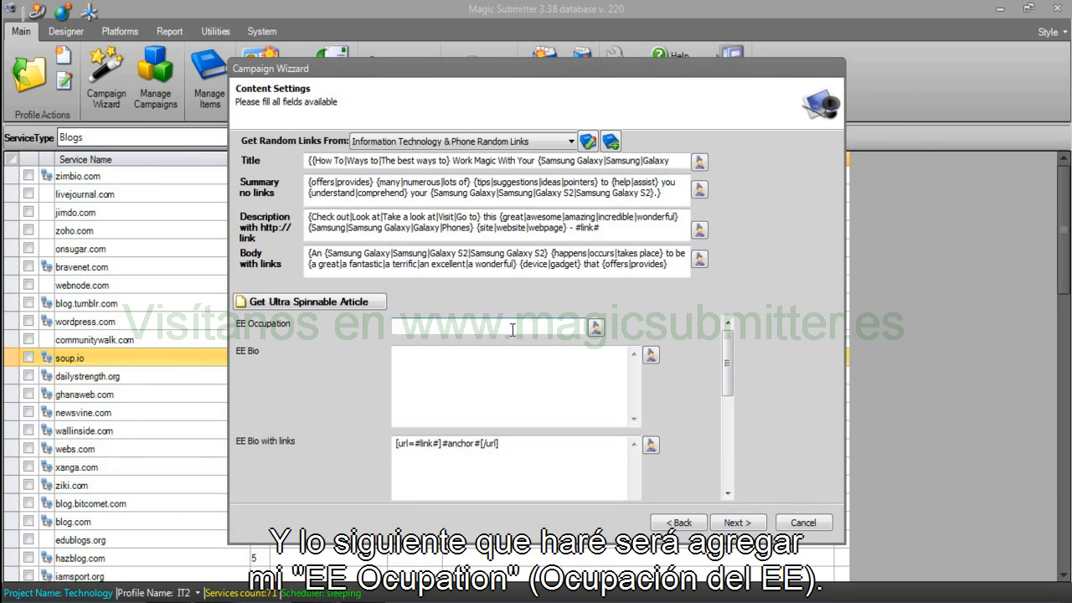
pyautogui.click(595, 327)
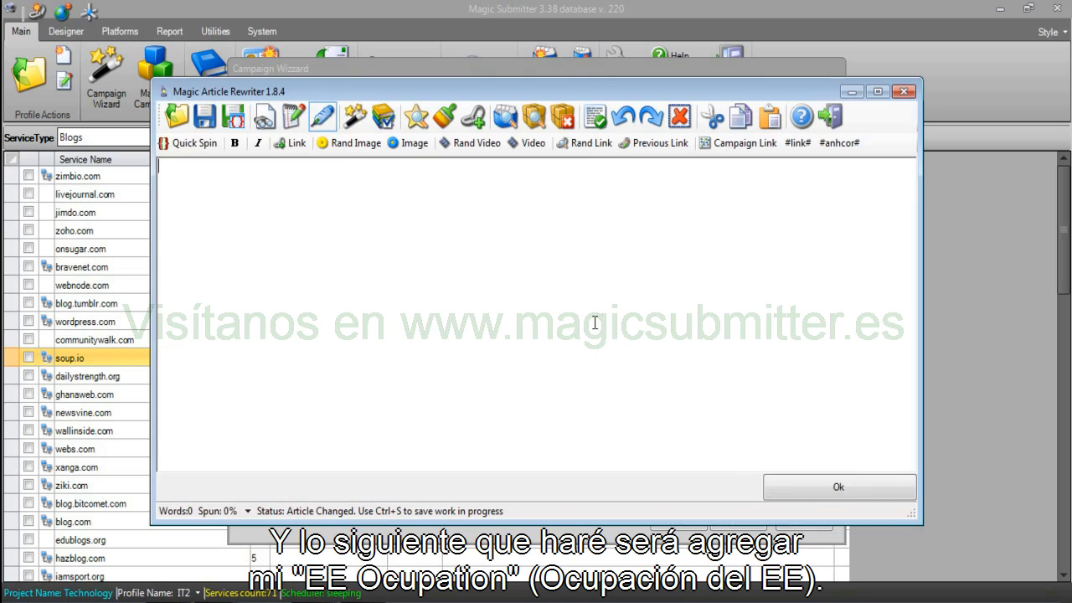
pyautogui.write('{')
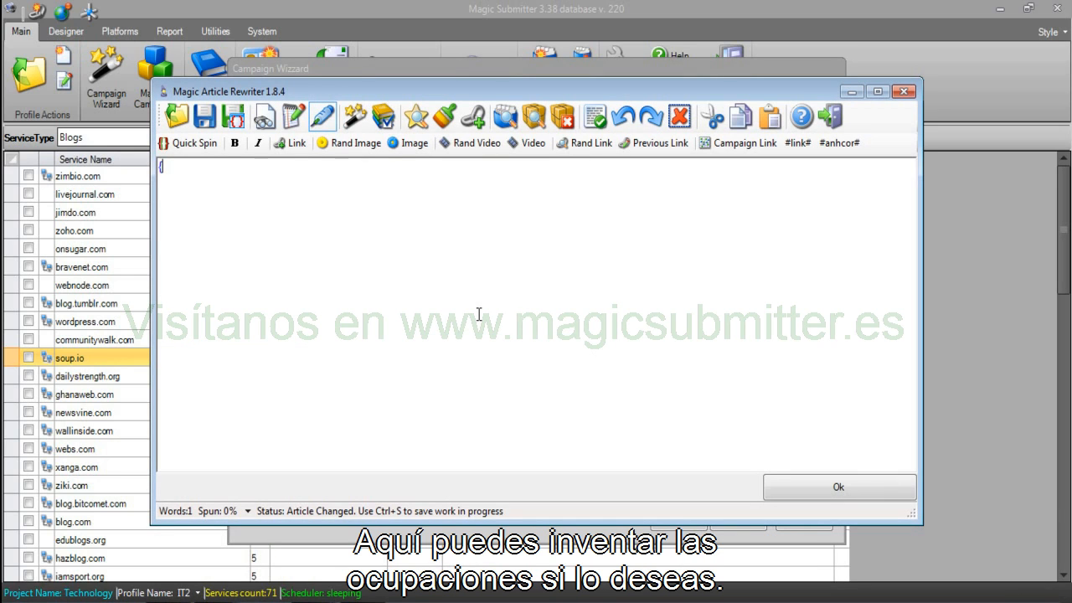
pyautogui.write('Cab Driver|Canoei')
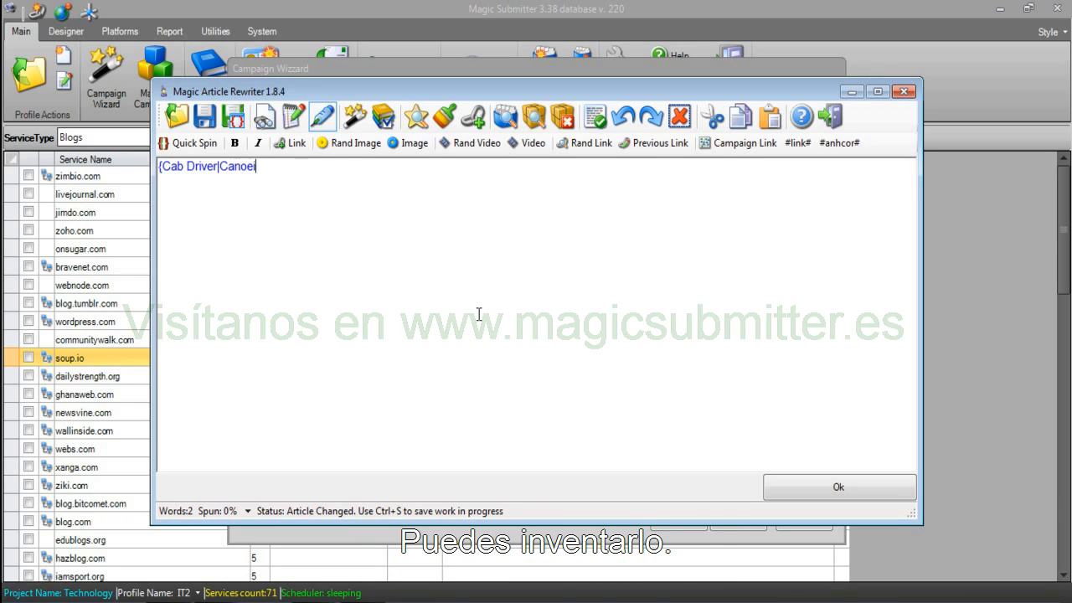
pyautogui.write('st|Pilot|')
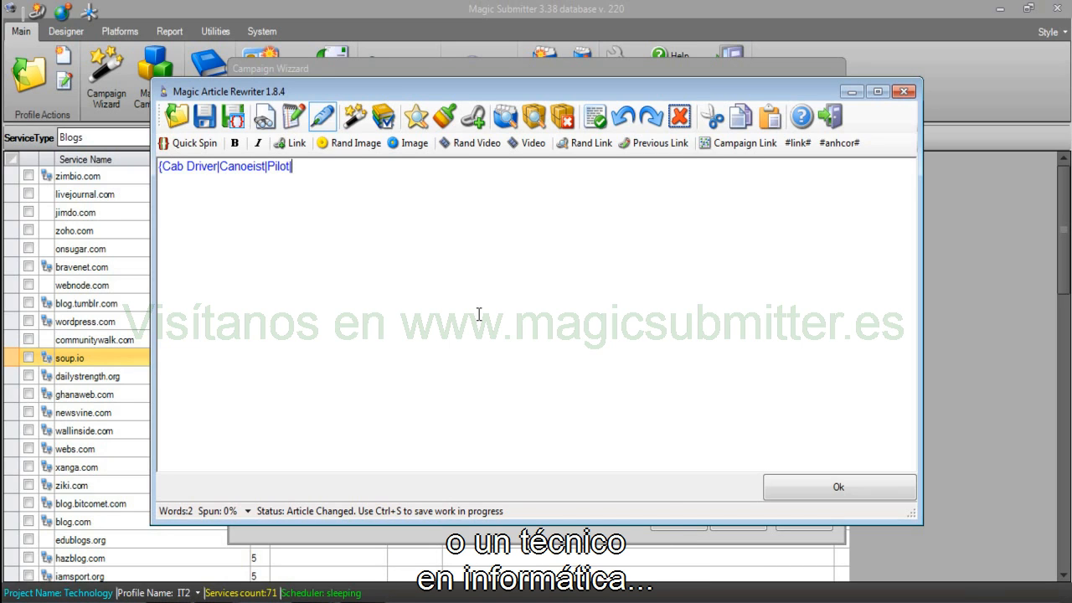
pyautogui.write('Computer')
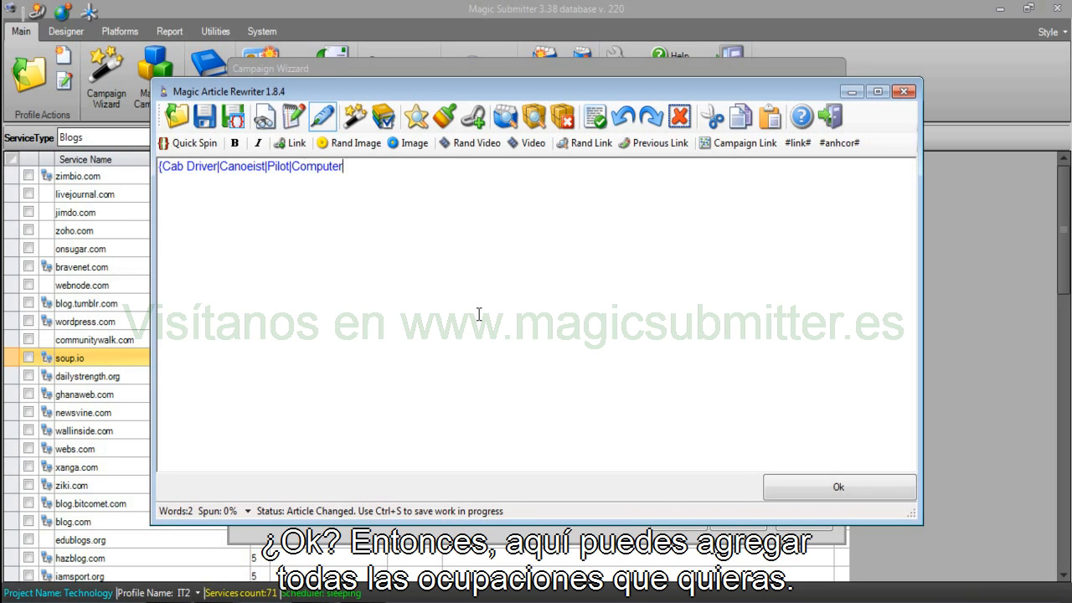
pyautogui.write(' Tech}')
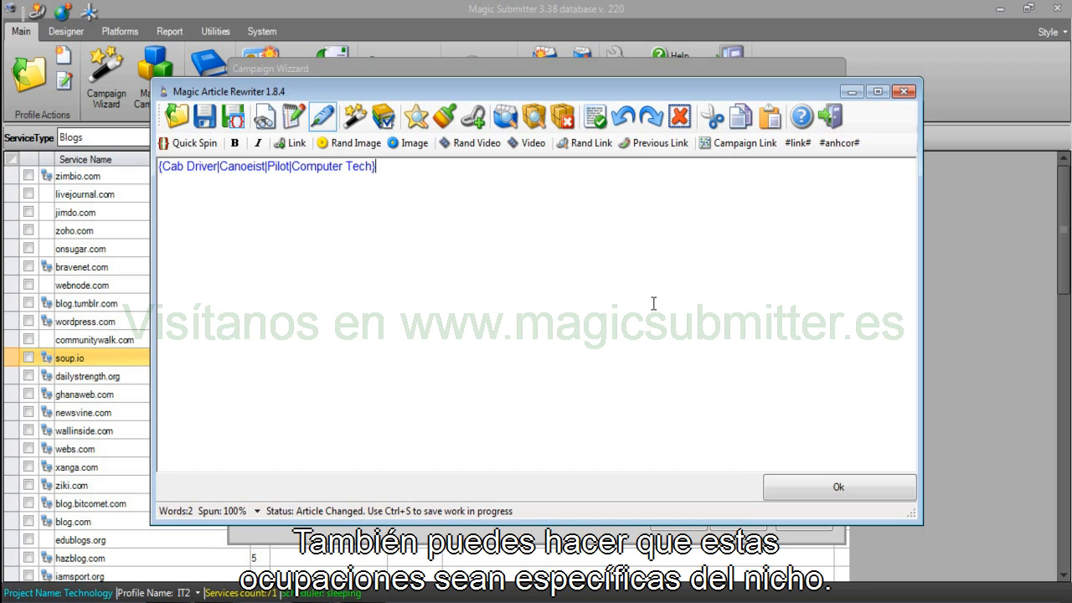
pyautogui.click(355, 116)
pyautogui.click(377, 126)
pyautogui.click(379, 127)
pyautogui.click(379, 127)
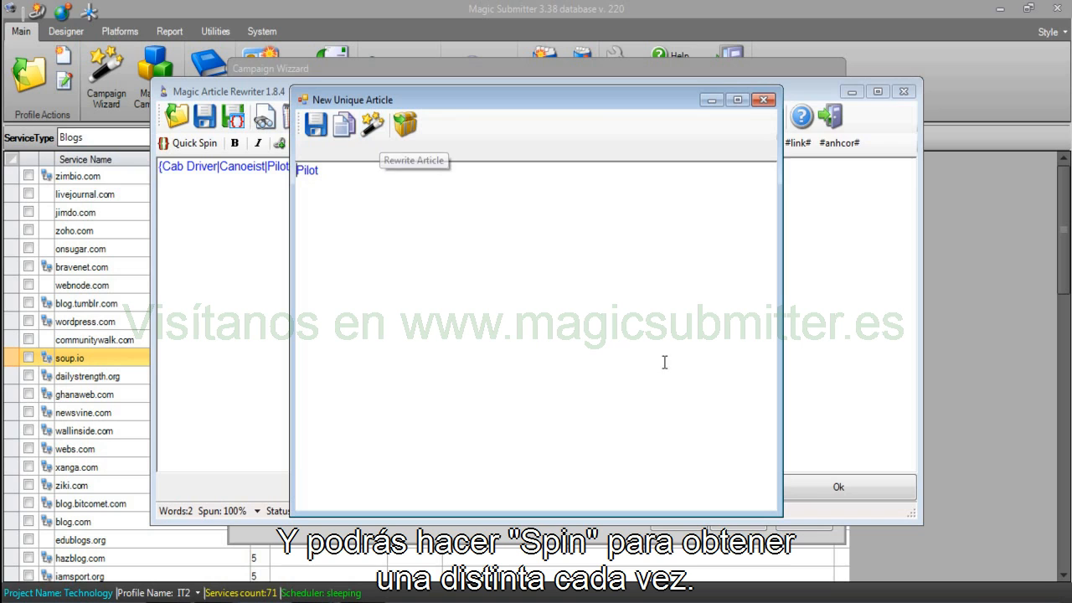
pyautogui.click(763, 100)
pyautogui.click(792, 487)
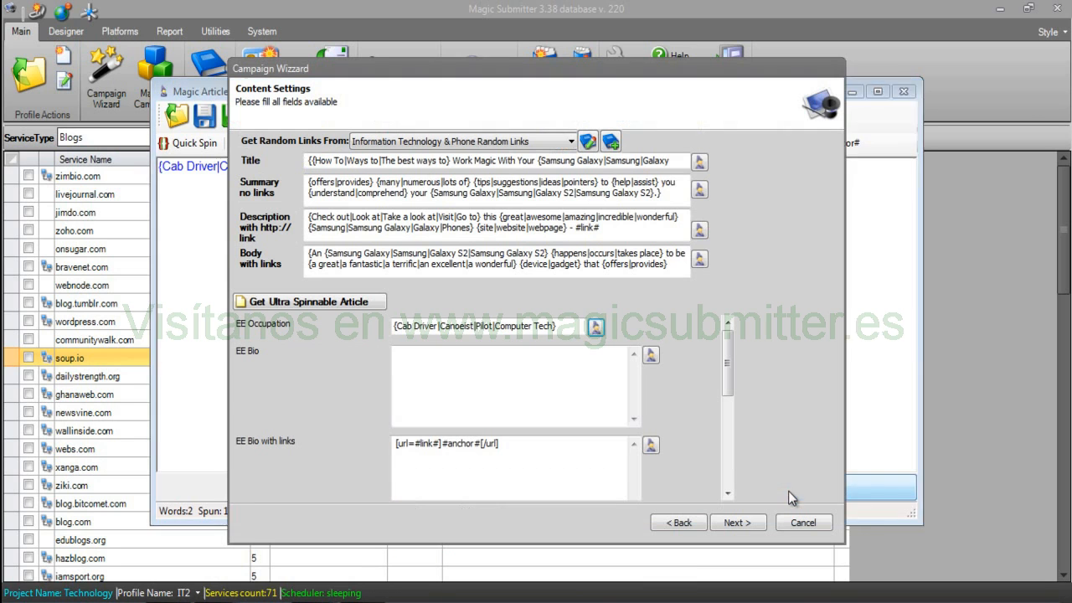
# Write the EE Bio: a happily married 29-year-old guy with 3 children and a pet dog.
pyautogui.click(432, 368)
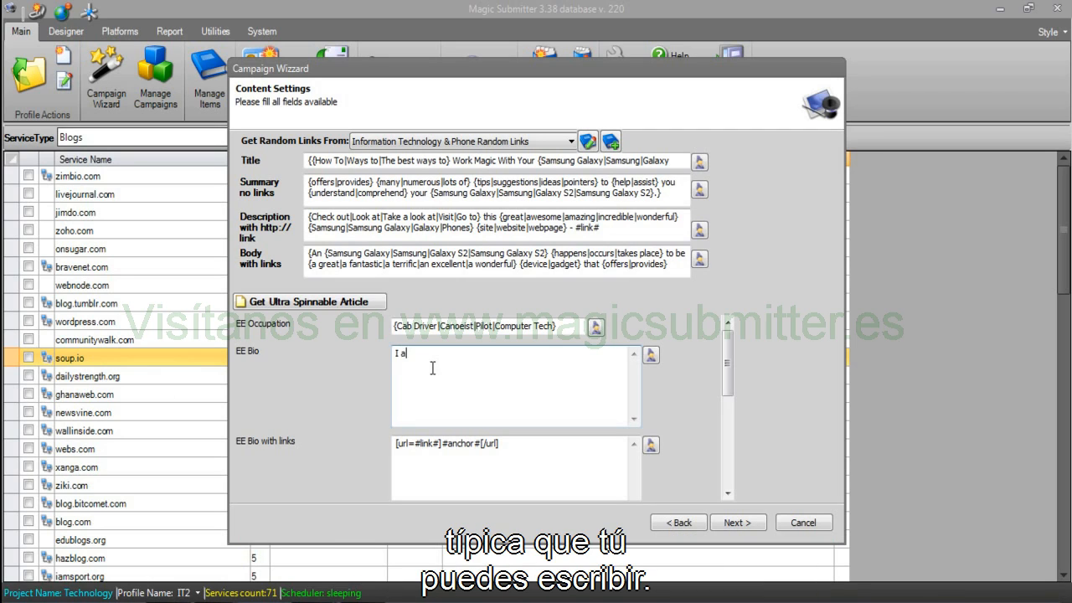
pyautogui.write('m a 29 ')
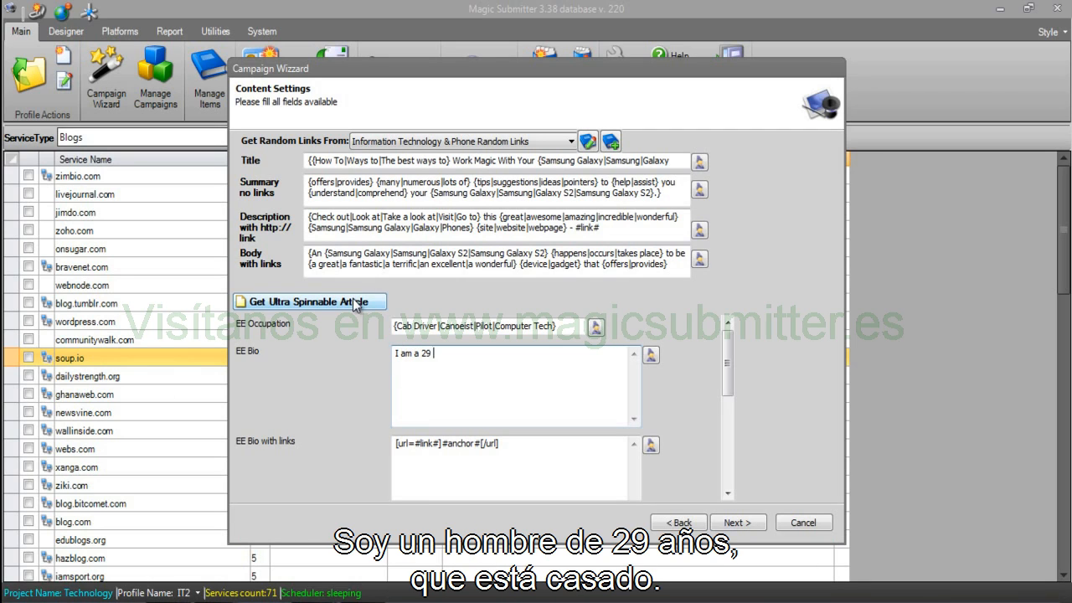
pyautogui.write('year olf guy that is')
pyautogui.write(' married')
pyautogui.press('Left')
pyautogui.press('Left')
pyautogui.write('happily')
pyautogui.press('End')
pyautogui.write('I have')
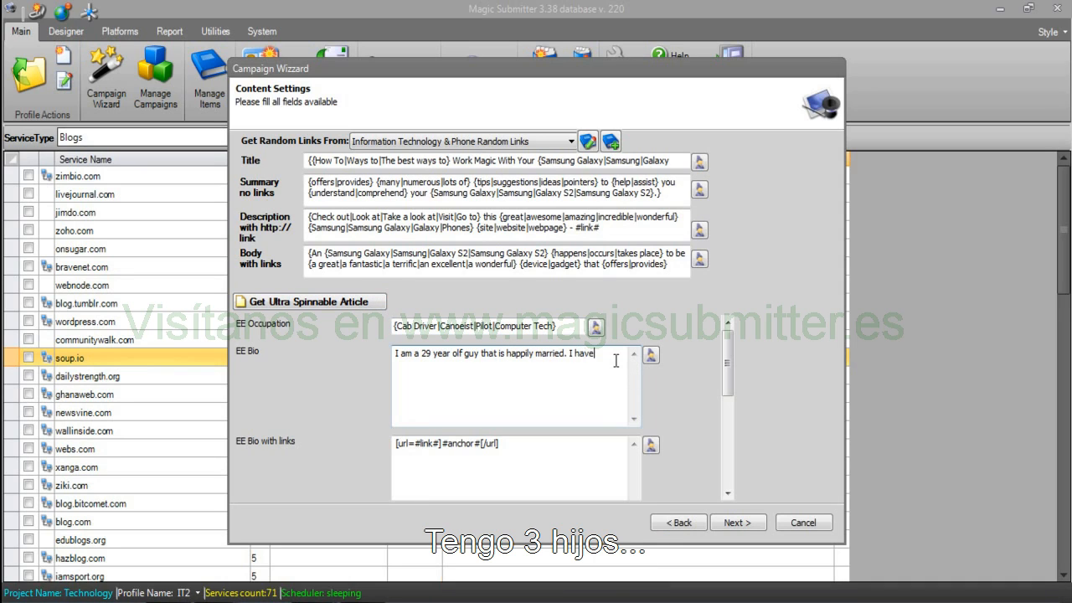
pyautogui.write(' 3 chil')
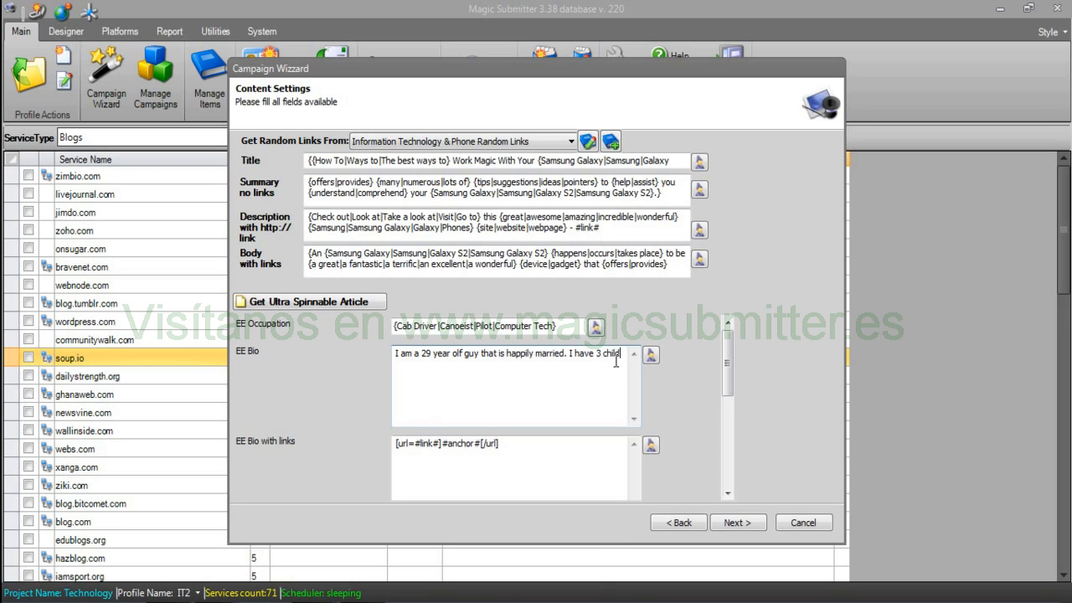
pyautogui.write('dren and a petr')
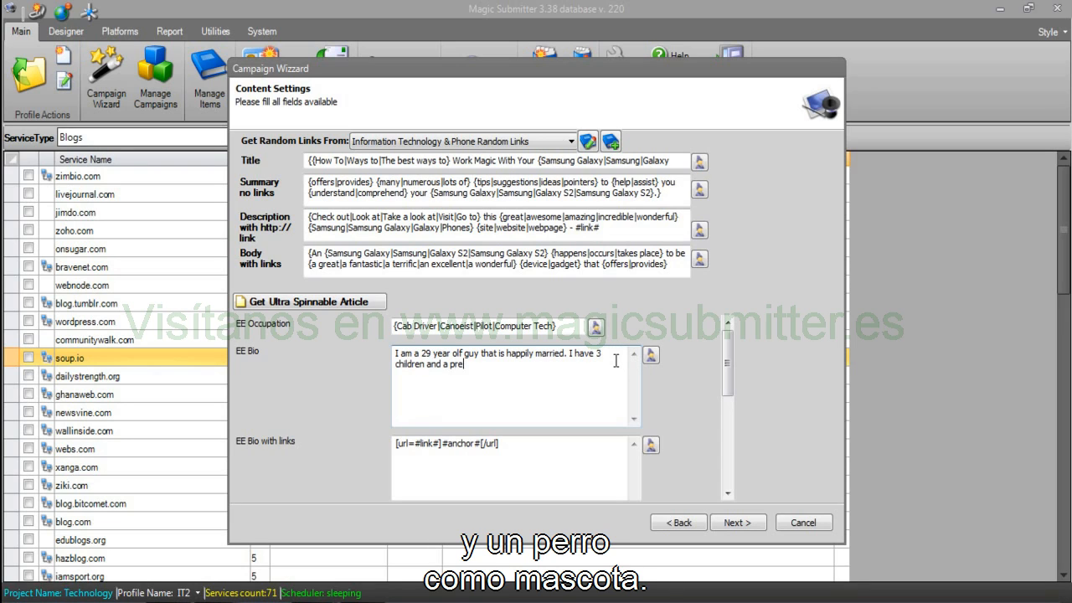
pyautogui.press('BackSpace')
pyautogui.write('dog.')
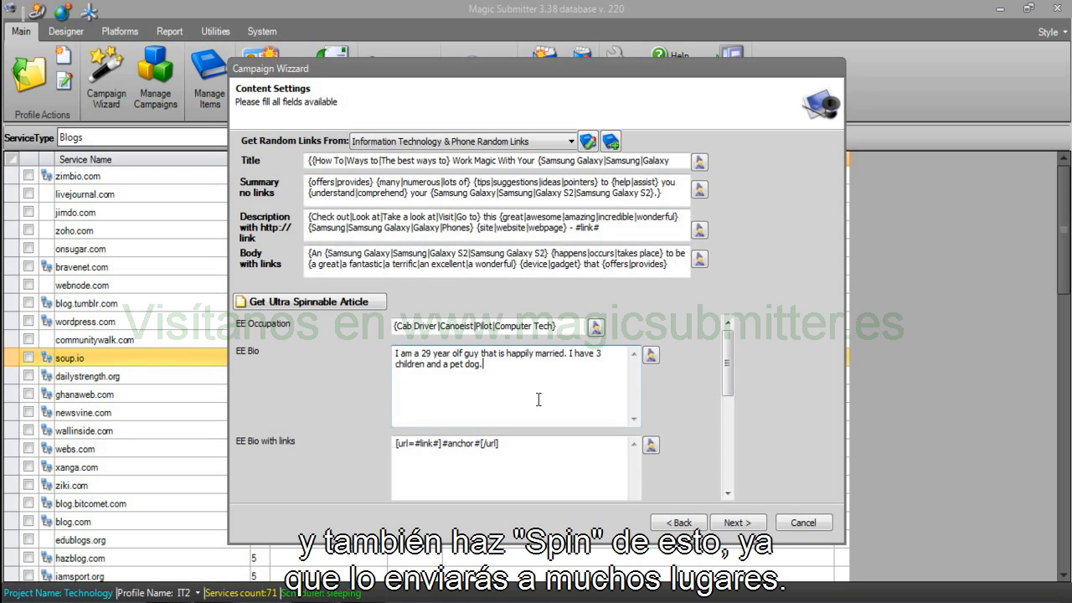
pyautogui.hotkey('ctrl', 'a')
pyautogui.hotkey('ctrl', 'c')
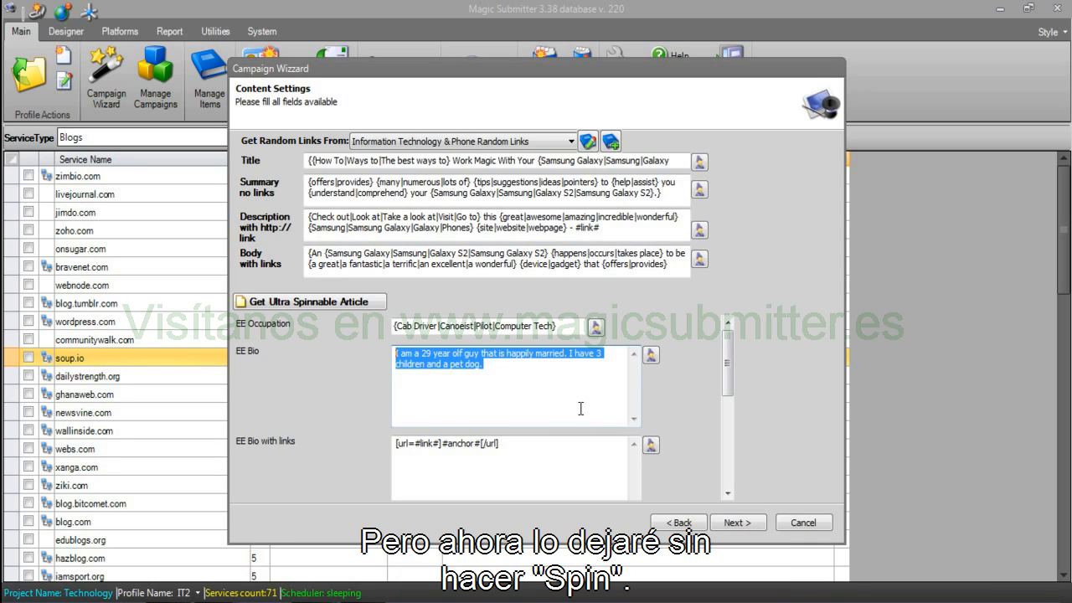
pyautogui.click(508, 381)
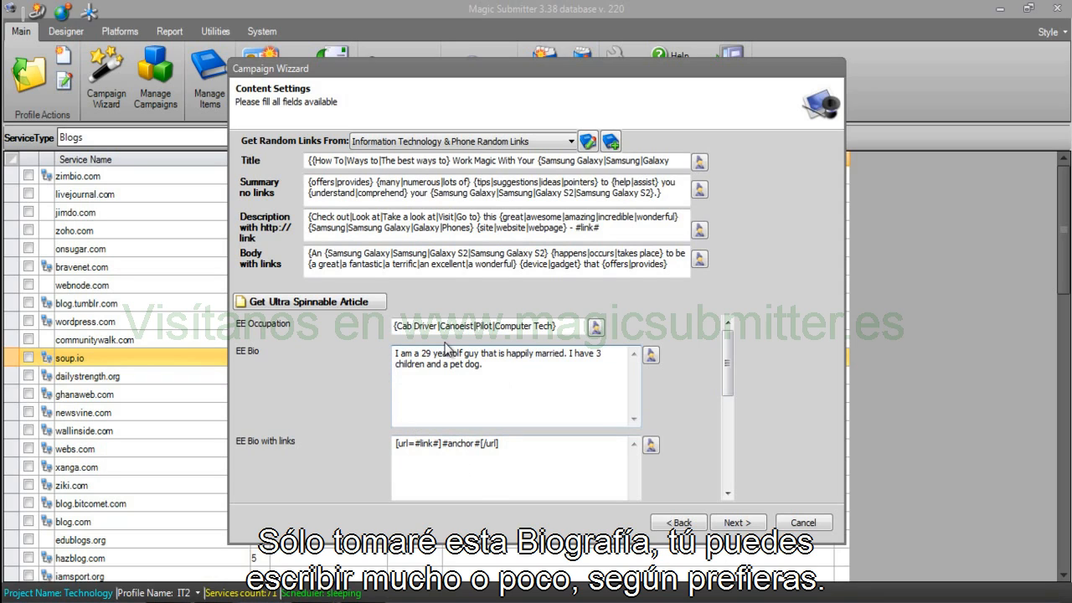
# Paste the bio above the link code in EE Bio with links, comparing it with the article's HTML link.
pyautogui.click(393, 446)
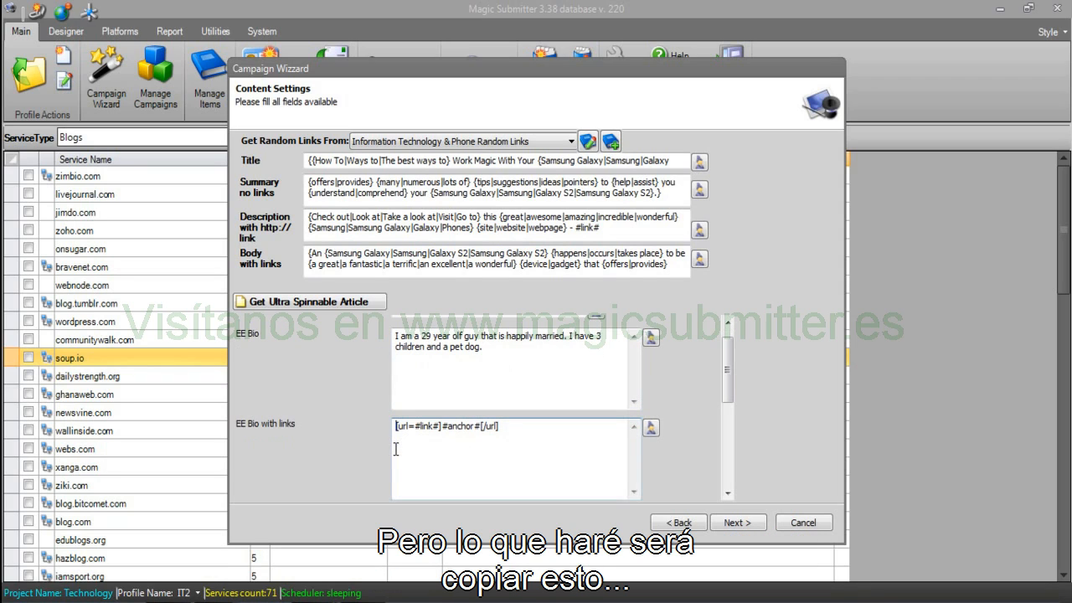
pyautogui.press('Return')
pyautogui.press('Return')
pyautogui.hotkey('ctrl', 'v')
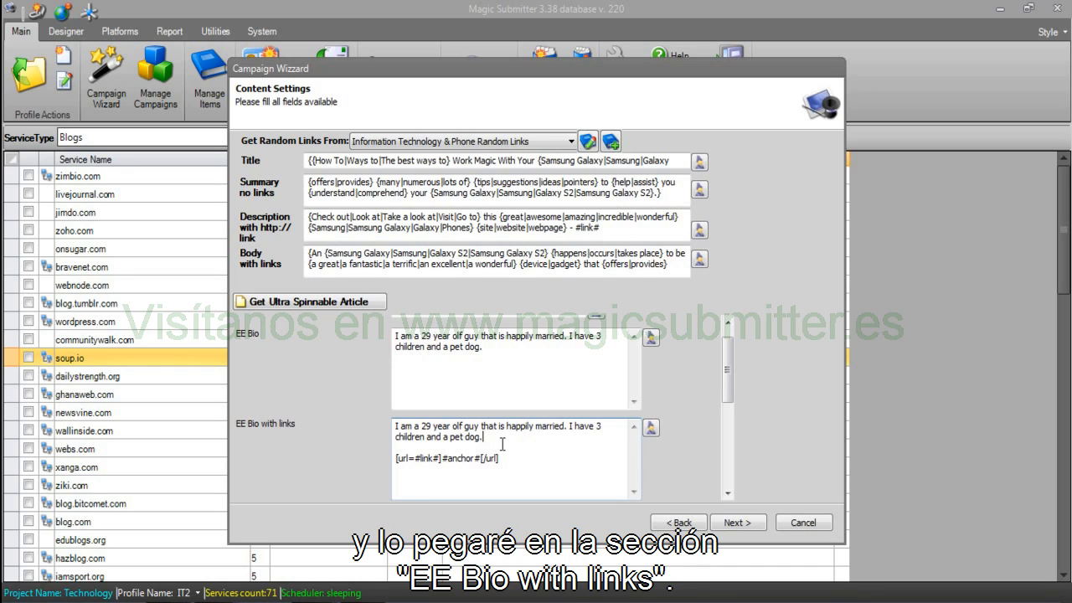
pyautogui.moveTo(505, 458); pyautogui.dragTo(392, 460)
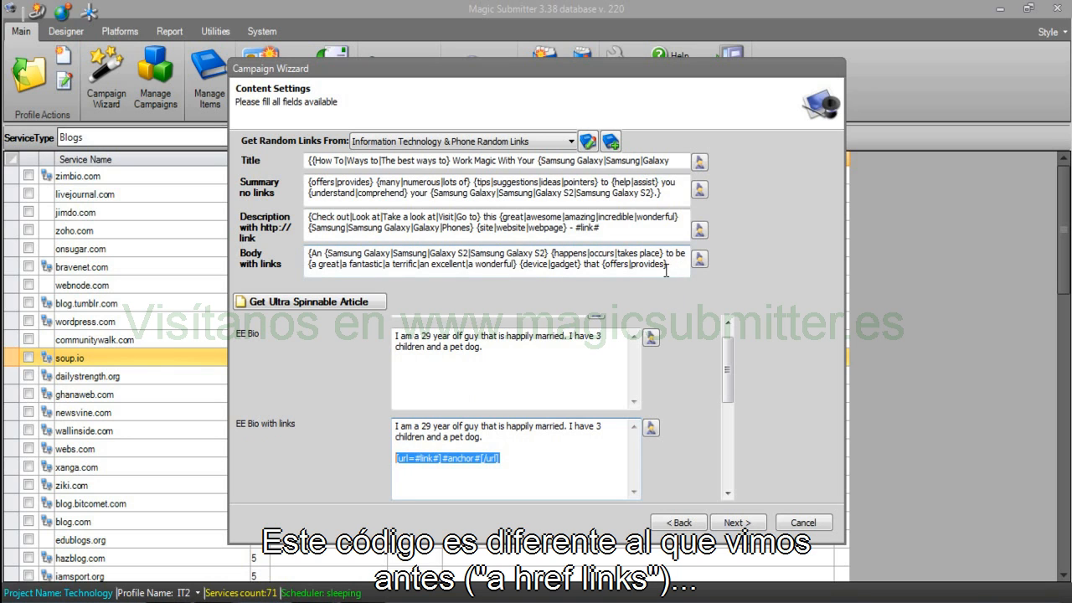
pyautogui.moveTo(308, 253); pyautogui.dragTo(681, 308)
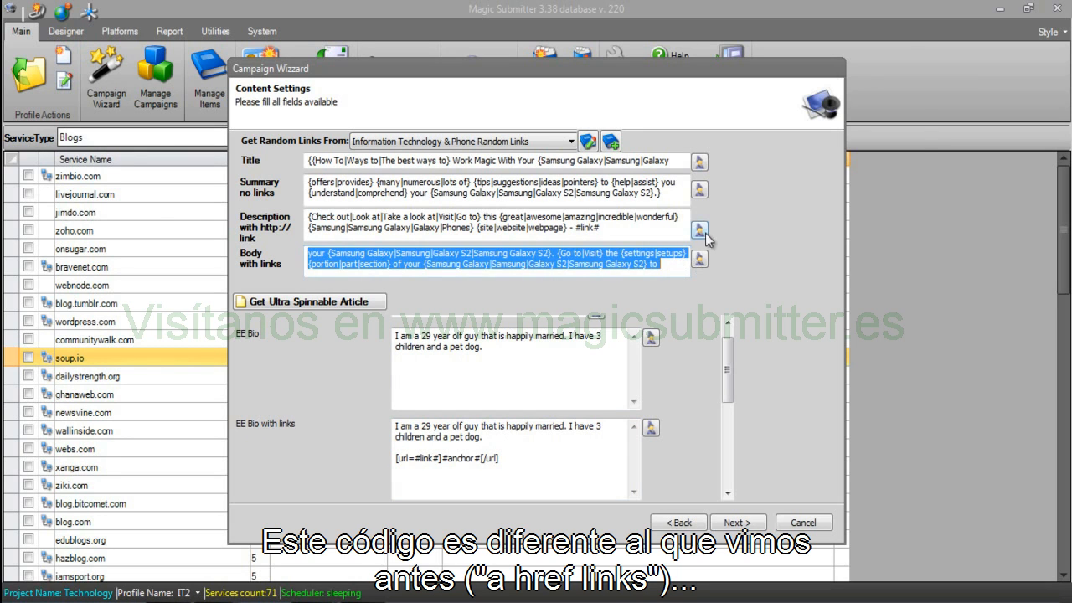
pyautogui.click(699, 259)
pyautogui.moveTo(475, 447); pyautogui.dragTo(309, 447)
pyautogui.click(787, 494)
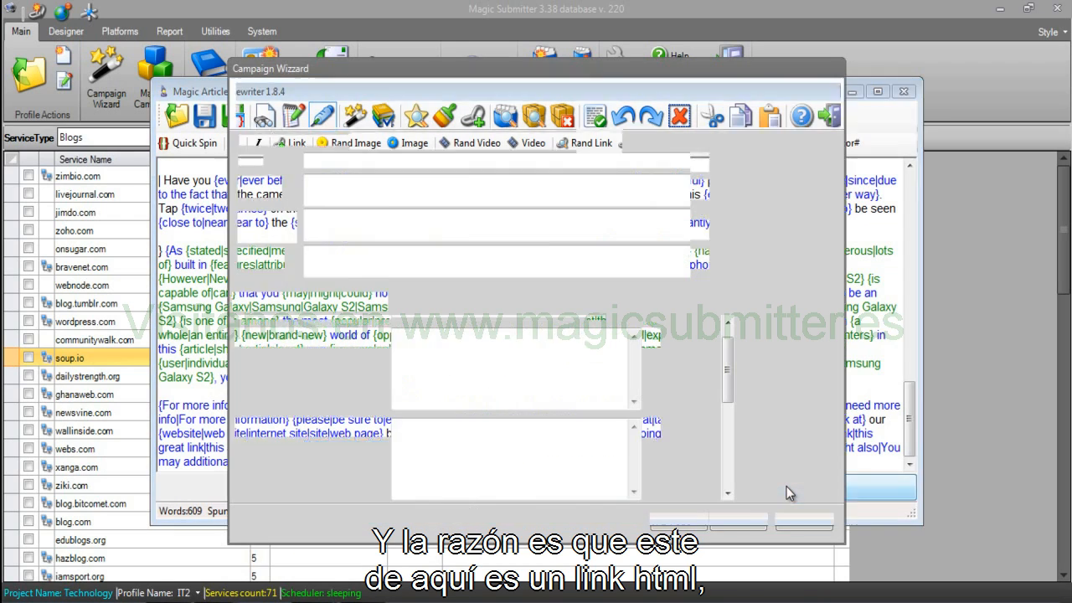
# Join the [url=#link#]#anchor#[/url] code onto the bio line right after 'dog.'.
pyautogui.moveTo(507, 460); pyautogui.dragTo(391, 473)
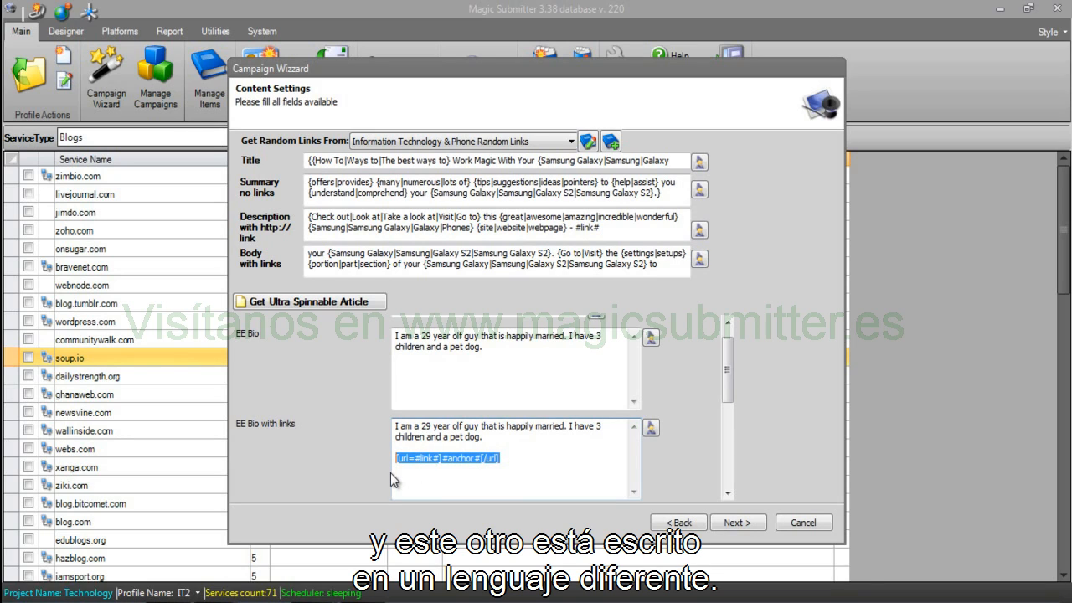
pyautogui.click(507, 466)
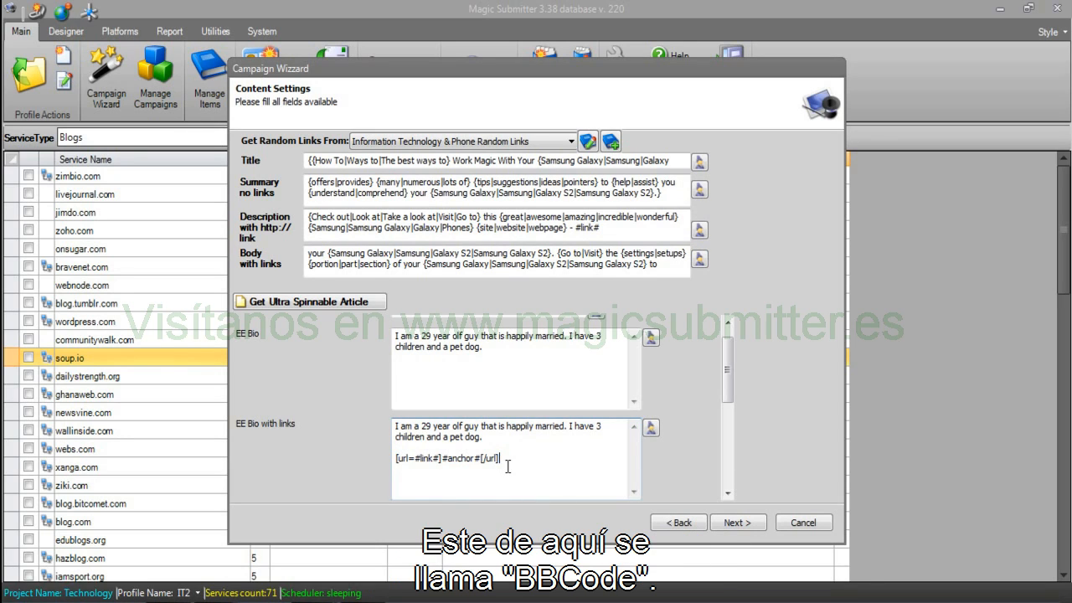
pyautogui.click(537, 436)
pyautogui.press('Delete')
pyautogui.press('Delete')
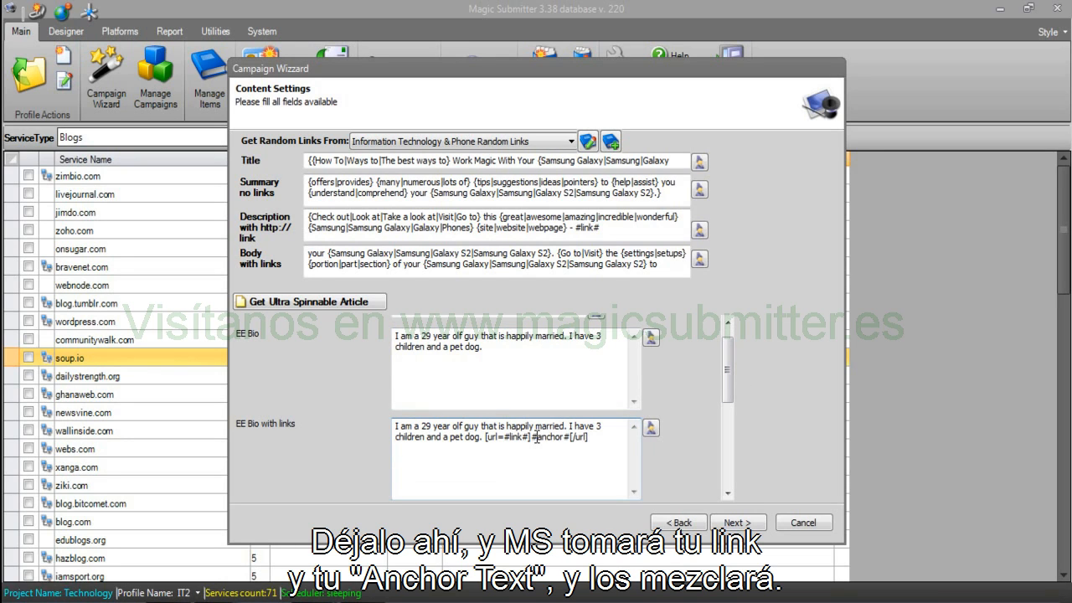
pyautogui.moveTo(591, 437); pyautogui.dragTo(565, 442)
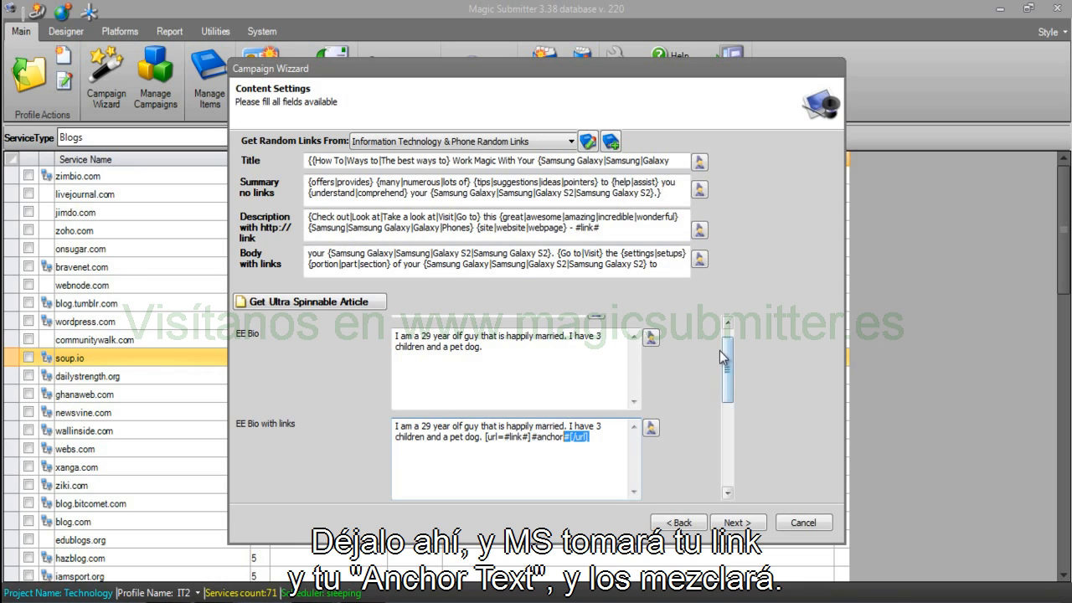
pyautogui.moveTo(730, 357); pyautogui.dragTo(731, 404)
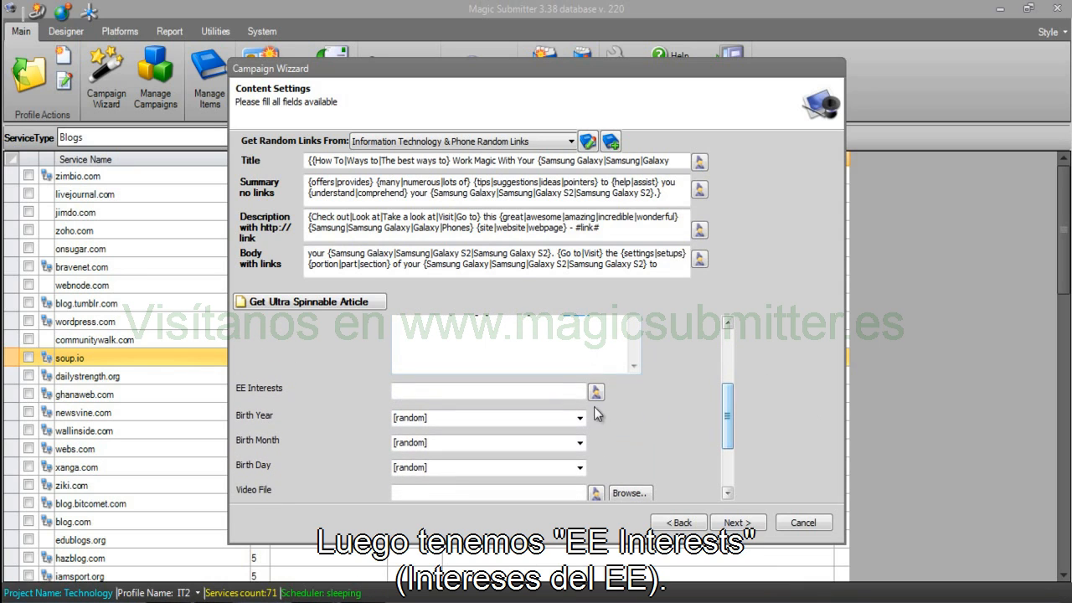
# Spin EE Interests as {swimming|running|canoeing} and {golf|tennis|rugby}, previewing several combinations.
pyautogui.click(595, 391)
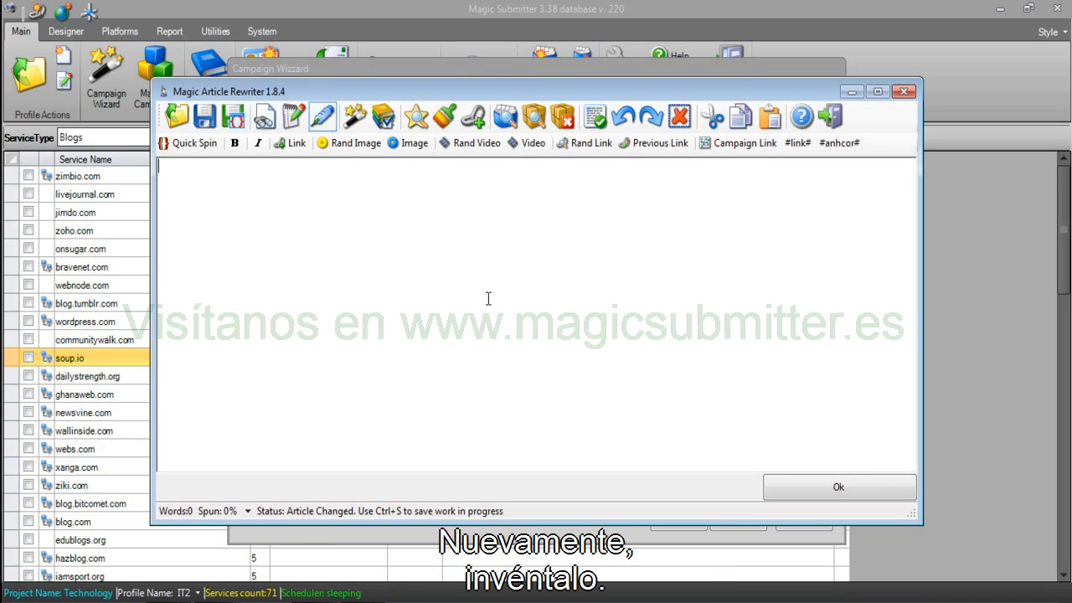
pyautogui.write('{s')
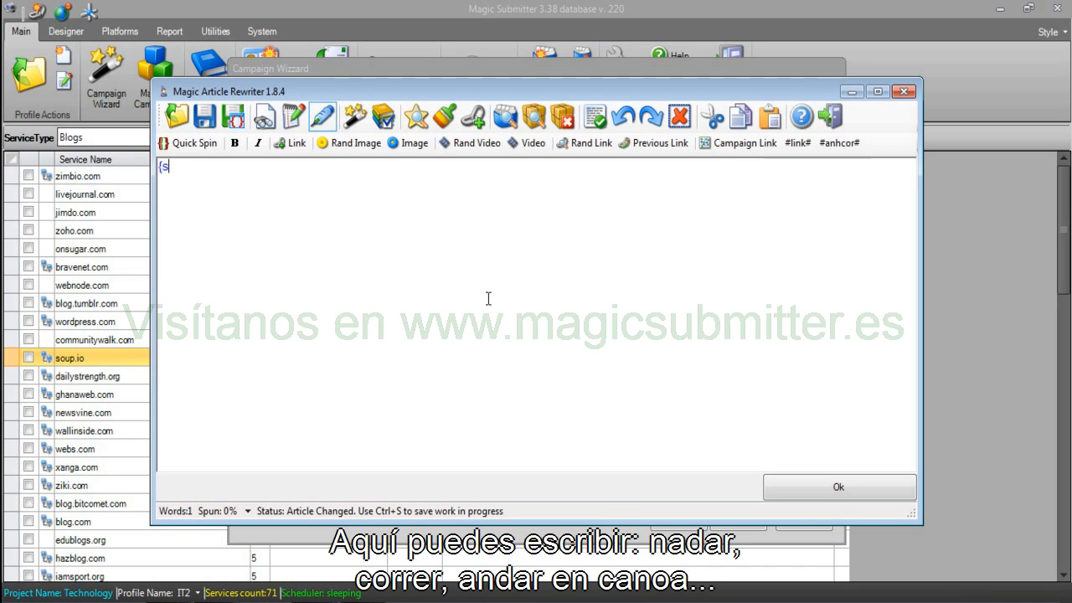
pyautogui.write('wimming|running|ca')
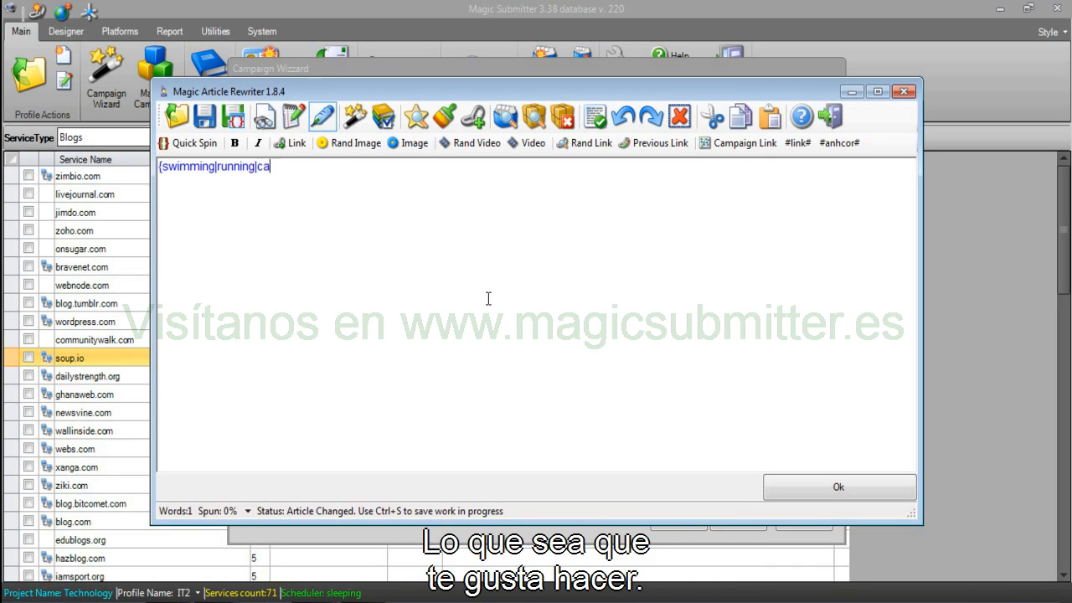
pyautogui.write('noeing}')
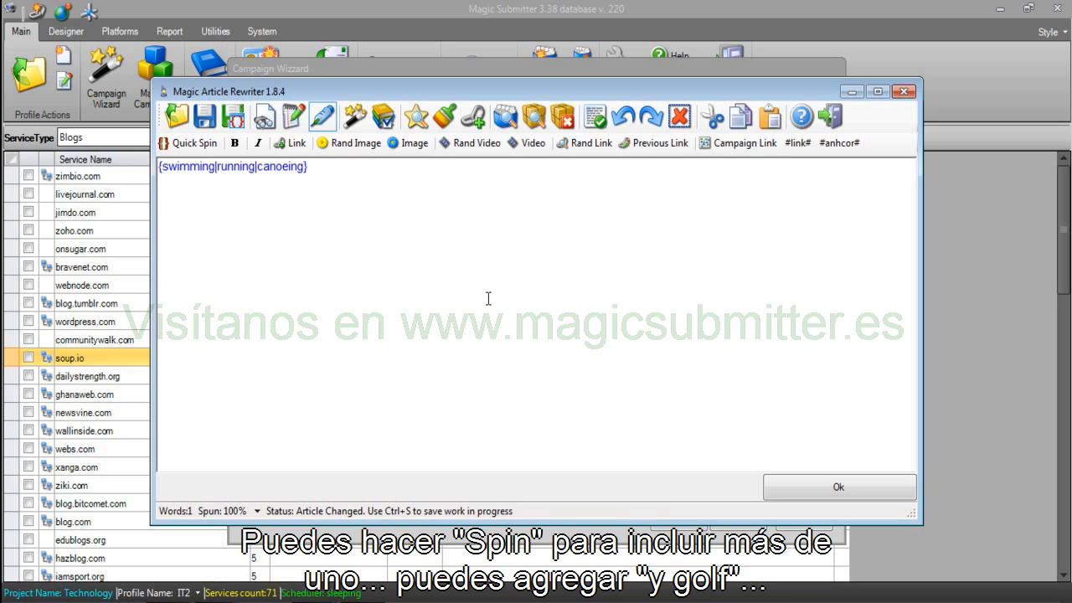
pyautogui.write(' and {')
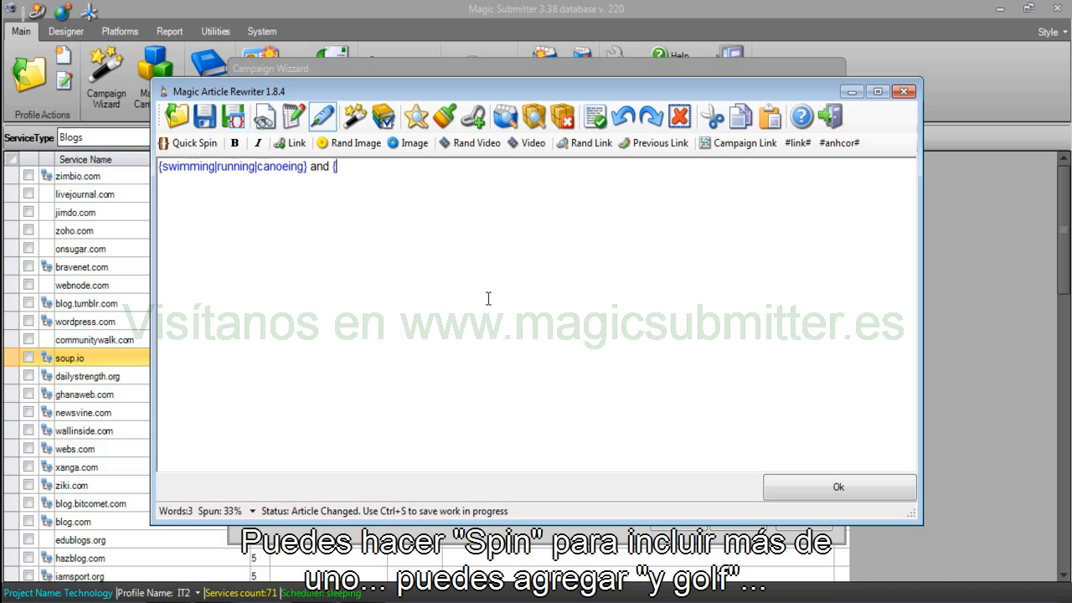
pyautogui.write('golf|tern')
pyautogui.press('BackSpace')
pyautogui.press('BackSpace')
pyautogui.write('nnis|')
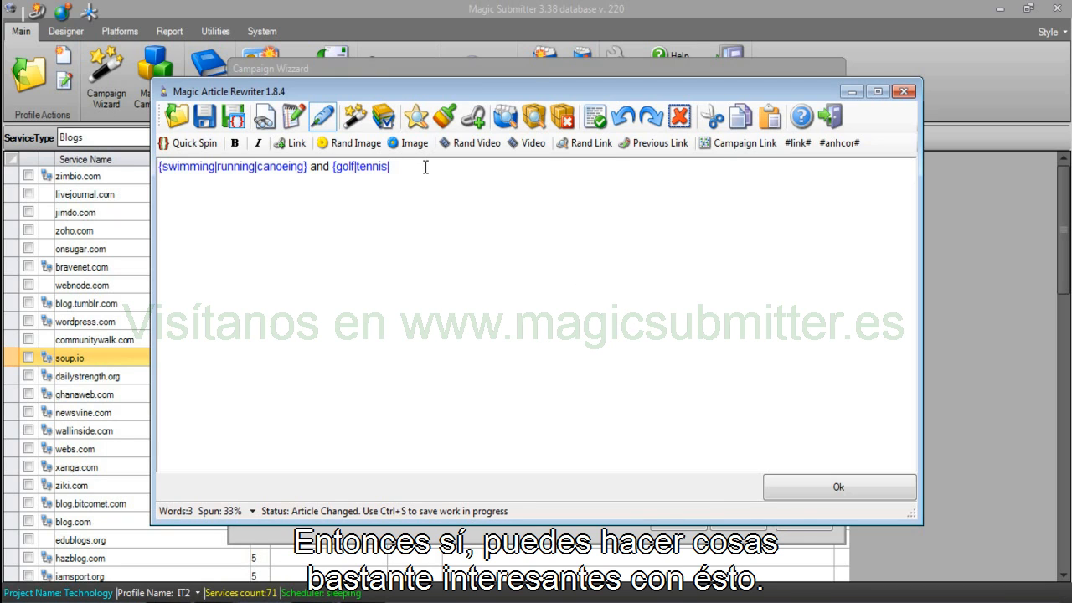
pyautogui.write('rug')
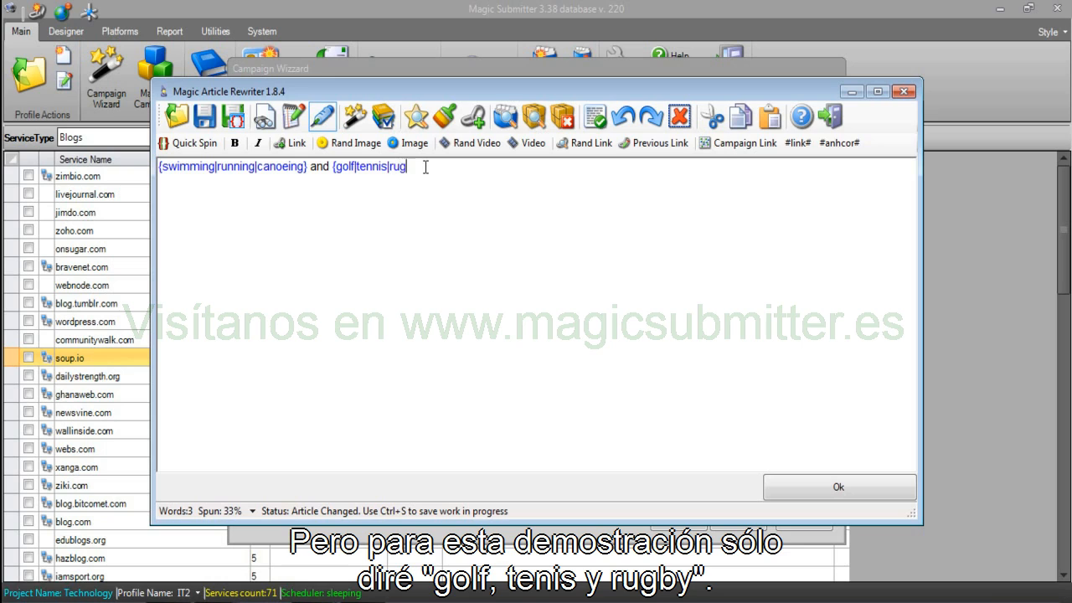
pyautogui.write('by}')
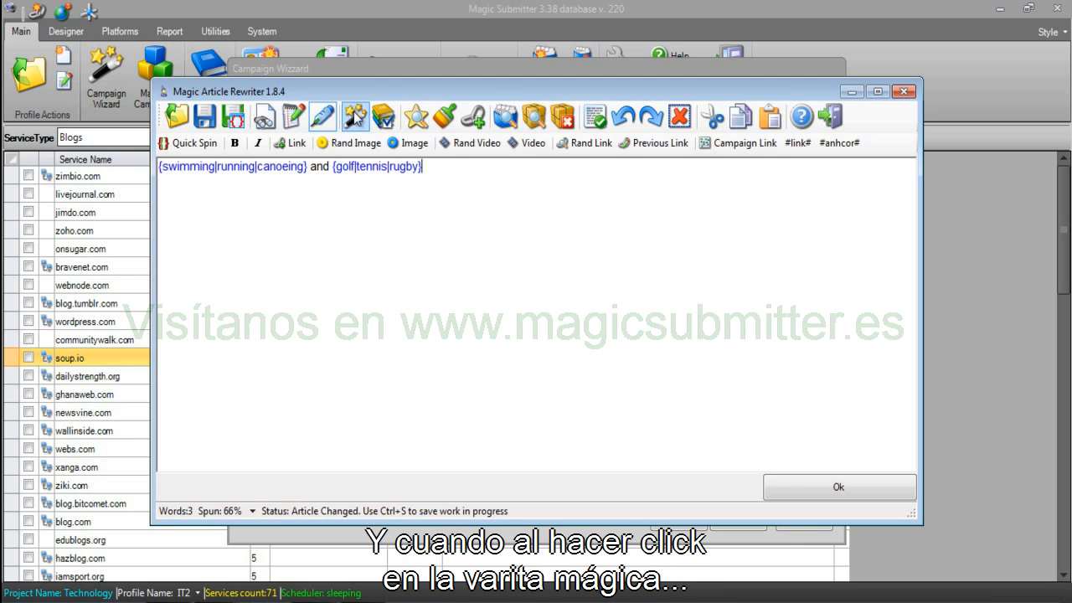
pyautogui.click(355, 117)
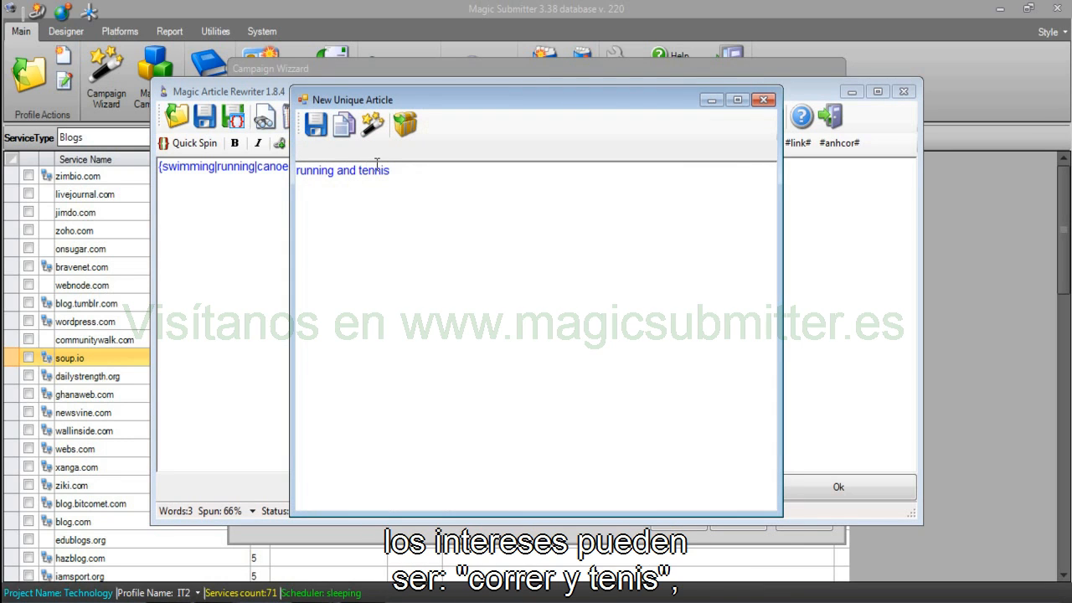
pyautogui.click(374, 125)
pyautogui.click(374, 125)
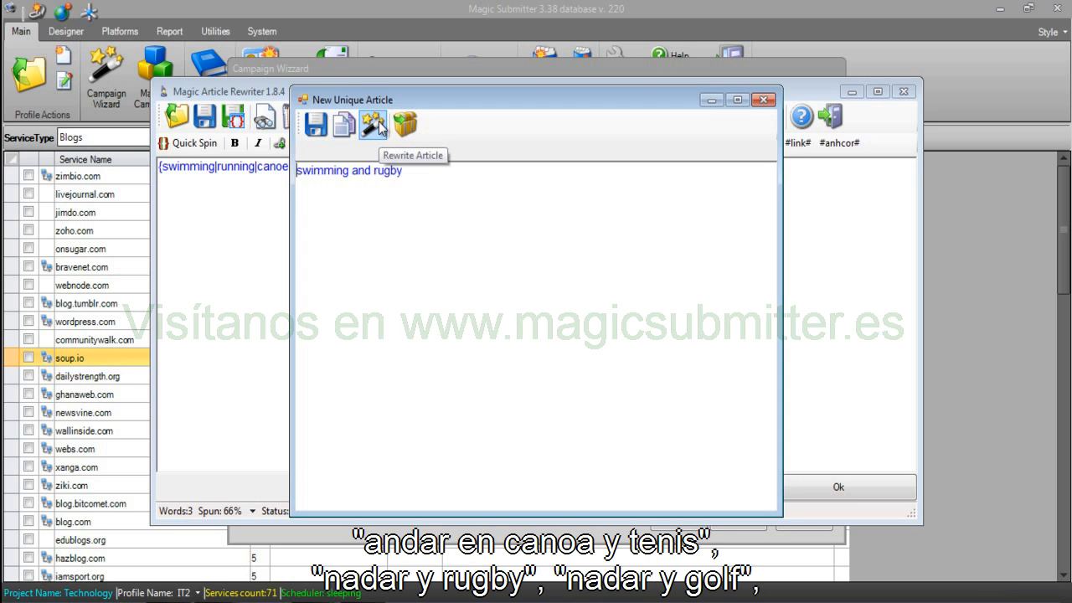
pyautogui.click(374, 126)
pyautogui.click(380, 125)
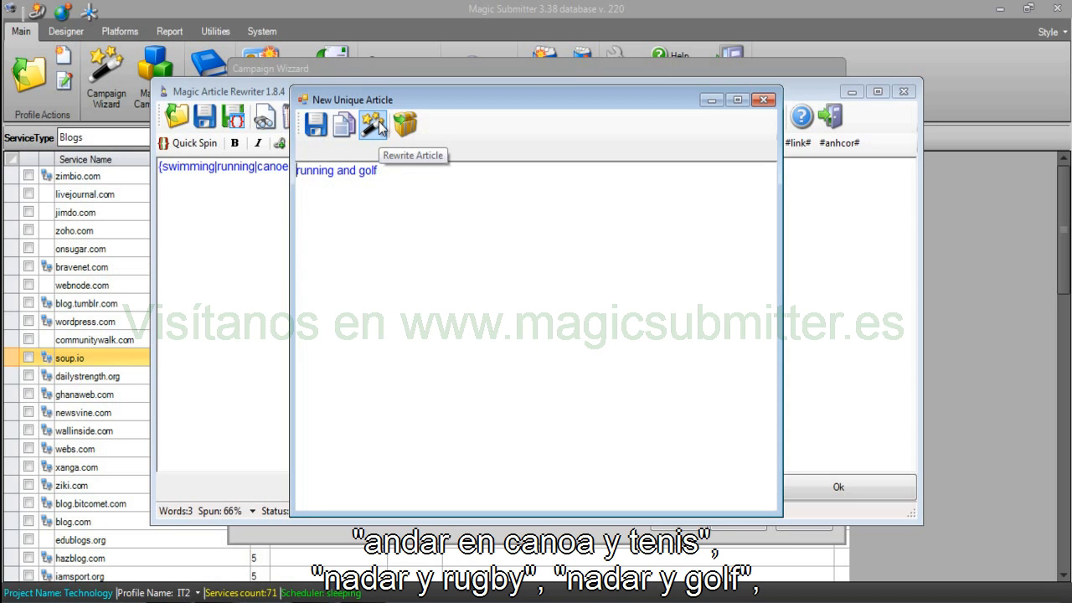
pyautogui.click(766, 101)
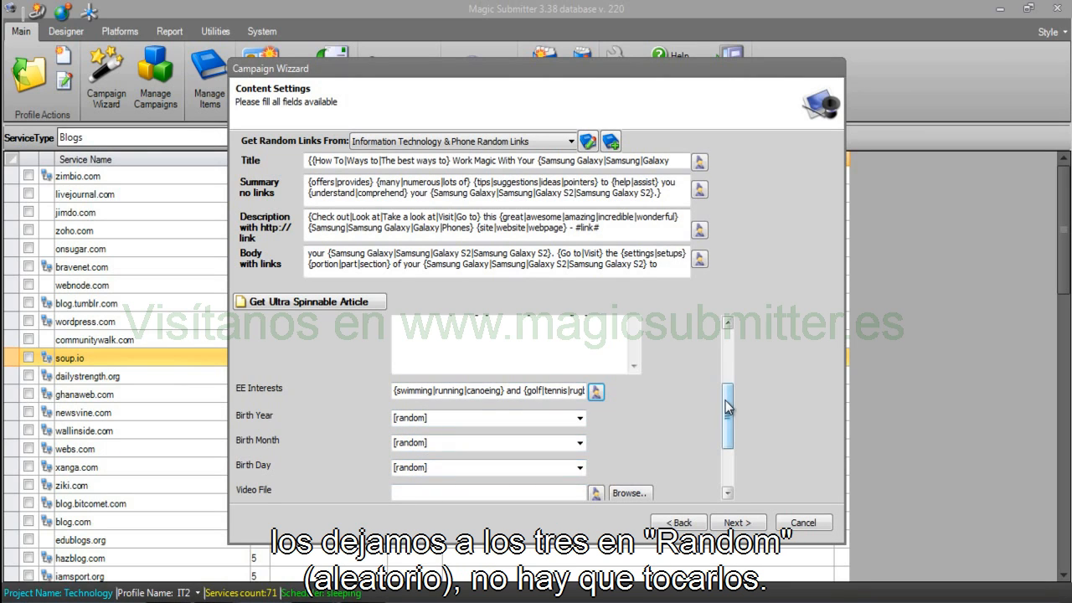
# Enter c:\documents\magic submitter tutorials.mp4 as the Video File instead of browsing for one.
pyautogui.scroll(-3, 727, 408)
pyautogui.click(464, 396)
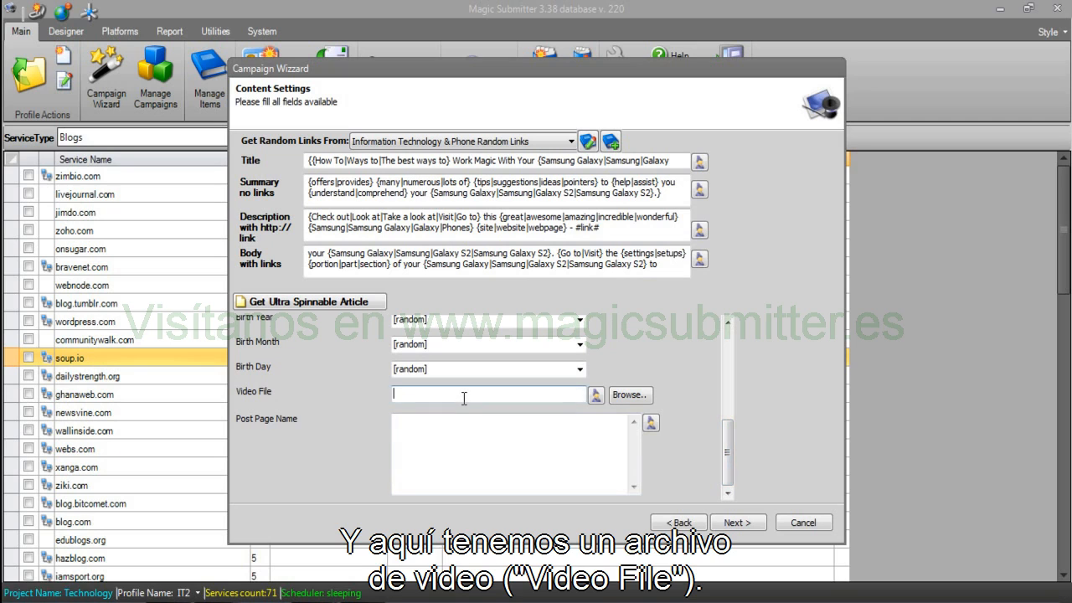
pyautogui.click(628, 394)
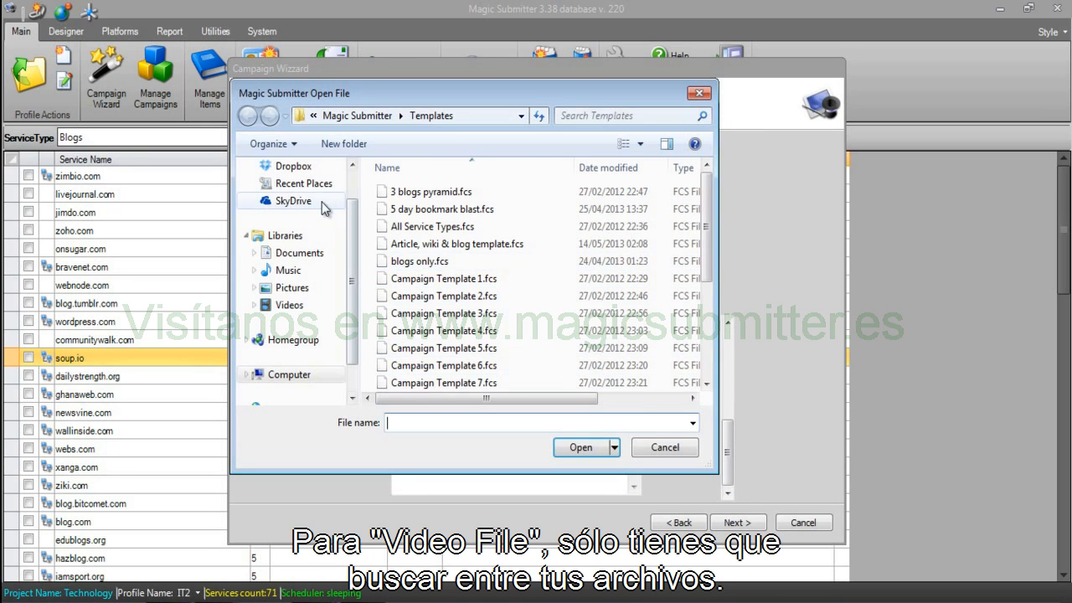
pyautogui.click(665, 448)
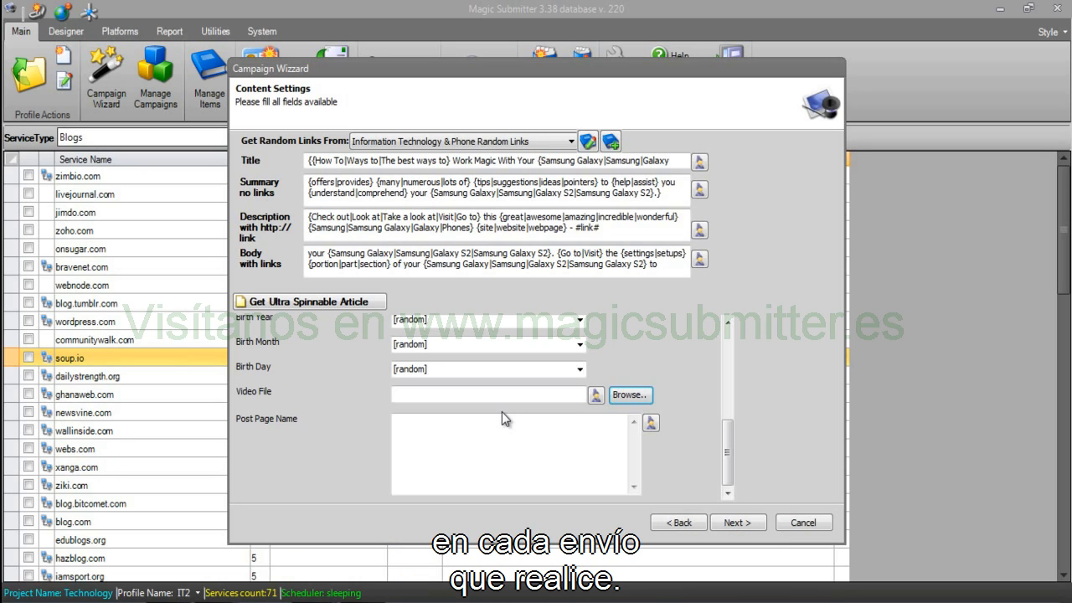
pyautogui.click(494, 395)
pyautogui.write('c:\\docu')
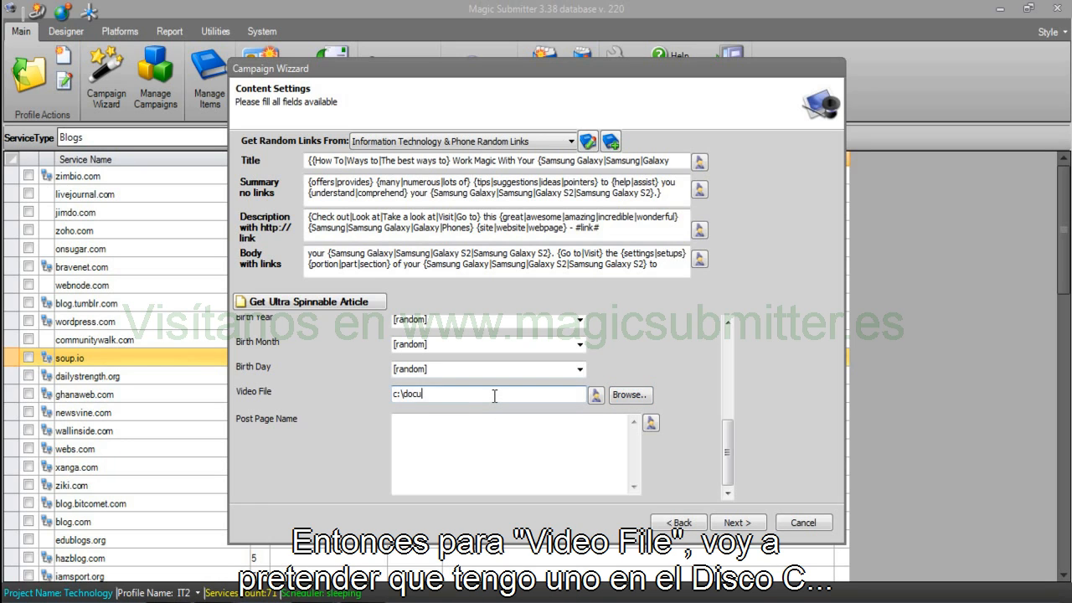
pyautogui.write('ments\\')
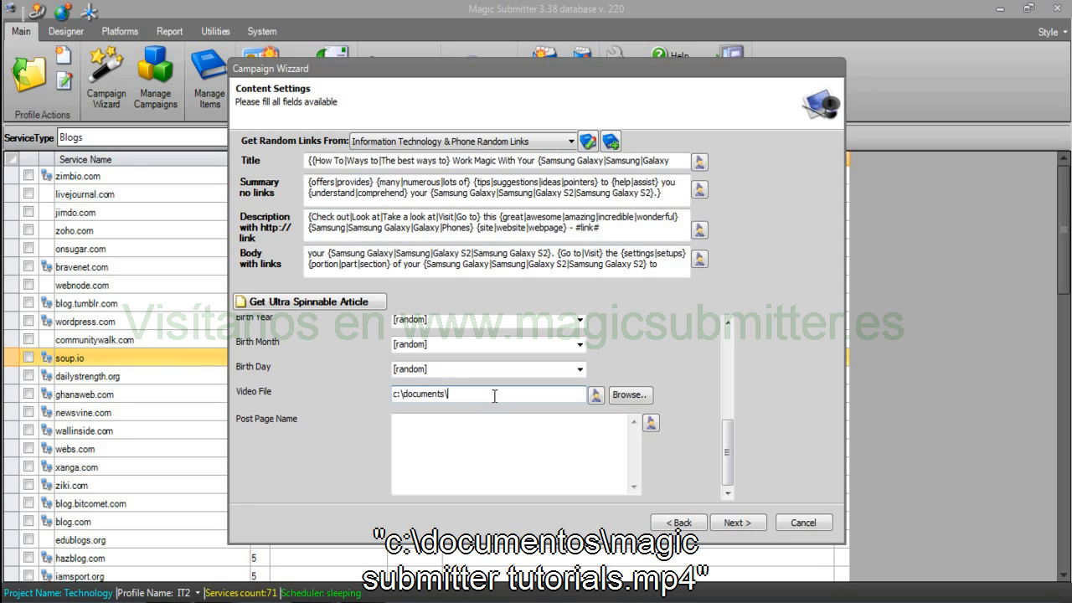
pyautogui.write('magic submitter tutorials.mp4')
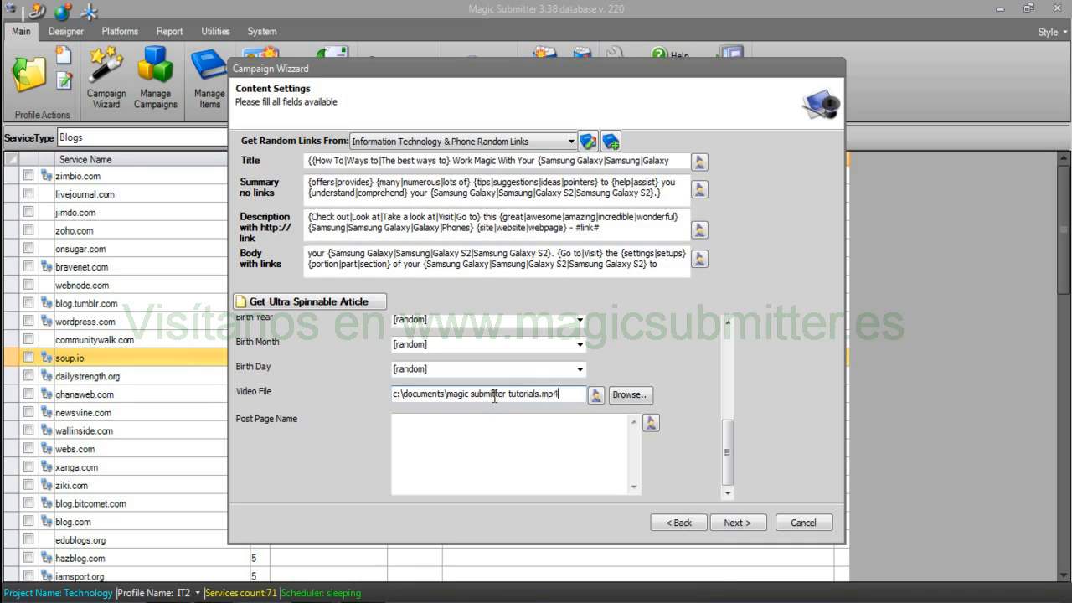
pyautogui.click(477, 454)
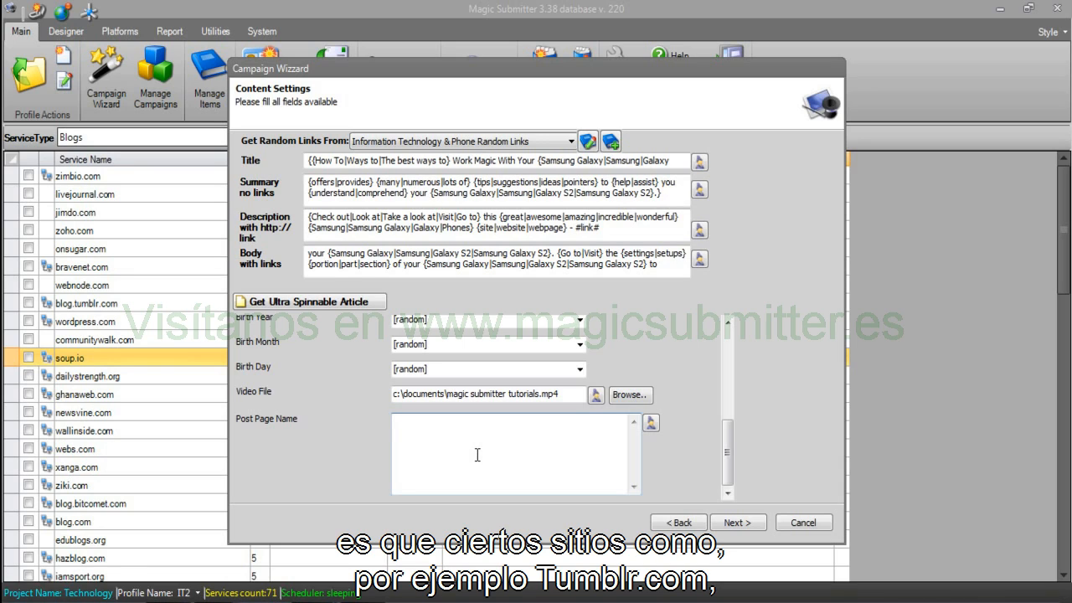
# Enter an example WordPress blog address ending in /samsunggalaxy as the Post Page Name.
pyautogui.write('tum')
pyautogui.press('BackSpace')
pyautogui.press('BackSpace')
pyautogui.press('BackSpace')
pyautogui.press('BackSpace')
pyautogui.press('BackSpace')
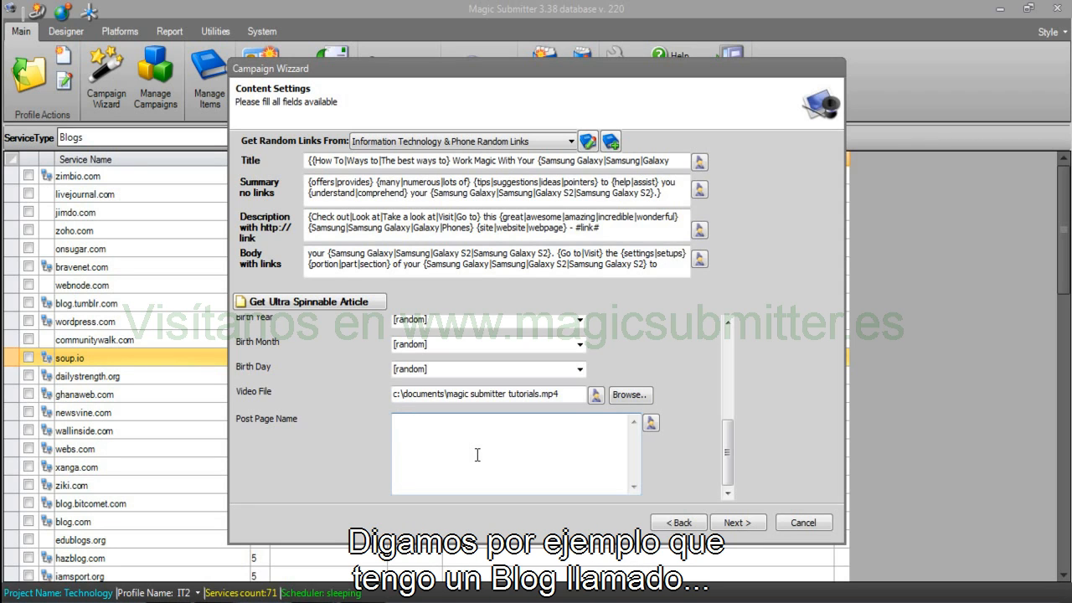
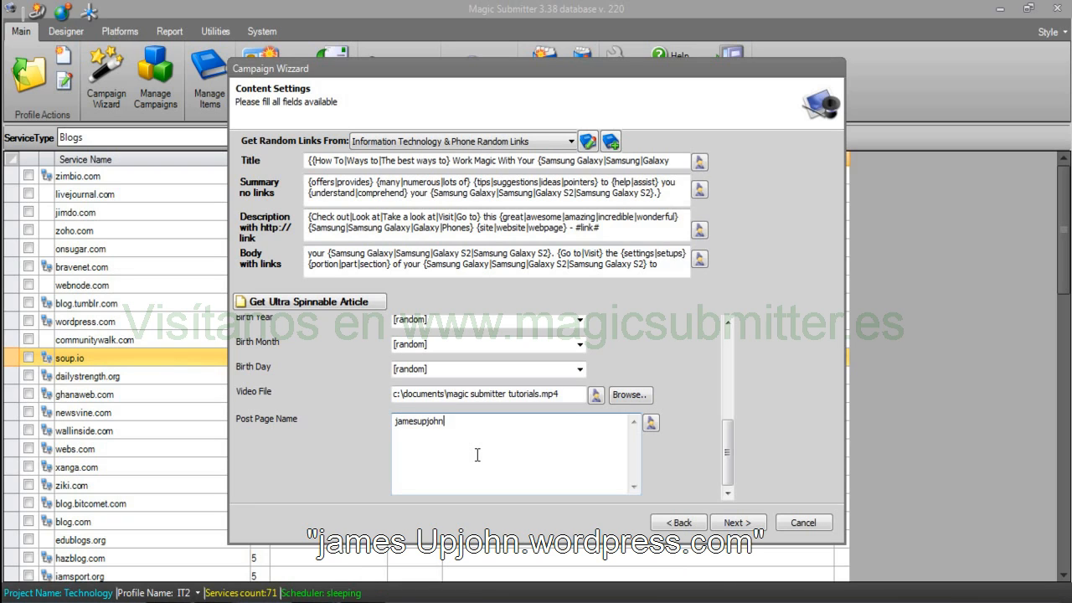
pyautogui.moveTo(511, 421); pyautogui.dragTo(453, 421)
pyautogui.click(539, 430)
pyautogui.write('/')
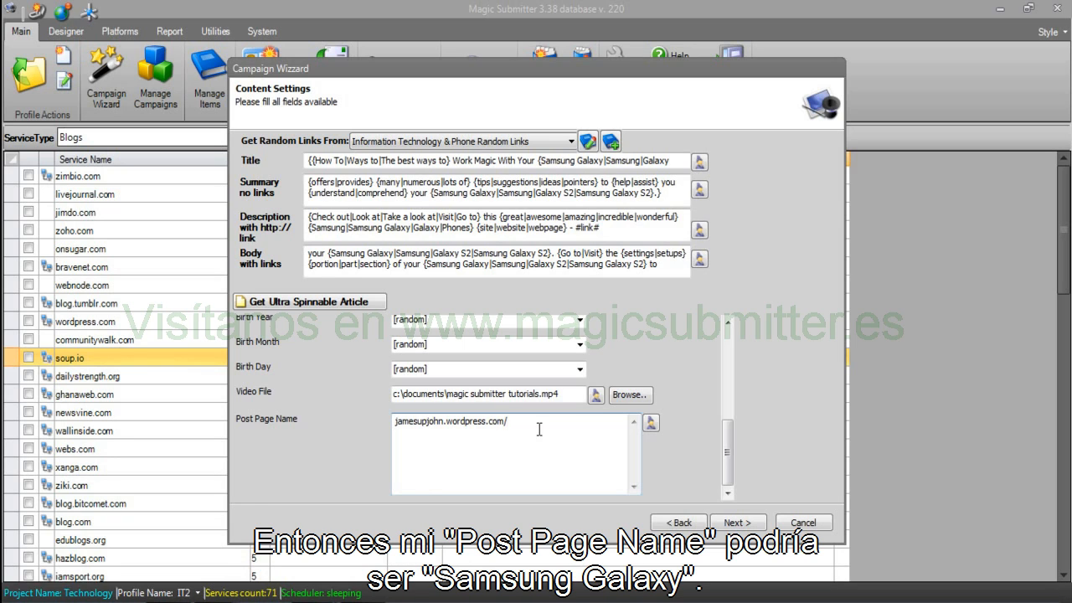
pyautogui.write('samsunggalaxy')
# Trim the address to samsunggalaxy and enter spintax {samsunggalaxy|galaxies|galaxy|samsung}{1|2|3|4|5|6|7|8|9|0}.
pyautogui.moveTo(566, 445); pyautogui.dragTo(508, 435)
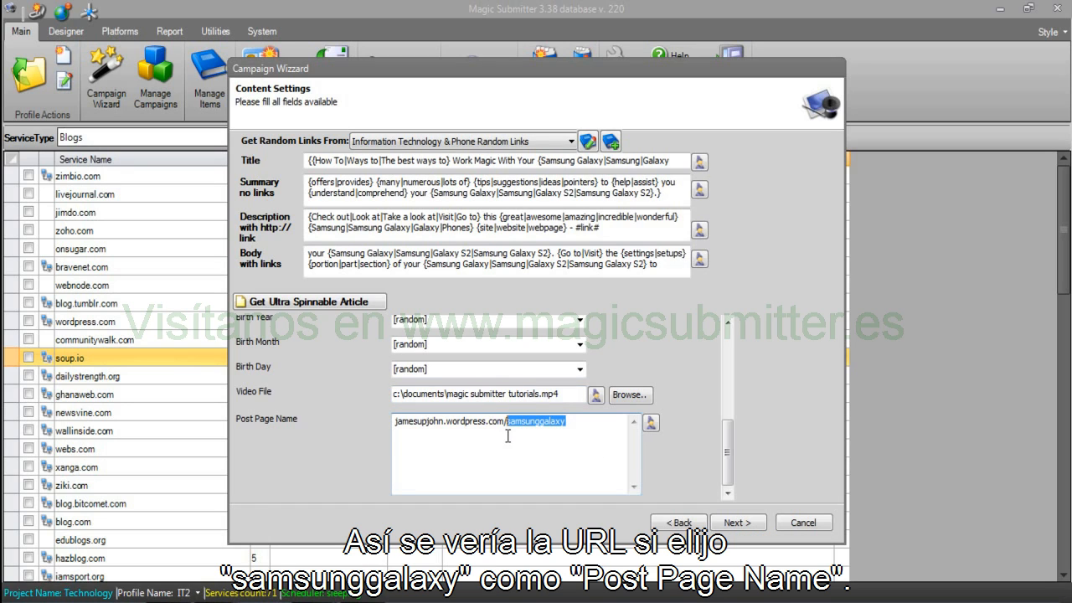
pyautogui.moveTo(506, 422); pyautogui.dragTo(375, 414)
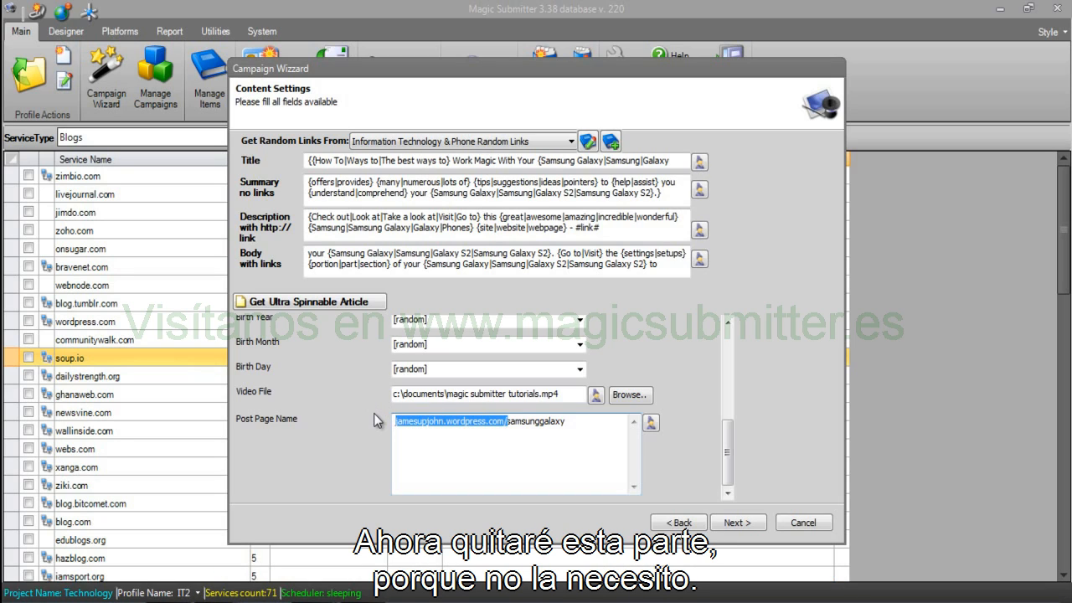
pyautogui.press('BackSpace')
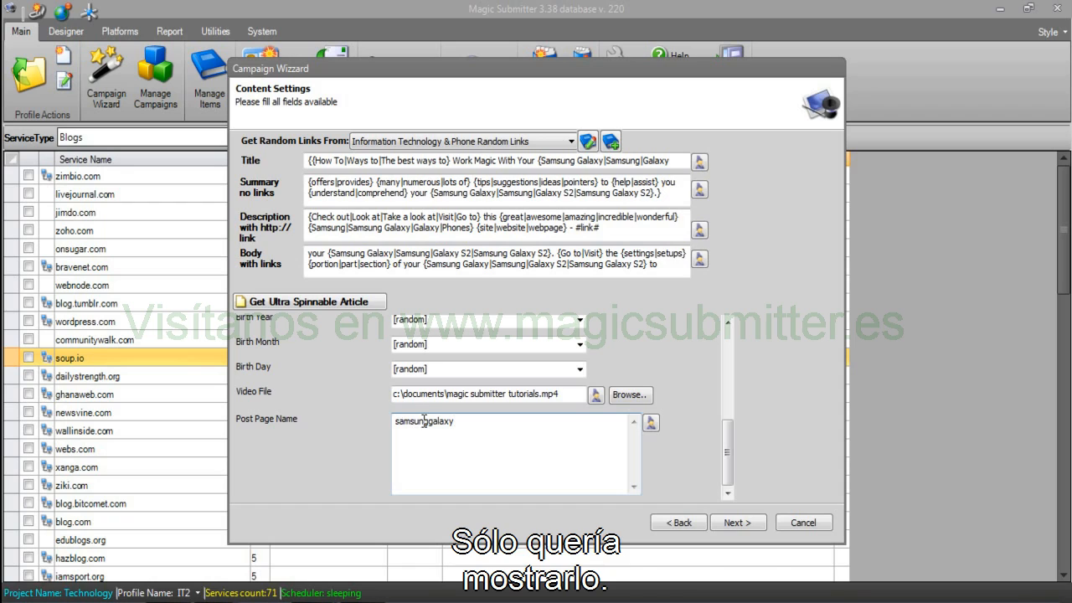
pyautogui.click(394, 419)
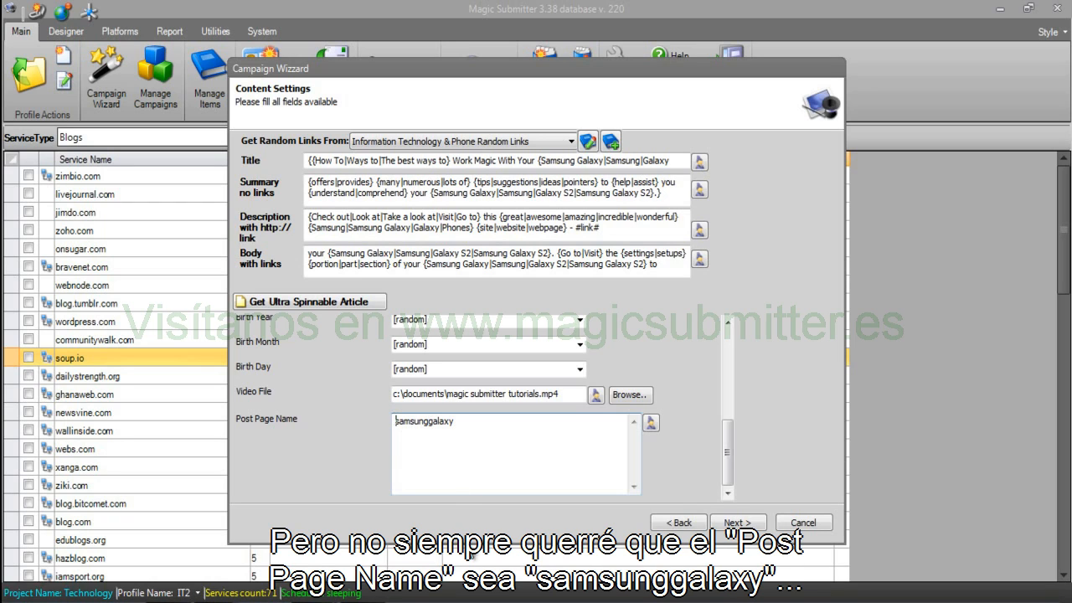
pyautogui.write('{samsunggalaxy|')
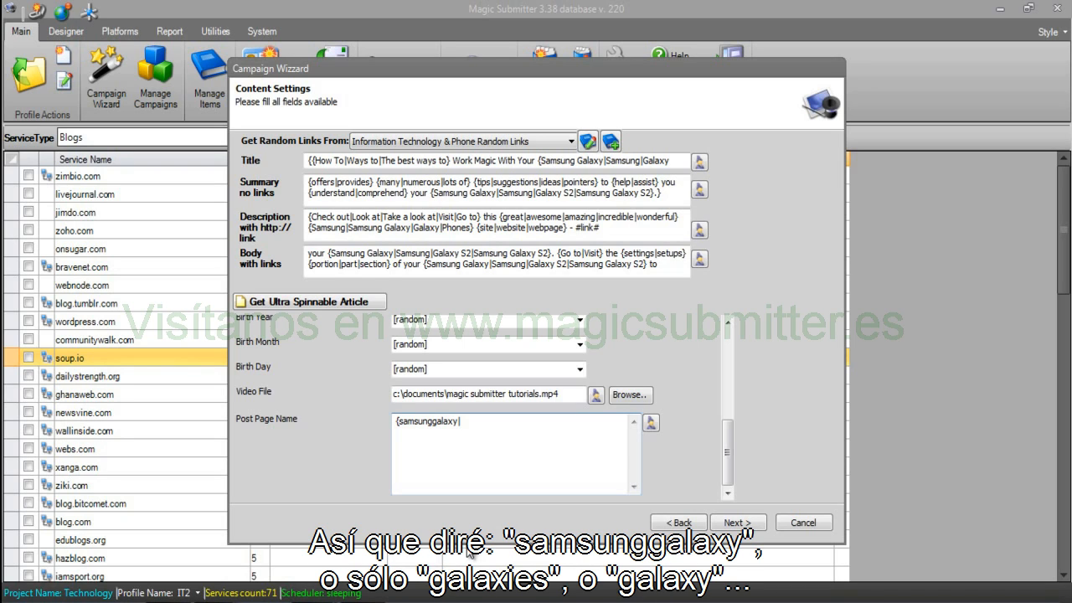
pyautogui.write('galaxies|galaxy|s')
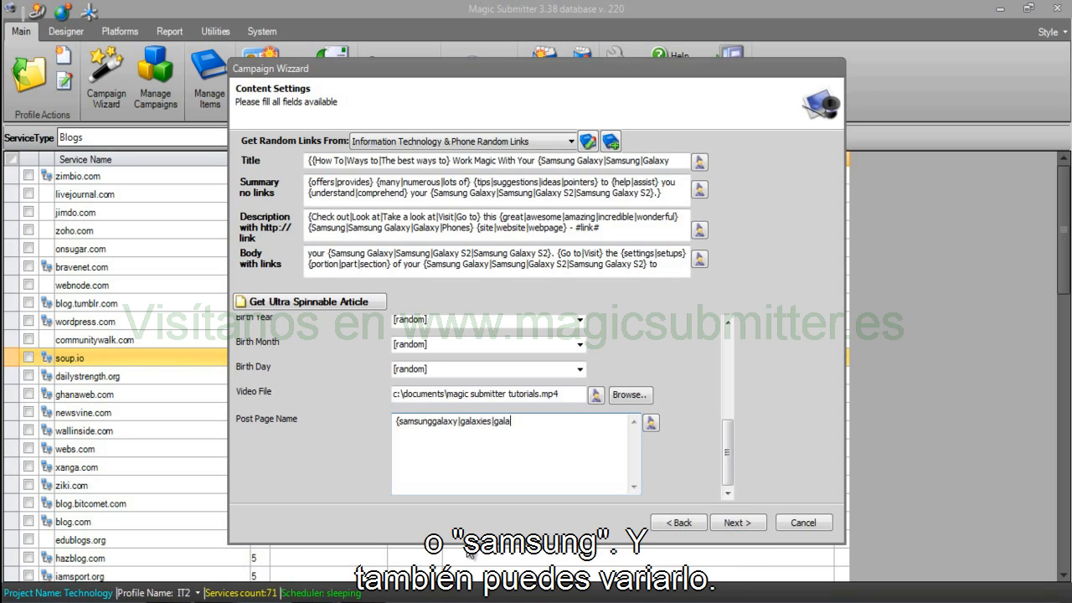
pyautogui.write('amsung}{1|2|3|4|5|6|7|8')
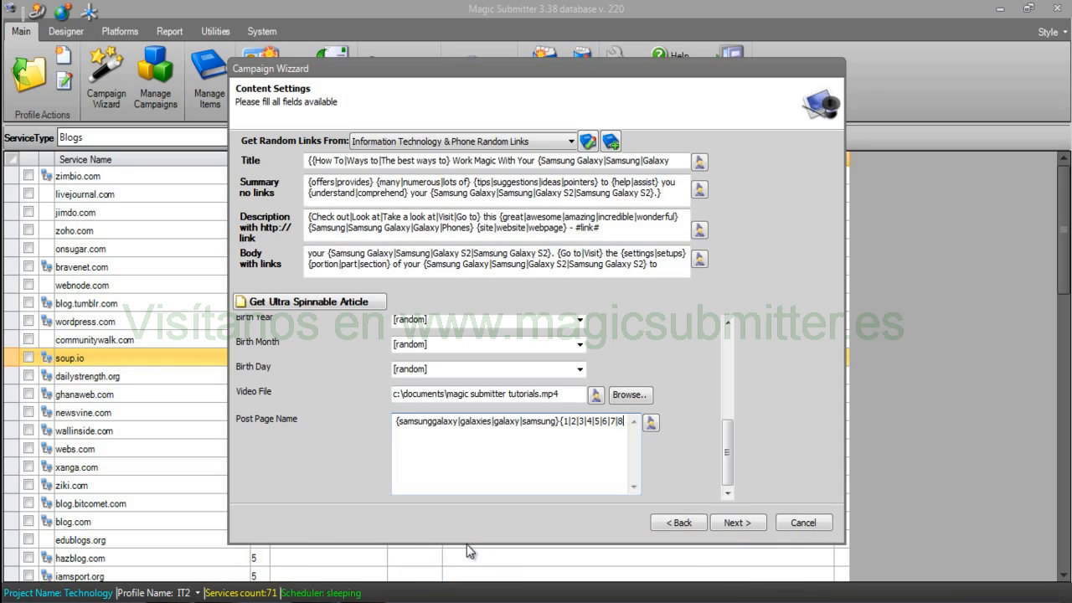
pyautogui.write('|9|0}')
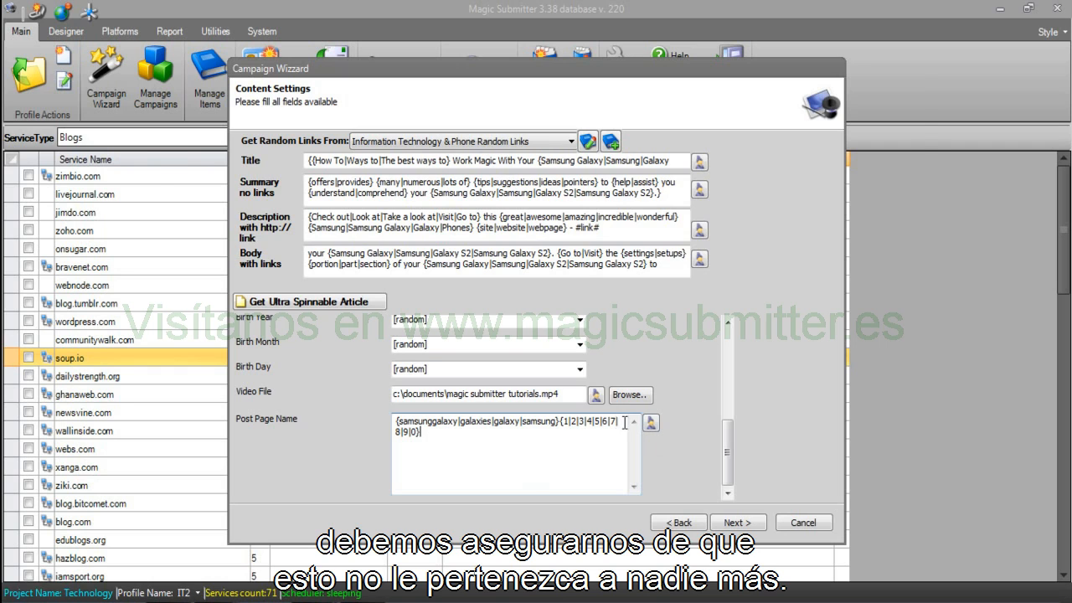
# Preview several unique spun versions of the post page name in the rewriter.
pyautogui.click(651, 424)
pyautogui.click(356, 119)
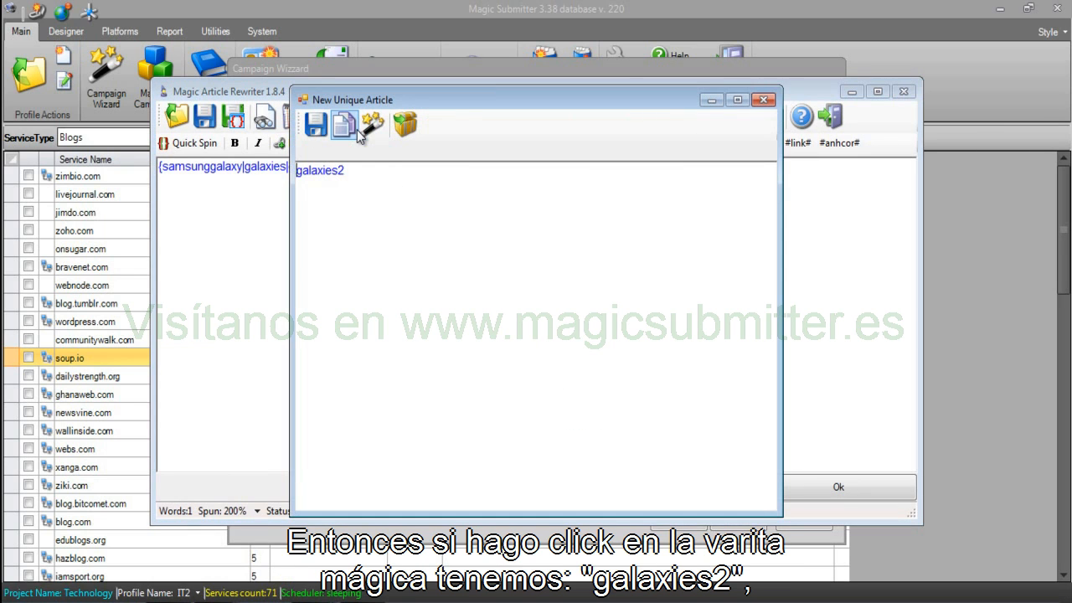
pyautogui.click(369, 124)
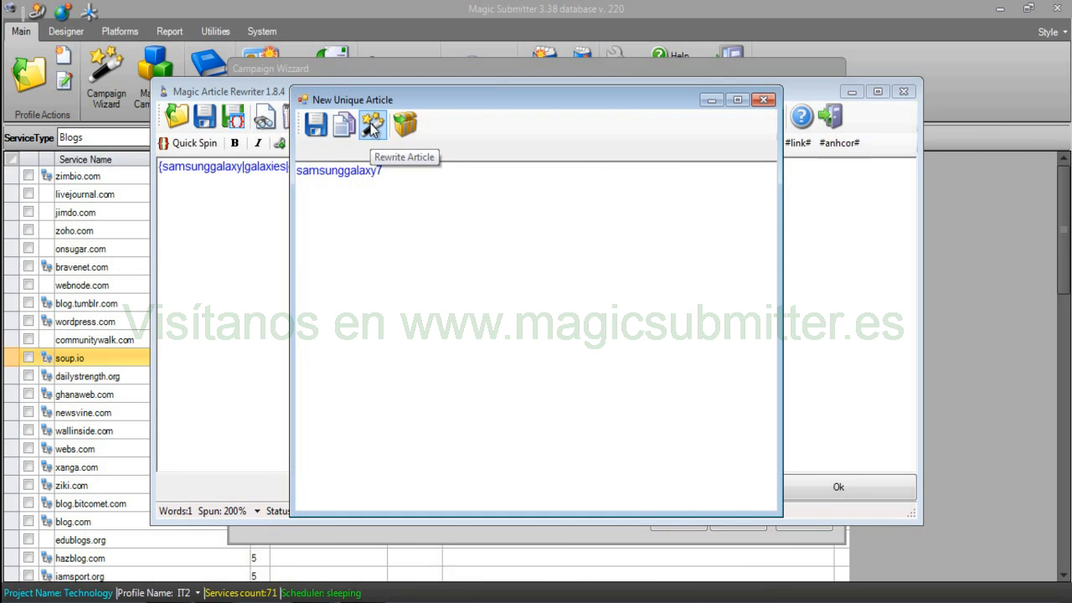
pyautogui.click(370, 124)
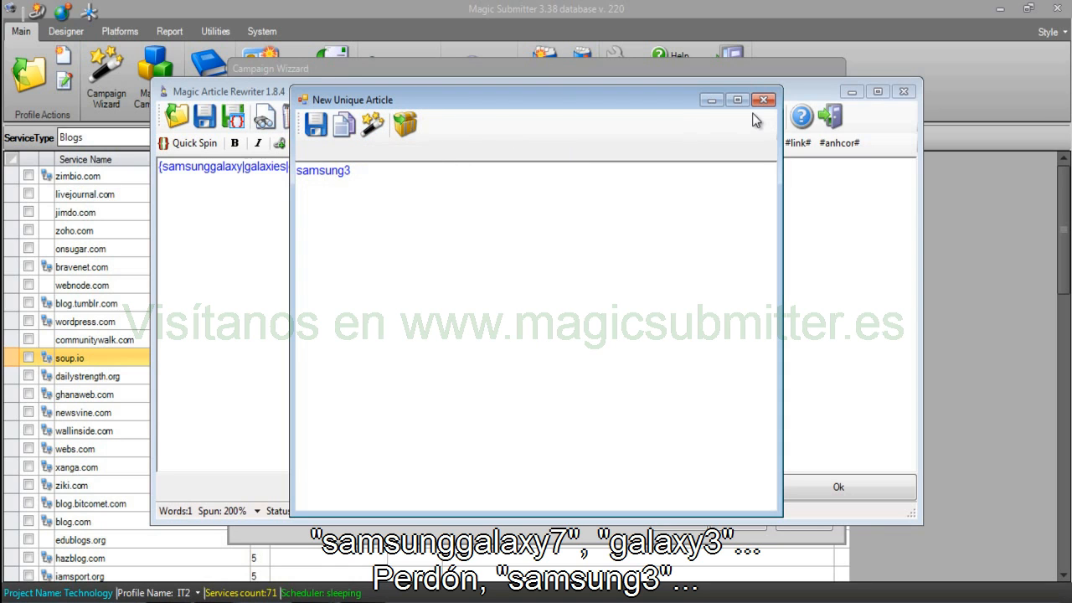
pyautogui.click(763, 101)
pyautogui.click(796, 486)
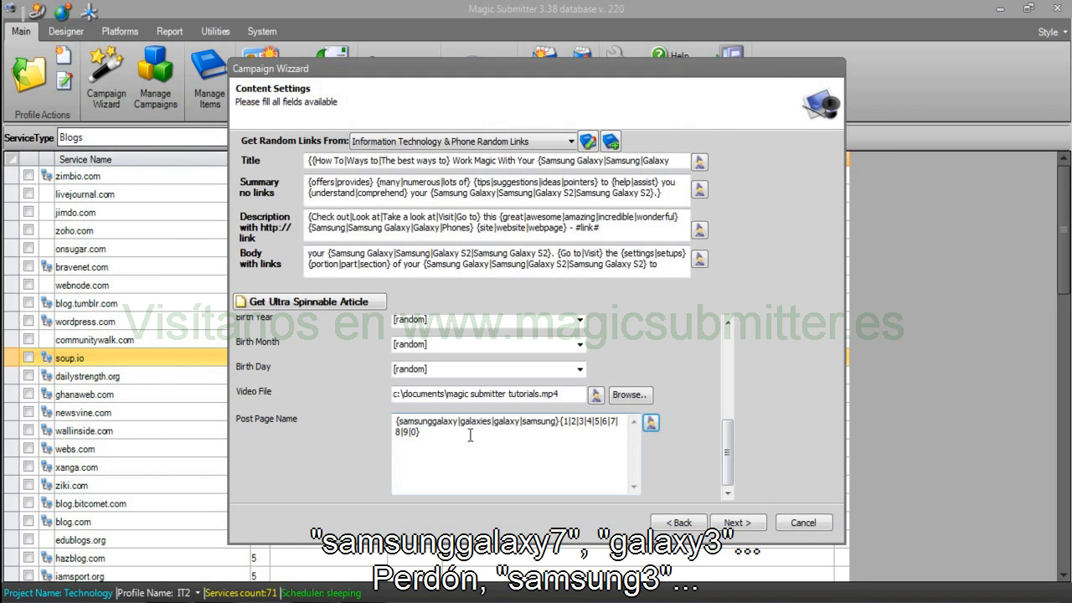
# Duplicate the {1|2|3|4|5|6|7|8|9|0} group so three digit groups follow, then re-preview.
pyautogui.moveTo(561, 421); pyautogui.dragTo(567, 435)
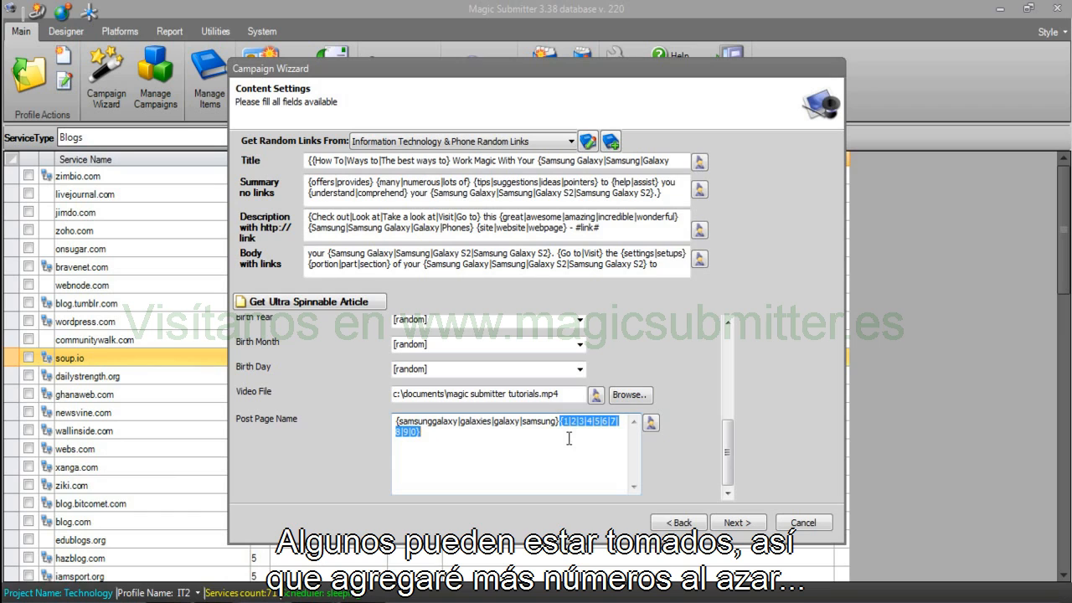
pyautogui.hotkey('ctrl', 'c')
pyautogui.hotkey('ctrl', 'v')
pyautogui.hotkey('ctrl', 'v')
pyautogui.hotkey('ctrl', 'v')
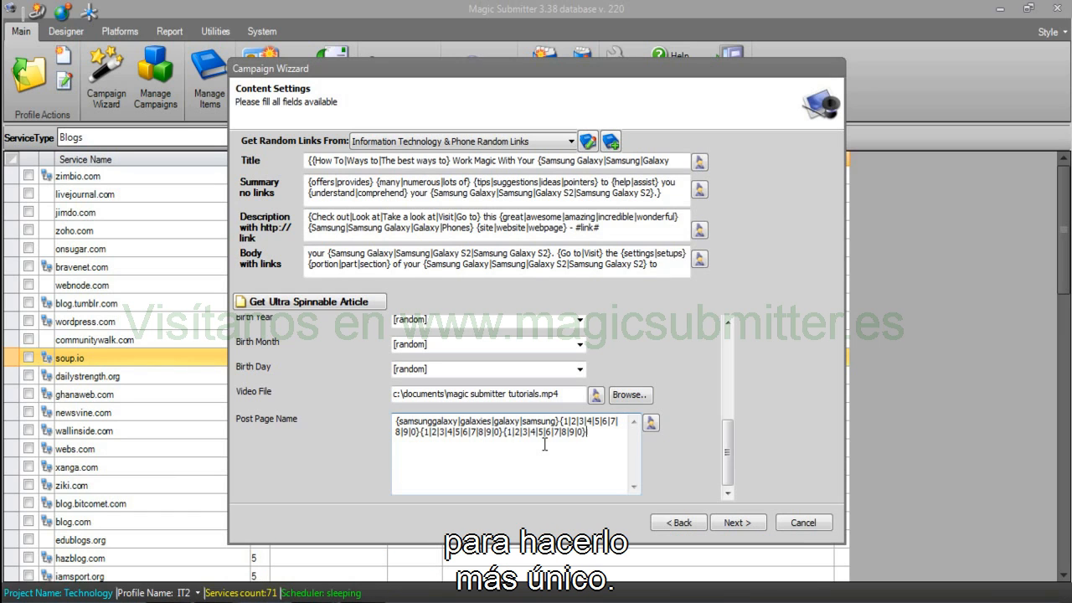
pyautogui.click(650, 422)
pyautogui.click(373, 123)
pyautogui.click(373, 123)
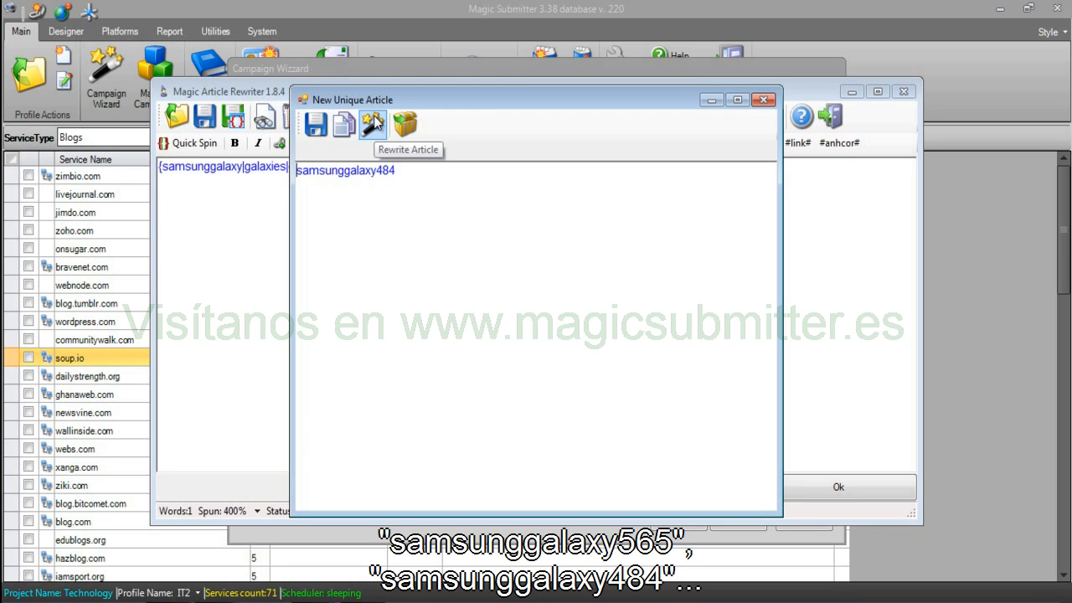
pyautogui.click(763, 99)
pyautogui.click(860, 484)
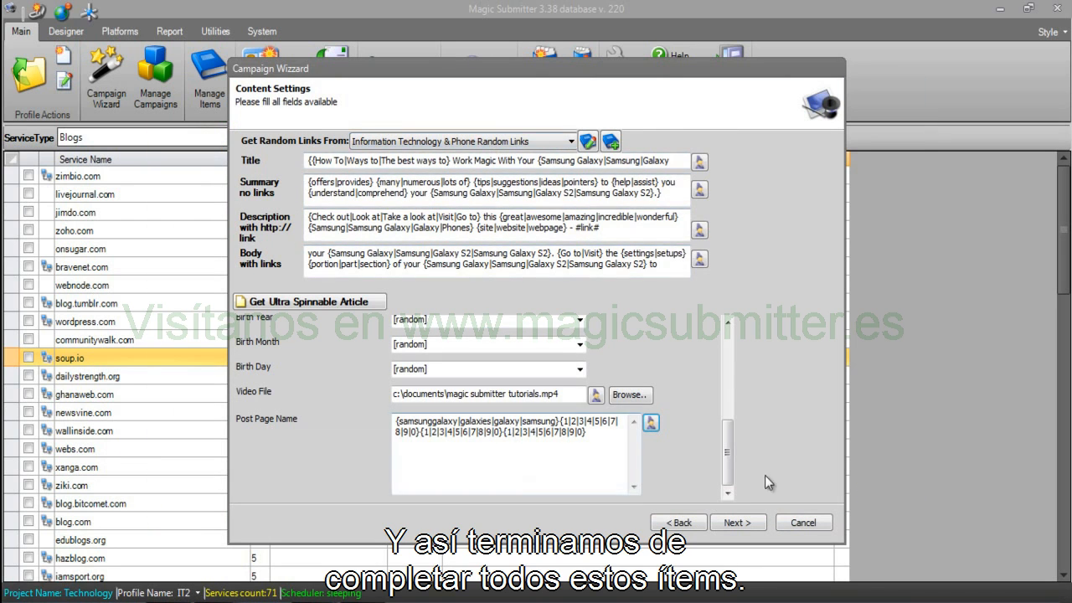
# Advance to the Last Step, keep Run Campaign selected, and finish the wizard.
pyautogui.moveTo(729, 473); pyautogui.dragTo(726, 507)
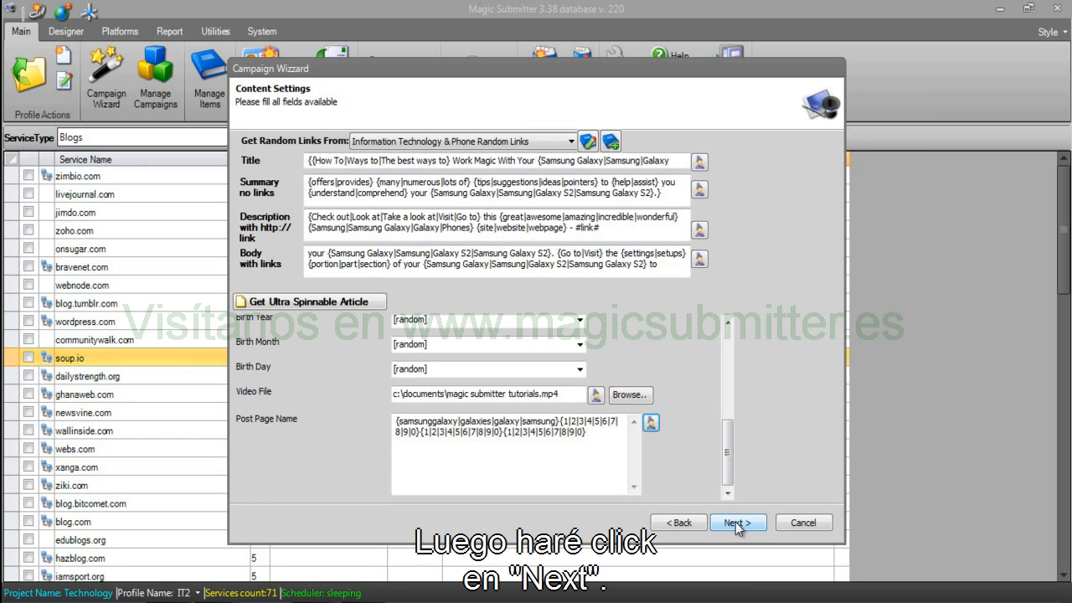
pyautogui.click(735, 521)
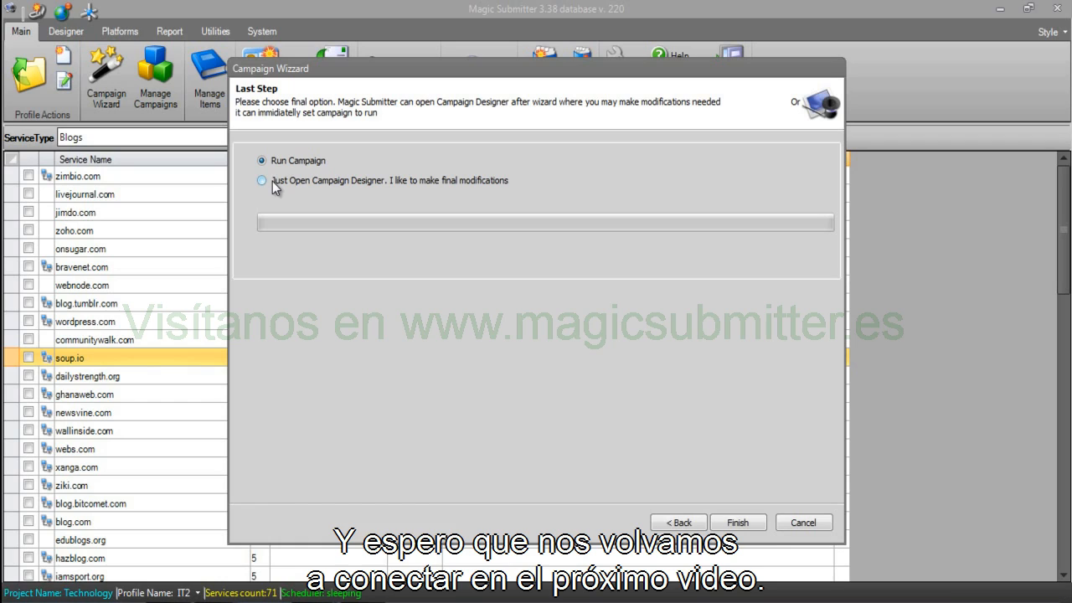
pyautogui.click(742, 525)
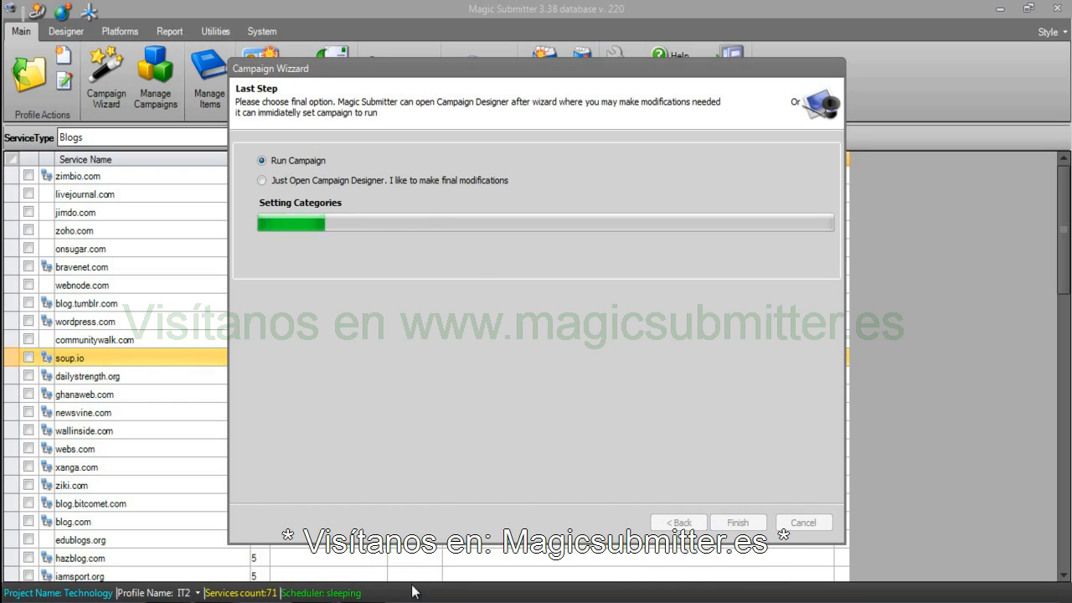